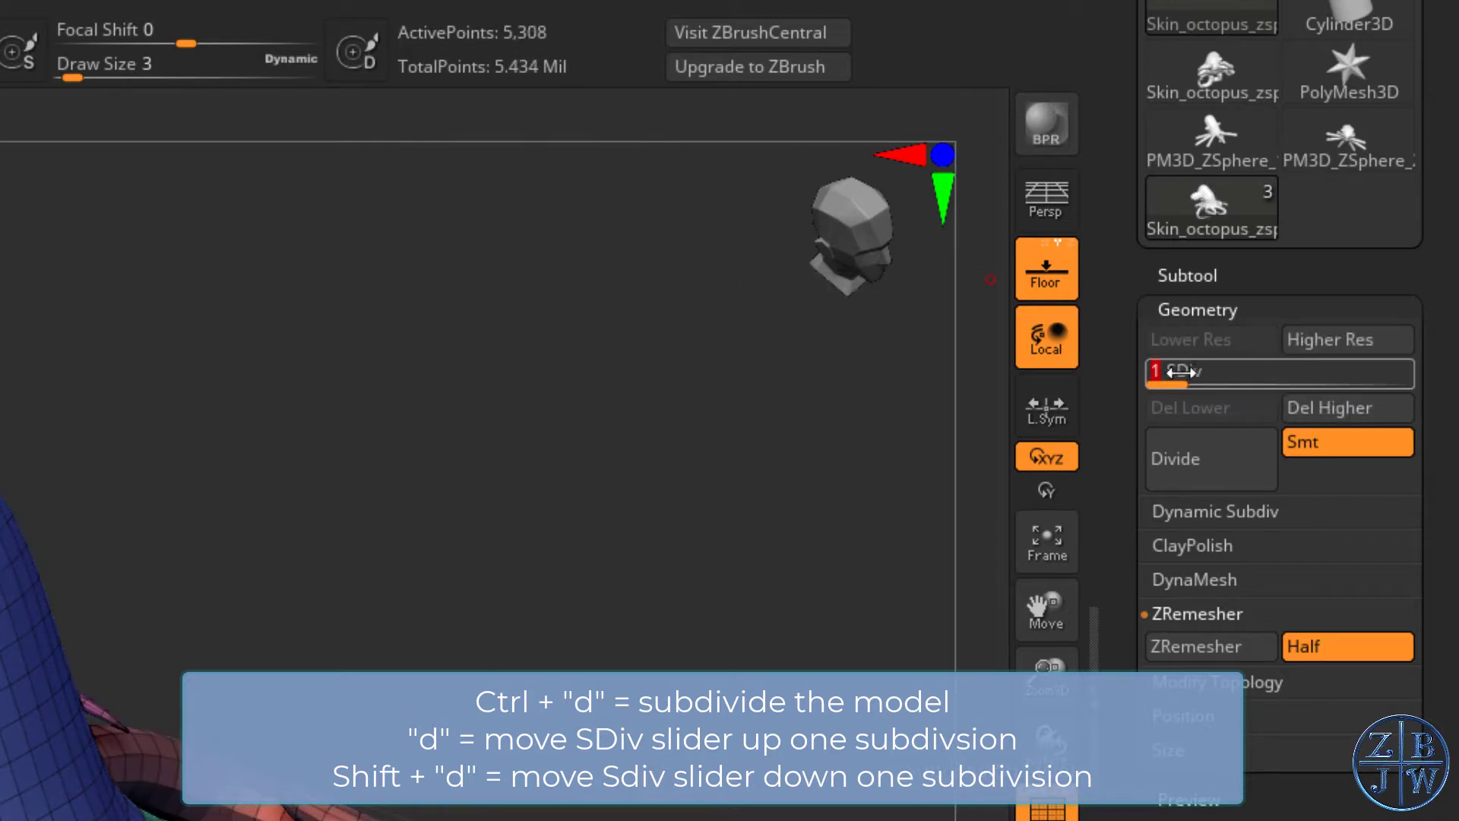
- Switch the octopus mesh to subdivision level 6 and turn off the polyframe wireframe display
drag(1180, 371, 1417, 377)
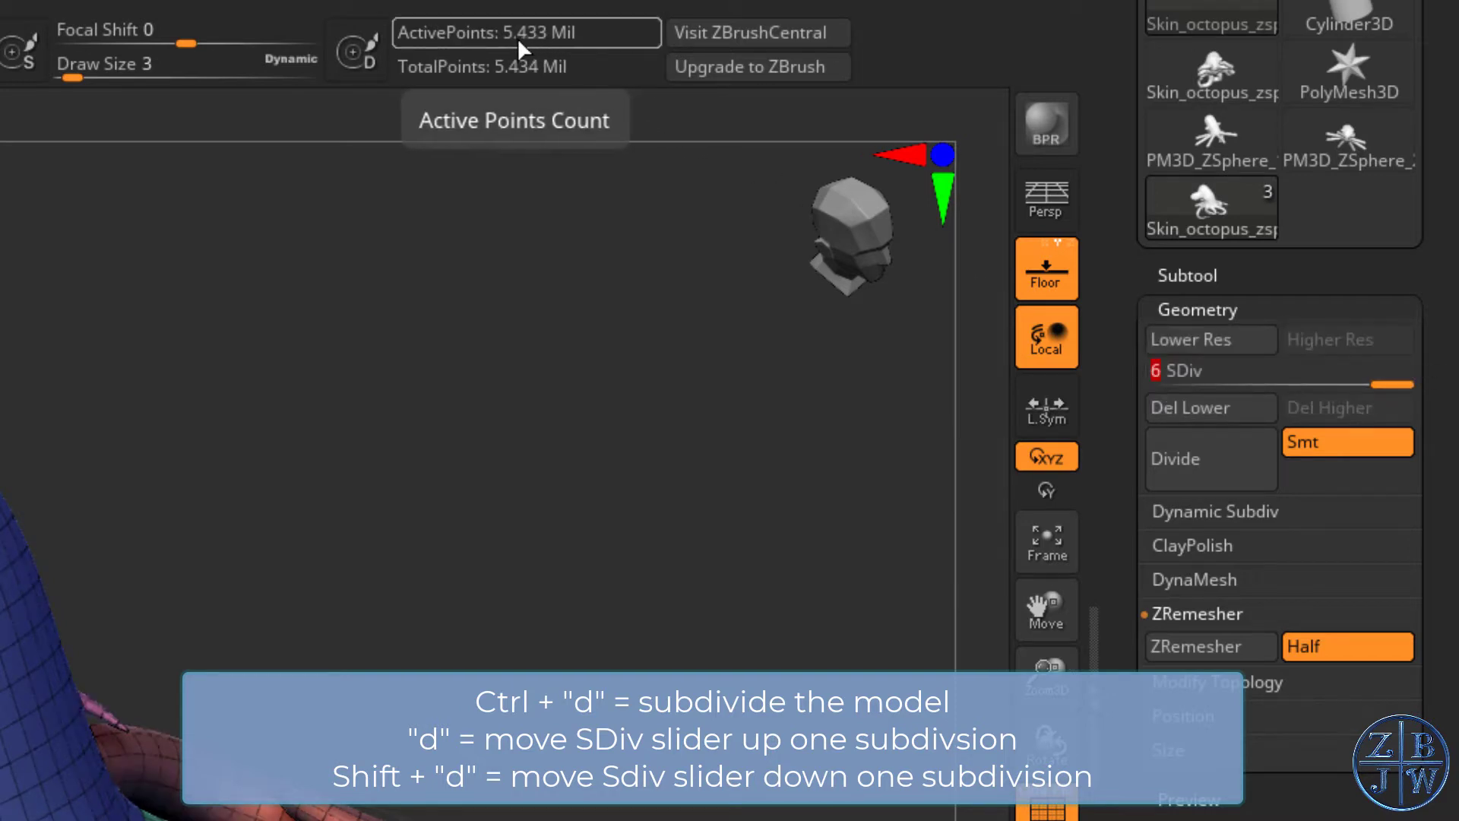
drag(1391, 375, 1172, 382)
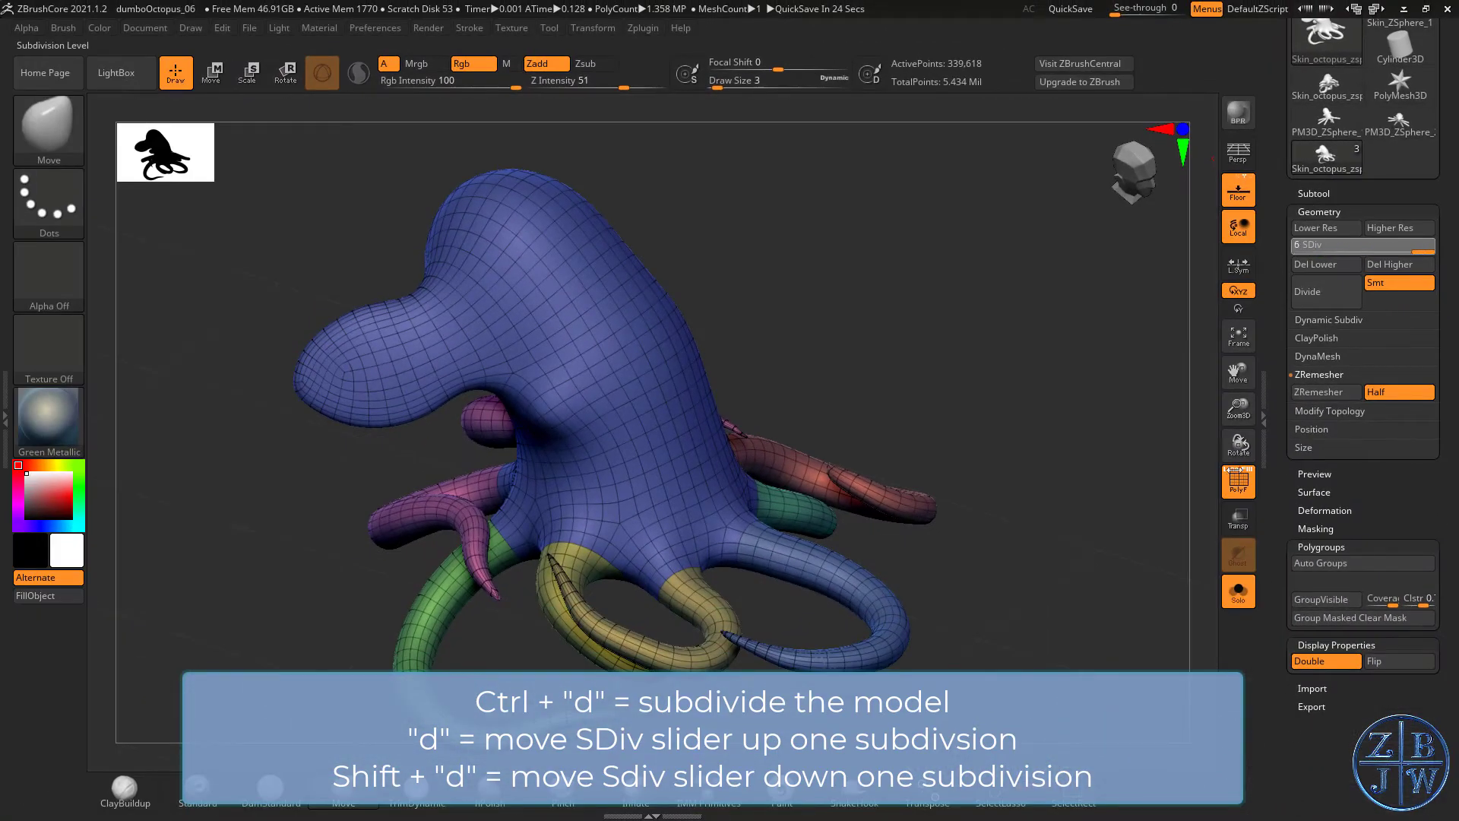
click(1238, 482)
drag(1142, 527, 595, 365)
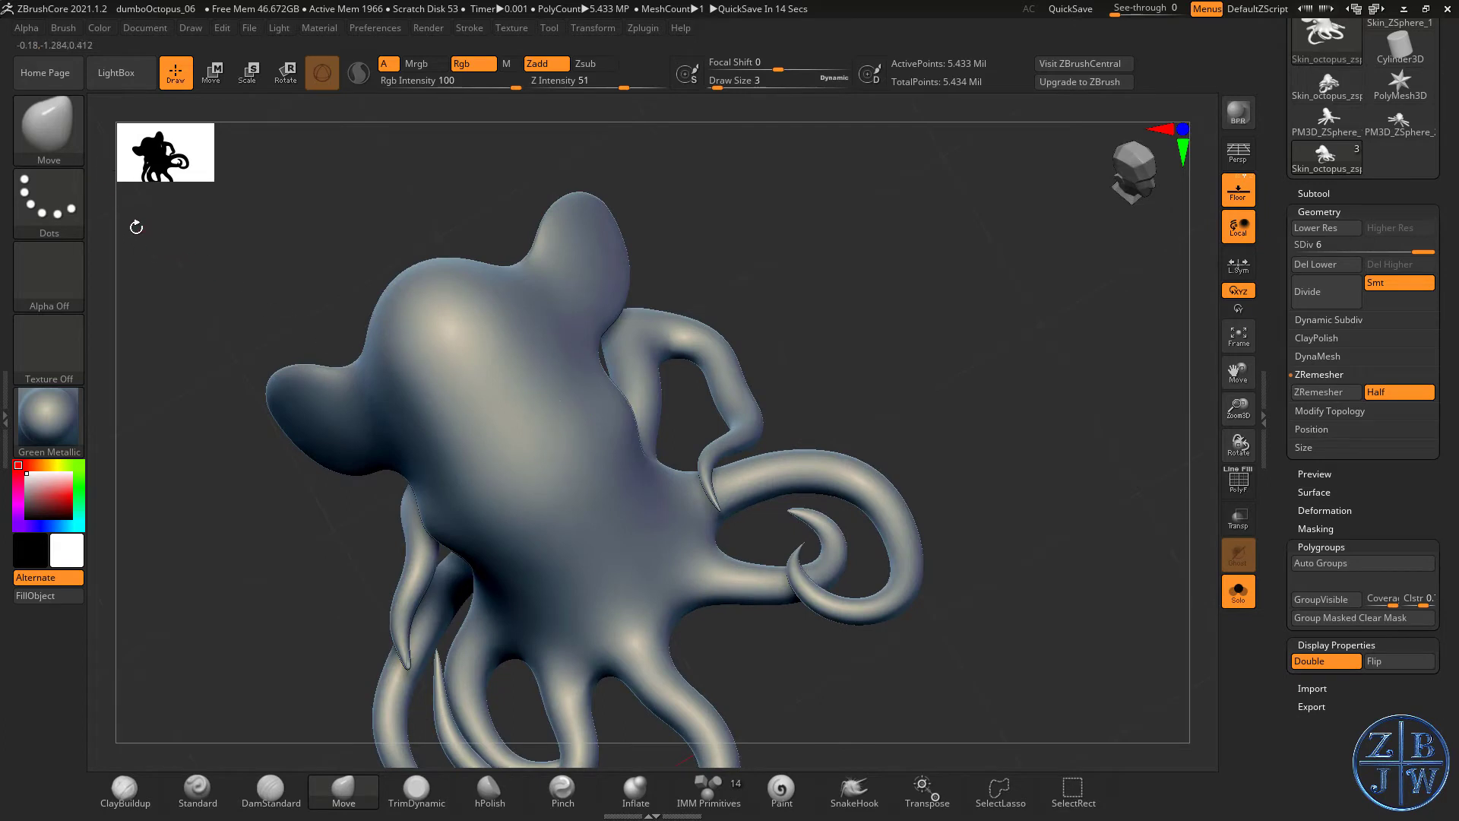
- Choose the Clay sculpting brush and set its draw size to 39
click(49, 125)
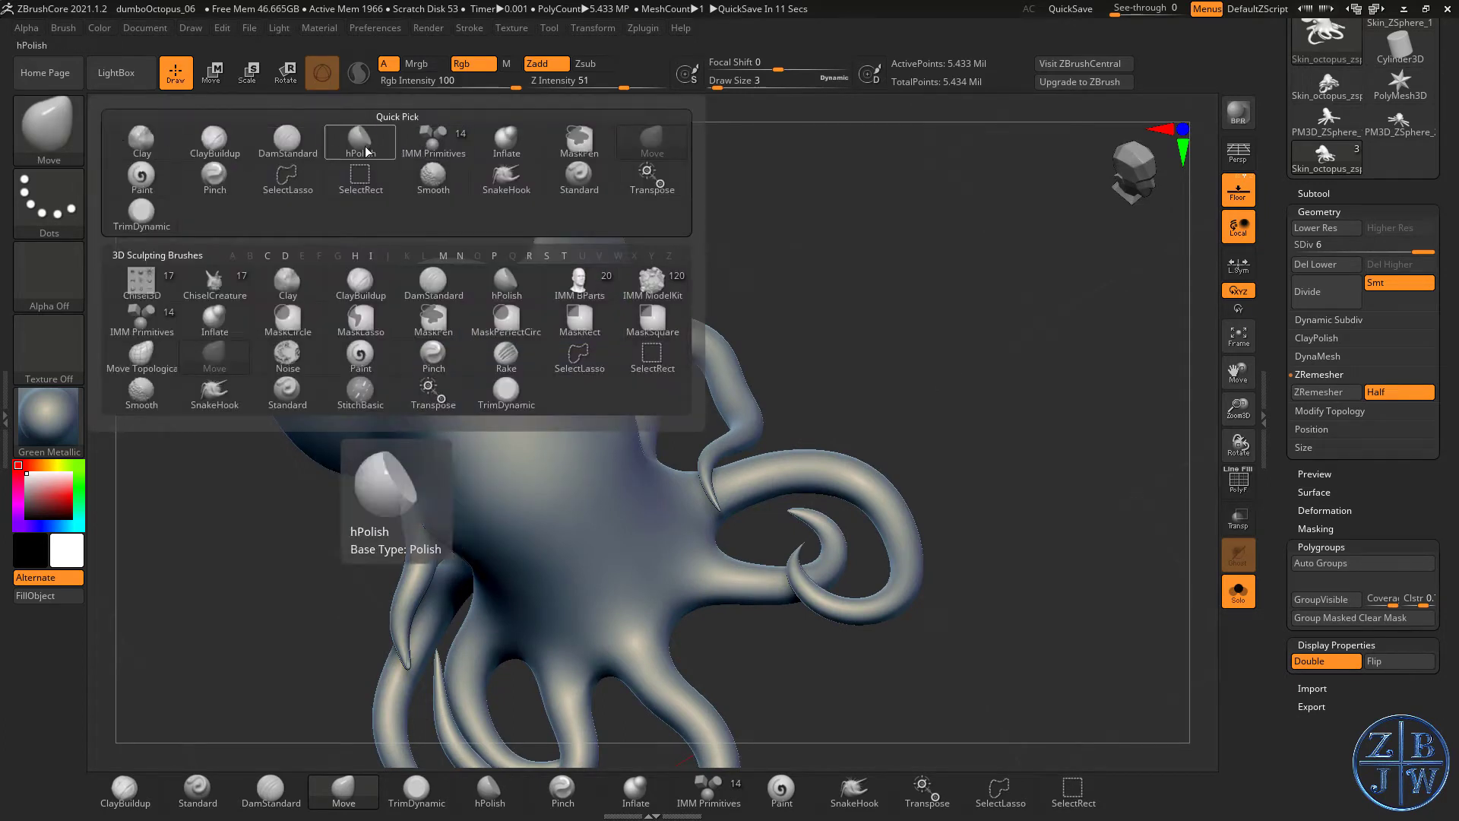
click(288, 283)
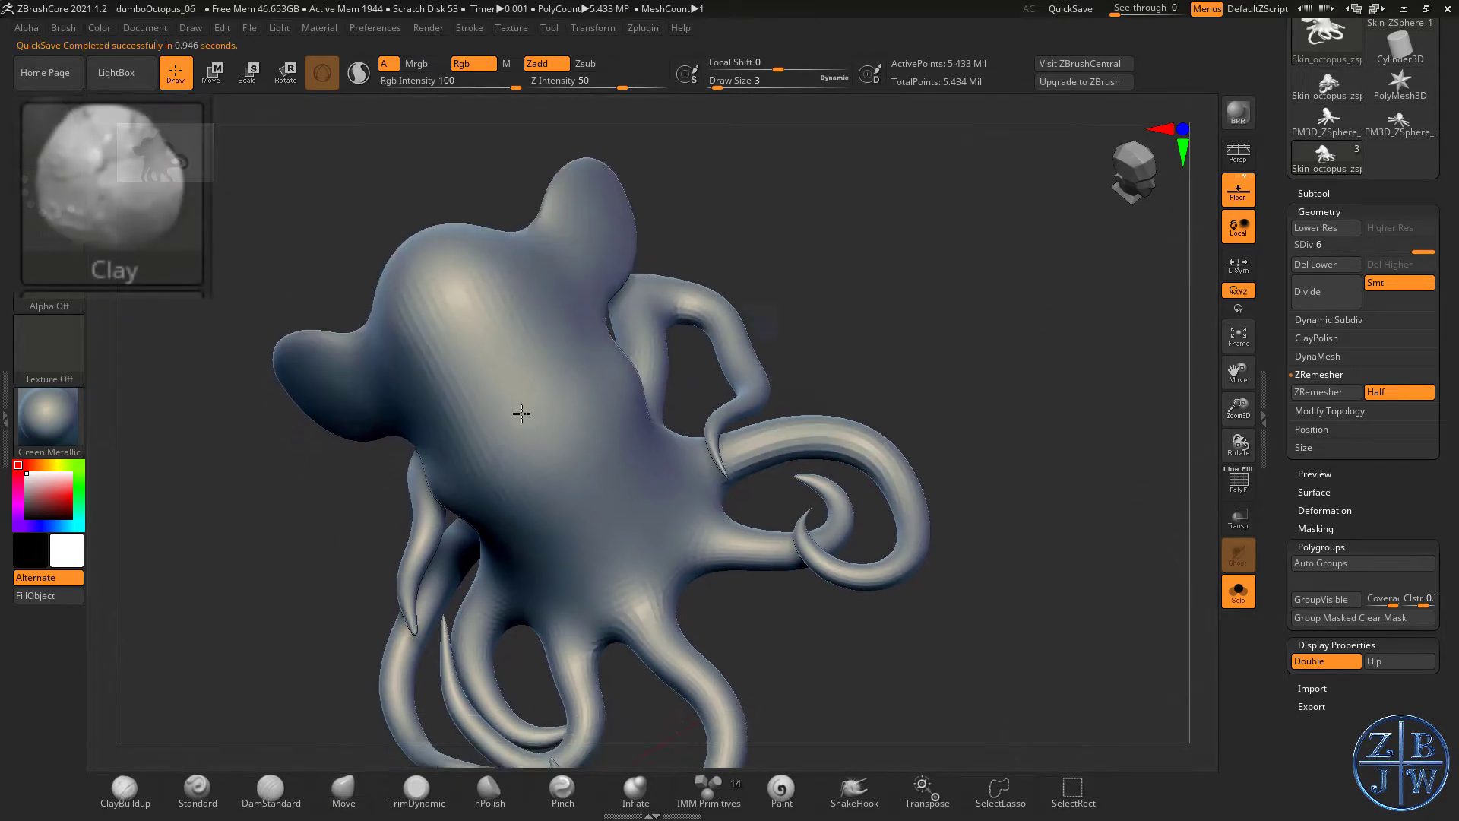
key(s)
drag(551, 405, 550, 404)
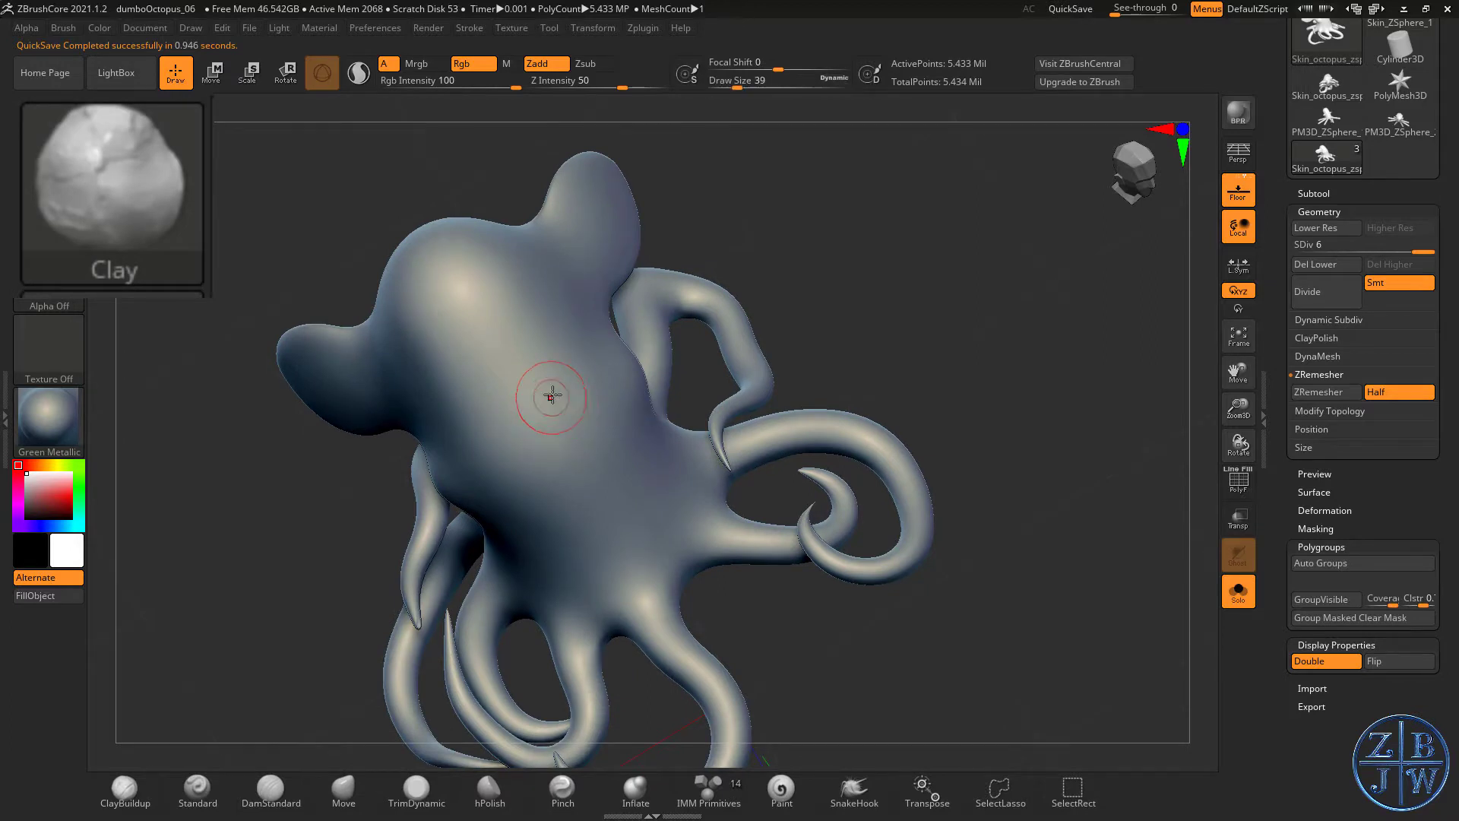
mouse_move(589, 435)
alt+right_down()
mouse_move(593, 482)
mouse_move(652, 452)
alt+right_up()
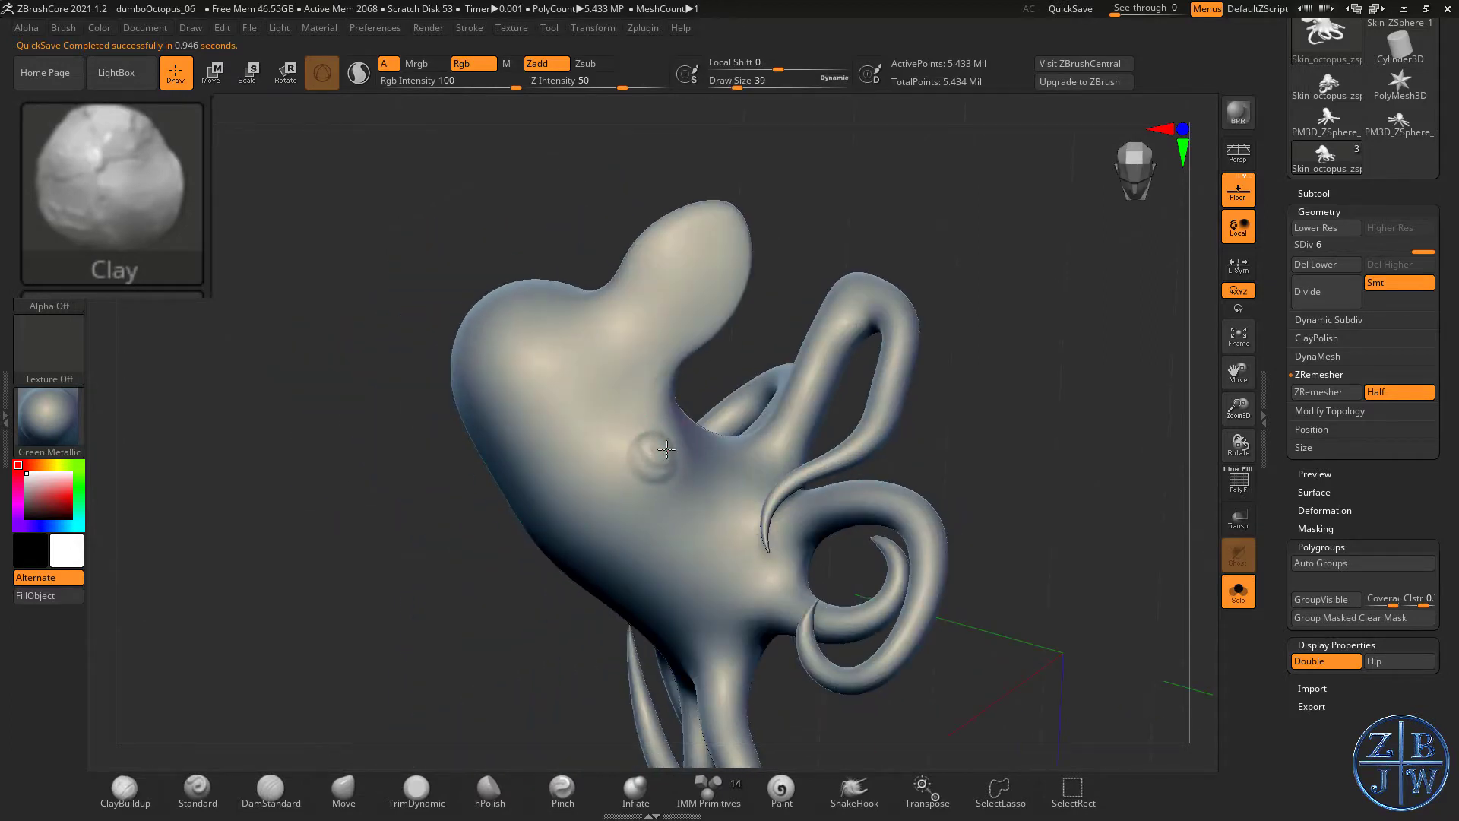
- Build up a round eye bulge on the side of the head below the ear fin with the Clay brush
click(658, 439)
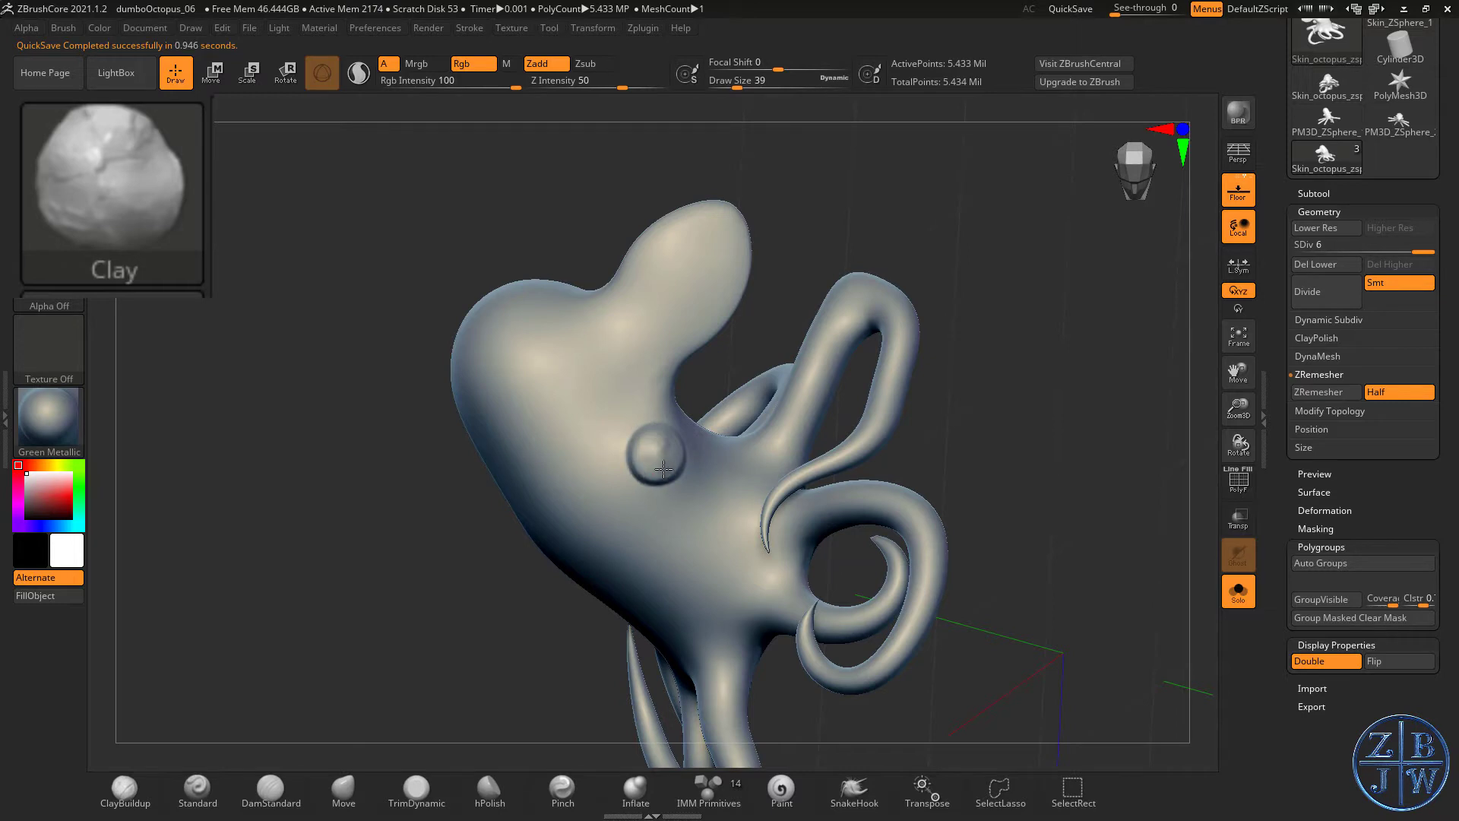
right_drag(663, 469, 677, 444)
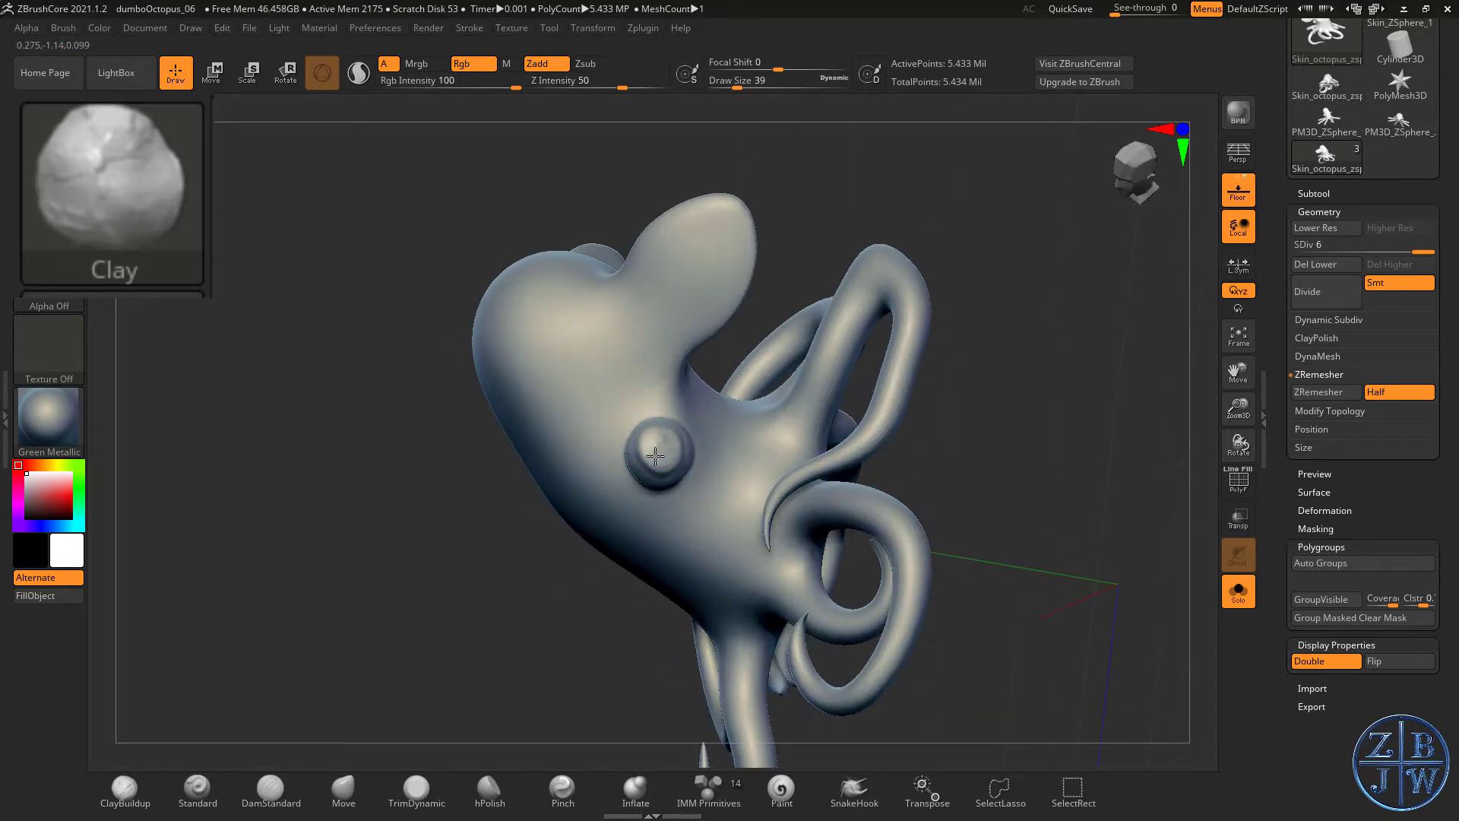
shift+drag(675, 450, 669, 441)
right_drag(655, 471, 642, 449)
key(shift)
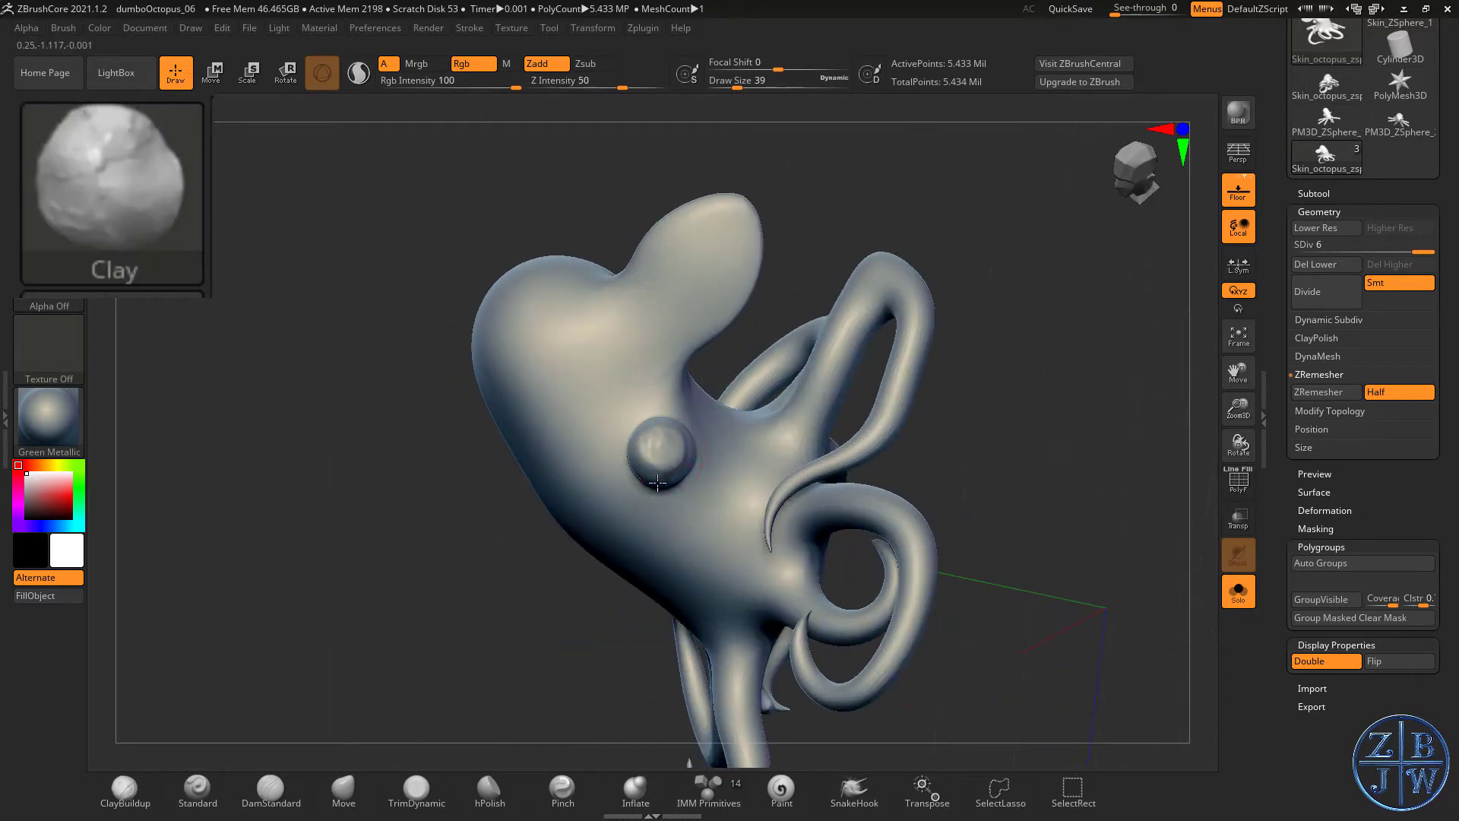
key(shift)
mouse_move(647, 451)
right_down()
mouse_move(801, 349)
mouse_move(560, 498)
right_up()
drag(561, 498, 547, 499)
mouse_move(681, 456)
mouse_down()
mouse_move(608, 471)
mouse_move(565, 503)
mouse_up()
right_drag(564, 504, 555, 496)
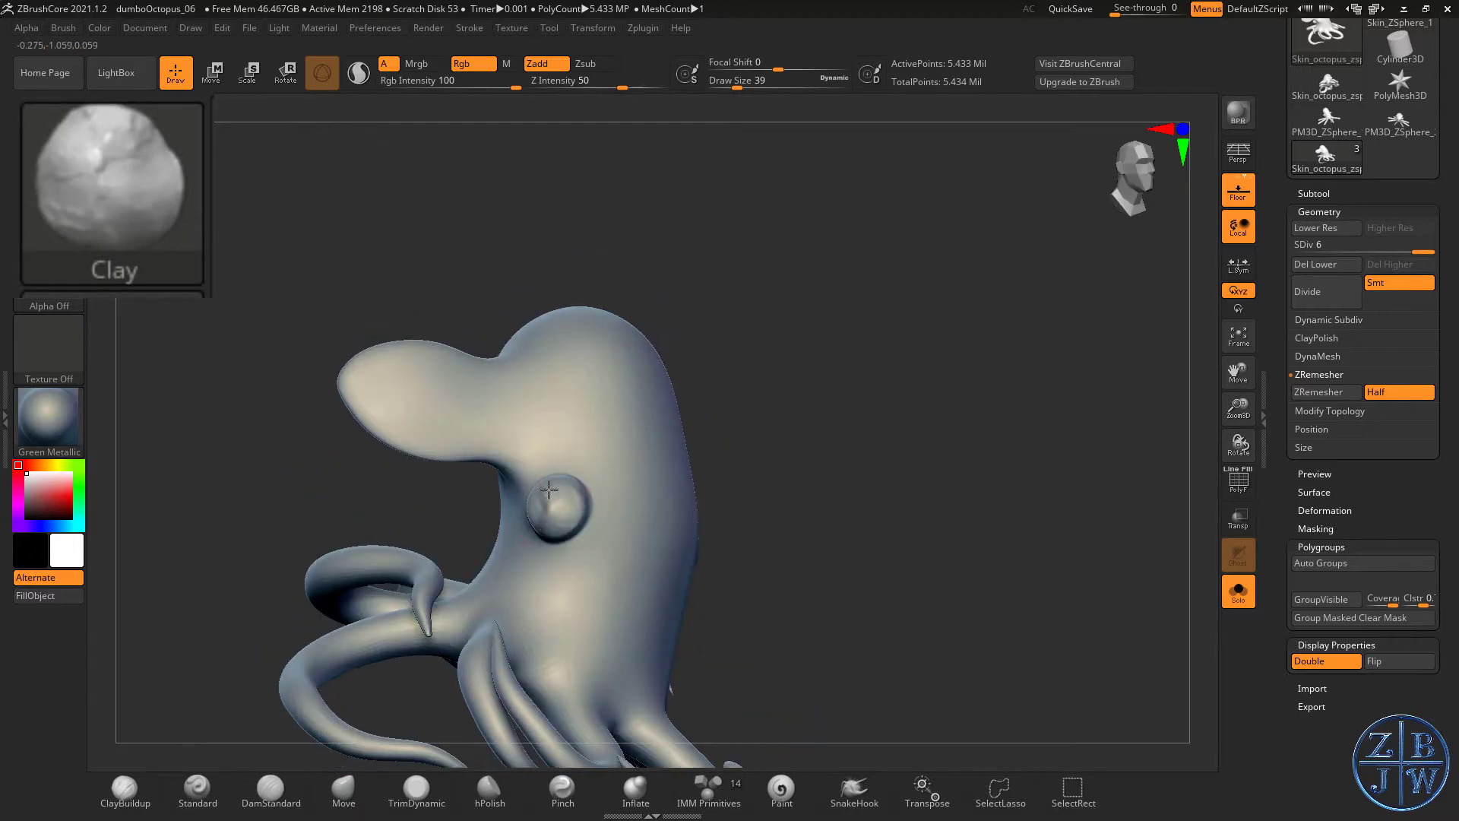
- Lower the mesh to subdivision level 3 and smooth the eye bulge into an even sphere
key(shift)
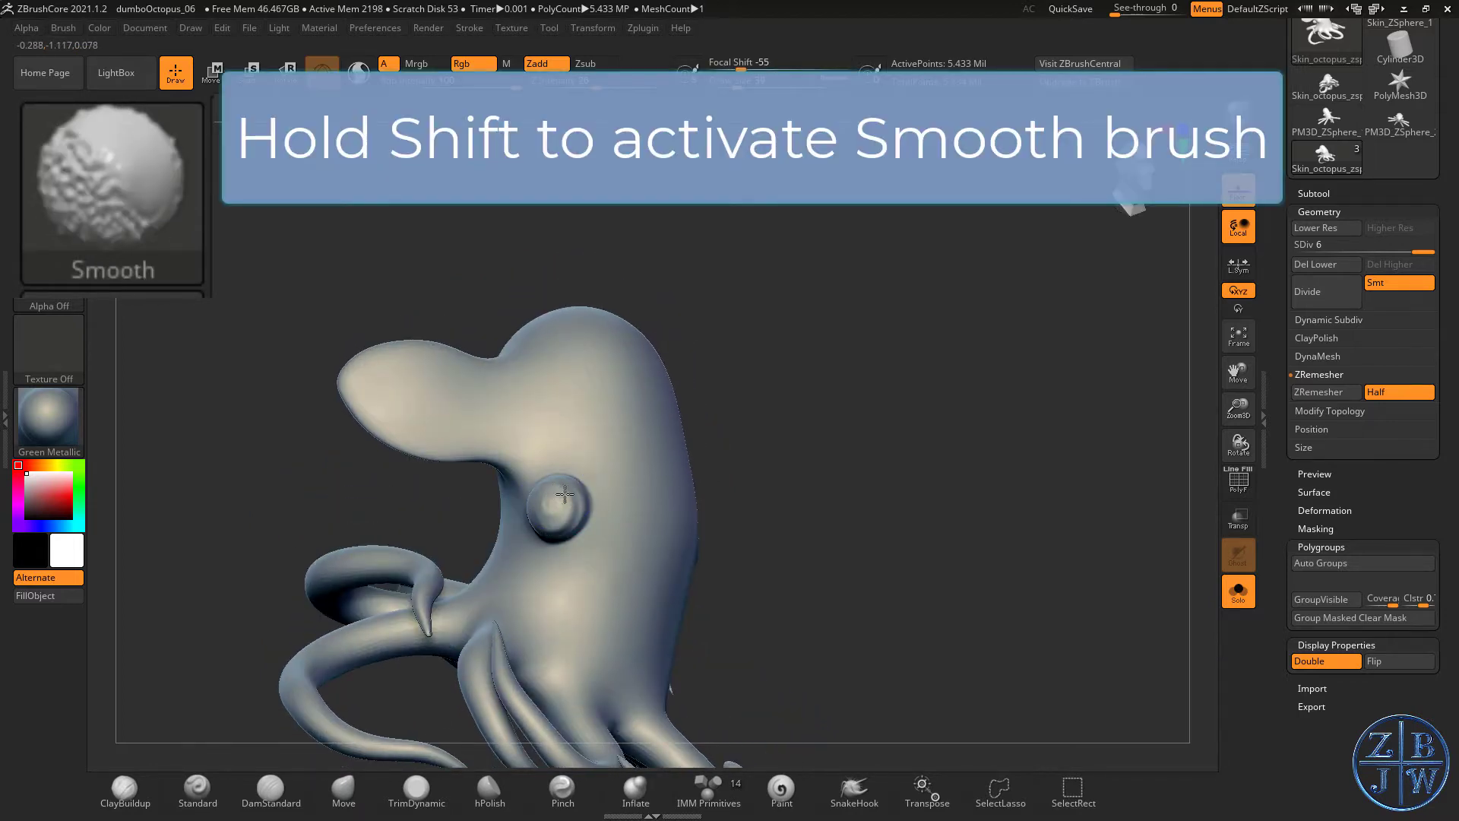
key(shift+d)
key(shift+d)
key(shift+d)
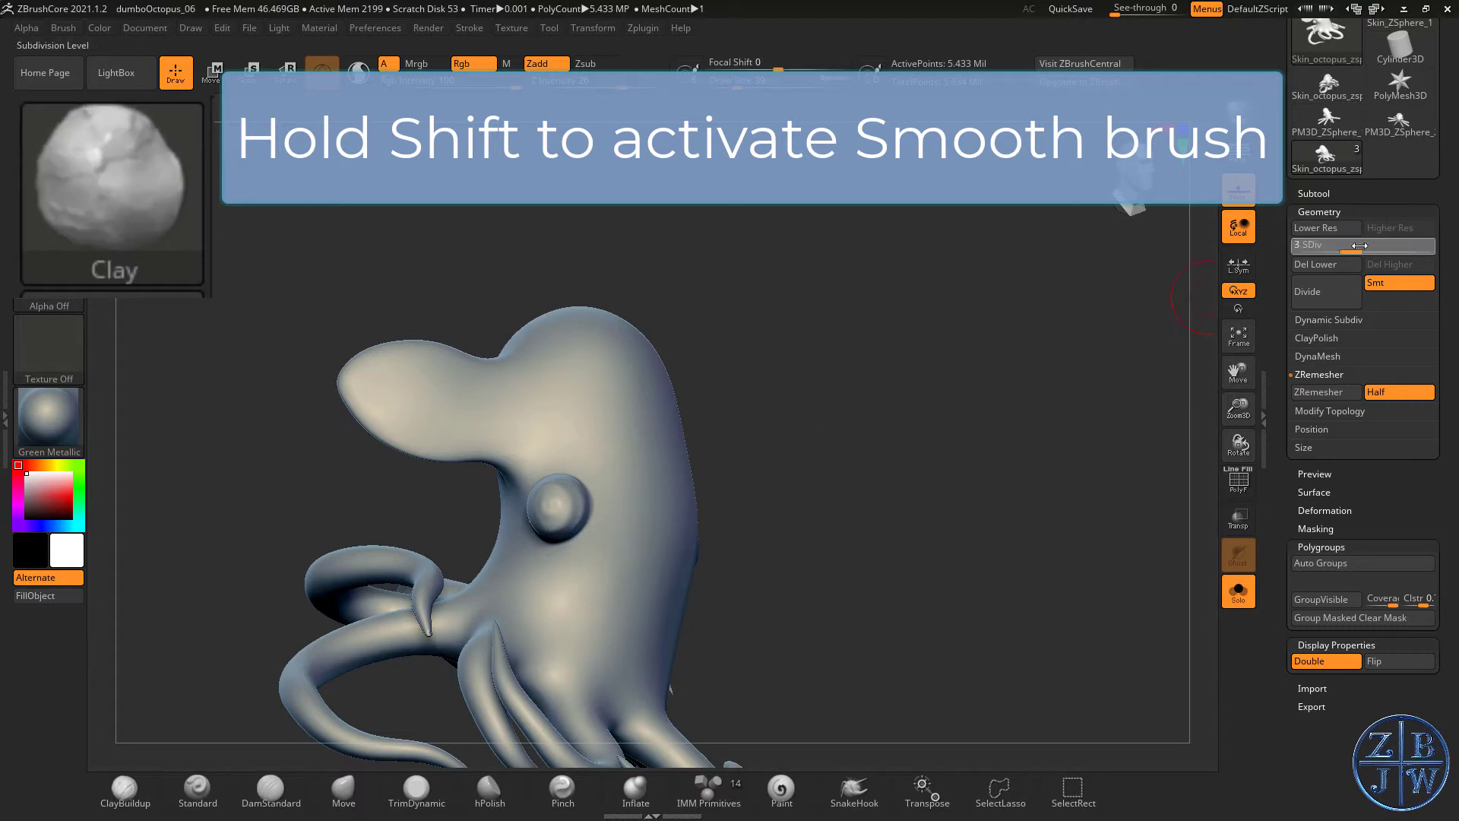
key(shift)
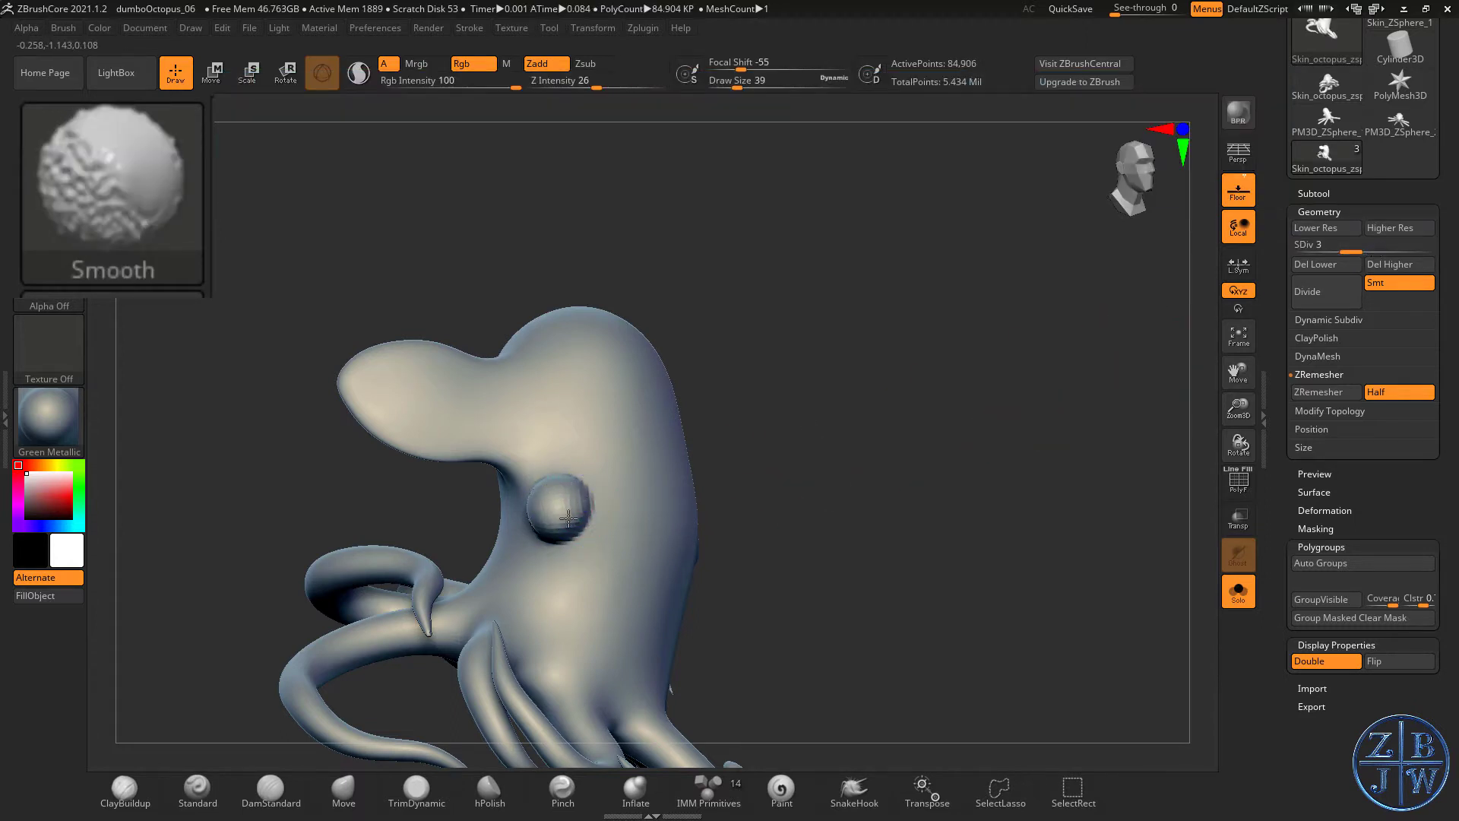
mouse_move(541, 520)
right_down()
mouse_move(775, 423)
mouse_move(530, 518)
right_up()
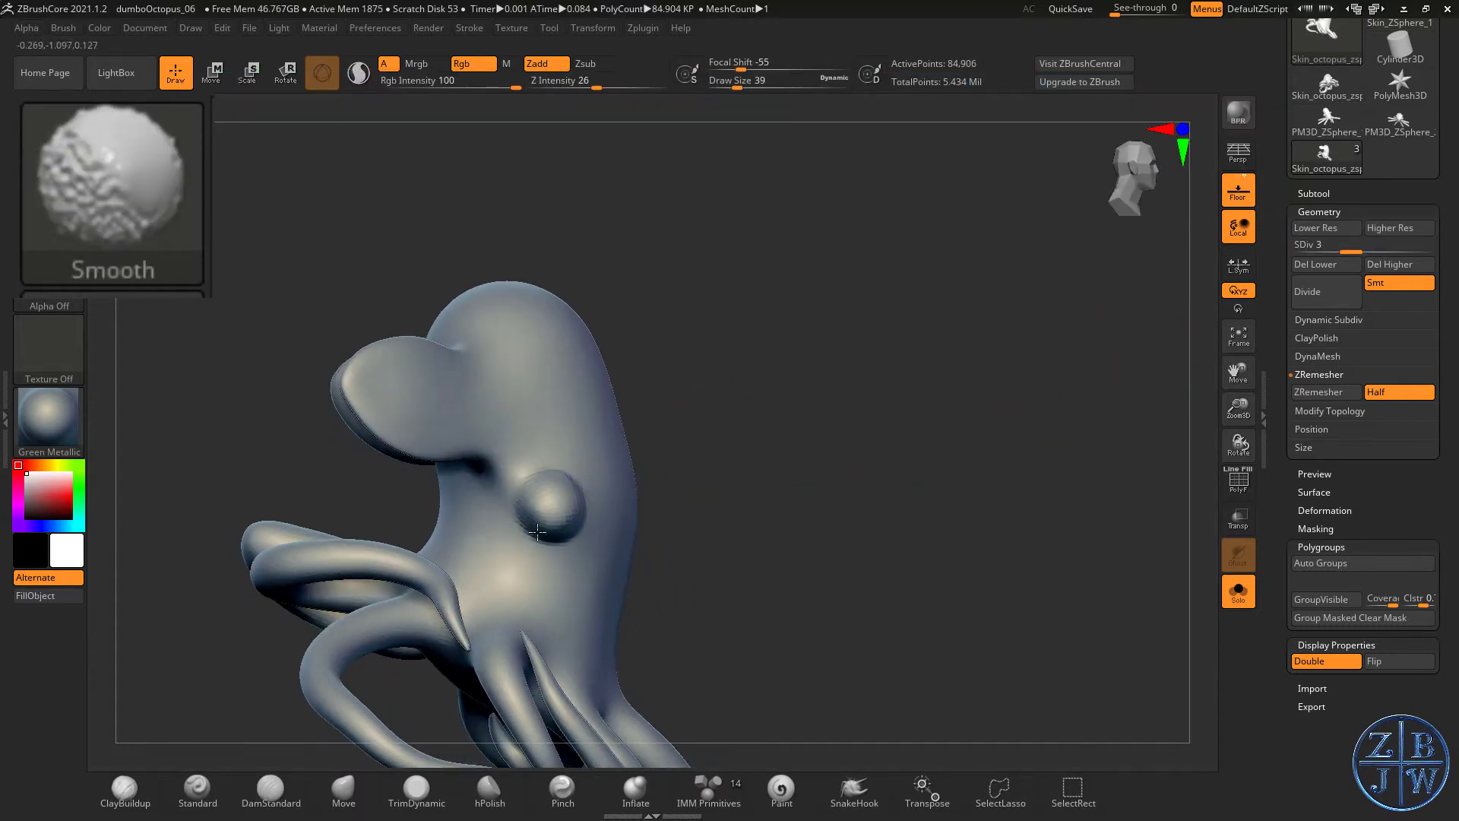
mouse_move(811, 433)
right_down()
mouse_move(782, 482)
mouse_move(666, 486)
right_up()
- Raise the mesh to subdivision level 5 and smooth the surface of the eye bulge again
key(d)
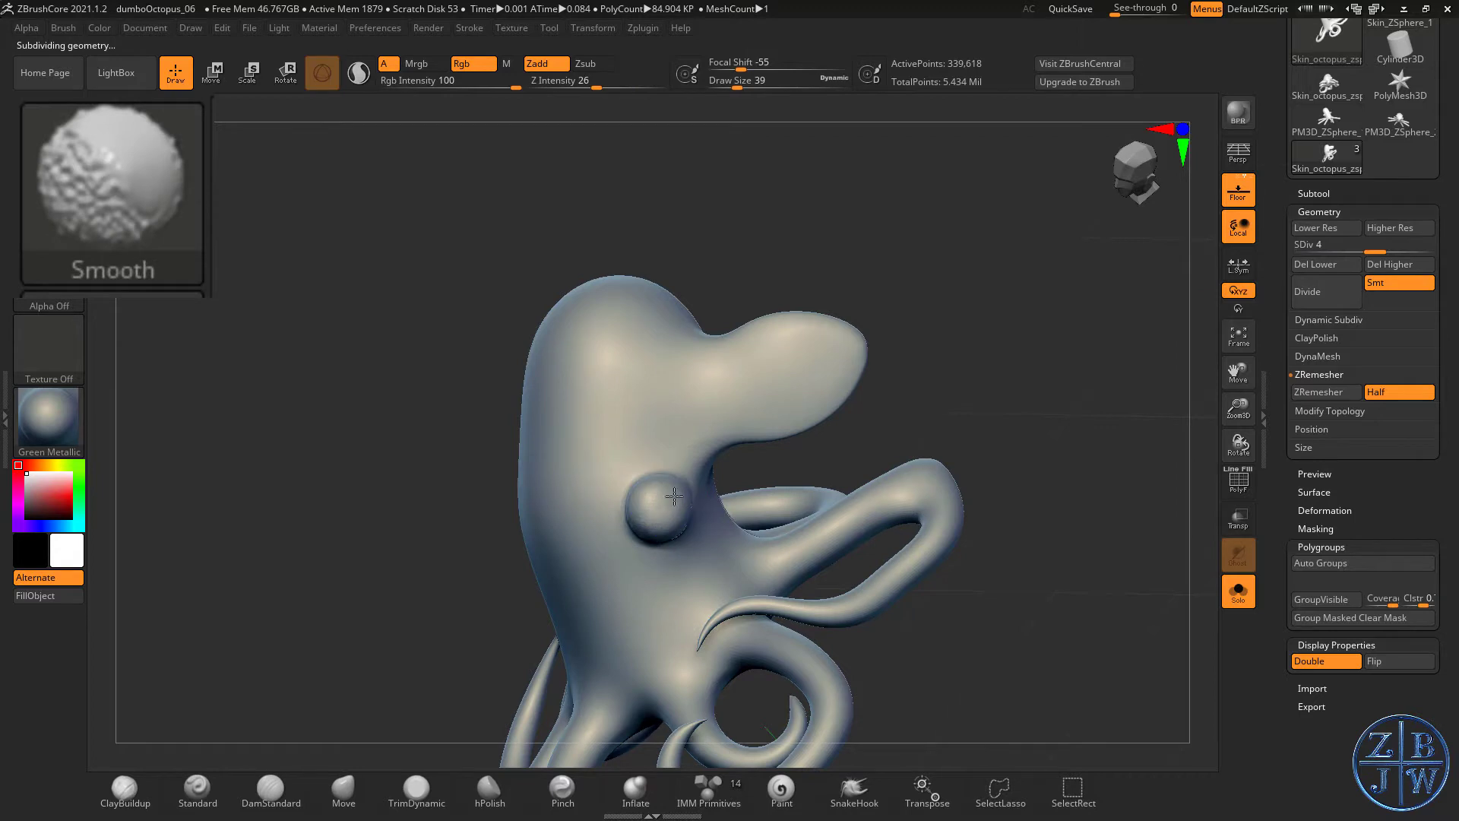
right_drag(675, 496, 633, 510)
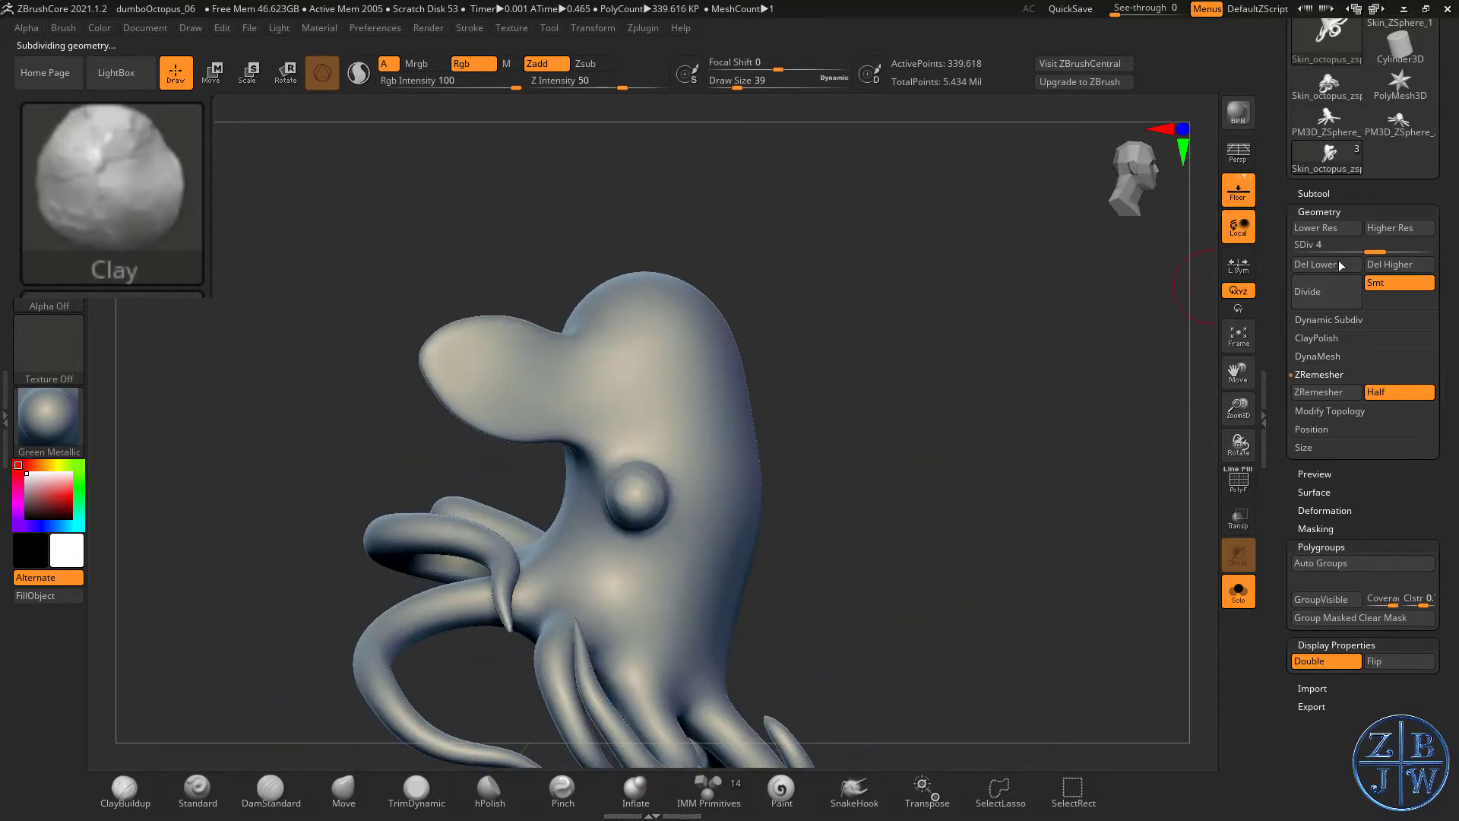
drag(1377, 248, 1399, 247)
key(shift)
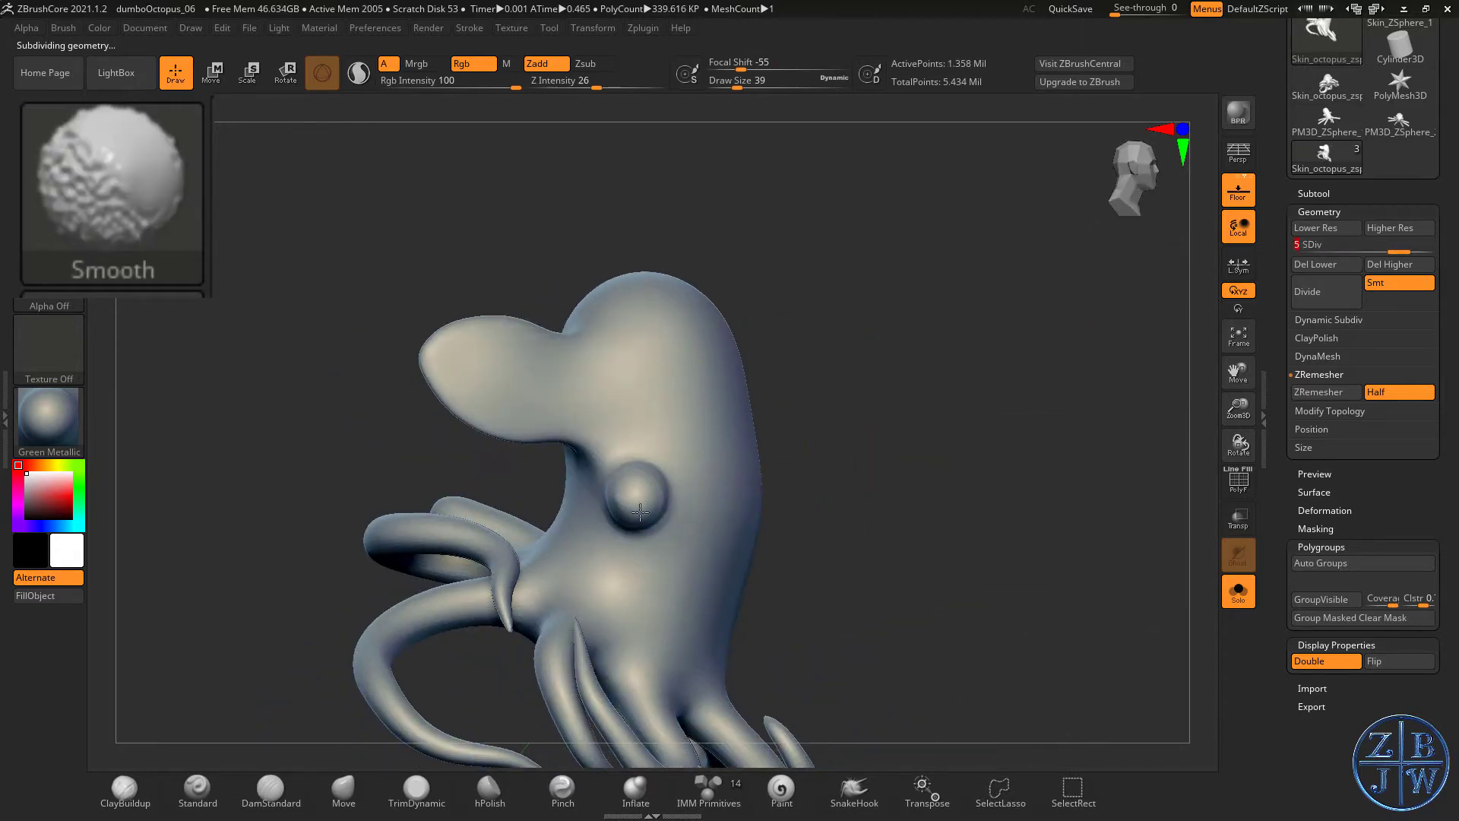
shift+drag(619, 519, 663, 467)
drag(859, 417, 891, 408)
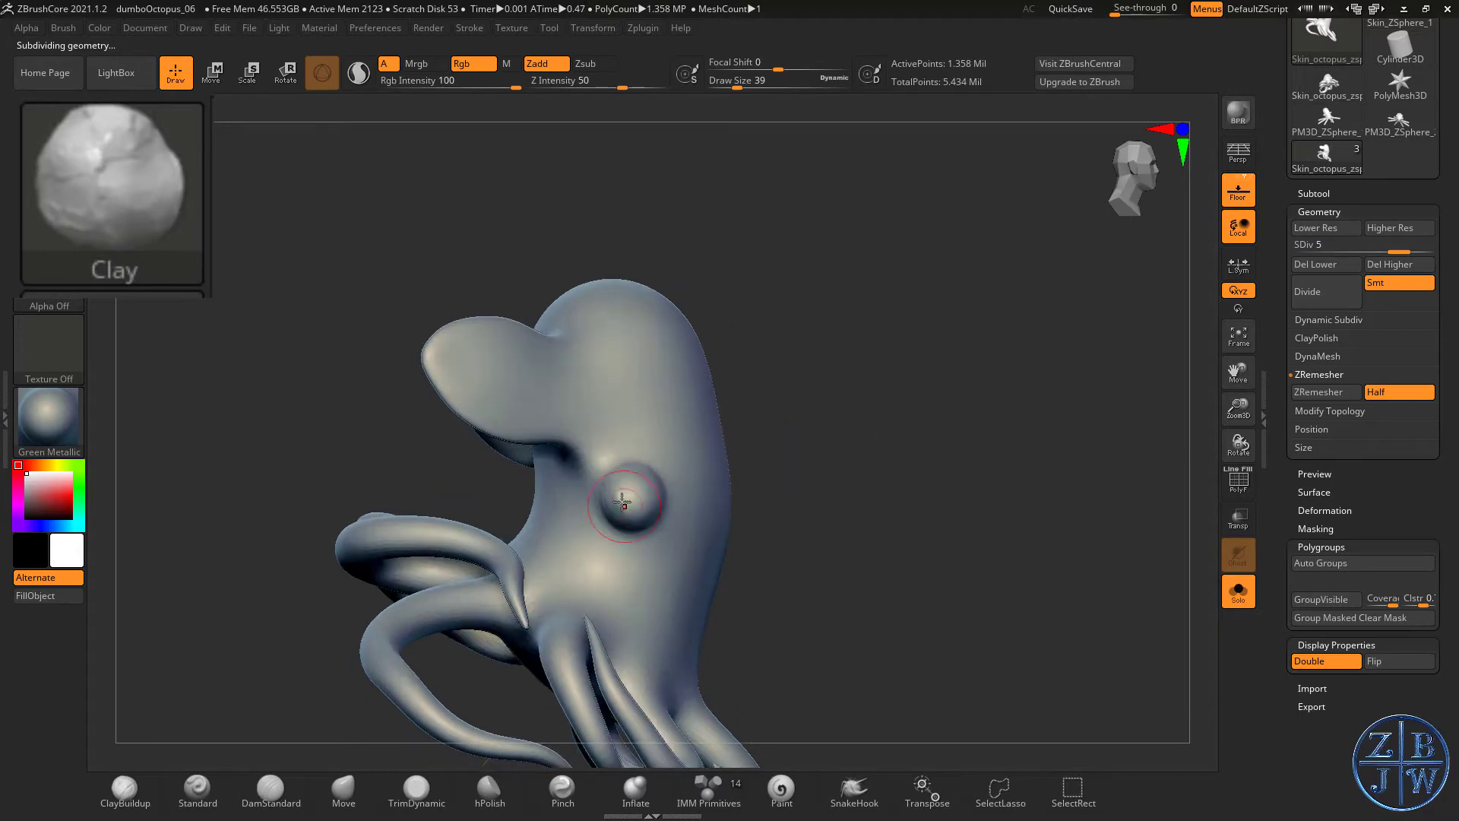
key(shift)
- Add long vertical Clay strokes down the front of the head from the crown to below eye level
mouse_move(883, 457)
mouse_down()
mouse_move(854, 494)
mouse_move(612, 507)
mouse_move(677, 614)
mouse_up()
key(shift)
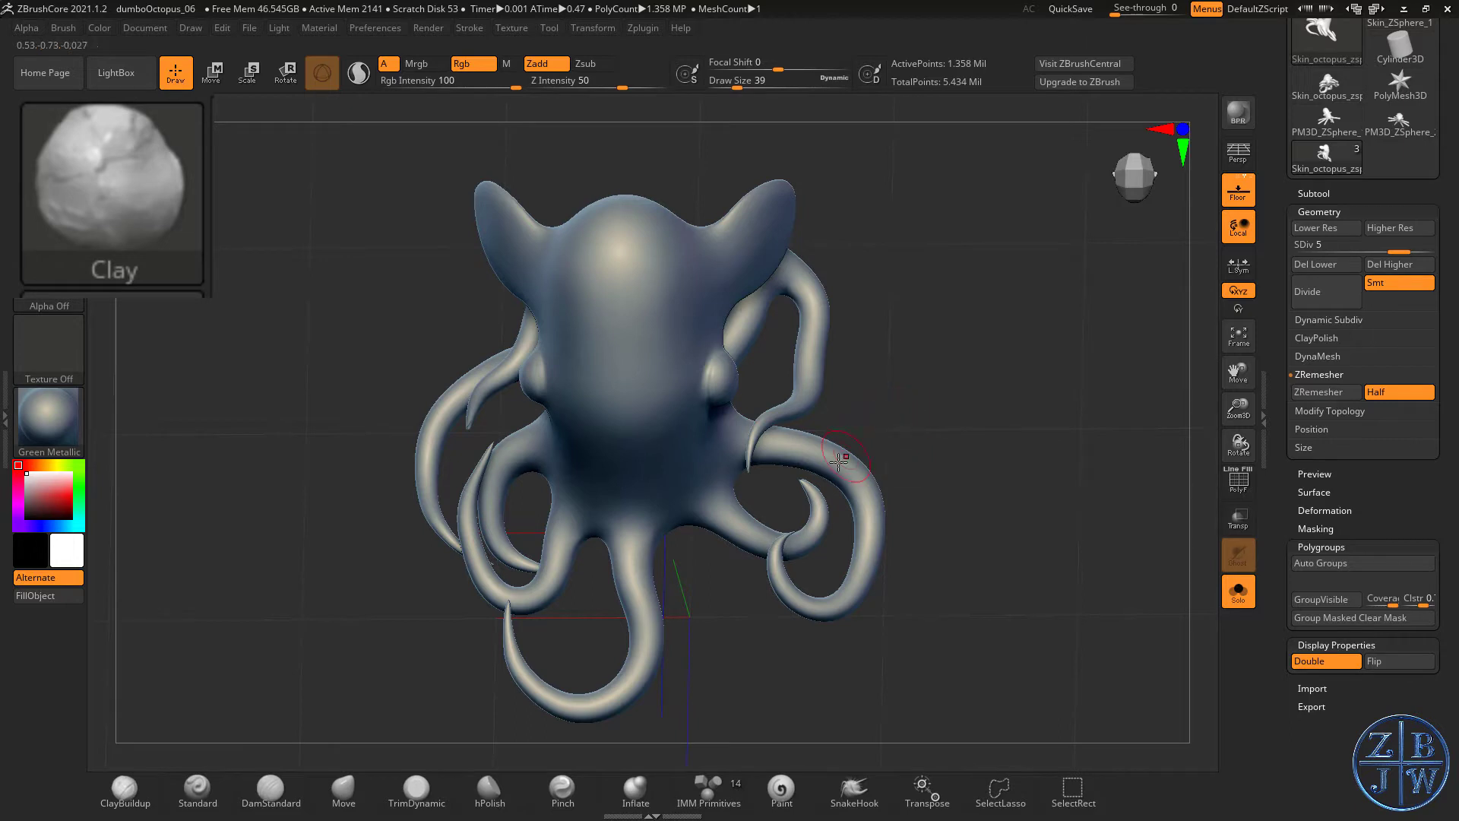
drag(704, 656, 684, 597)
drag(721, 658, 649, 529)
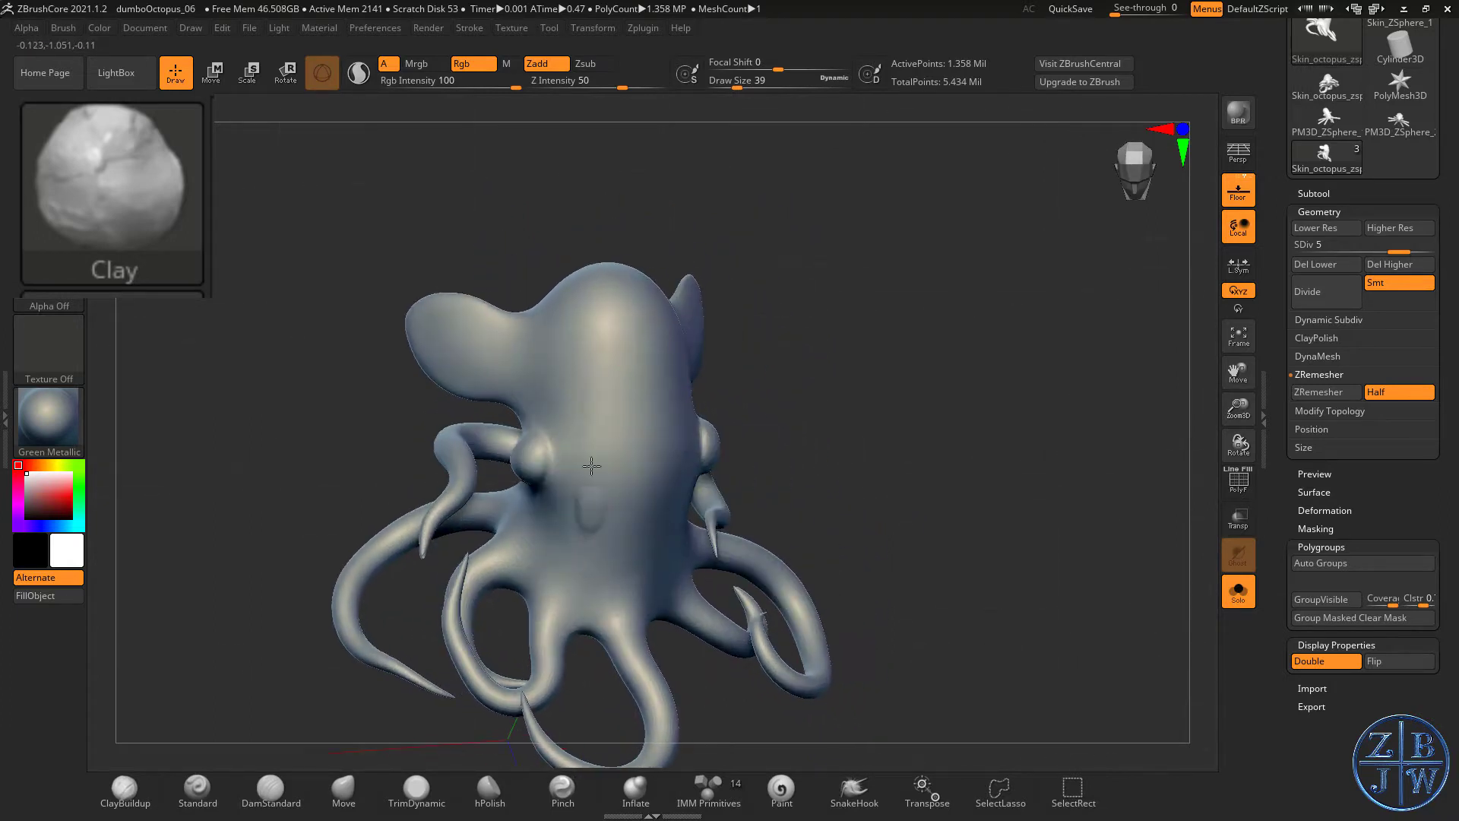
drag(591, 466, 586, 309)
drag(578, 525, 583, 336)
drag(610, 500, 637, 498)
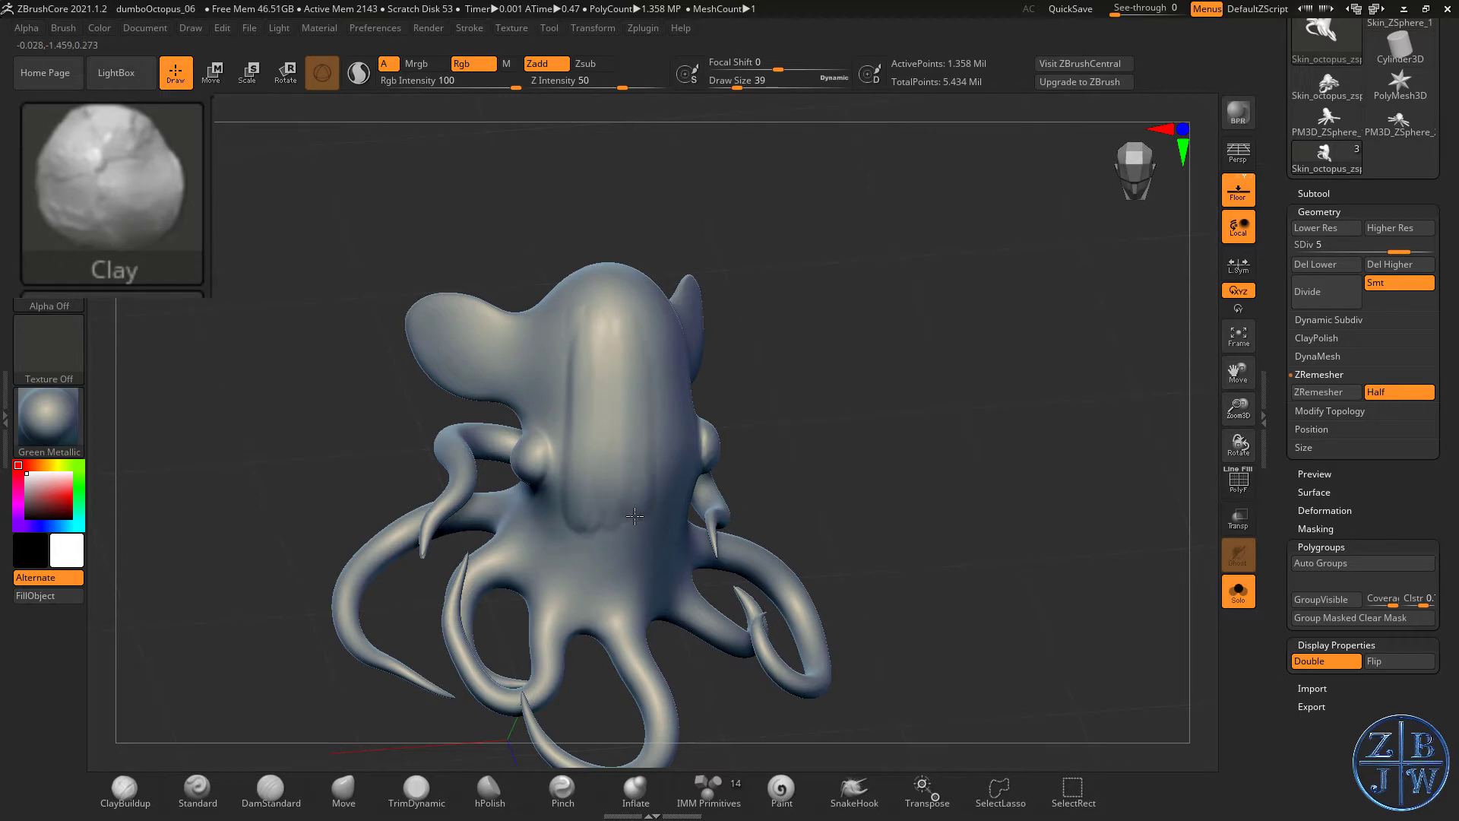
drag(637, 498, 634, 525)
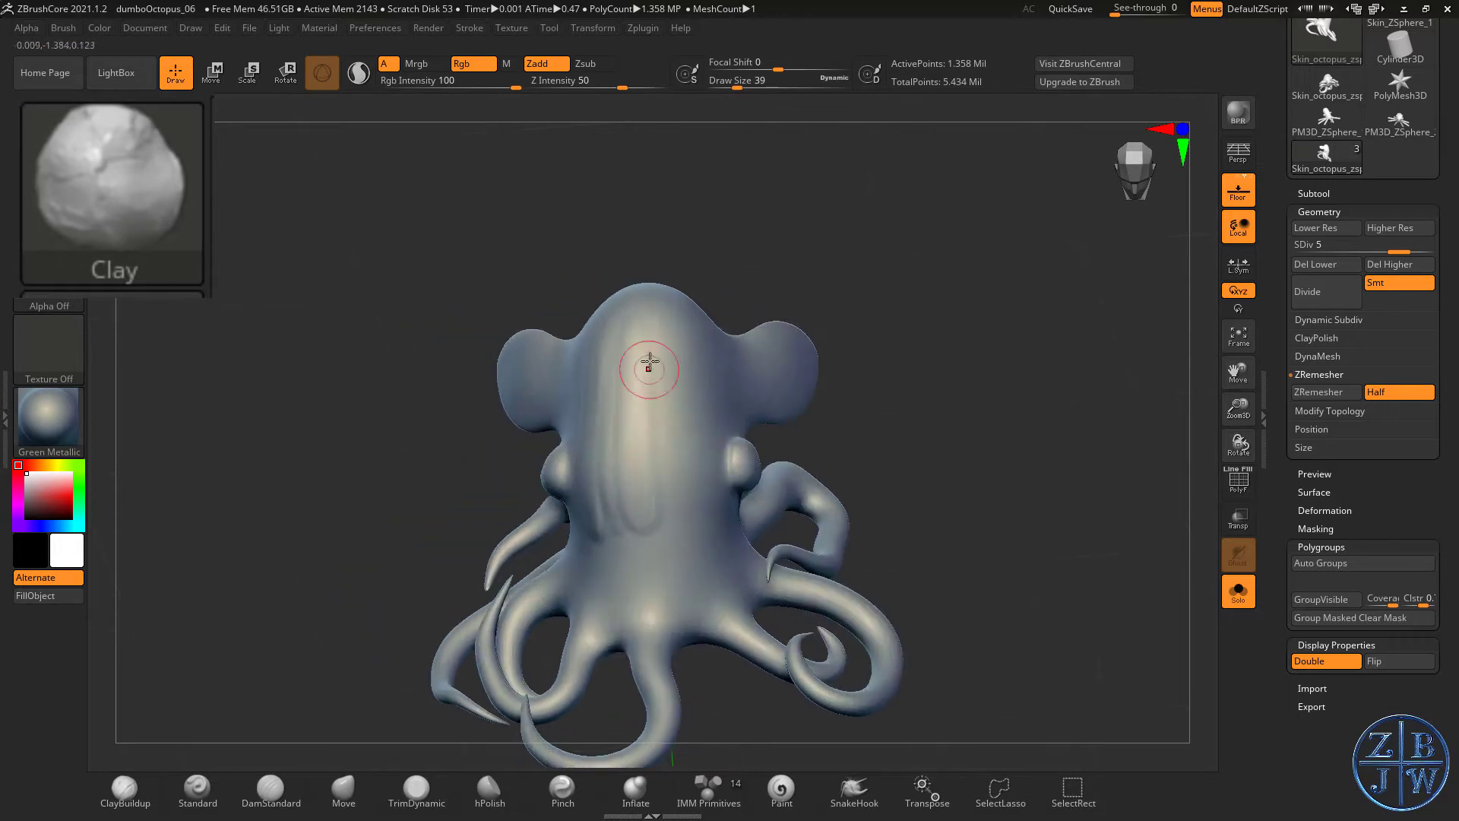
mouse_move(648, 363)
mouse_down()
mouse_move(682, 534)
mouse_move(671, 459)
mouse_move(635, 391)
mouse_move(607, 509)
mouse_up()
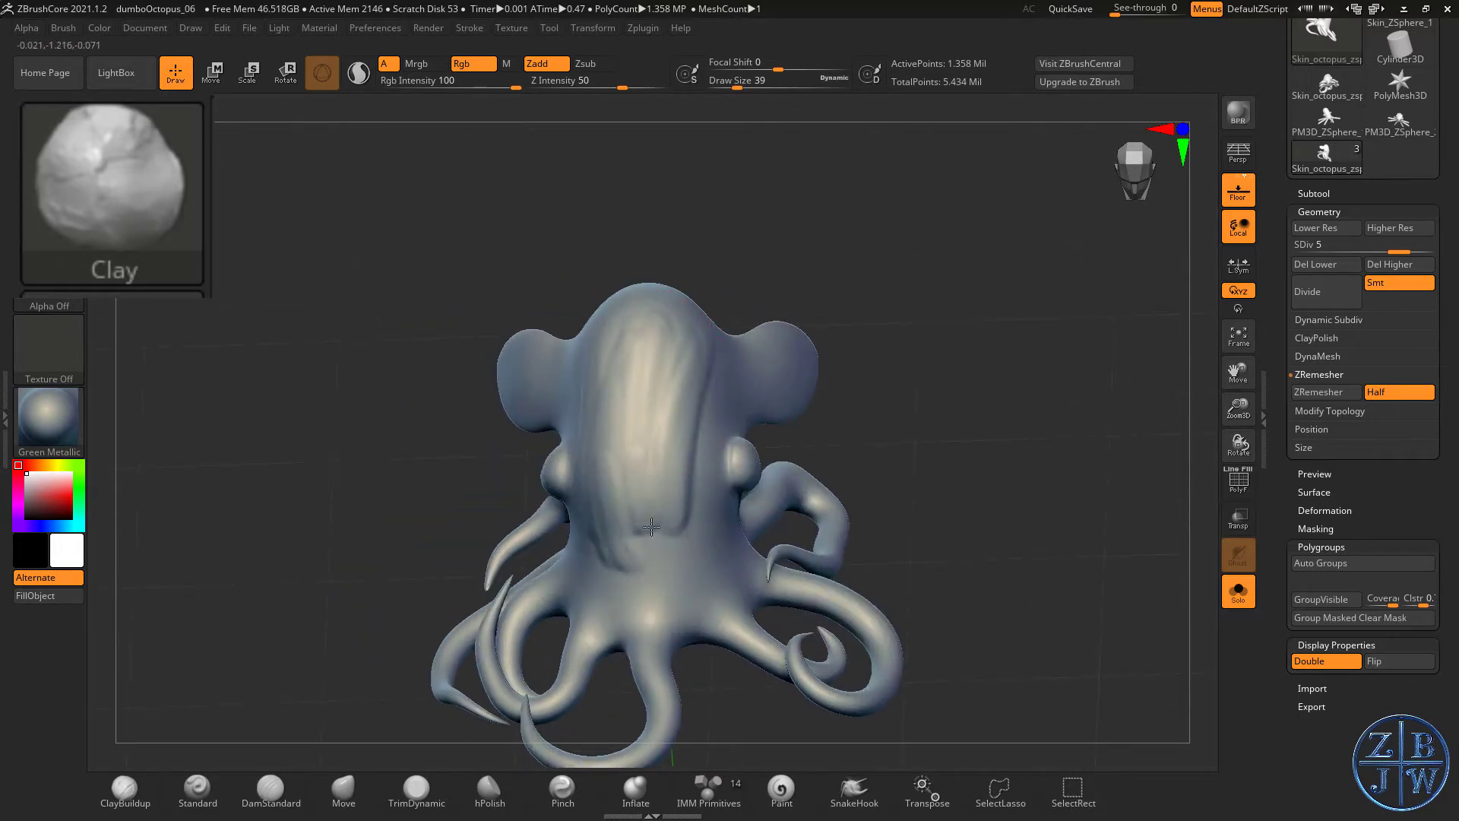
mouse_move(687, 411)
mouse_down()
mouse_move(715, 365)
mouse_move(682, 551)
mouse_up()
- Layer more Clay strokes over the forehead and between the eyes to build up volume
alt+right_drag(672, 474, 635, 528)
right_drag(636, 456, 626, 511)
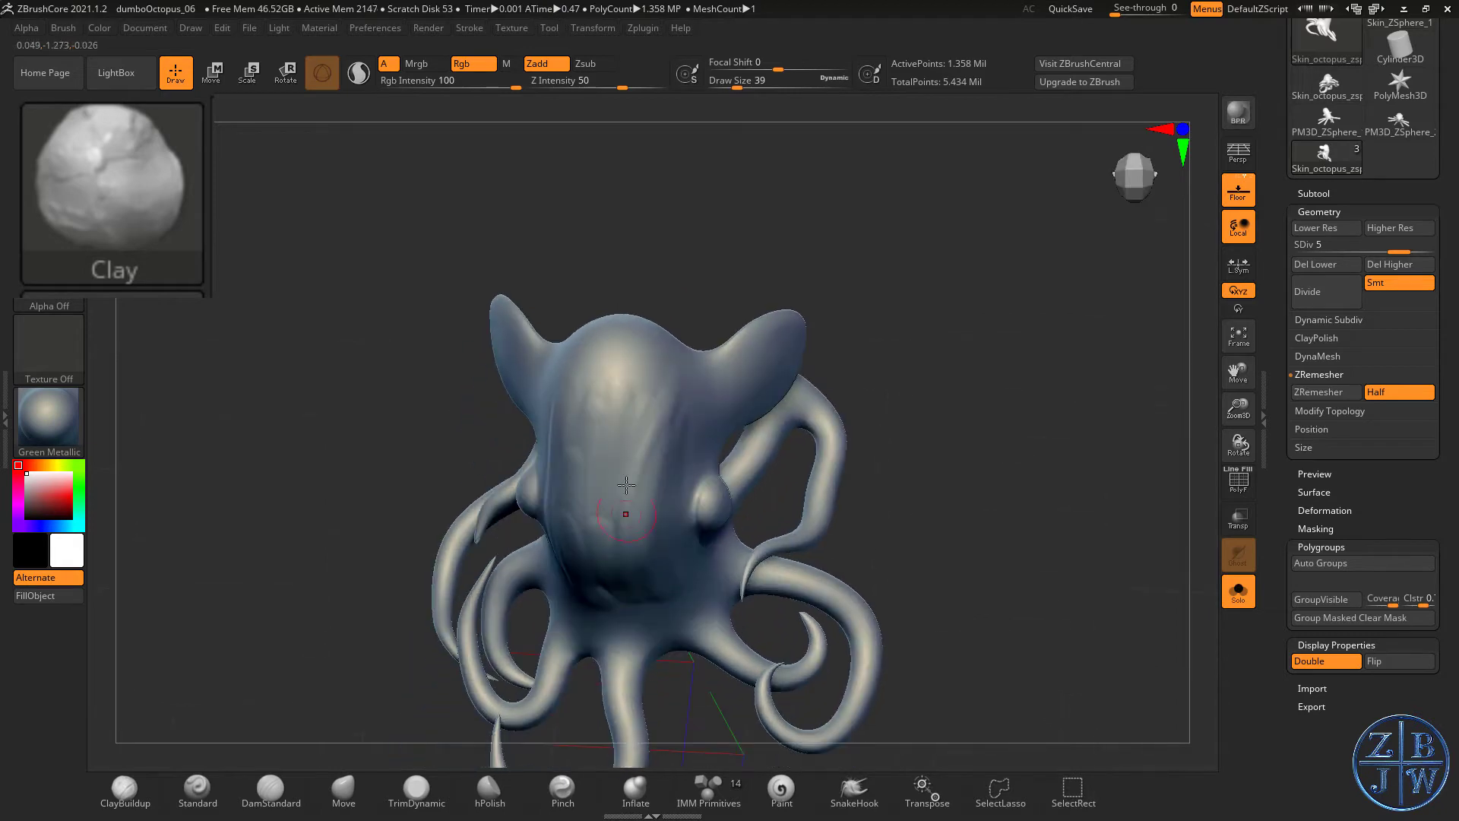
drag(629, 449, 658, 342)
mouse_move(614, 396)
mouse_down()
mouse_move(574, 410)
mouse_move(577, 472)
mouse_up()
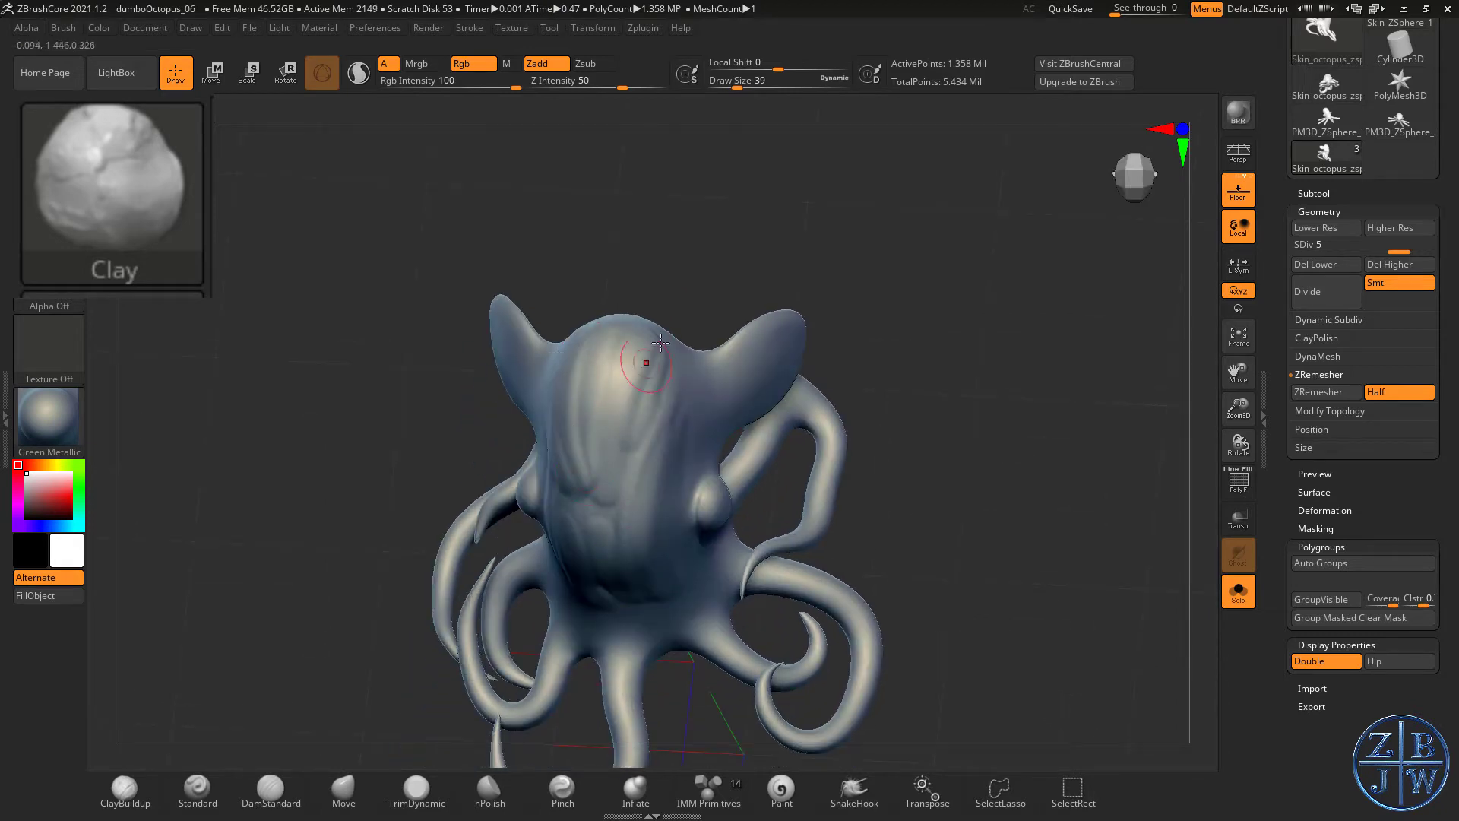
mouse_move(660, 344)
mouse_down()
mouse_move(654, 494)
mouse_move(673, 456)
mouse_move(658, 536)
mouse_up()
- Extend the Clay strokes across the sides of the head and onto the ear fins
mouse_move(657, 532)
right_down()
mouse_move(627, 384)
mouse_move(723, 377)
mouse_move(904, 300)
mouse_move(963, 314)
mouse_move(725, 401)
right_up()
key(shift)
right_drag(806, 422, 696, 430)
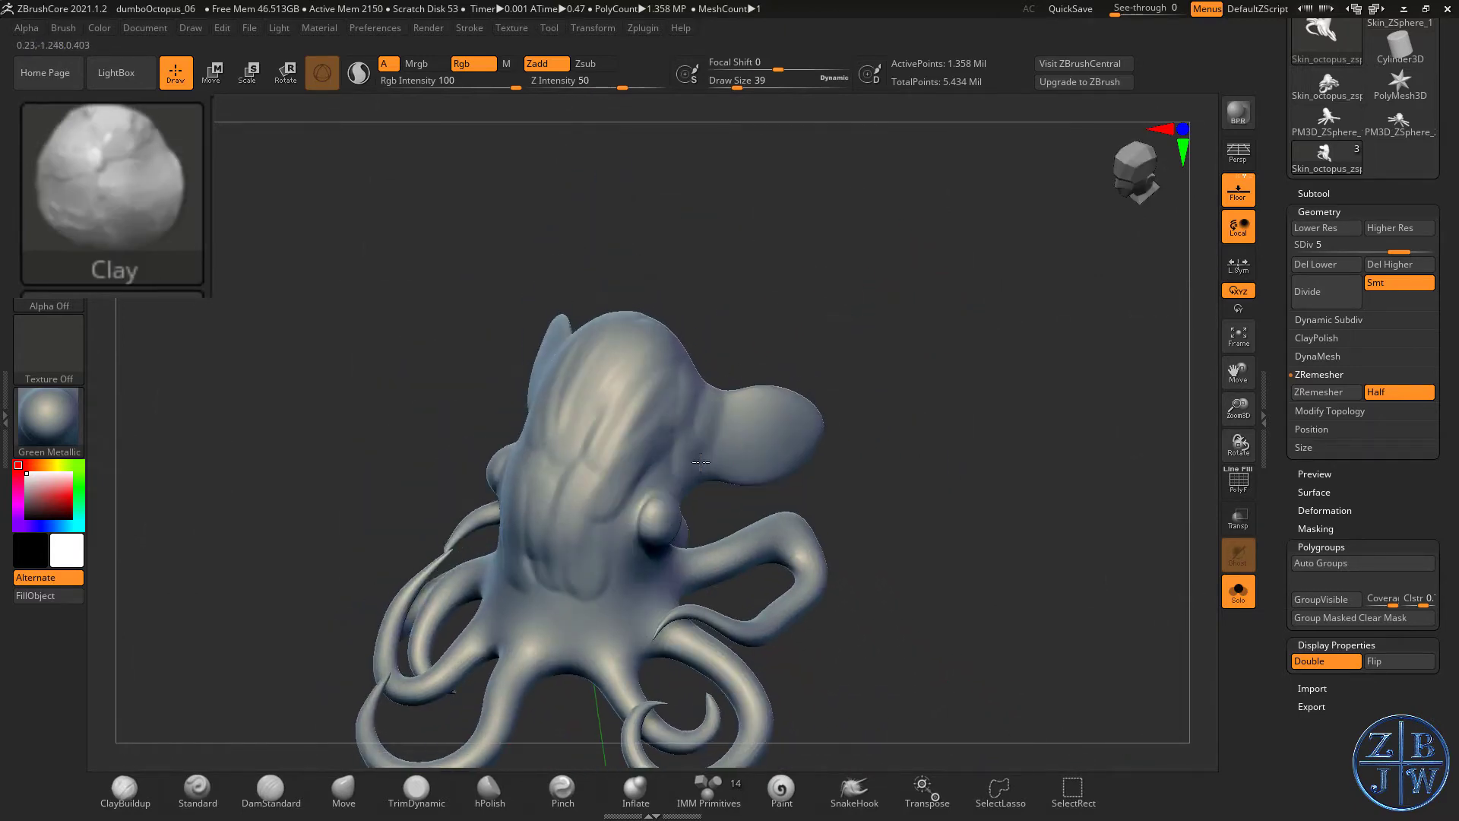
right_drag(886, 413, 518, 452)
mouse_move(518, 452)
mouse_down()
mouse_move(570, 430)
mouse_move(581, 338)
mouse_up()
- Lower the mesh to subdivision level 3 and set the Smooth brush's Z Intensity to 100
key(shift+d)
key(shift+d)
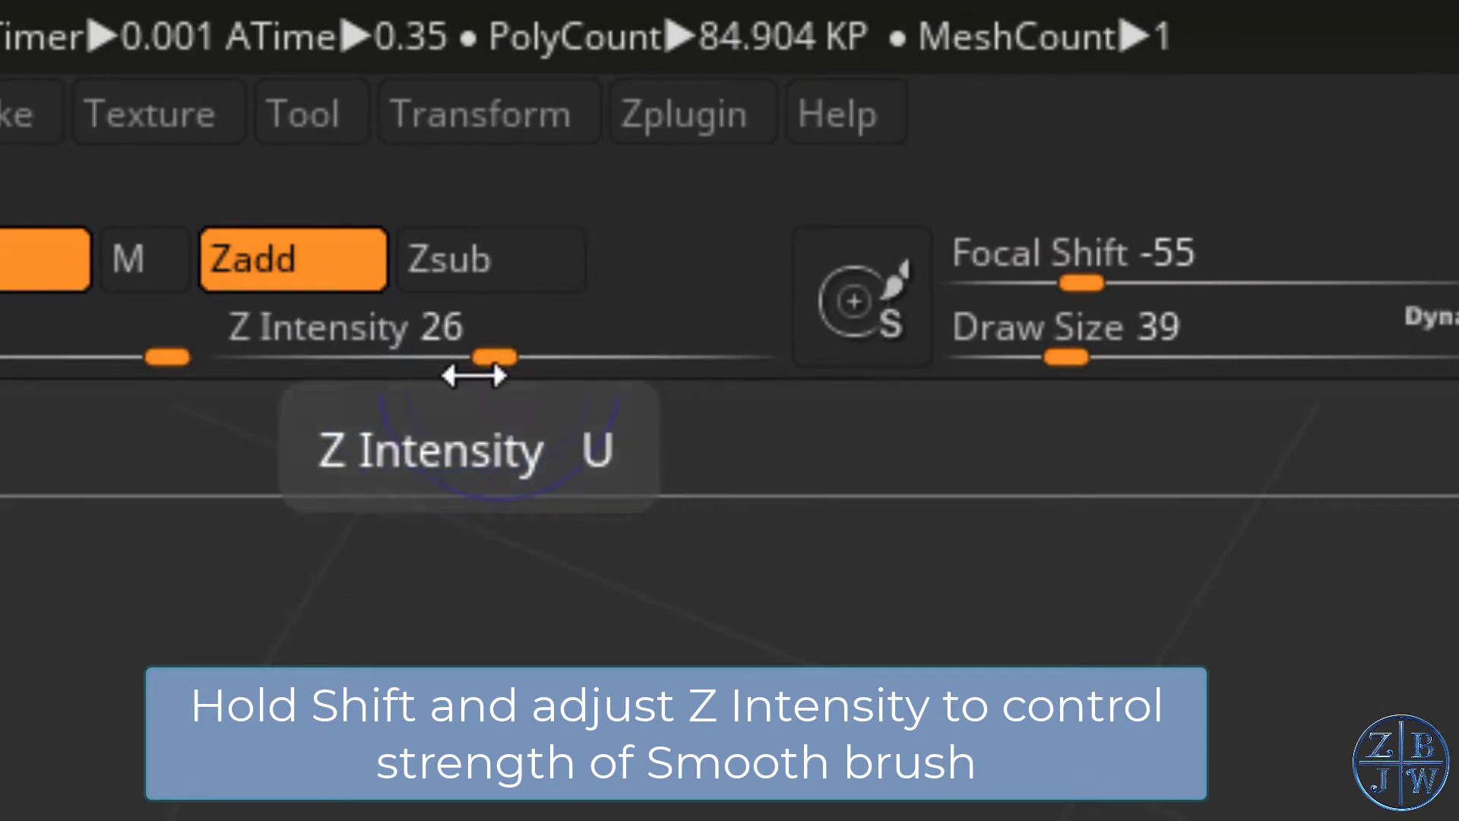
shift+drag(532, 321, 720, 349)
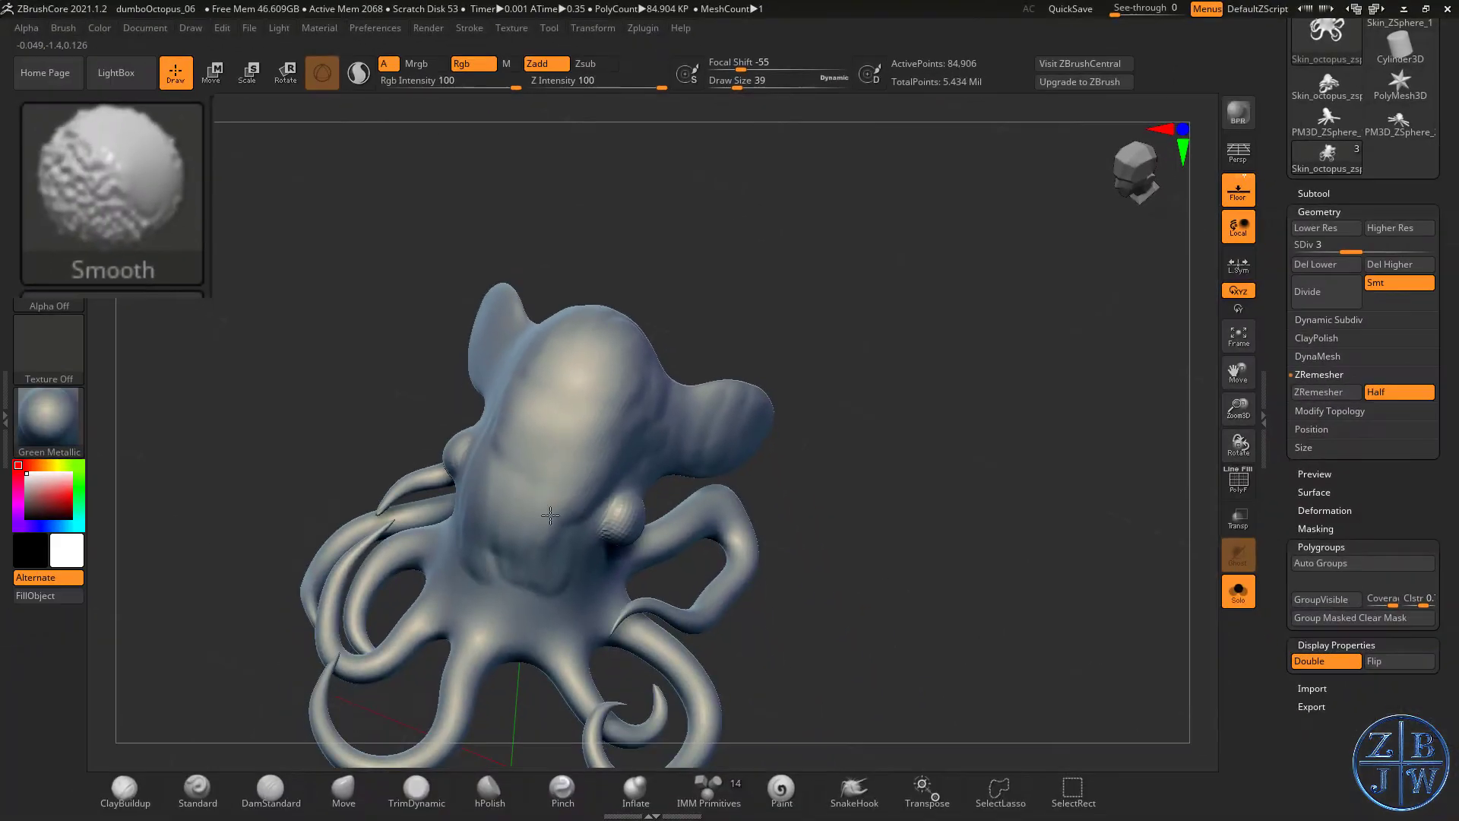
- Smooth out the clay strokes on the front and side of the head up to the ear fin's base
right_drag(545, 581, 498, 559)
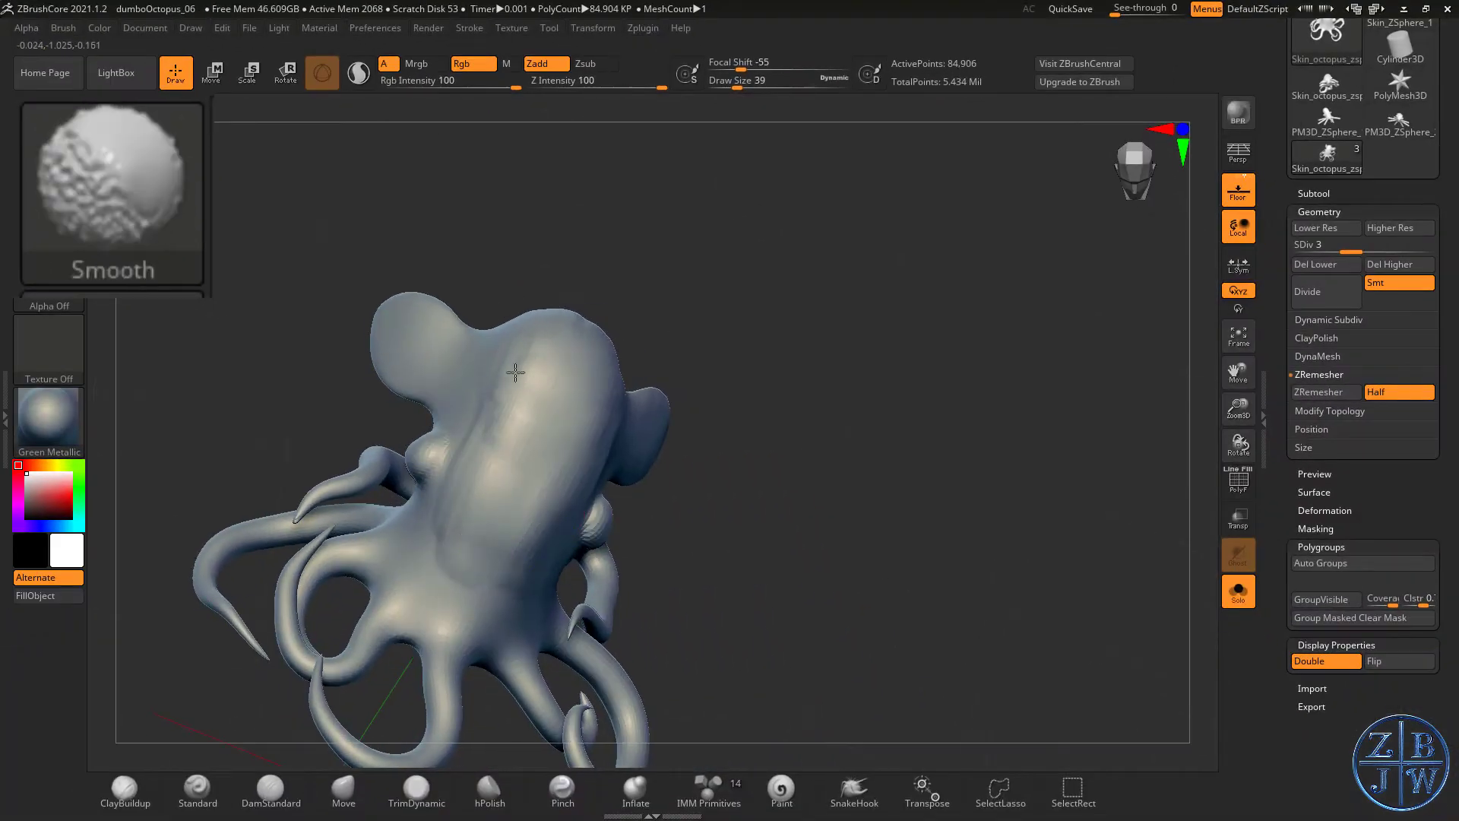
shift+drag(467, 541, 525, 558)
right_drag(653, 380, 605, 342)
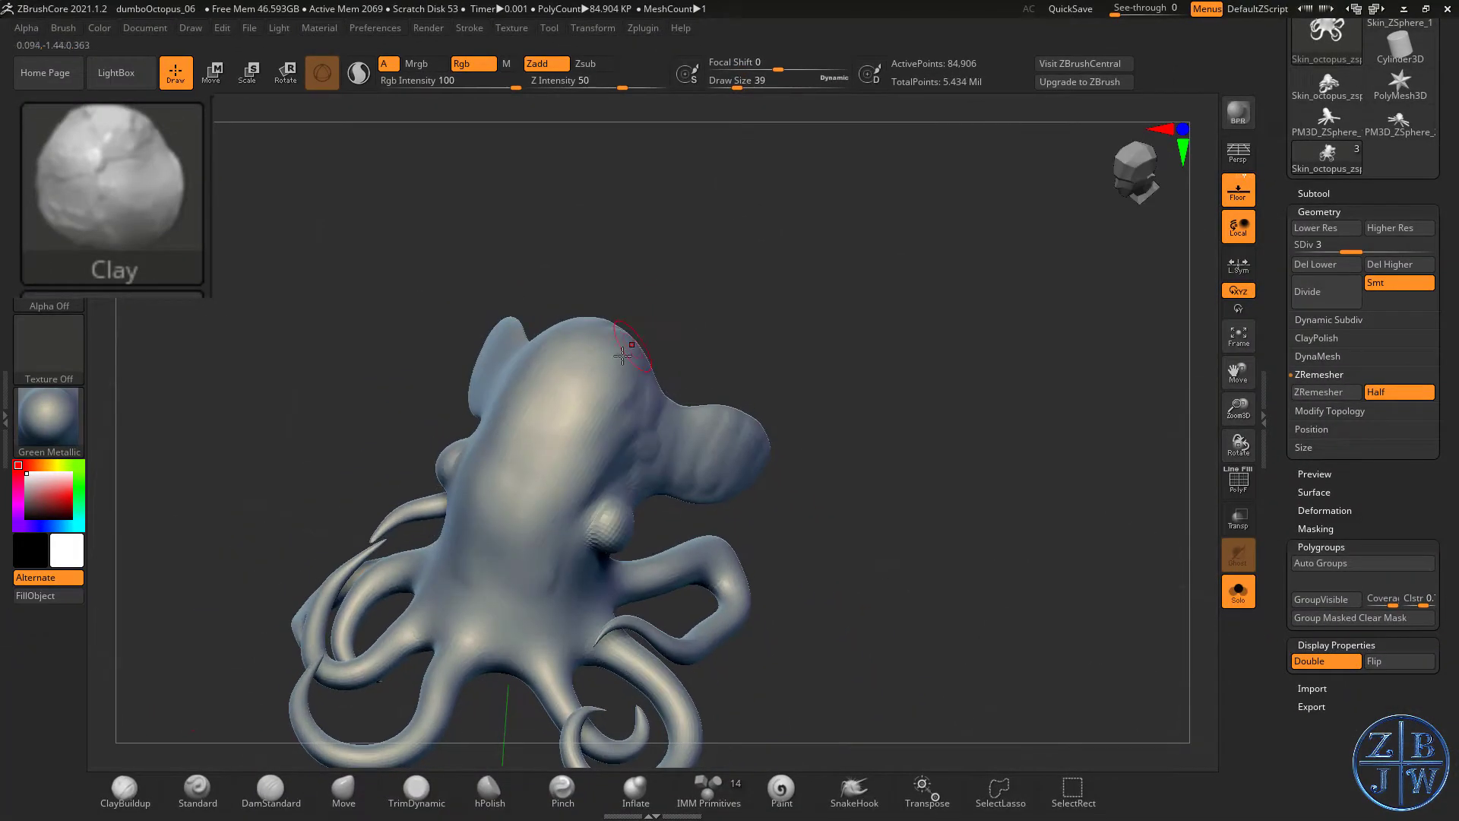
shift+drag(601, 340, 630, 426)
right_drag(772, 365, 731, 380)
shift+drag(635, 483, 665, 434)
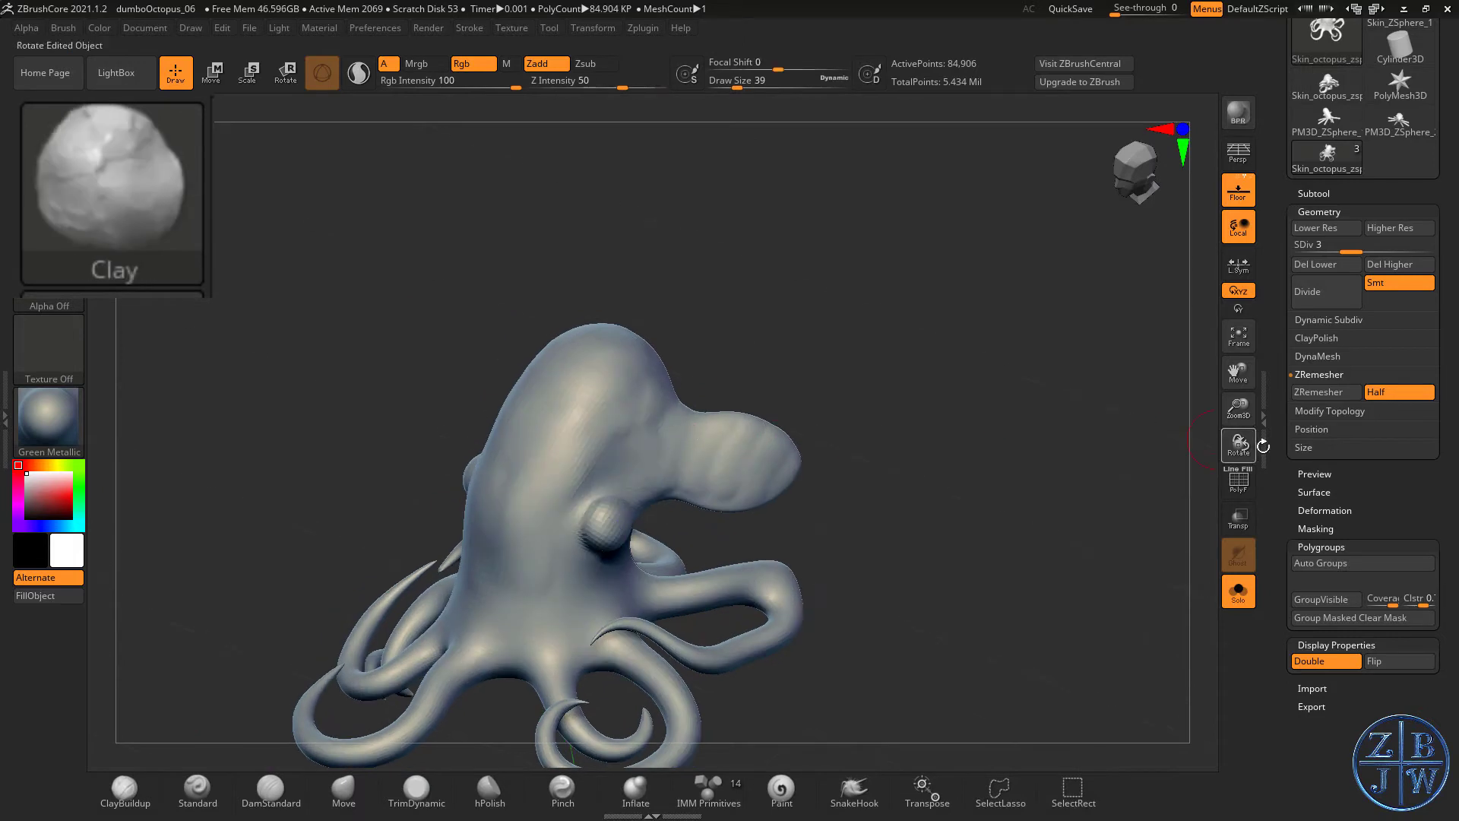
- Reshape the eye bulge from the side with the Move brush at Draw Size 51
drag(1241, 415, 828, 562)
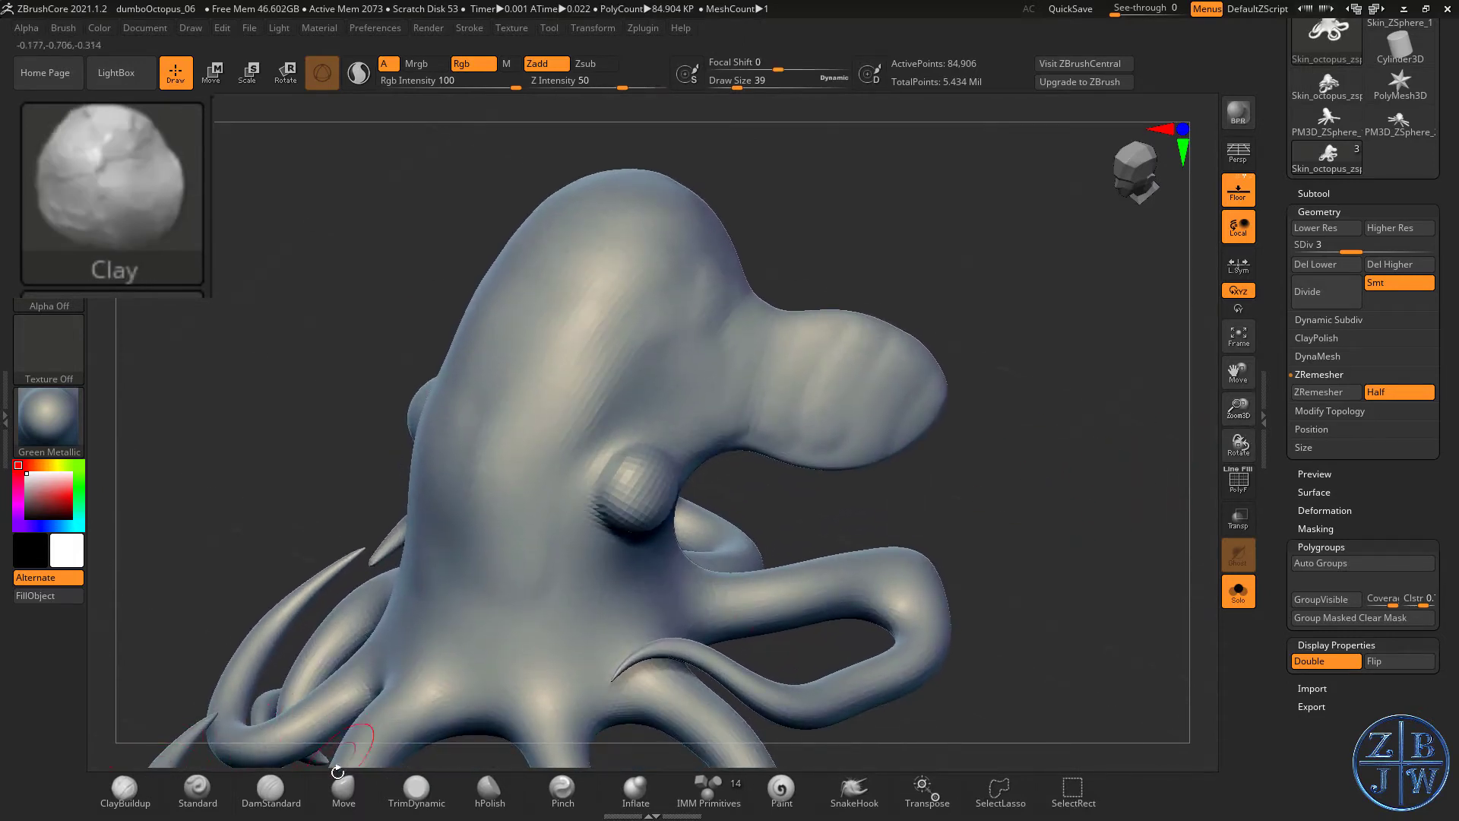
click(343, 790)
key(s)
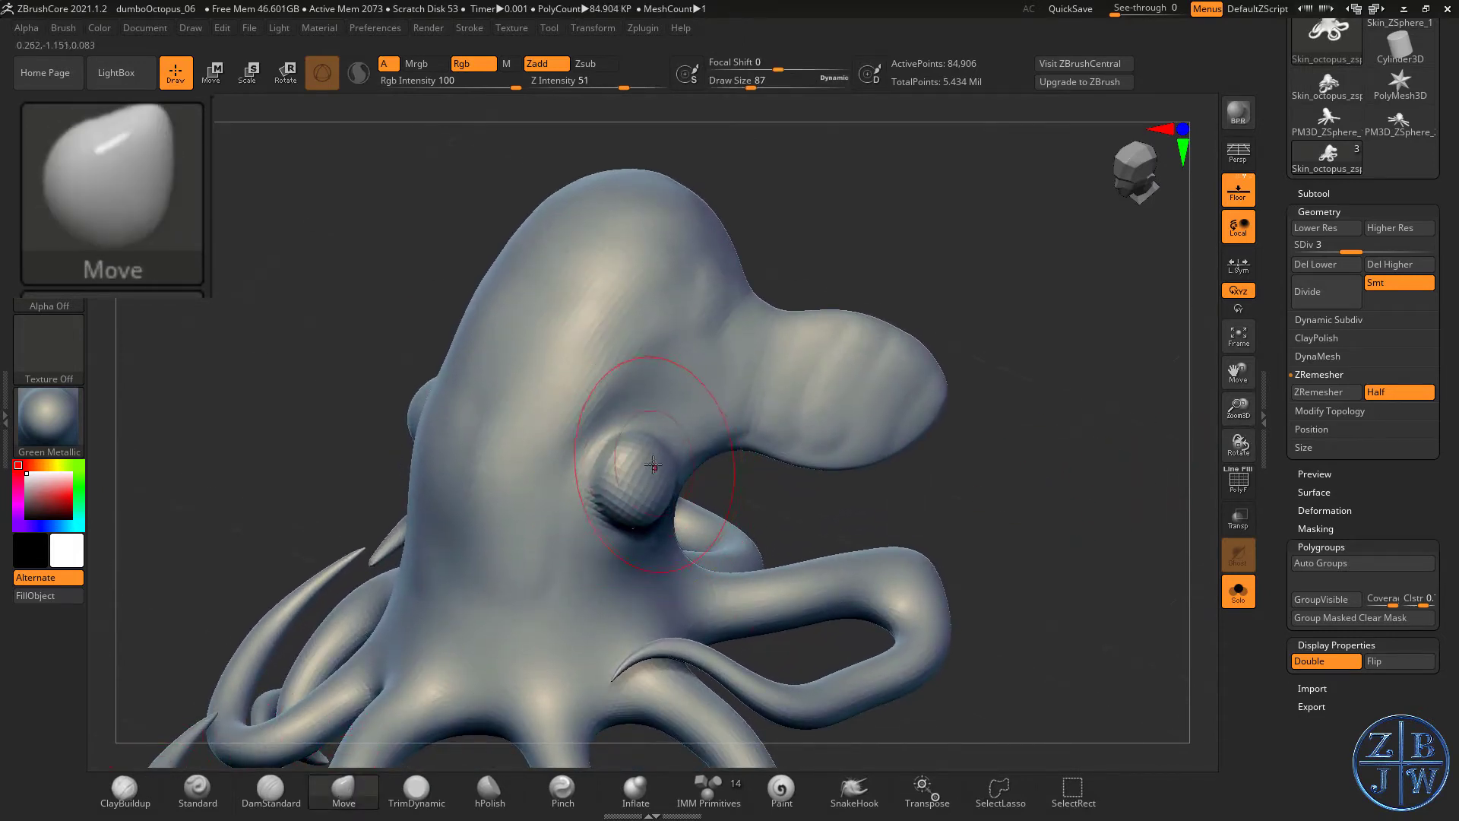
key(s)
mouse_move(646, 456)
mouse_down()
mouse_move(659, 450)
mouse_move(671, 484)
mouse_up()
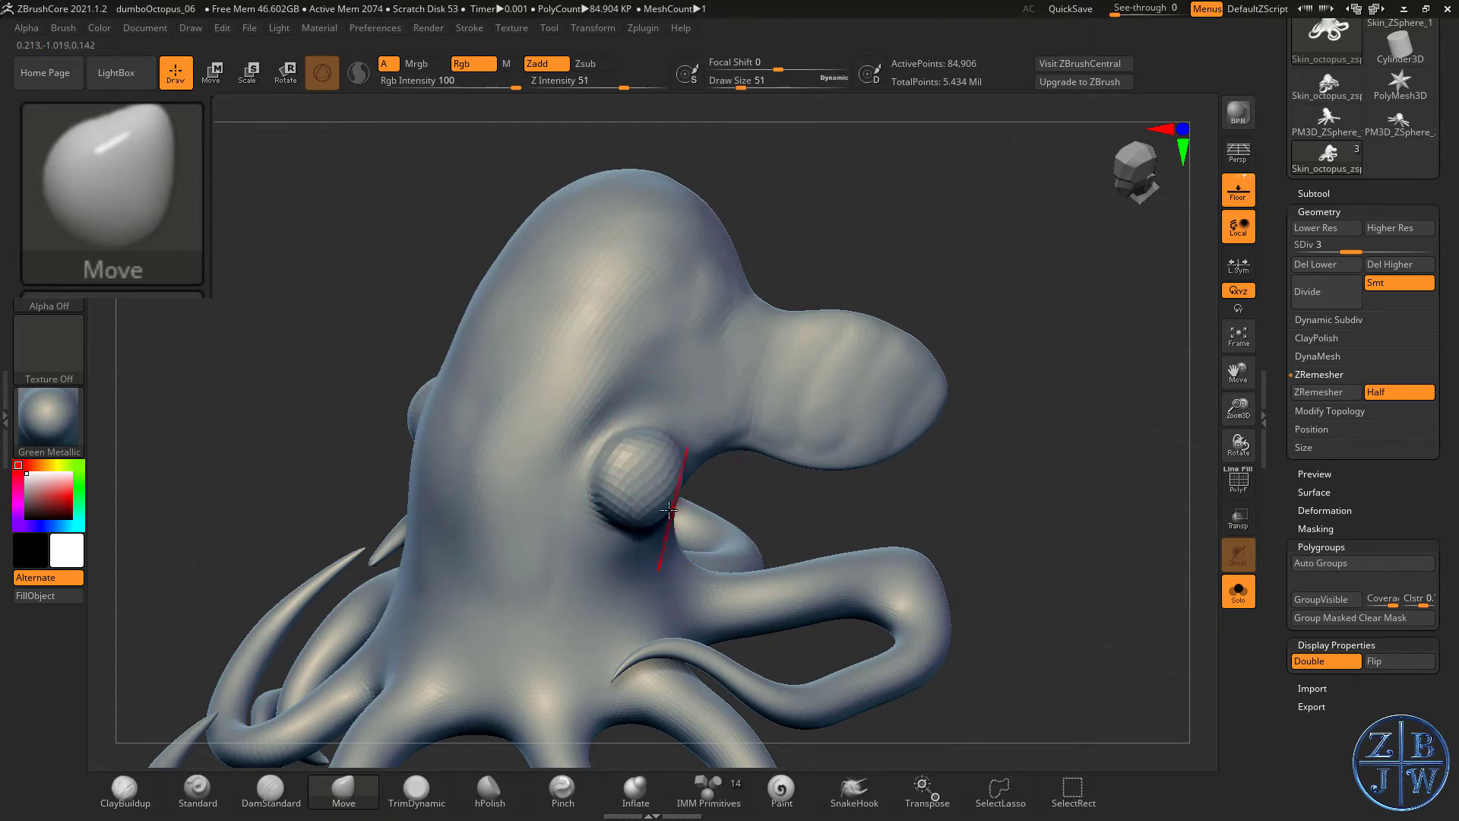
mouse_move(646, 536)
right_down()
mouse_move(650, 456)
mouse_move(631, 456)
mouse_move(765, 375)
mouse_move(869, 586)
mouse_move(875, 662)
mouse_move(555, 494)
mouse_move(446, 482)
mouse_move(462, 559)
mouse_move(608, 494)
right_up()
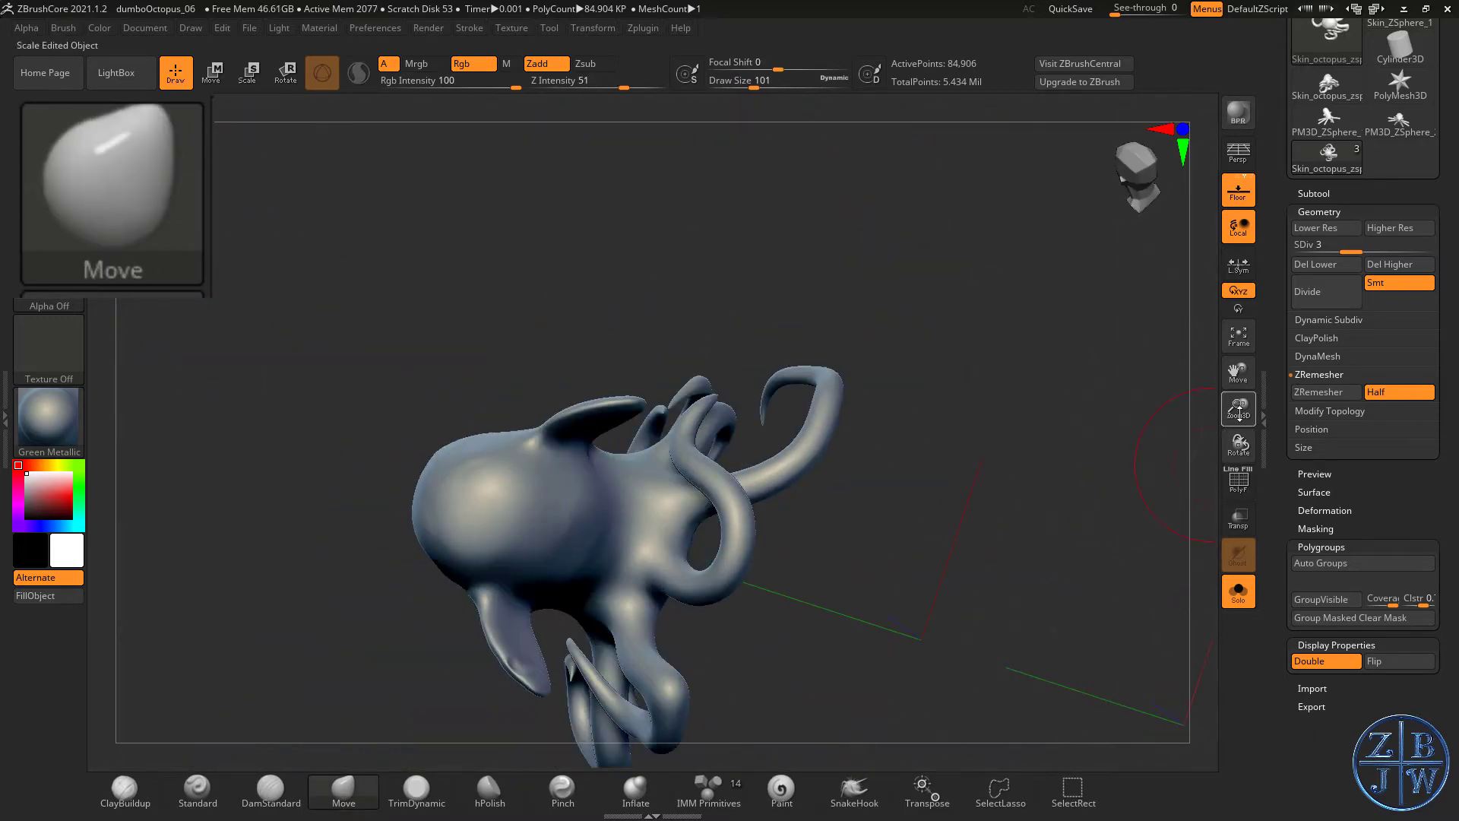
- Pull the eye bulge into shape from above and behind with the Move brush at Draw Size 41
drag(1238, 409, 1106, 498)
right_drag(1105, 499, 622, 554)
key(s)
drag(618, 560, 637, 575)
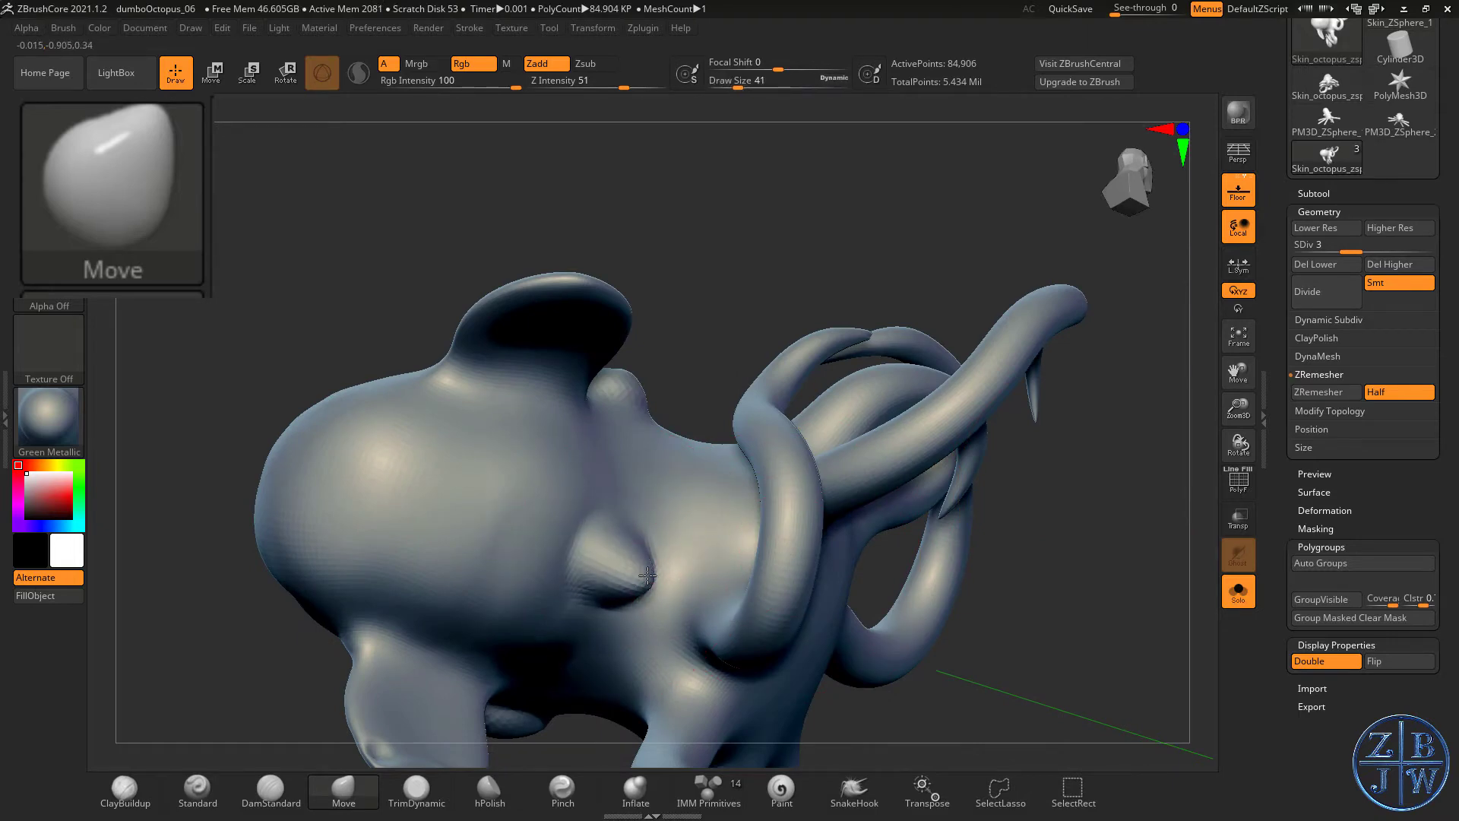
mouse_move(647, 575)
right_down()
mouse_move(648, 487)
mouse_move(644, 569)
right_up()
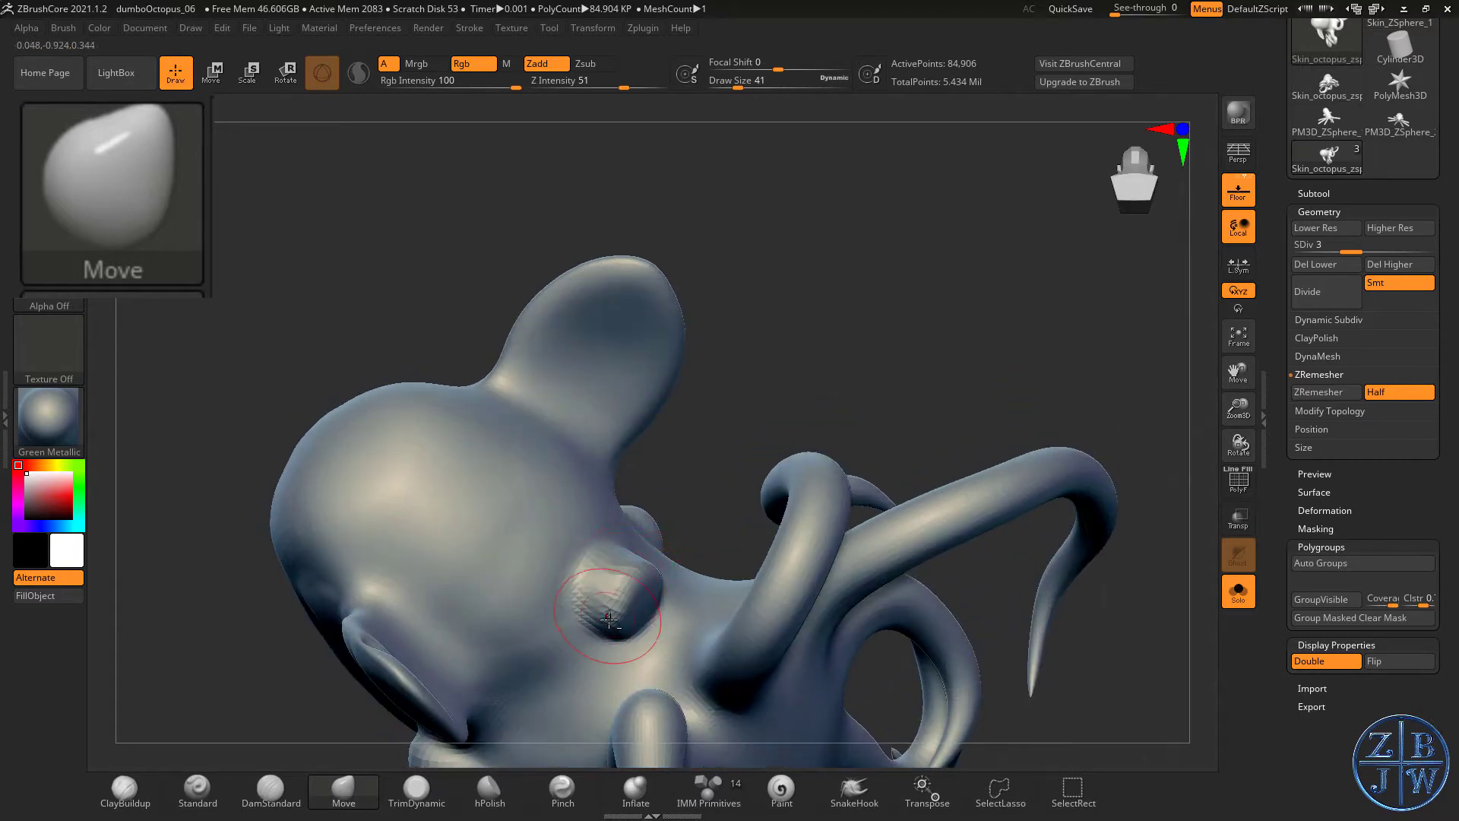
right_drag(652, 584, 664, 580)
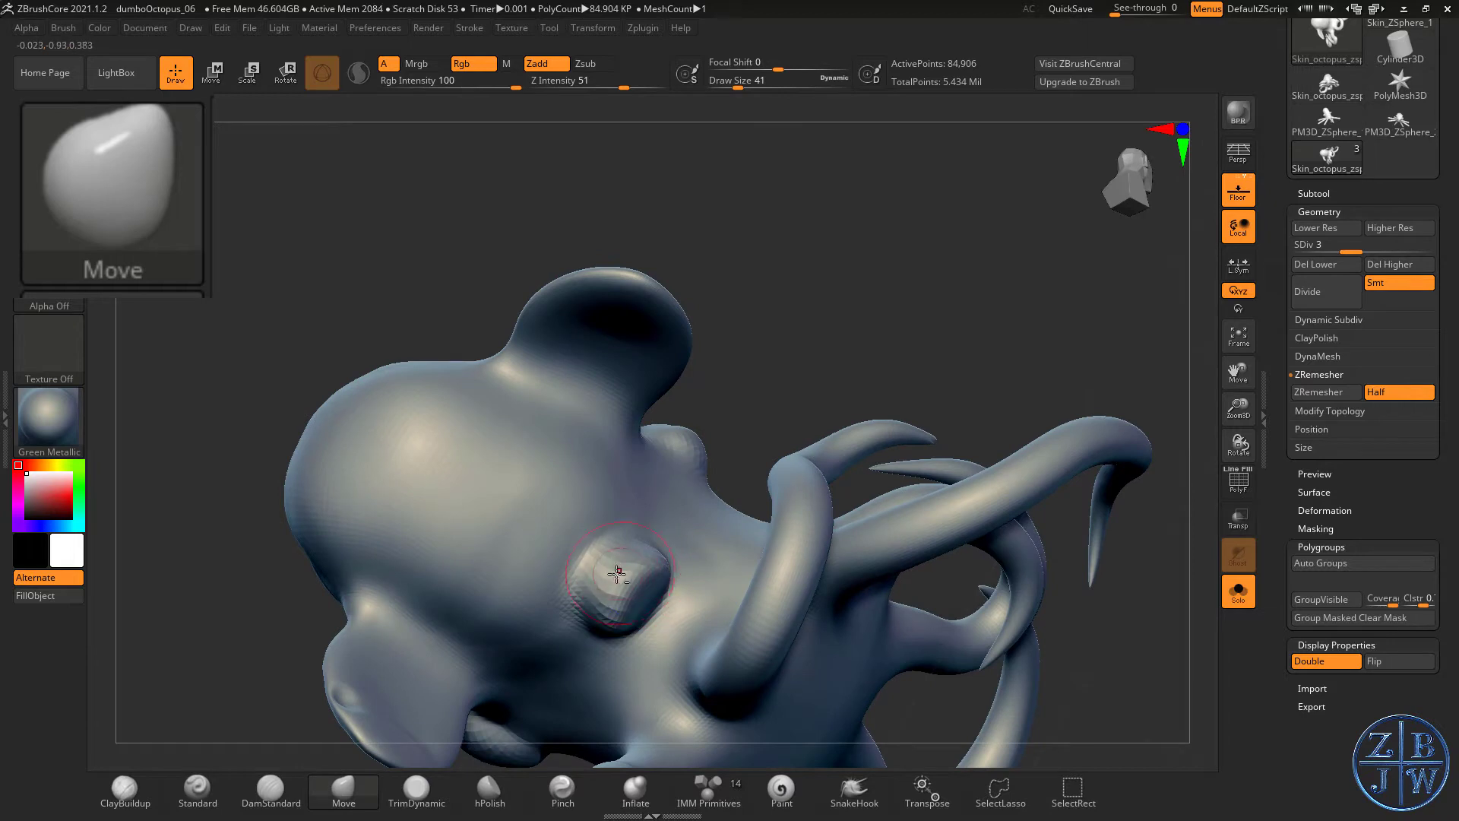
- Raise the mesh to subdivision level 6 and push in the back of the eye with the Move brush at Draw Size 31
key(ctrl+d)
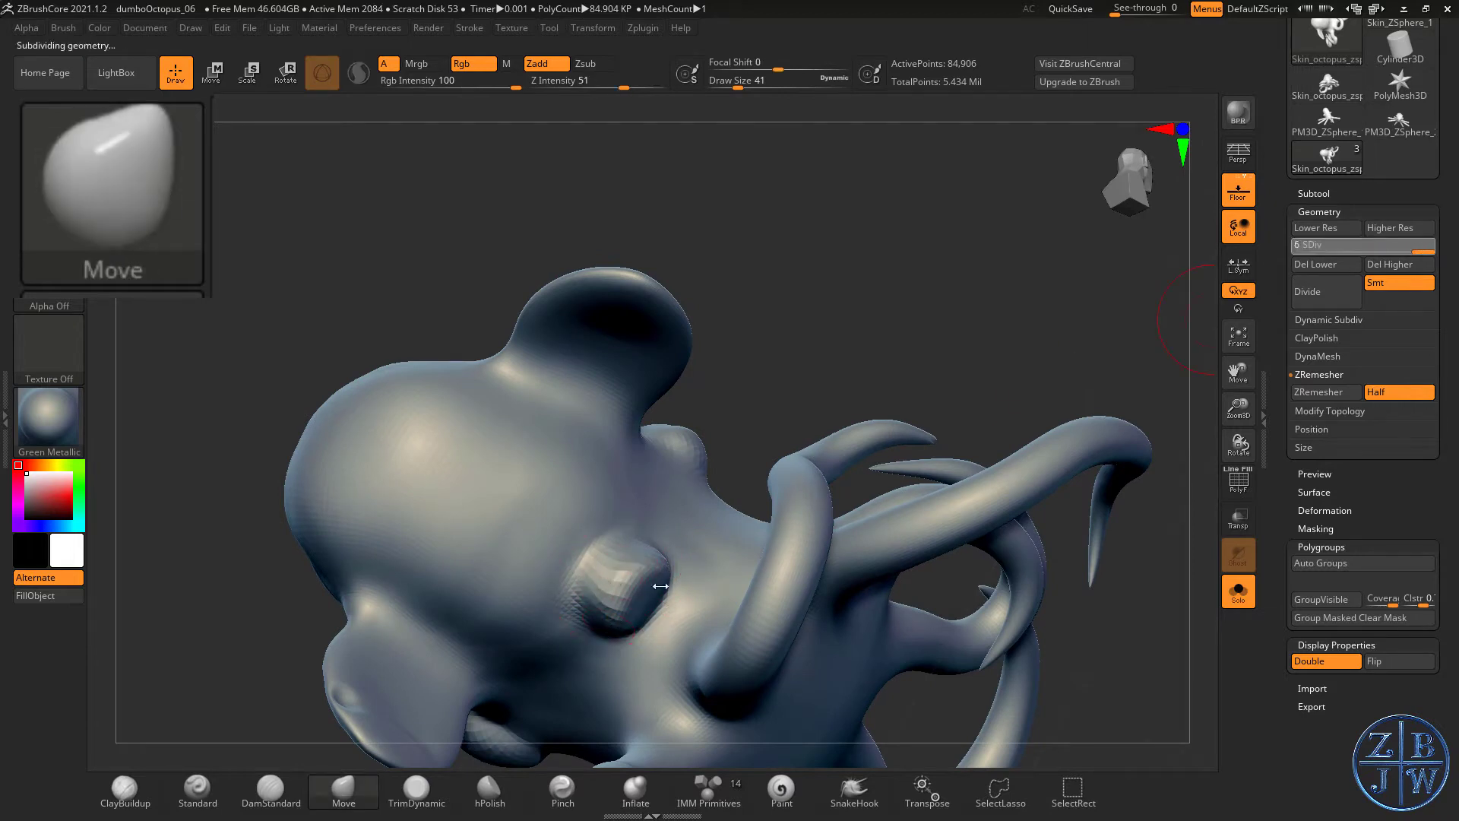
key(shift)
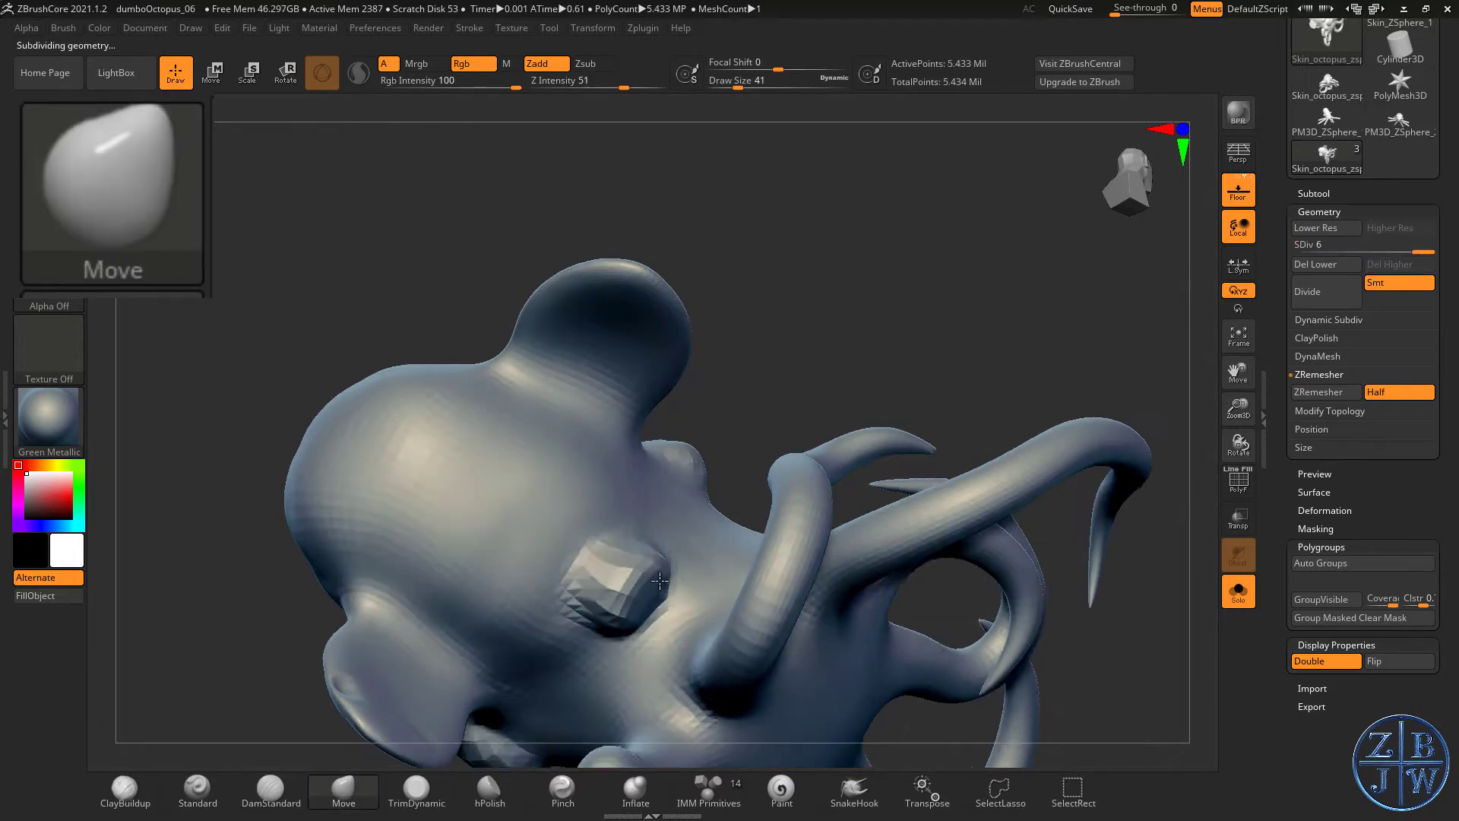
key(s)
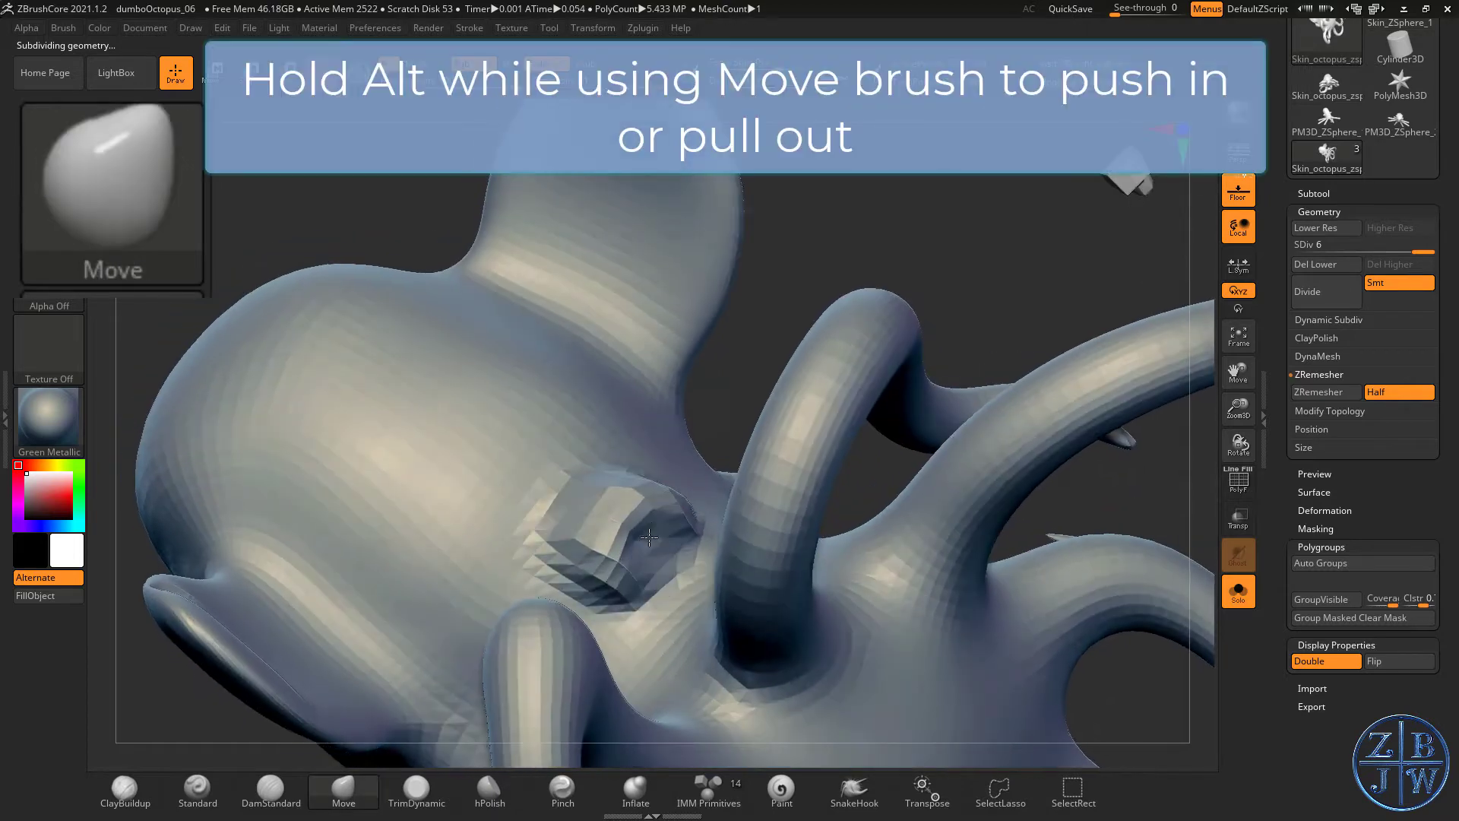
drag(683, 538, 637, 541)
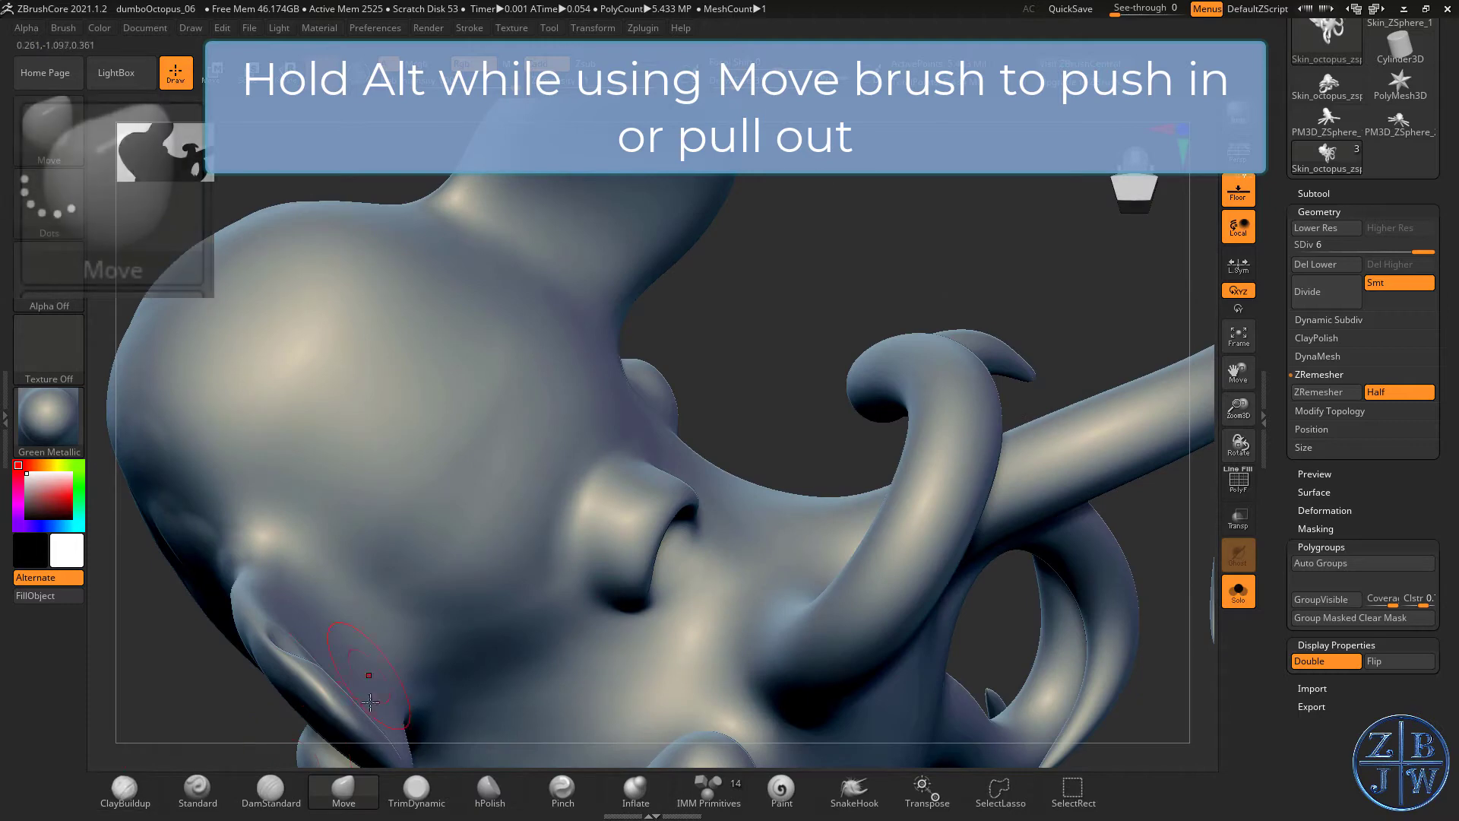
- Fill in the hollow behind the eye with Clay brush strokes
key(b)
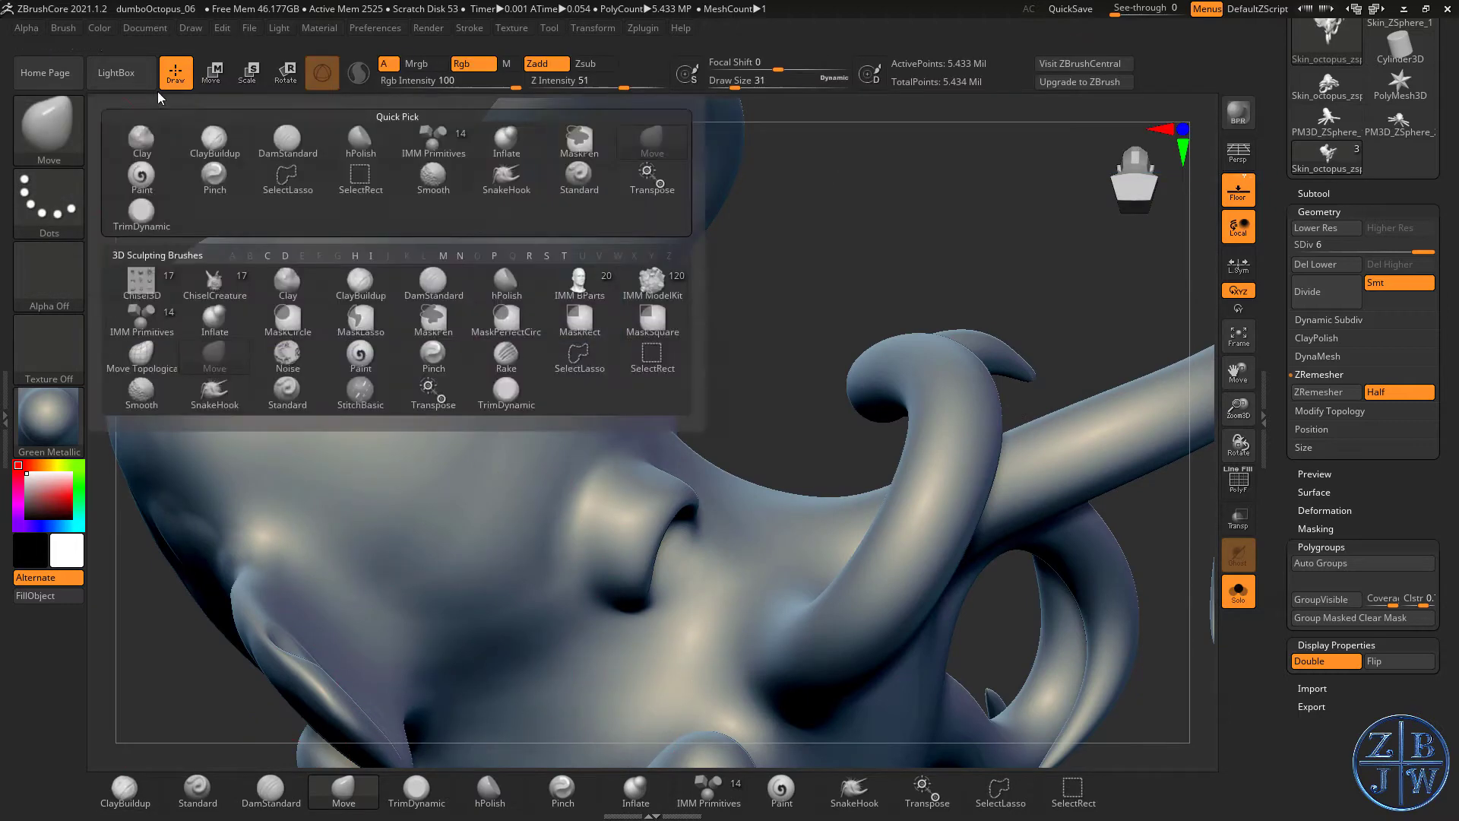
key(b)
click(141, 140)
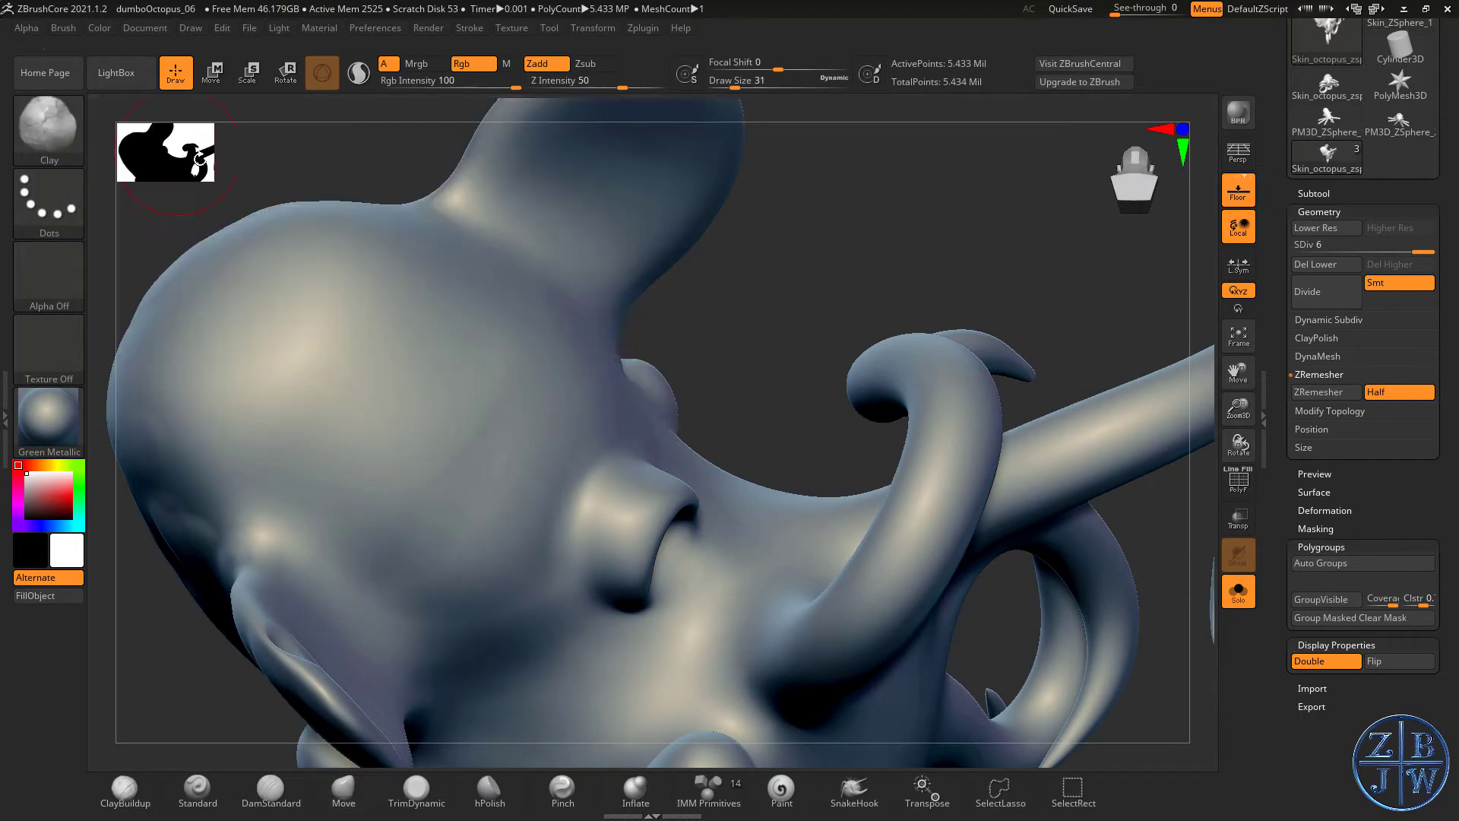
right_drag(695, 455, 644, 505)
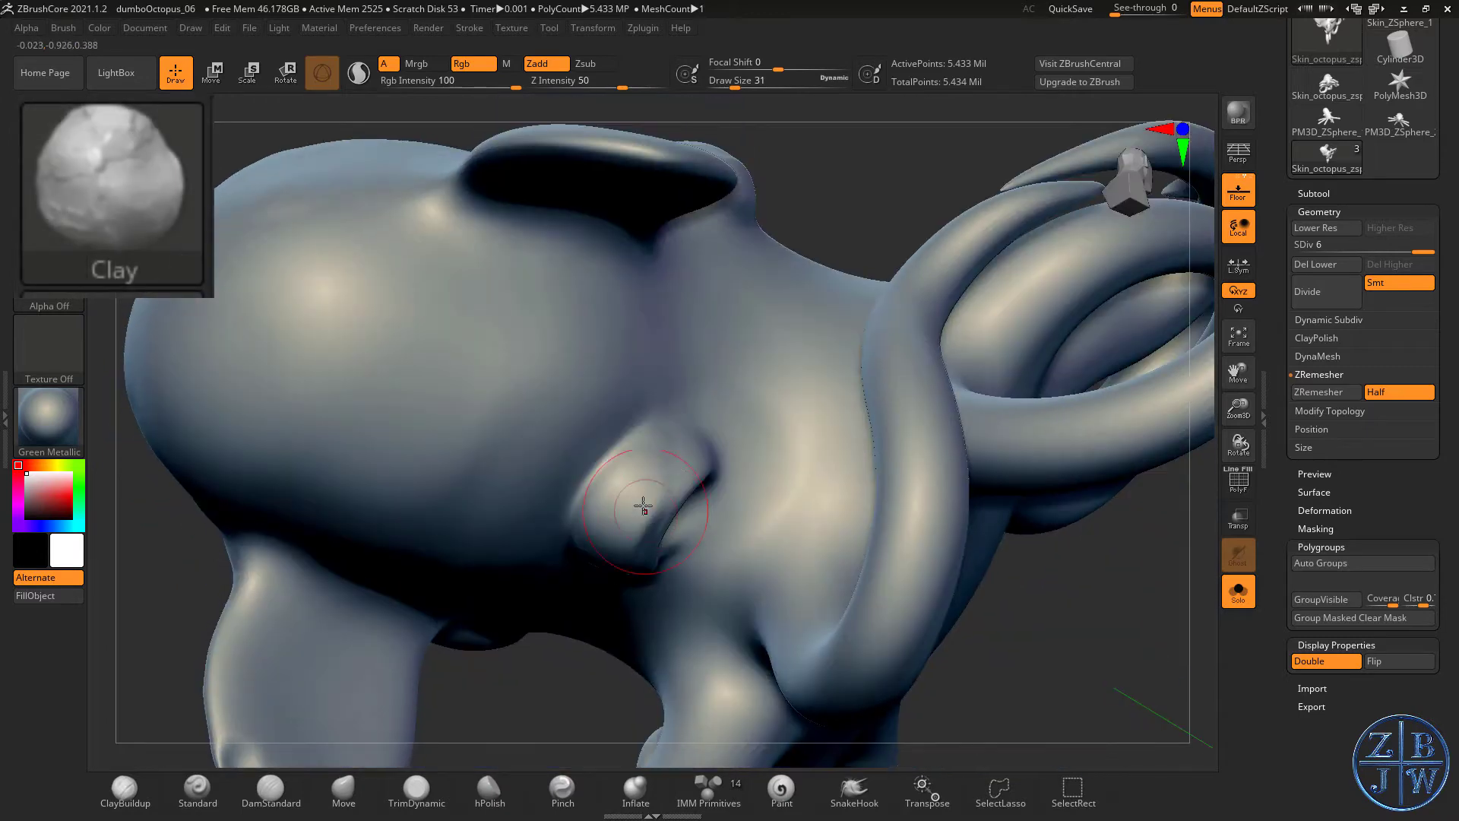
mouse_move(645, 505)
mouse_down()
mouse_move(649, 475)
mouse_move(608, 547)
mouse_up()
right_drag(612, 555, 790, 526)
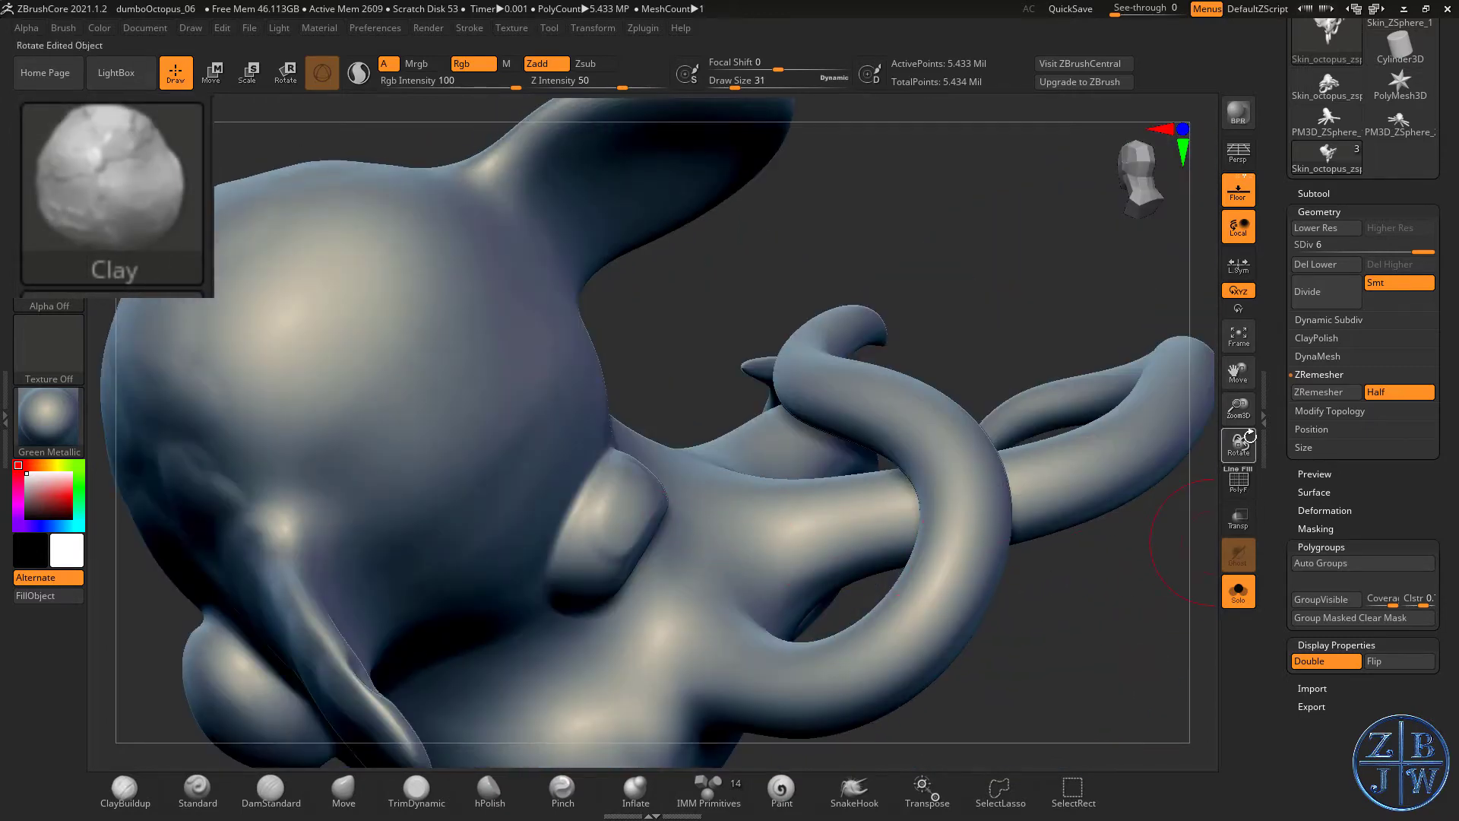
- Build up Clay strokes where the front tentacle joins the body
drag(1249, 435, 701, 527)
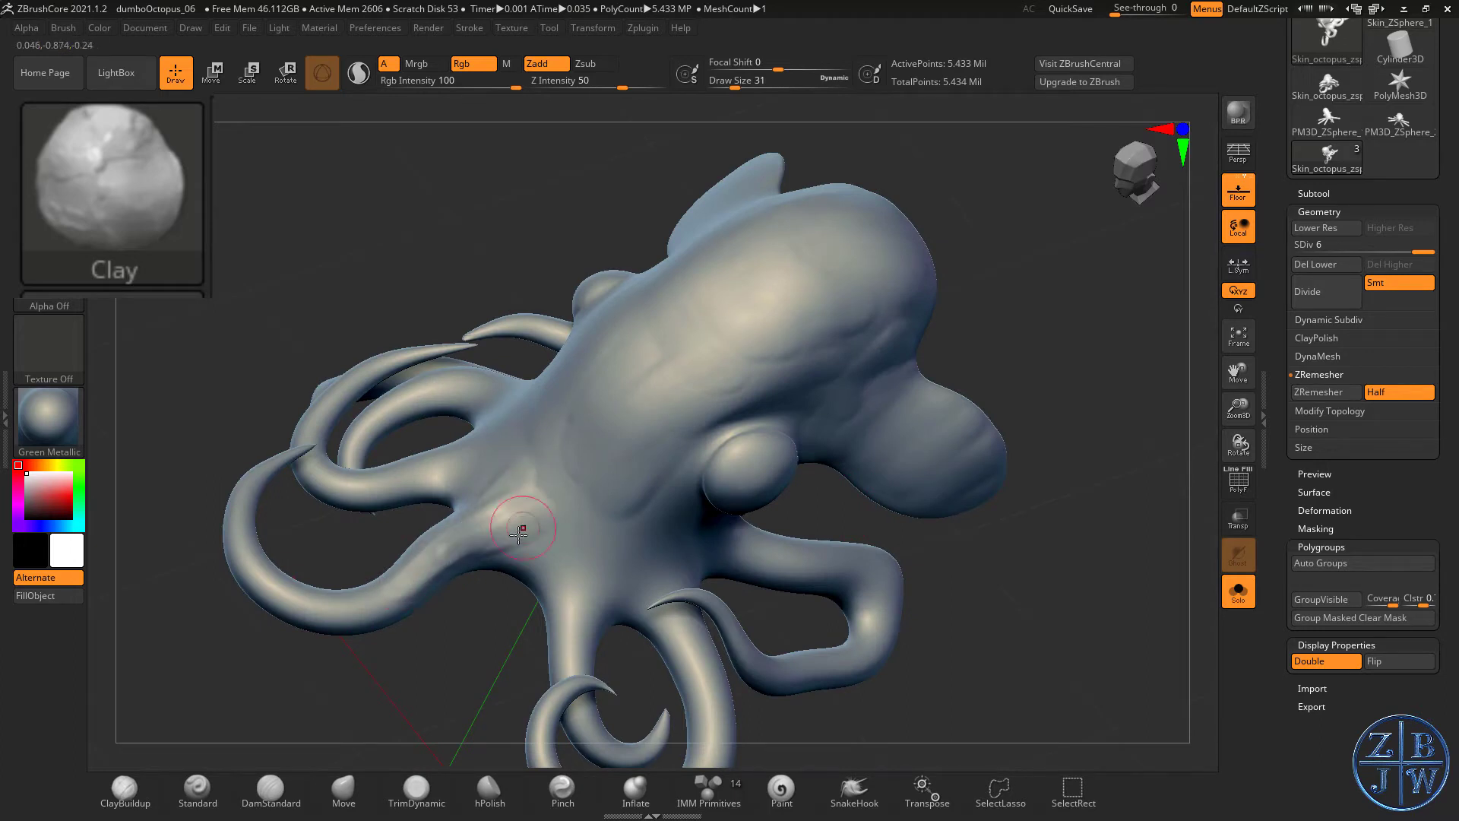
right_drag(334, 622, 258, 589)
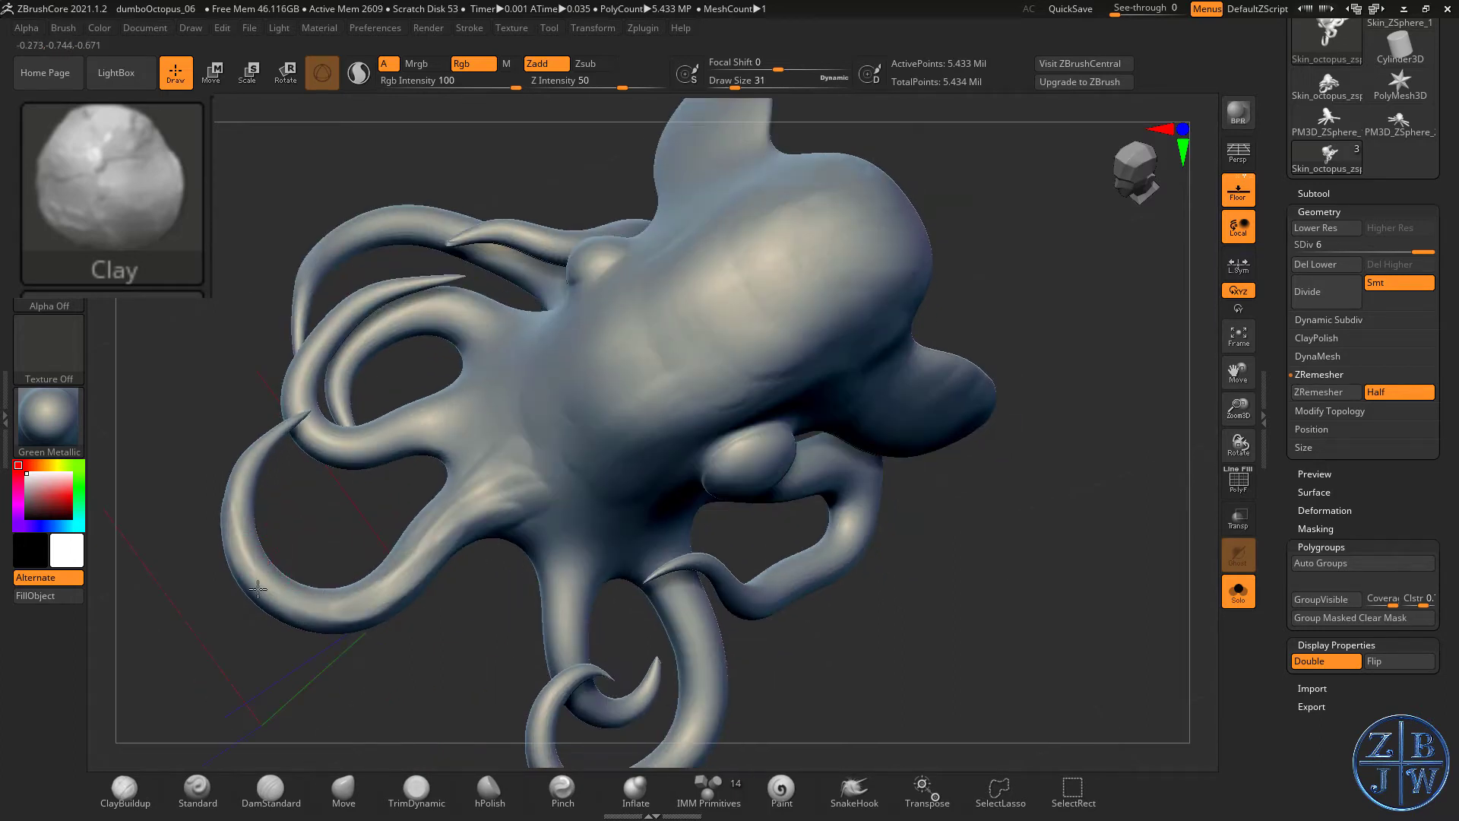
drag(334, 606, 456, 510)
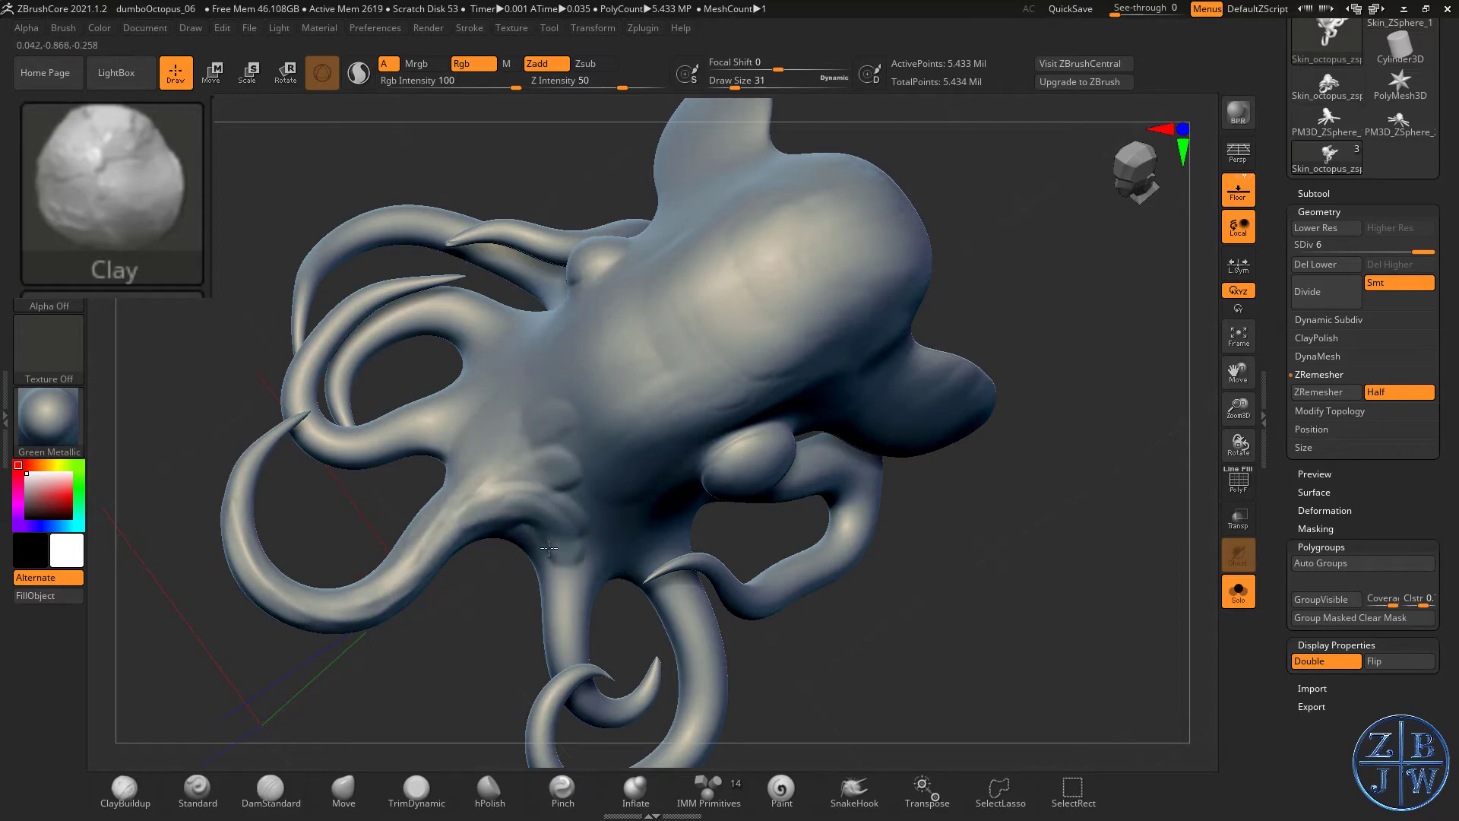
right_drag(532, 593, 768, 442)
- Carve along the underside of one tentacle using the reversed Clay brush at Draw Size 29
key(s)
drag(776, 438, 773, 438)
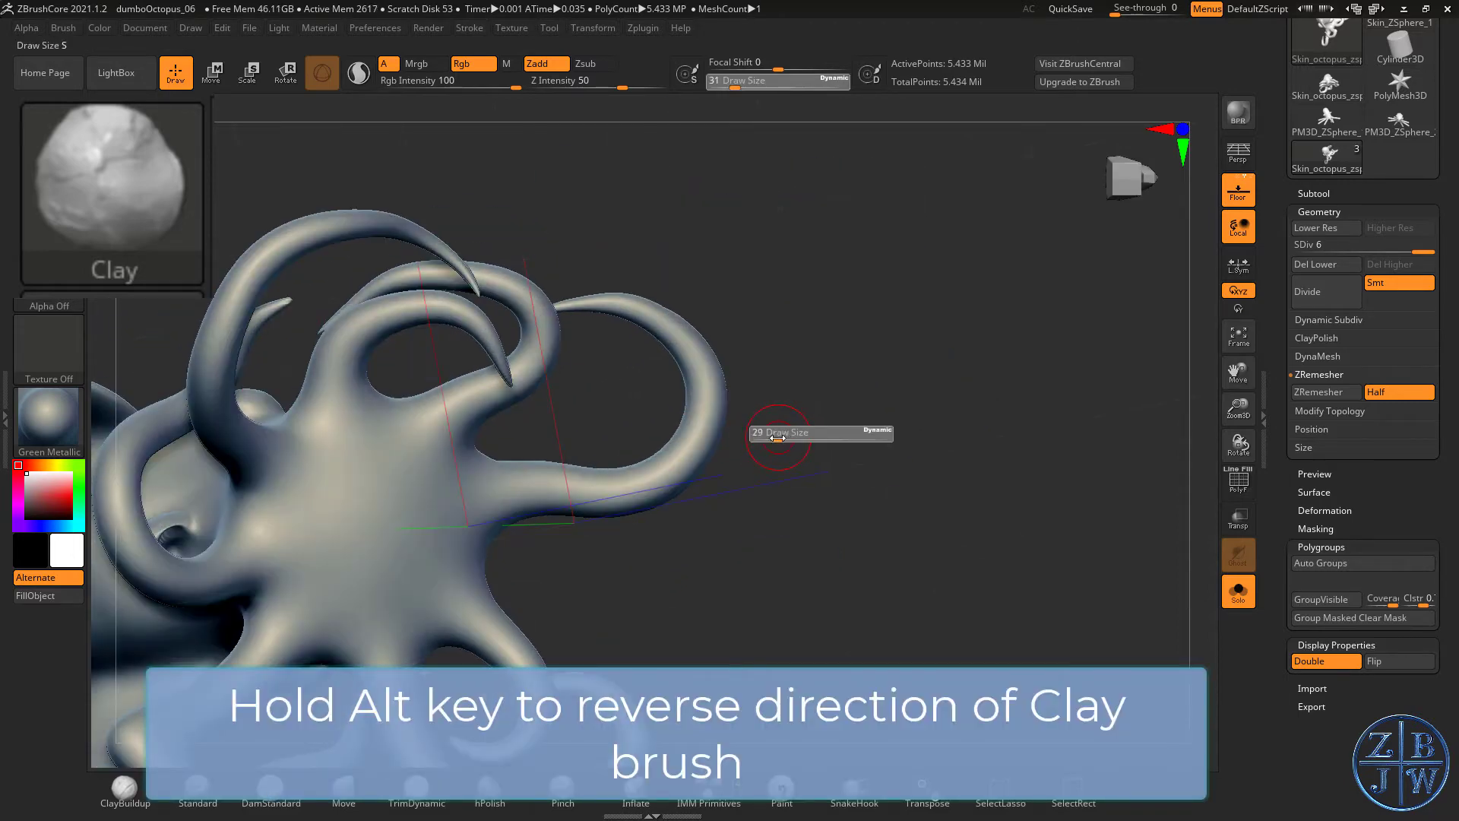
drag(1239, 413, 1238, 456)
alt+drag(486, 490, 728, 453)
alt+drag(728, 449, 749, 417)
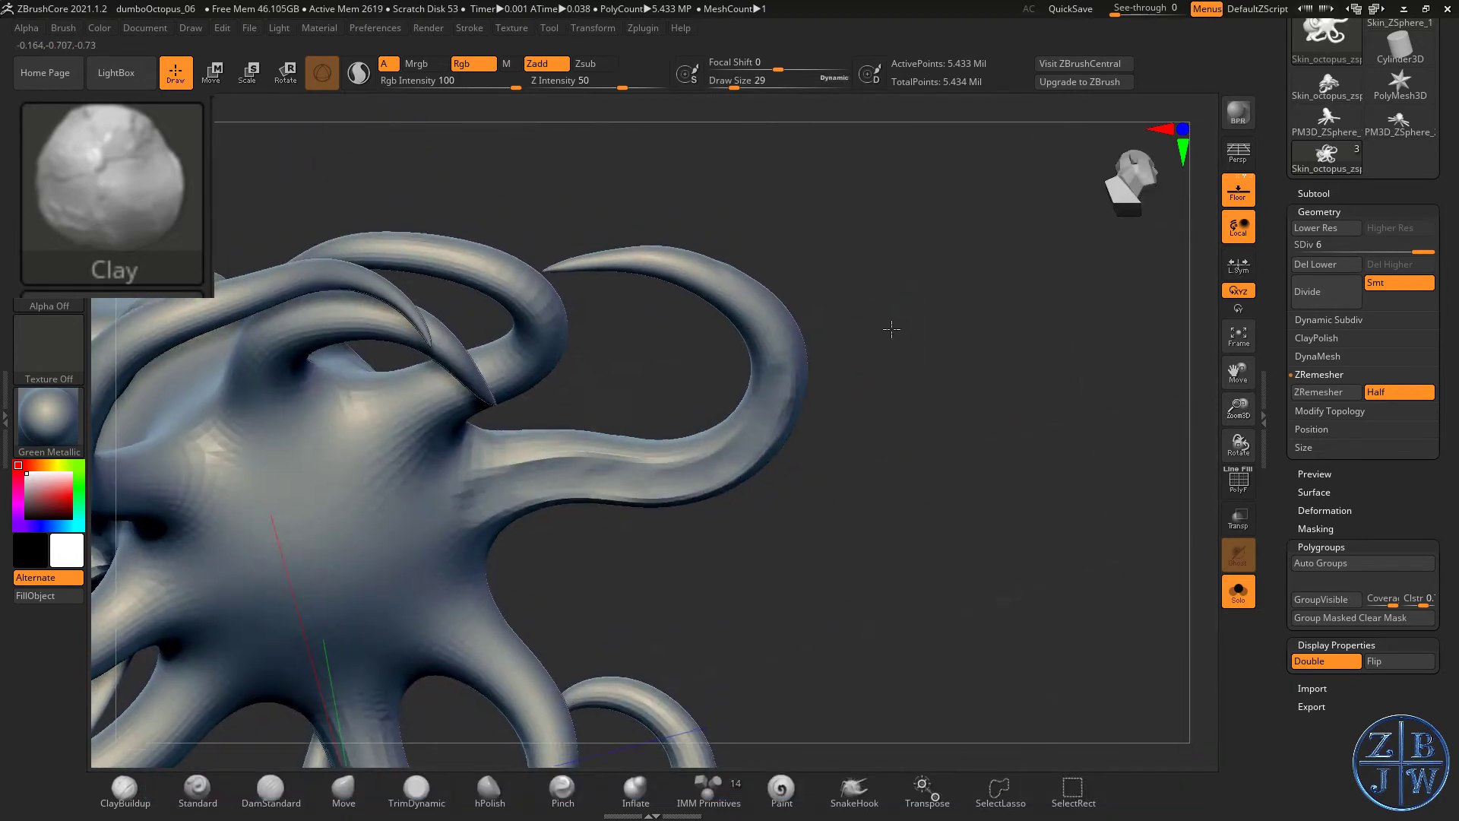
- Deepen the tentacle's underside groove toward the tip with the reversed Clay brush at Draw Size 17
mouse_move(890, 326)
mouse_down()
mouse_move(865, 283)
mouse_move(844, 279)
mouse_up()
key(s)
mouse_move(655, 275)
alt+mouse_down()
mouse_move(770, 386)
mouse_move(739, 339)
mouse_move(763, 391)
mouse_move(743, 453)
mouse_move(599, 511)
mouse_move(494, 517)
mouse_move(655, 504)
alt+mouse_up()
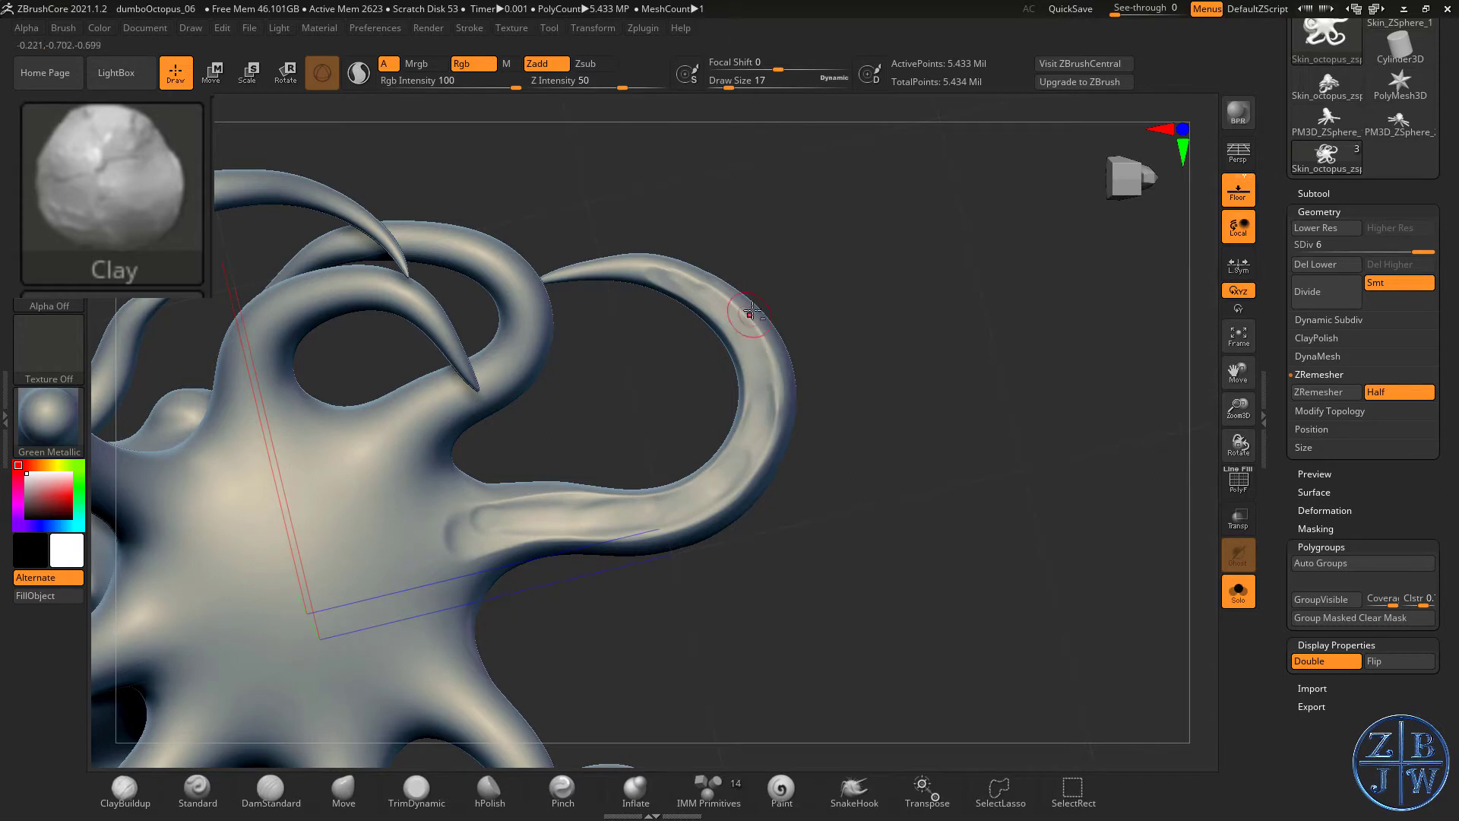
mouse_move(796, 242)
alt+mouse_down()
mouse_move(758, 368)
mouse_move(731, 372)
alt+mouse_up()
- Lower the mesh to subdivision level 5 and smooth the tentacle's carved groove
mouse_move(601, 403)
mouse_down()
mouse_move(661, 430)
mouse_move(703, 543)
mouse_up()
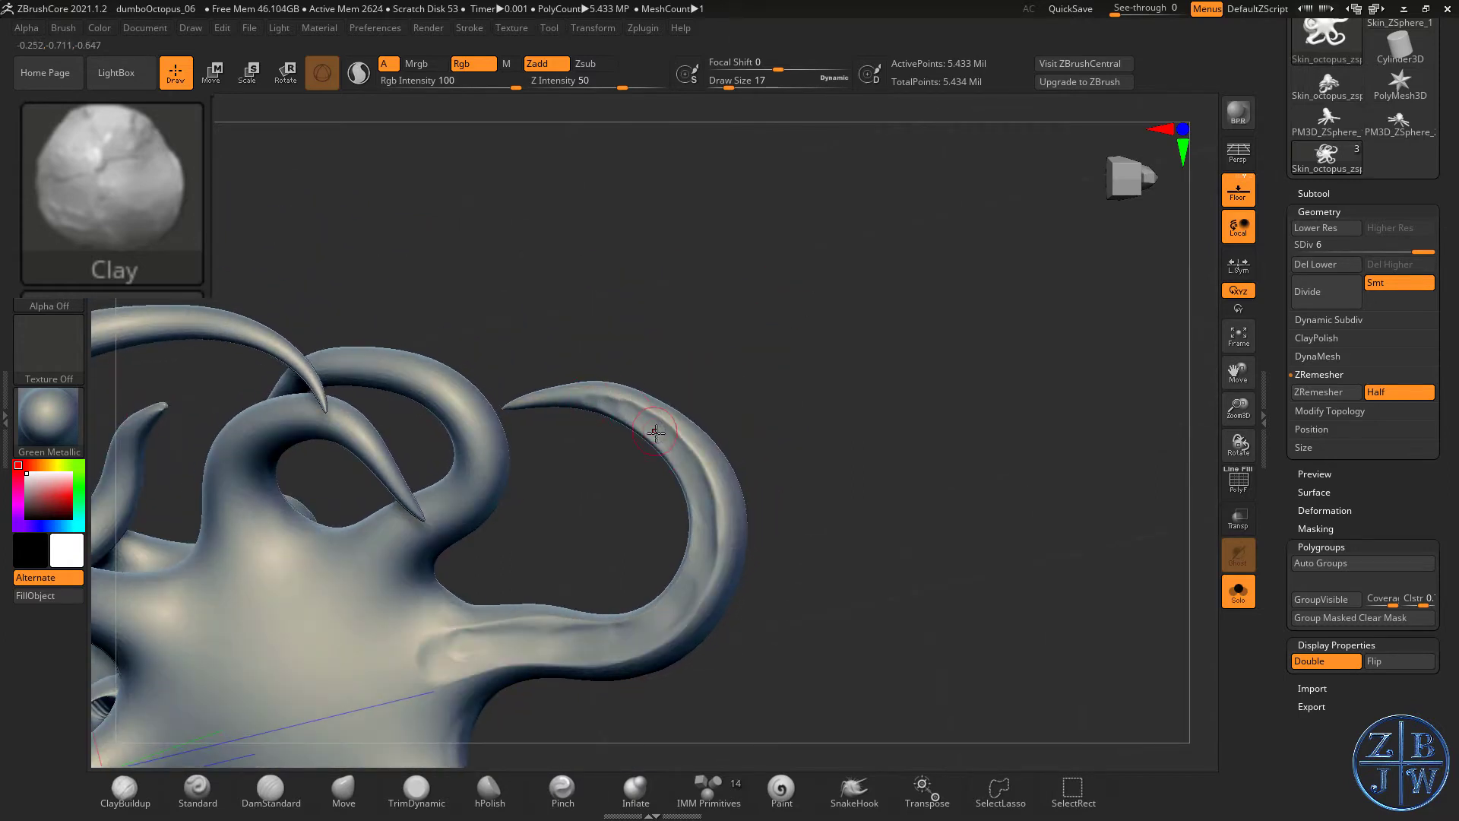
shift+drag(681, 364, 604, 389)
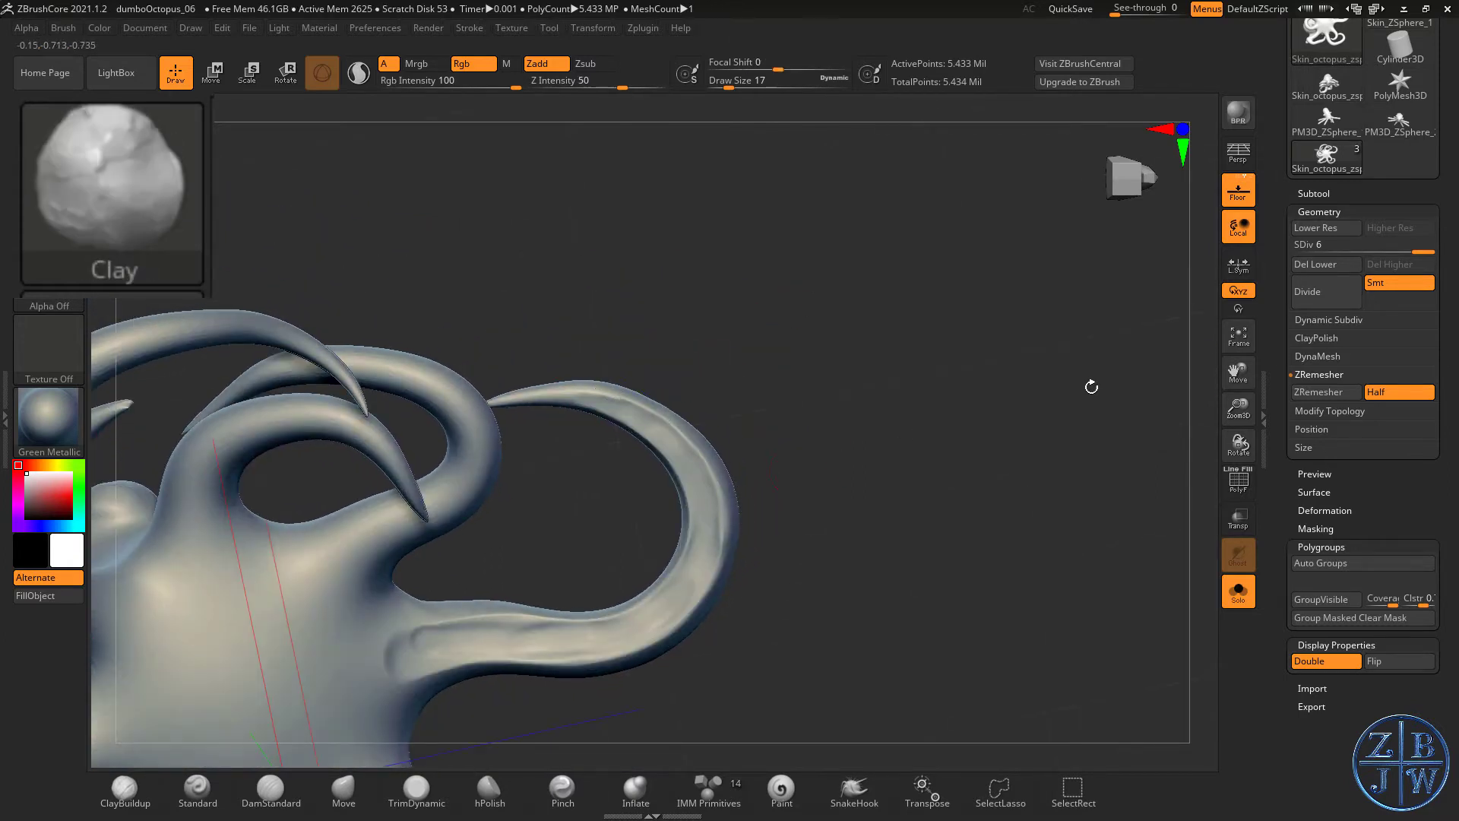
key(shift+d)
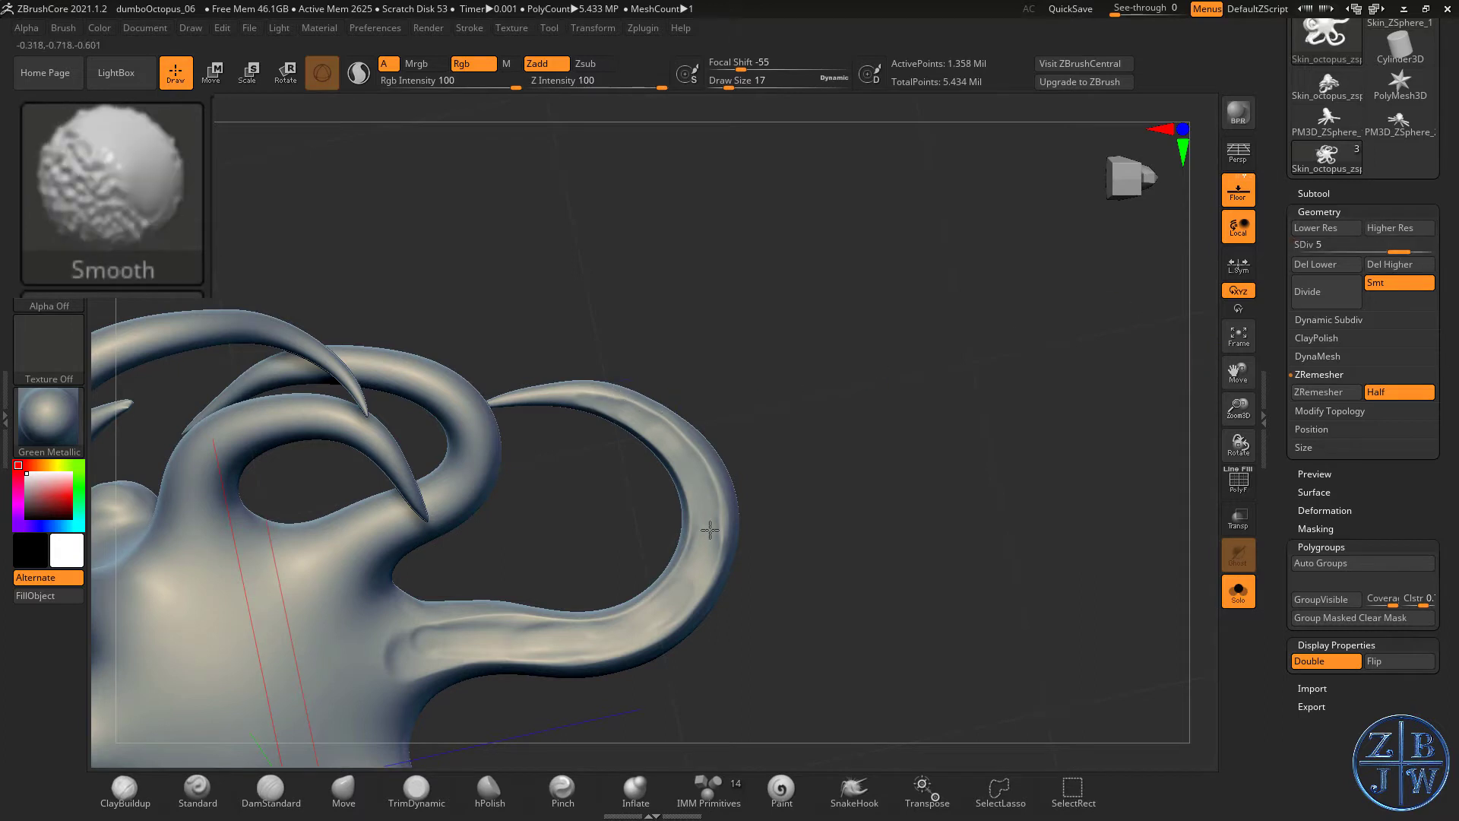
- Thicken the edges along the tentacle's groove with the Inflate brush at Z Intensity 10
click(636, 788)
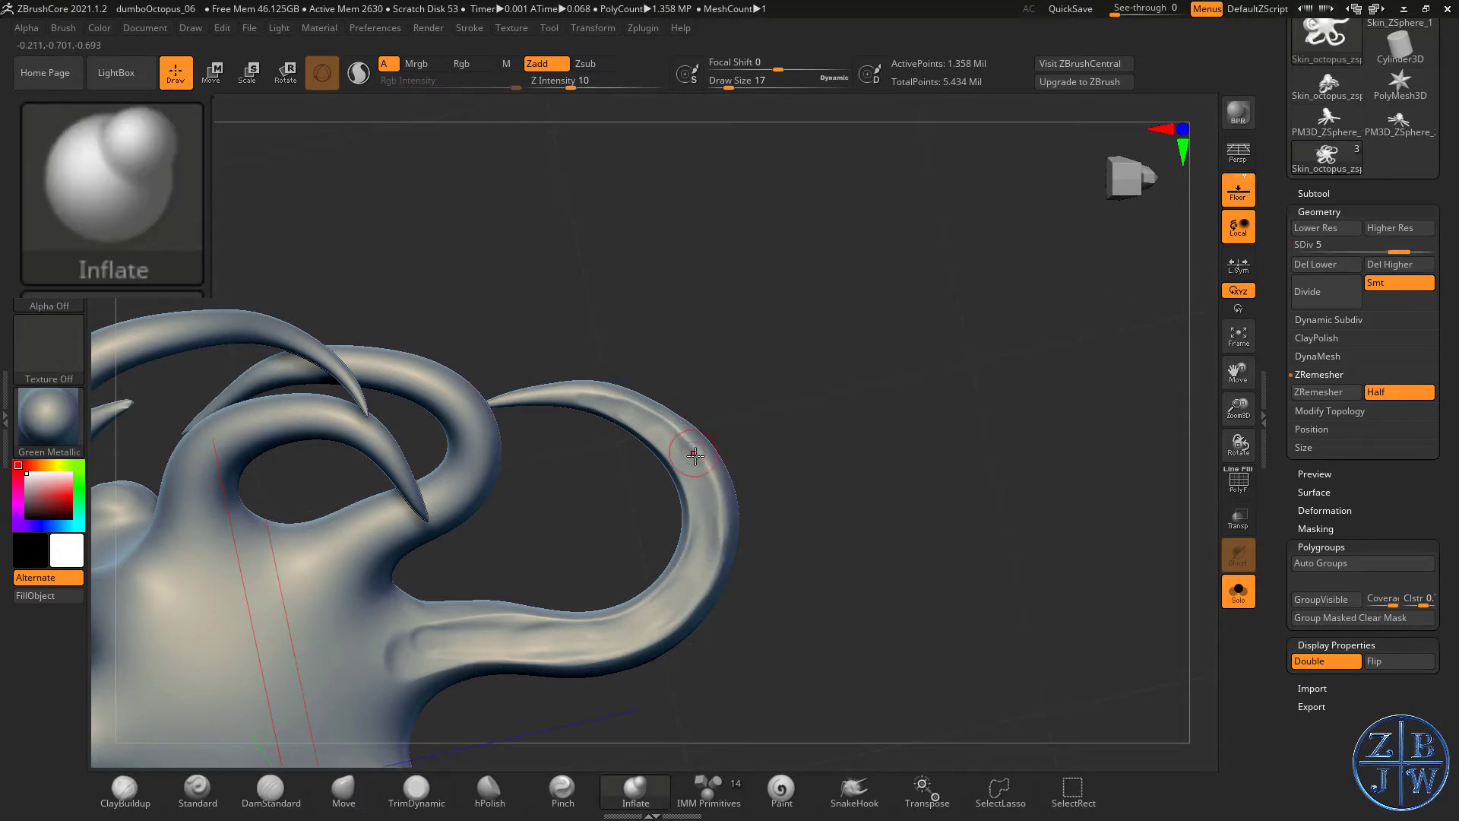
mouse_move(695, 455)
mouse_down()
mouse_move(580, 391)
mouse_move(713, 551)
mouse_up()
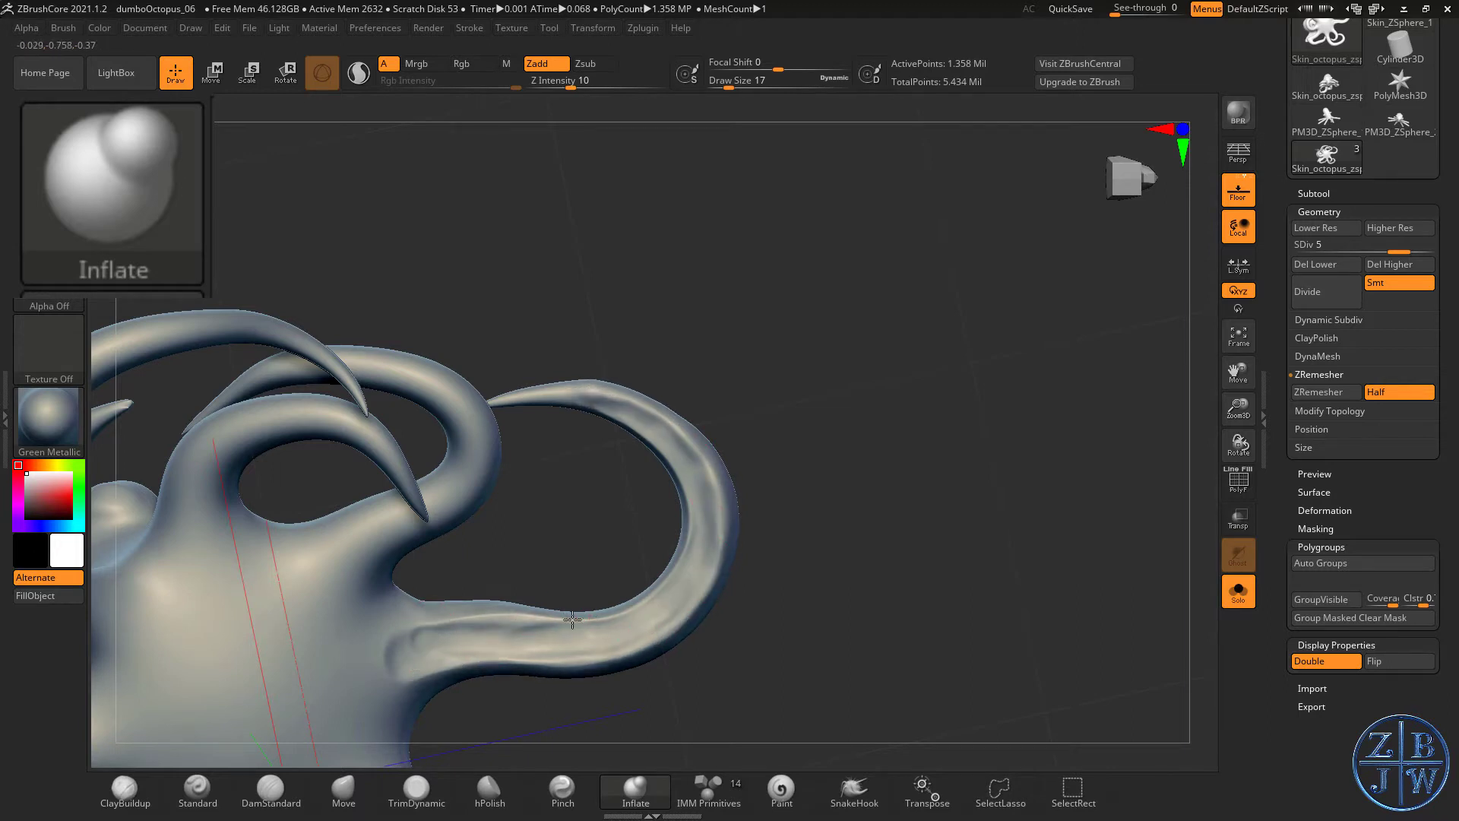
drag(572, 621, 634, 596)
drag(676, 486, 585, 403)
mouse_move(684, 401)
mouse_down()
mouse_move(779, 420)
mouse_move(663, 489)
mouse_up()
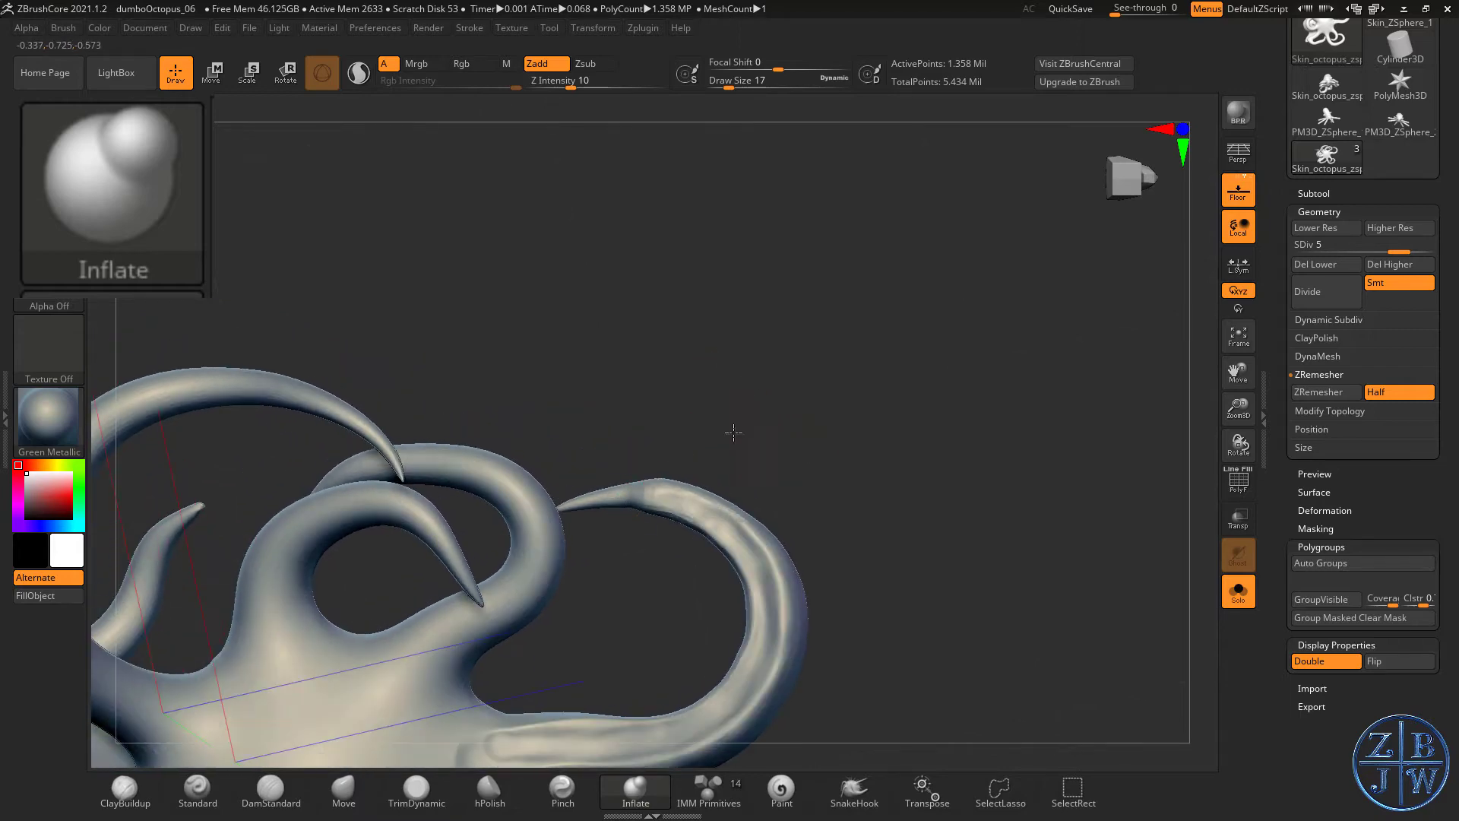
- Isolate the sculpted tentacle's polygroup, hiding the rest of the octopus
drag(733, 433, 624, 682)
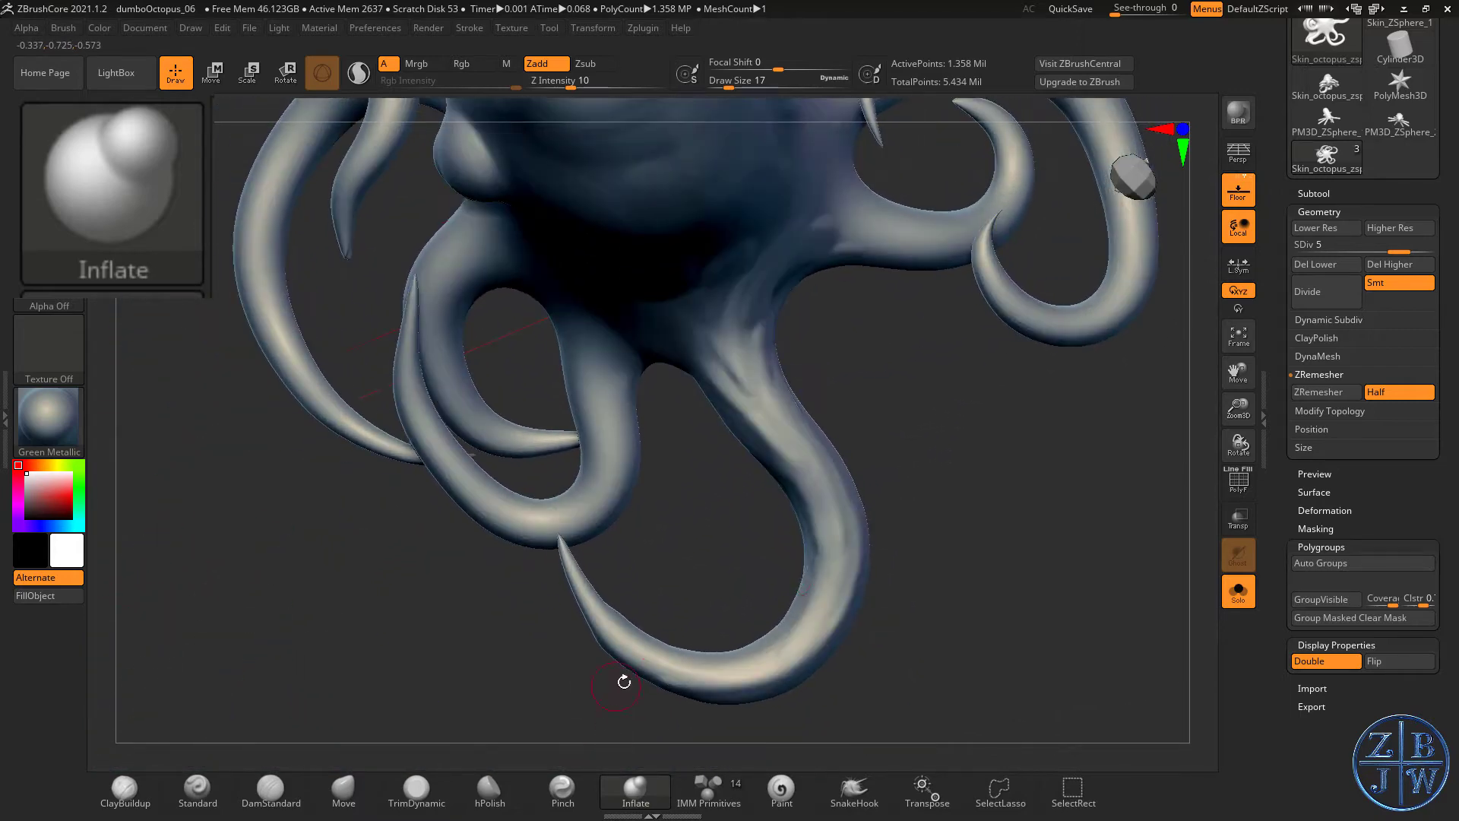
key(ctrl+shift)
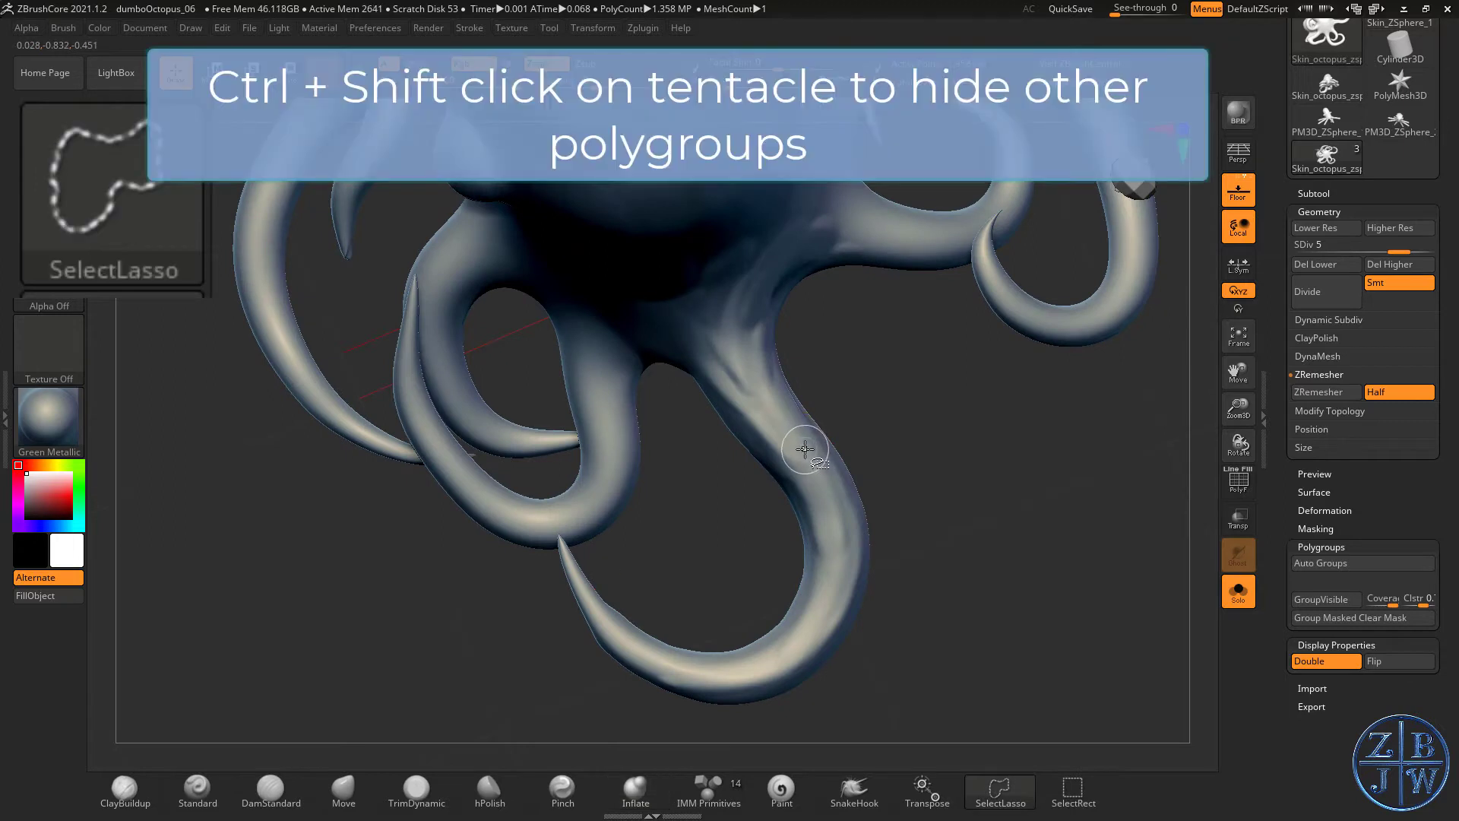
ctrl+shift+click(810, 441)
mouse_move(847, 453)
mouse_down()
mouse_move(909, 456)
mouse_move(880, 447)
mouse_up()
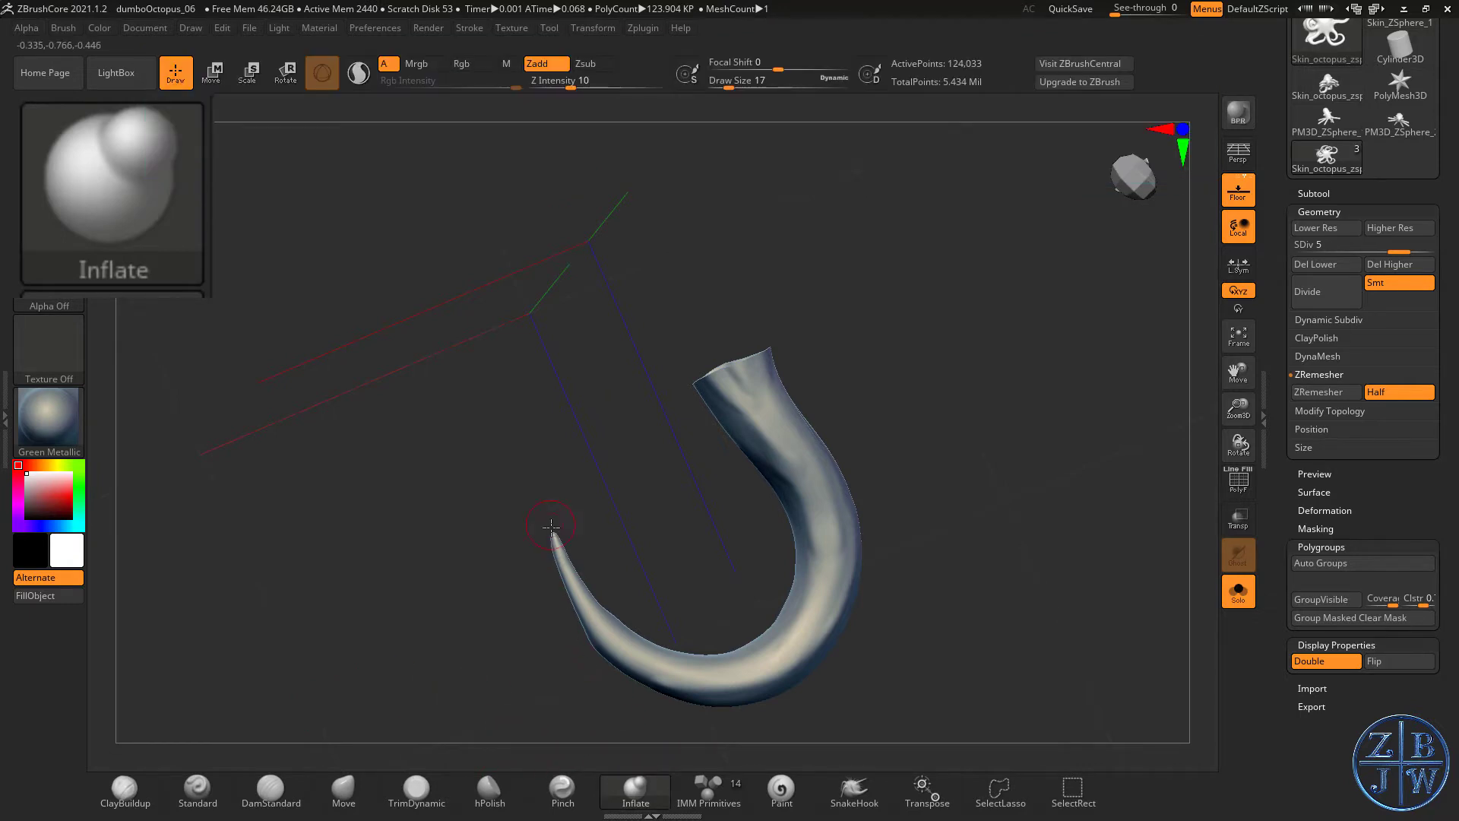
- Inflate the isolated tentacle's thin tip and continue along its inner curve toward the base
drag(551, 526, 551, 541)
mouse_move(584, 597)
mouse_down()
mouse_move(554, 545)
mouse_move(580, 610)
mouse_up()
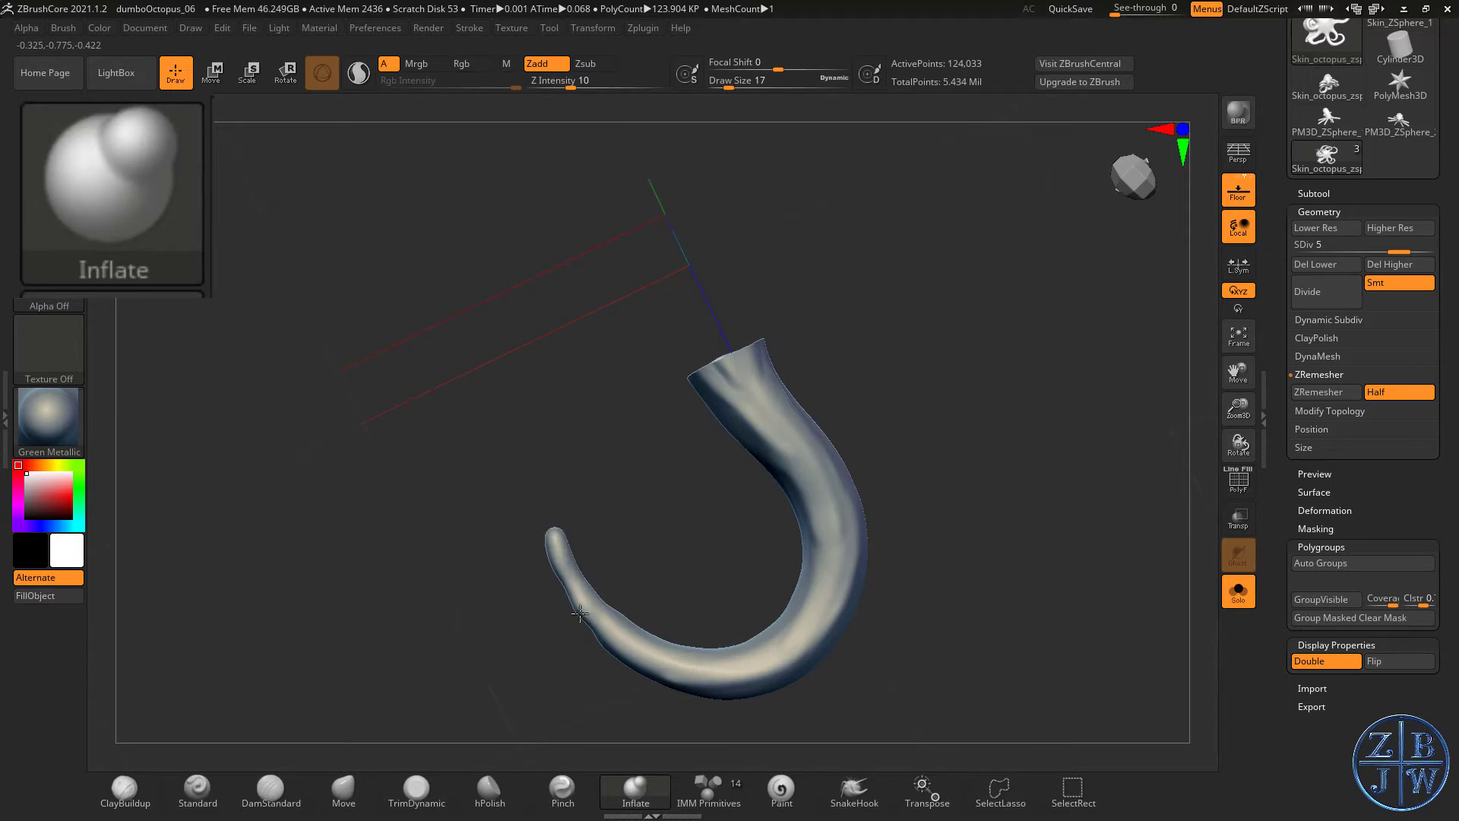
mouse_move(632, 546)
mouse_down()
mouse_move(586, 592)
mouse_move(649, 548)
mouse_move(600, 564)
mouse_up()
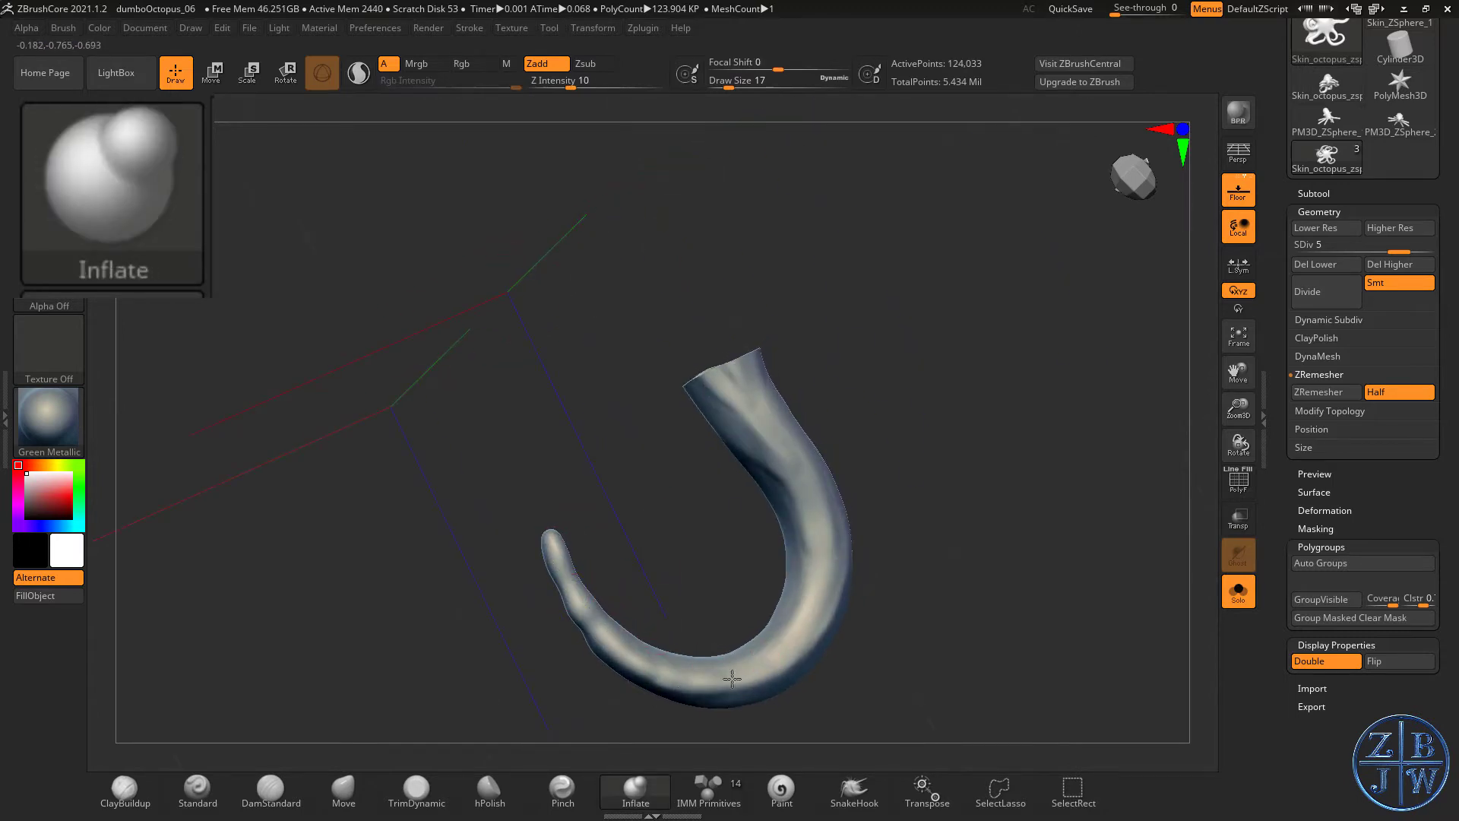
mouse_move(731, 678)
mouse_down()
mouse_move(827, 617)
mouse_move(793, 609)
mouse_move(802, 507)
mouse_up()
- Lower the mesh to subdivision level 3 and smooth the isolated tentacle's bend and base
shift+drag(798, 597, 803, 574)
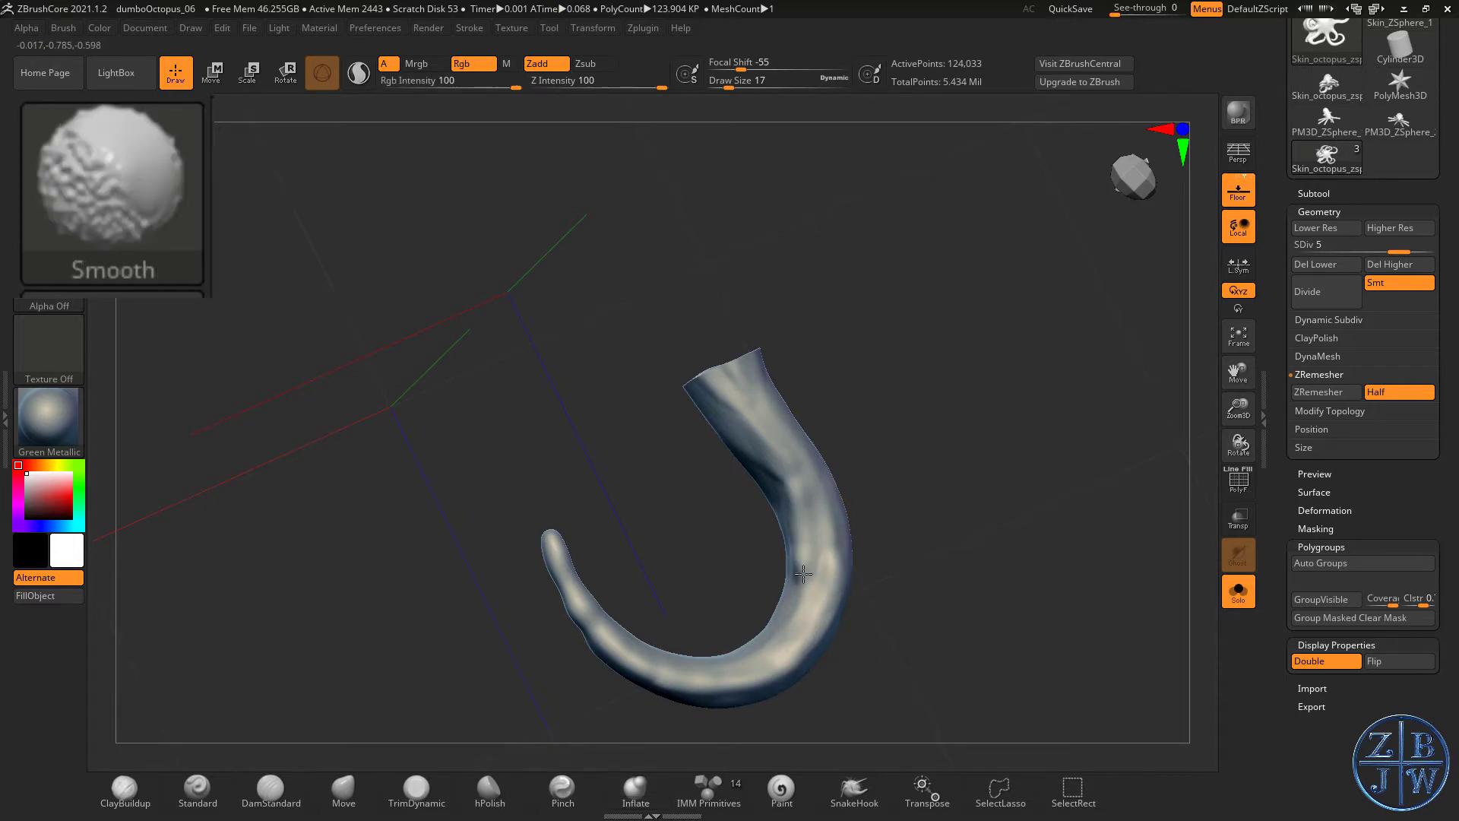
key(shift+d)
key(shift+d)
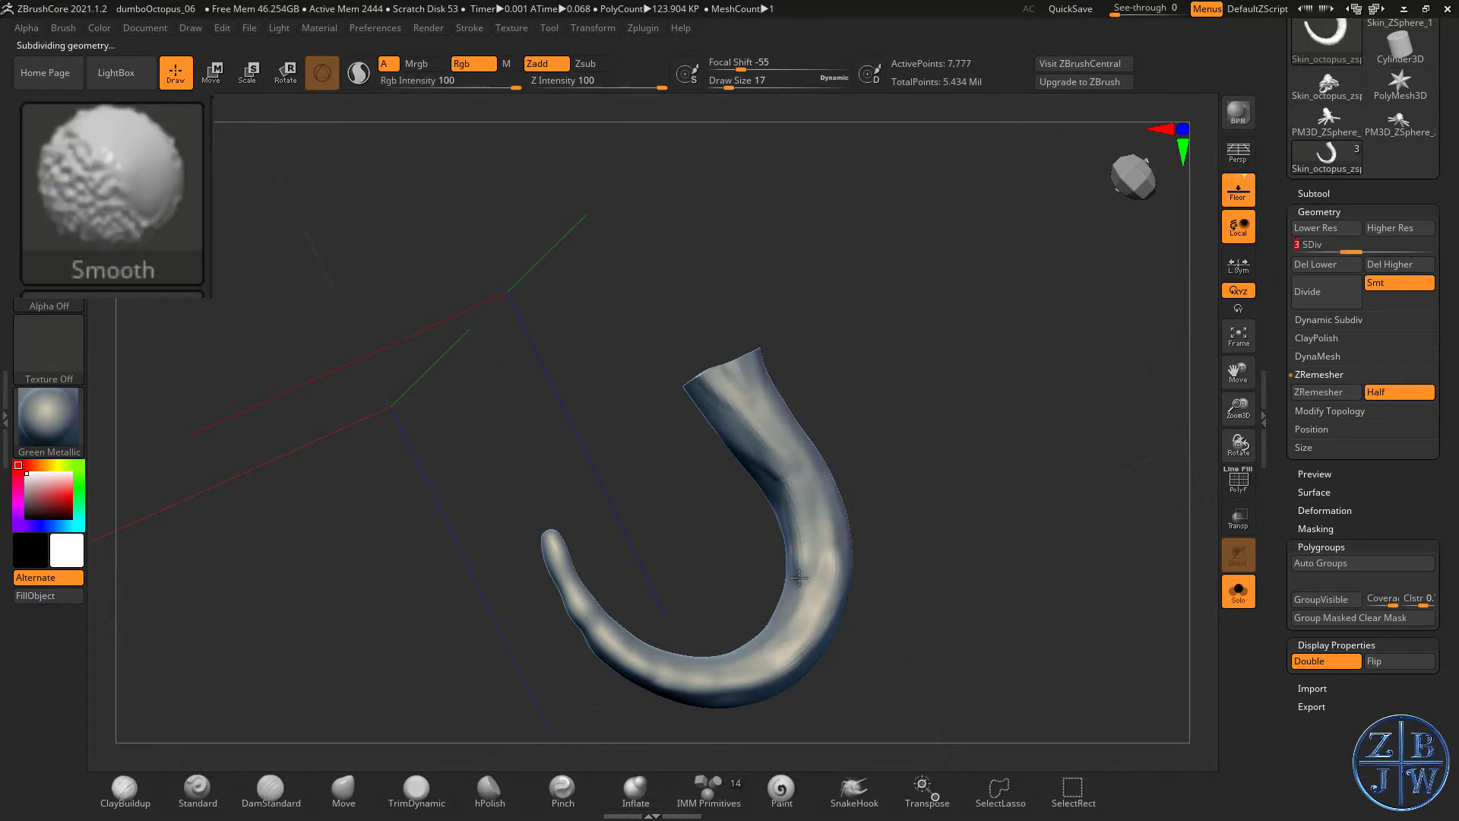
shift+drag(749, 415, 742, 395)
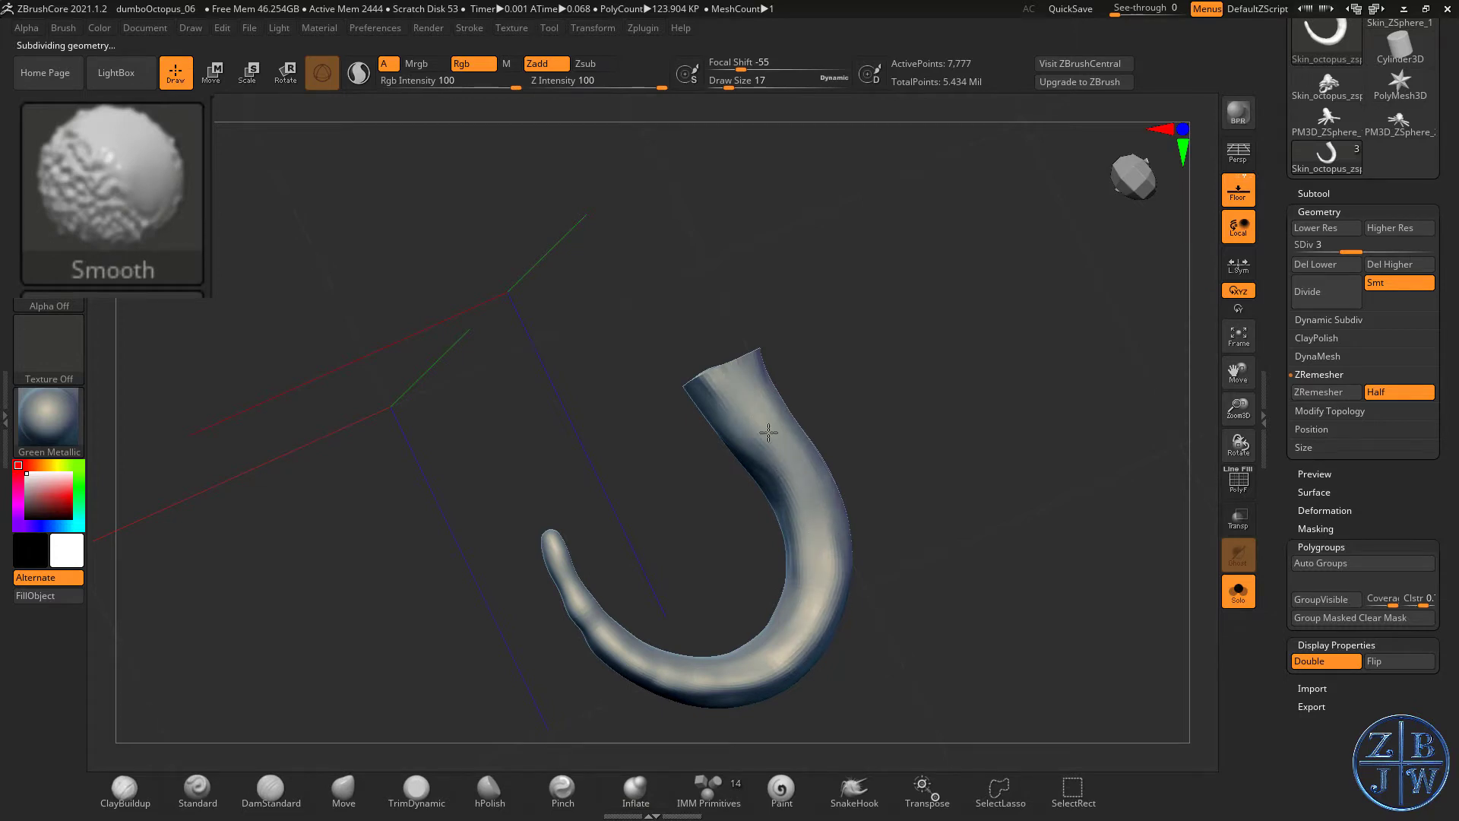
- Smooth the isolated tentacle's outer bend at subdivision level 2, and raise the mesh back to level 5
key(shift+d)
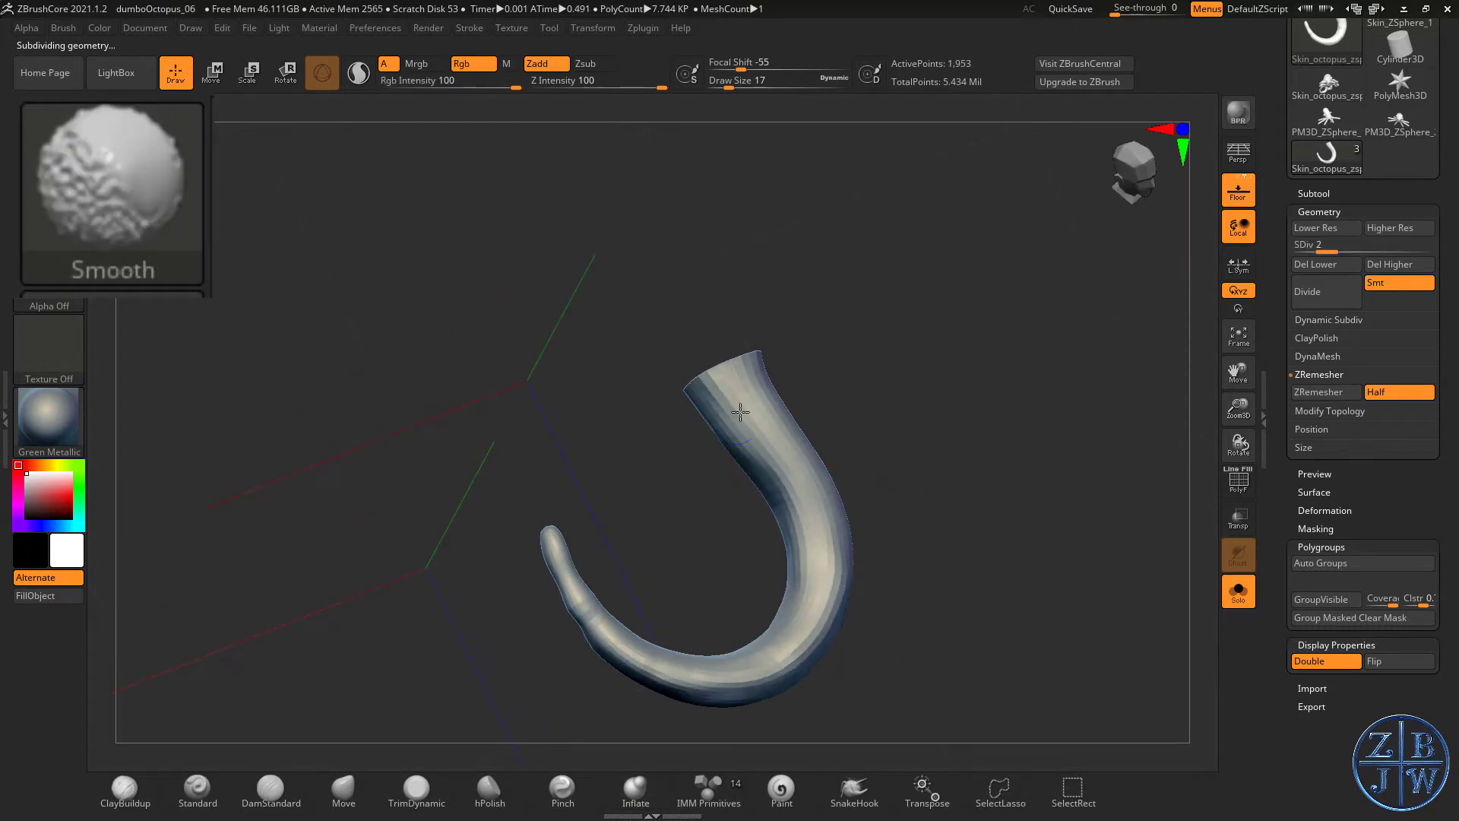
mouse_move(837, 539)
shift+mouse_down()
mouse_move(814, 609)
mouse_move(662, 682)
mouse_move(780, 677)
shift+mouse_up()
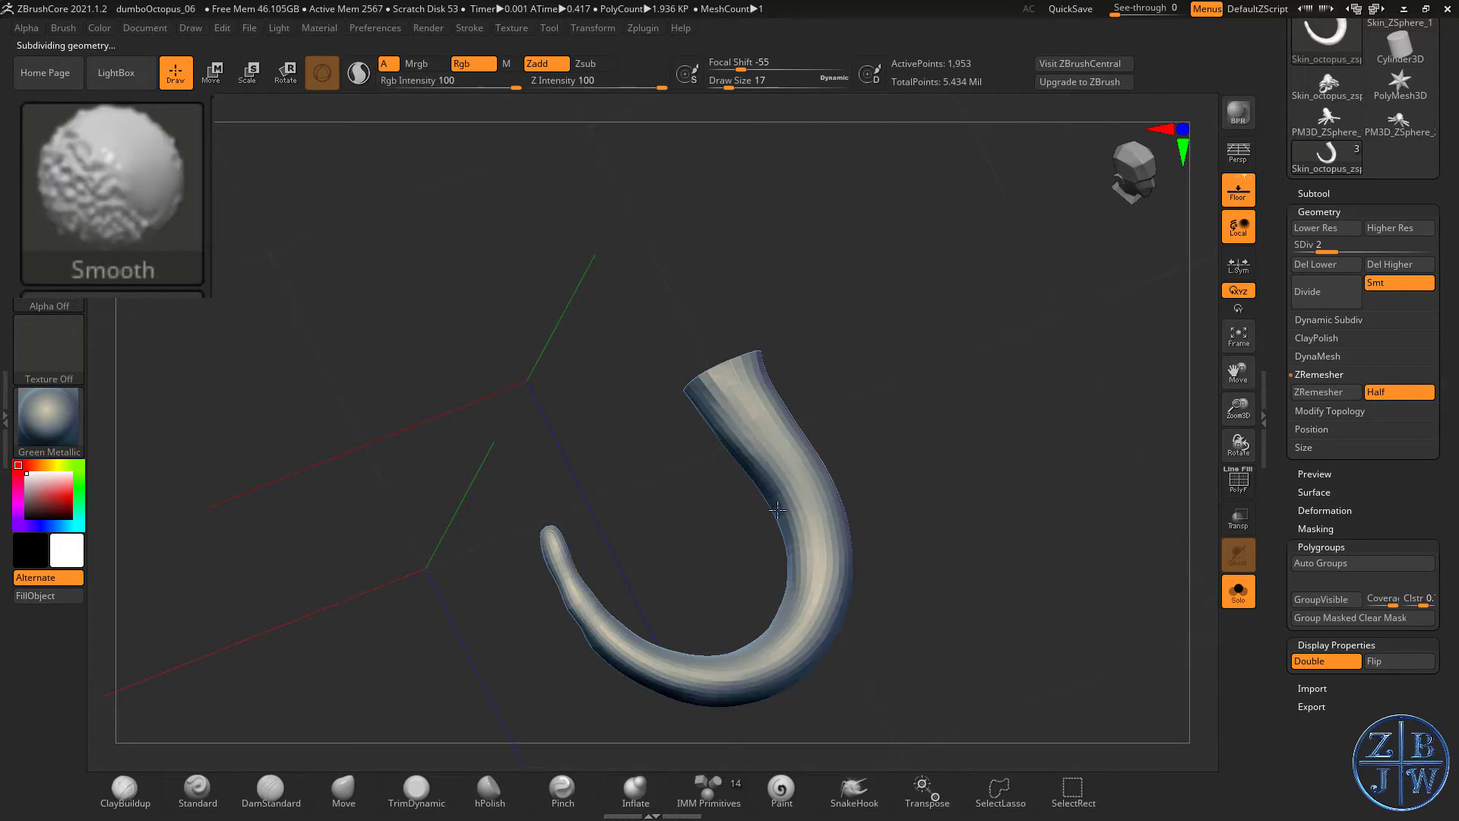
key(d)
key(d)
key(d)
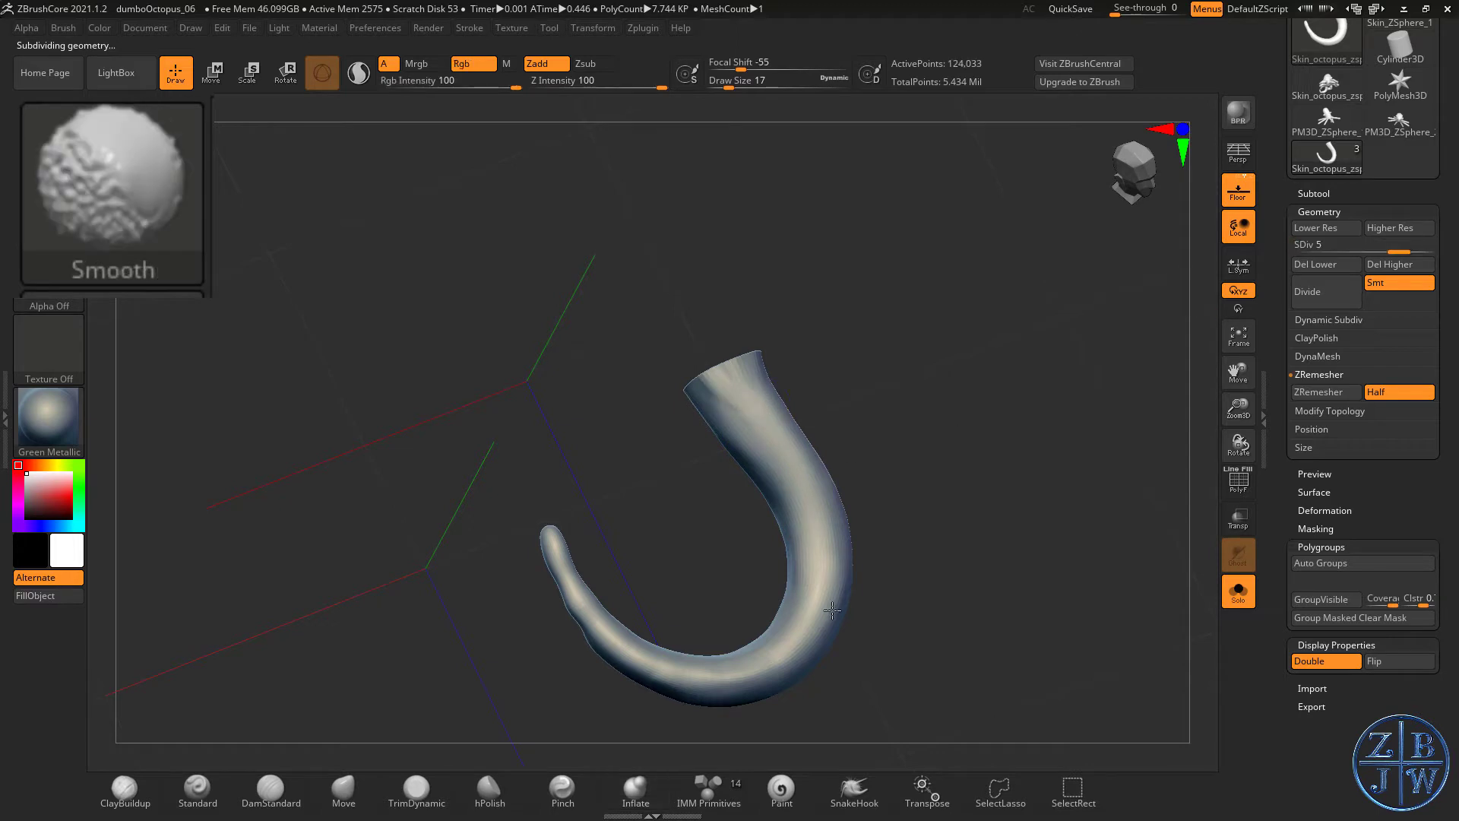
- Choose the Inflate brush and smooth the tentacle's base and outer side at subdivision level 6
key(b)
key(i)
key(n)
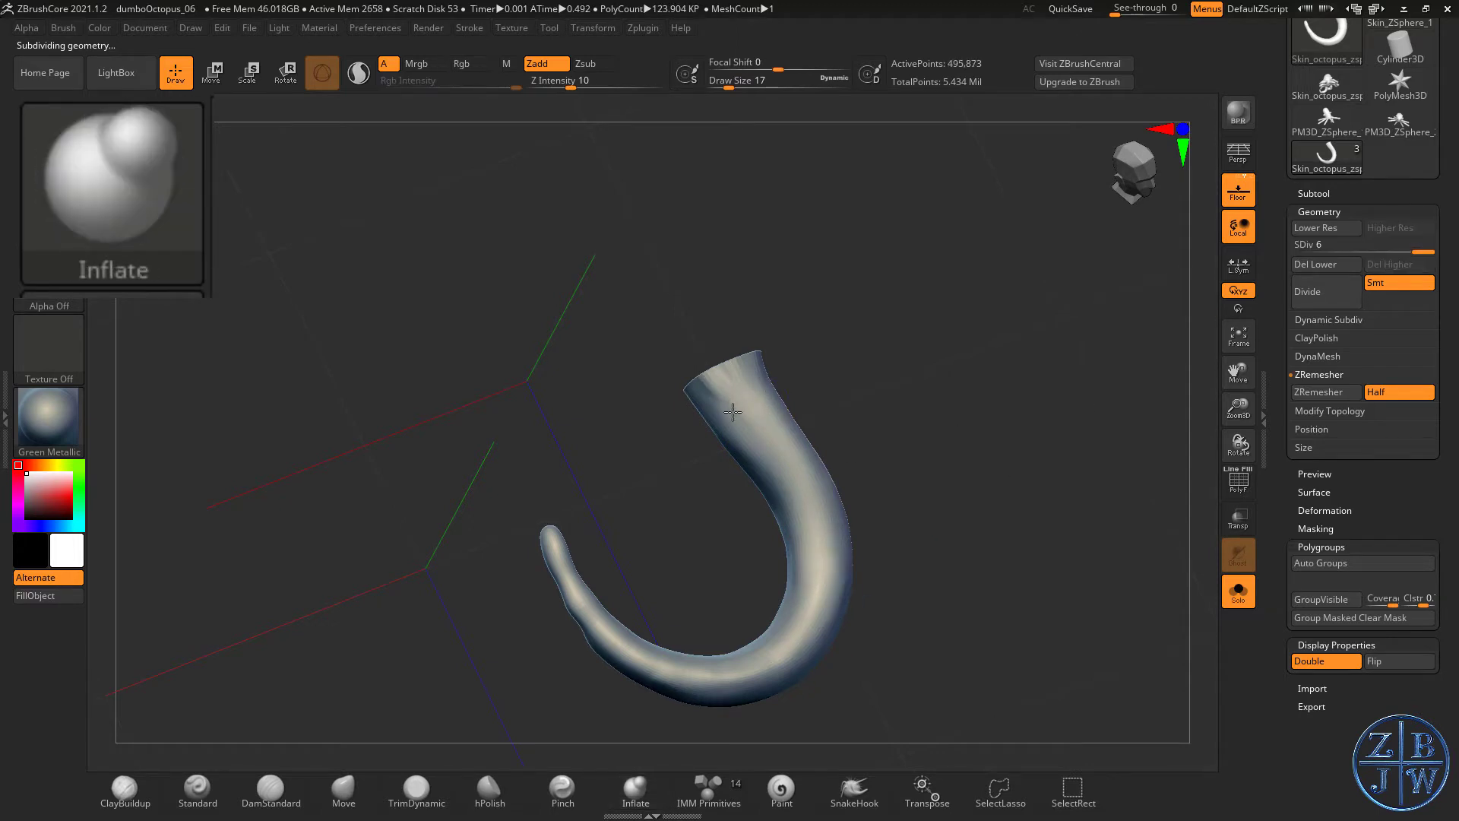
key(shift)
key(shift)
drag(863, 558, 831, 552)
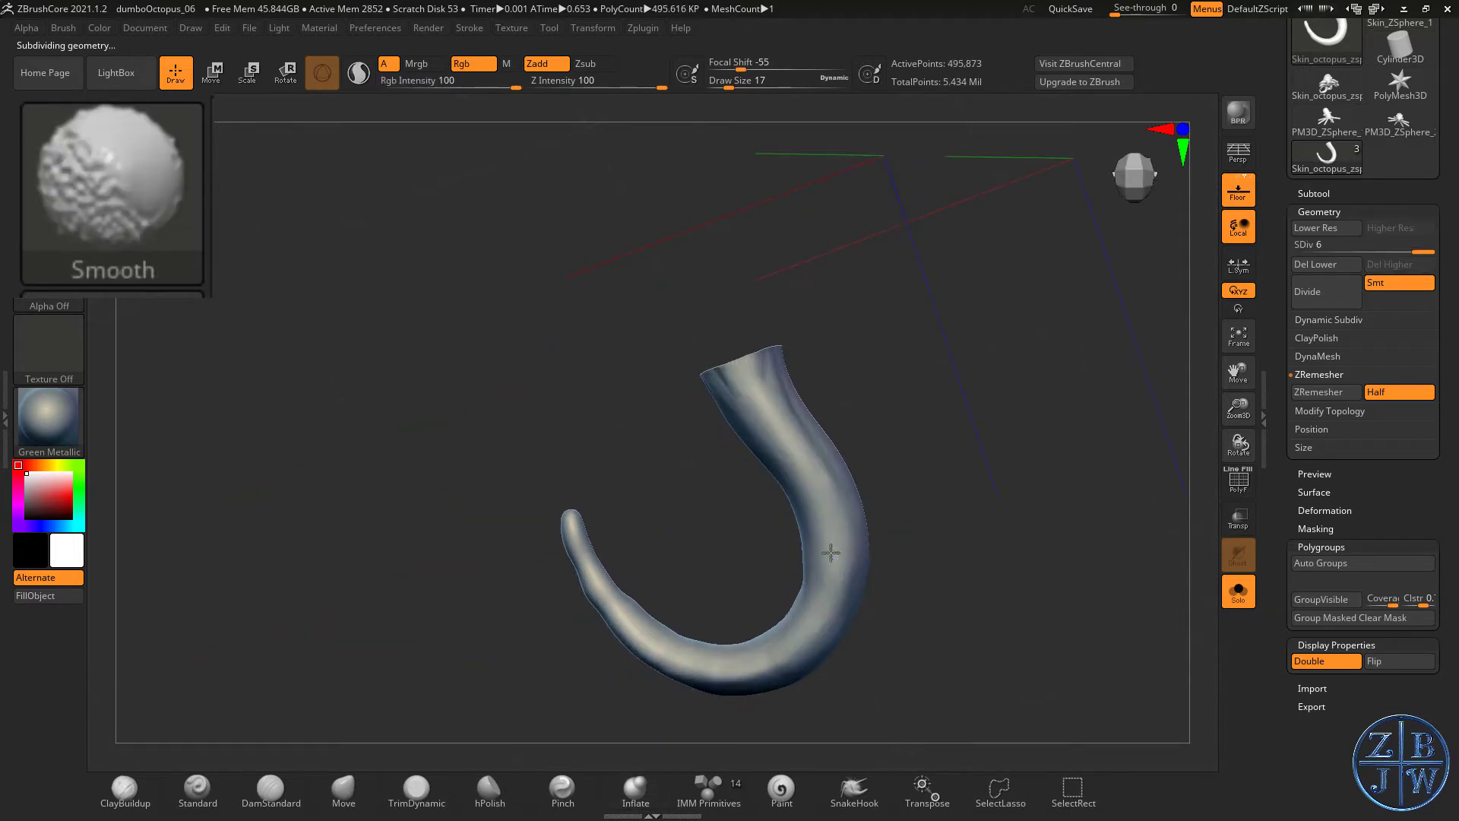
drag(775, 392, 809, 412)
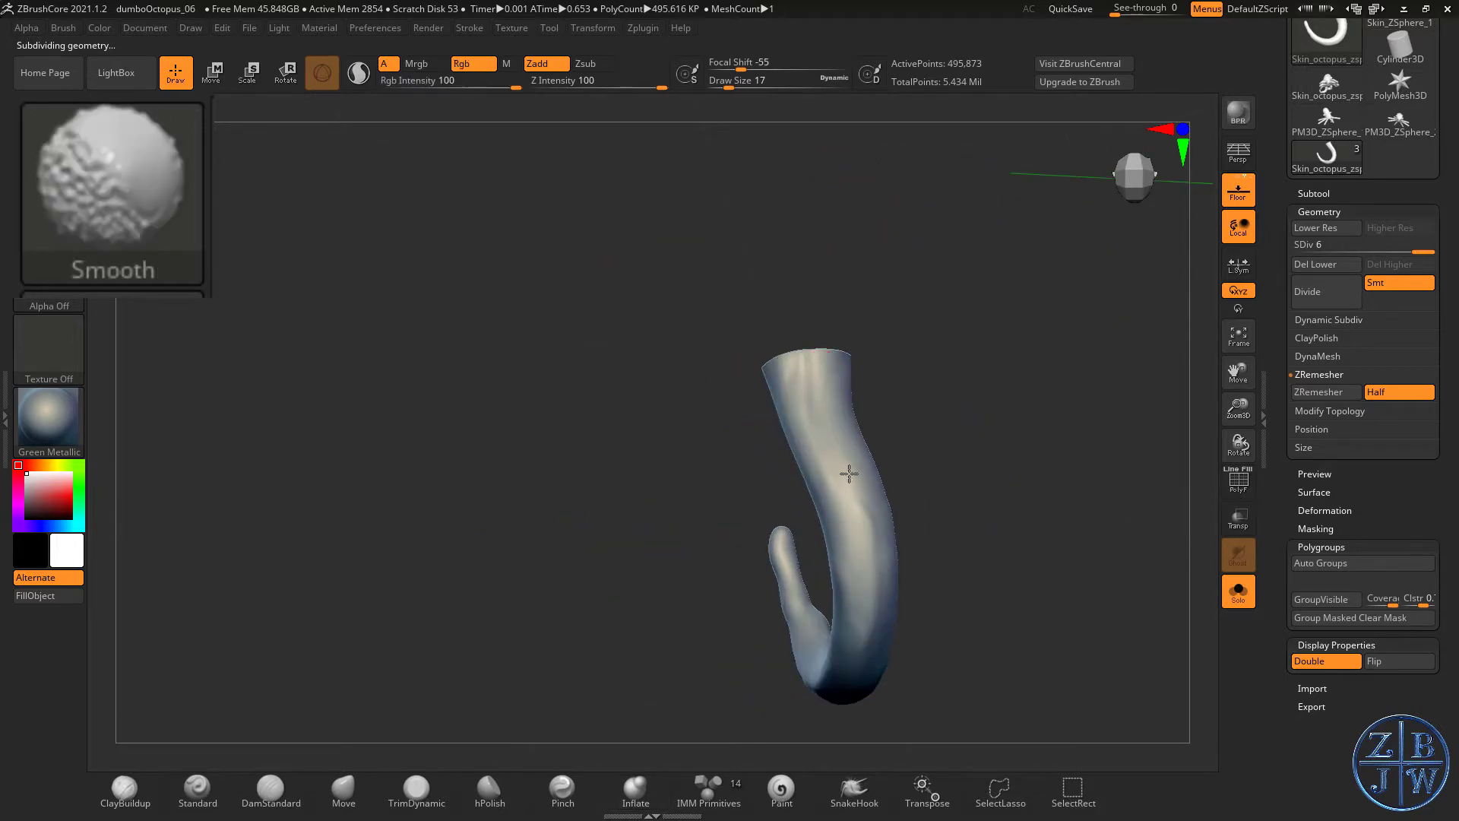
mouse_move(1006, 502)
mouse_down()
mouse_move(882, 525)
mouse_move(830, 495)
mouse_move(923, 440)
mouse_up()
- Lower the mesh to subdivision level 4 and inflate the groove along the tentacle from its base through the bend
drag(1418, 251, 1377, 251)
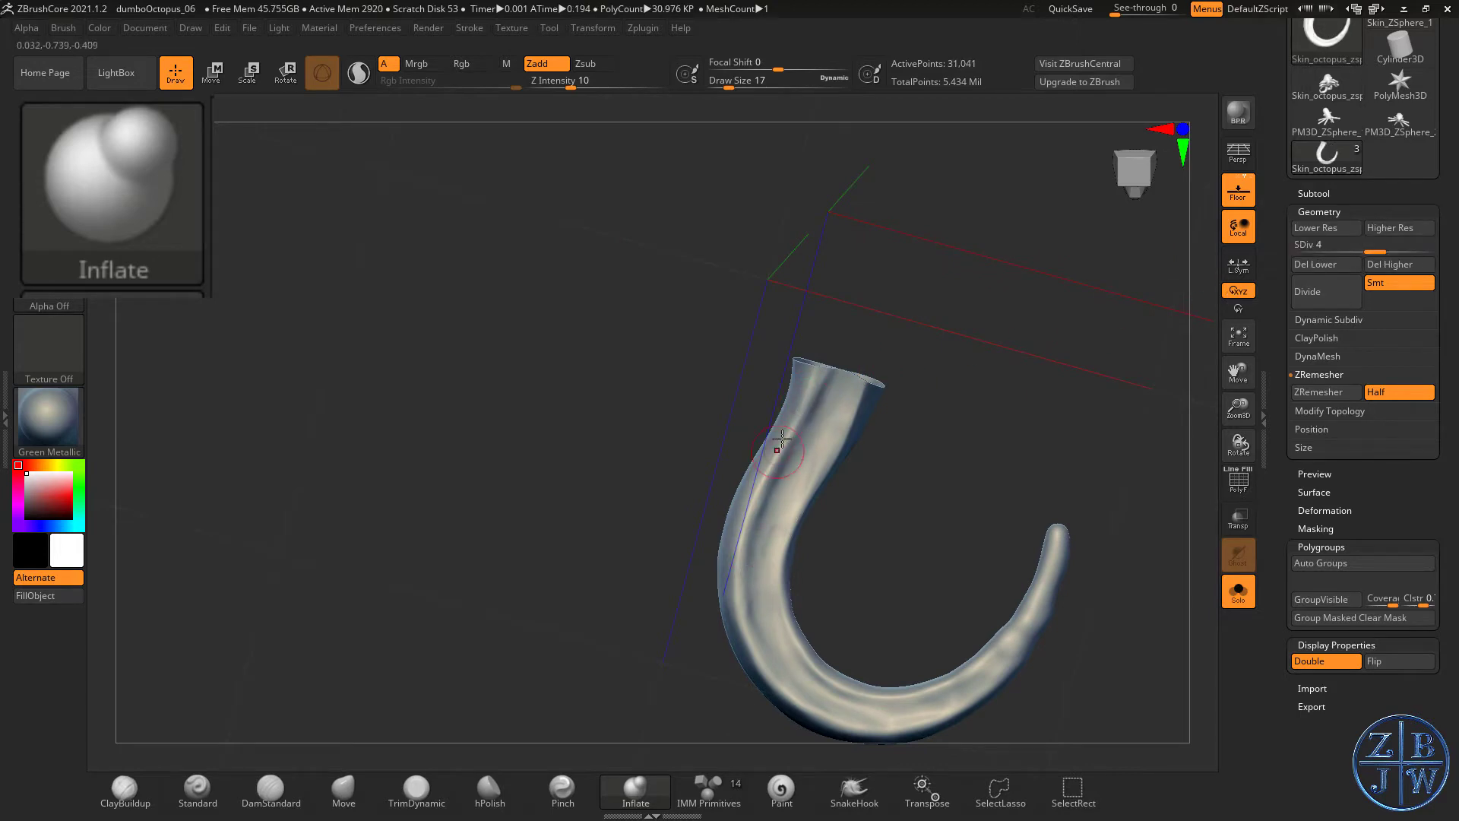
drag(783, 438, 763, 643)
right_drag(742, 589, 821, 396)
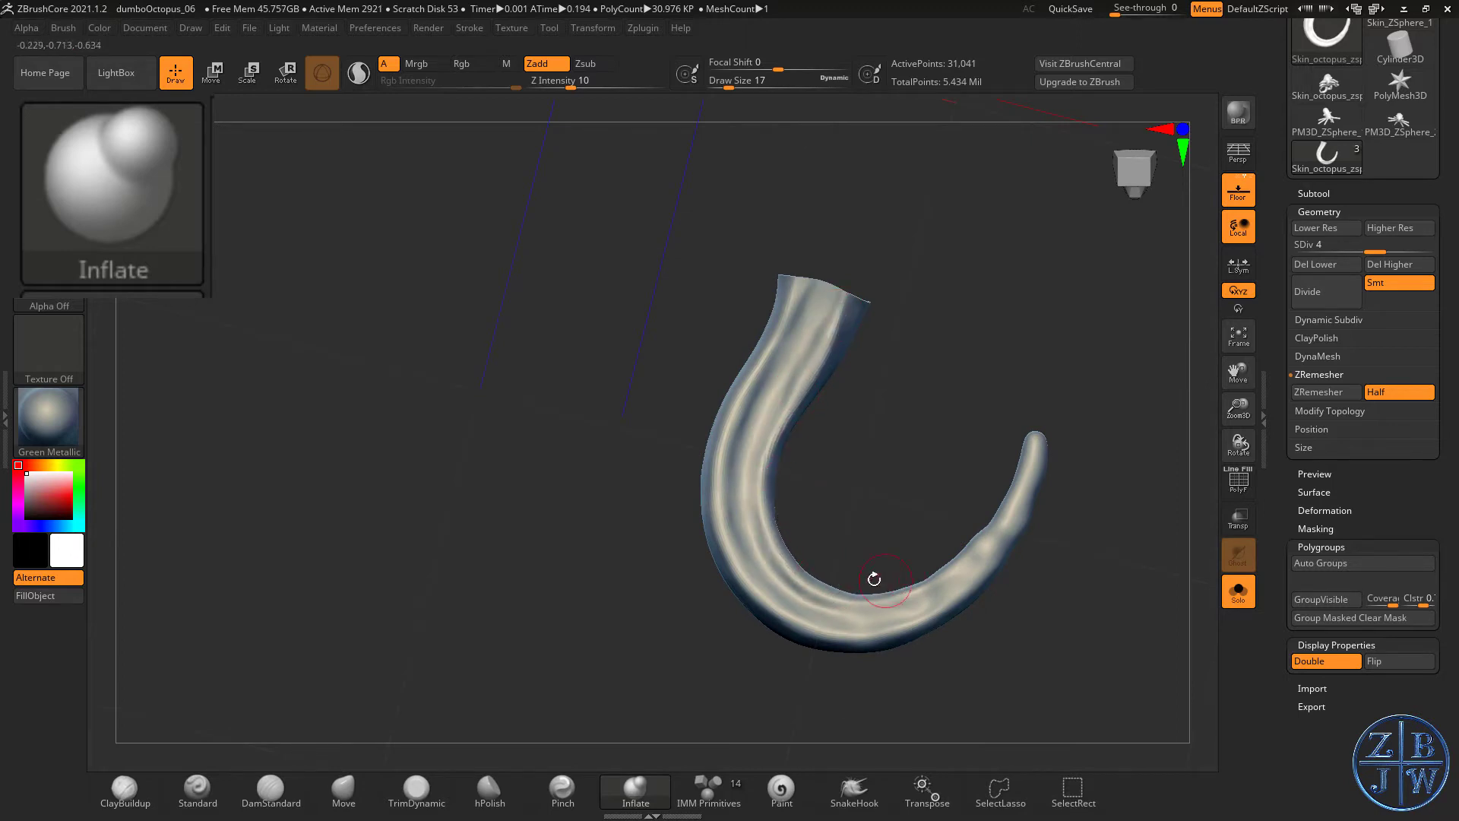
right_drag(999, 549, 939, 579)
- Smooth the tentacle's tip and the ridges running along its bend up to the base
mouse_move(988, 544)
shift+mouse_down()
mouse_move(957, 566)
mouse_move(1039, 494)
shift+mouse_up()
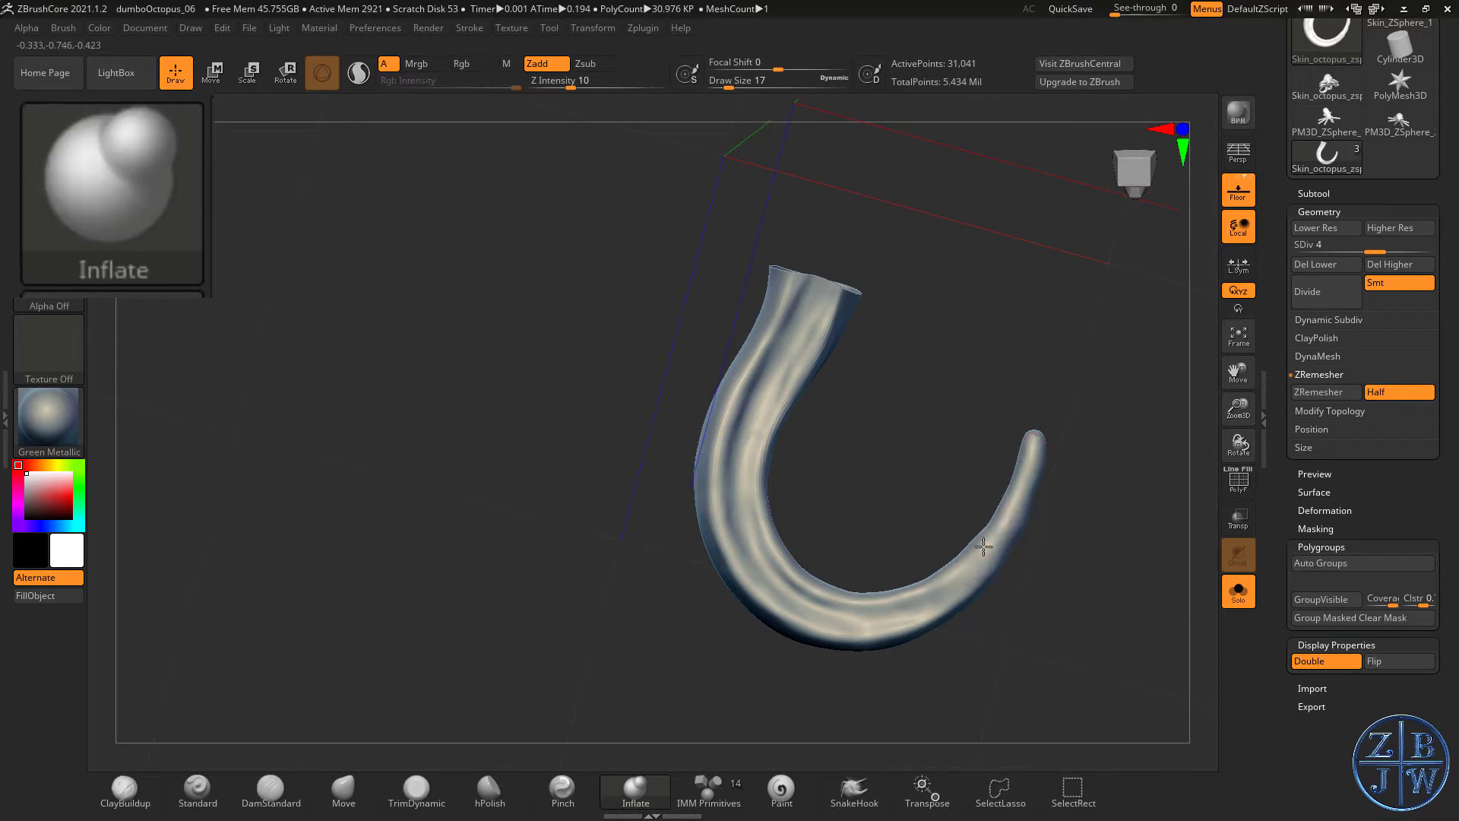
shift+drag(983, 546, 886, 614)
shift+drag(743, 499, 807, 302)
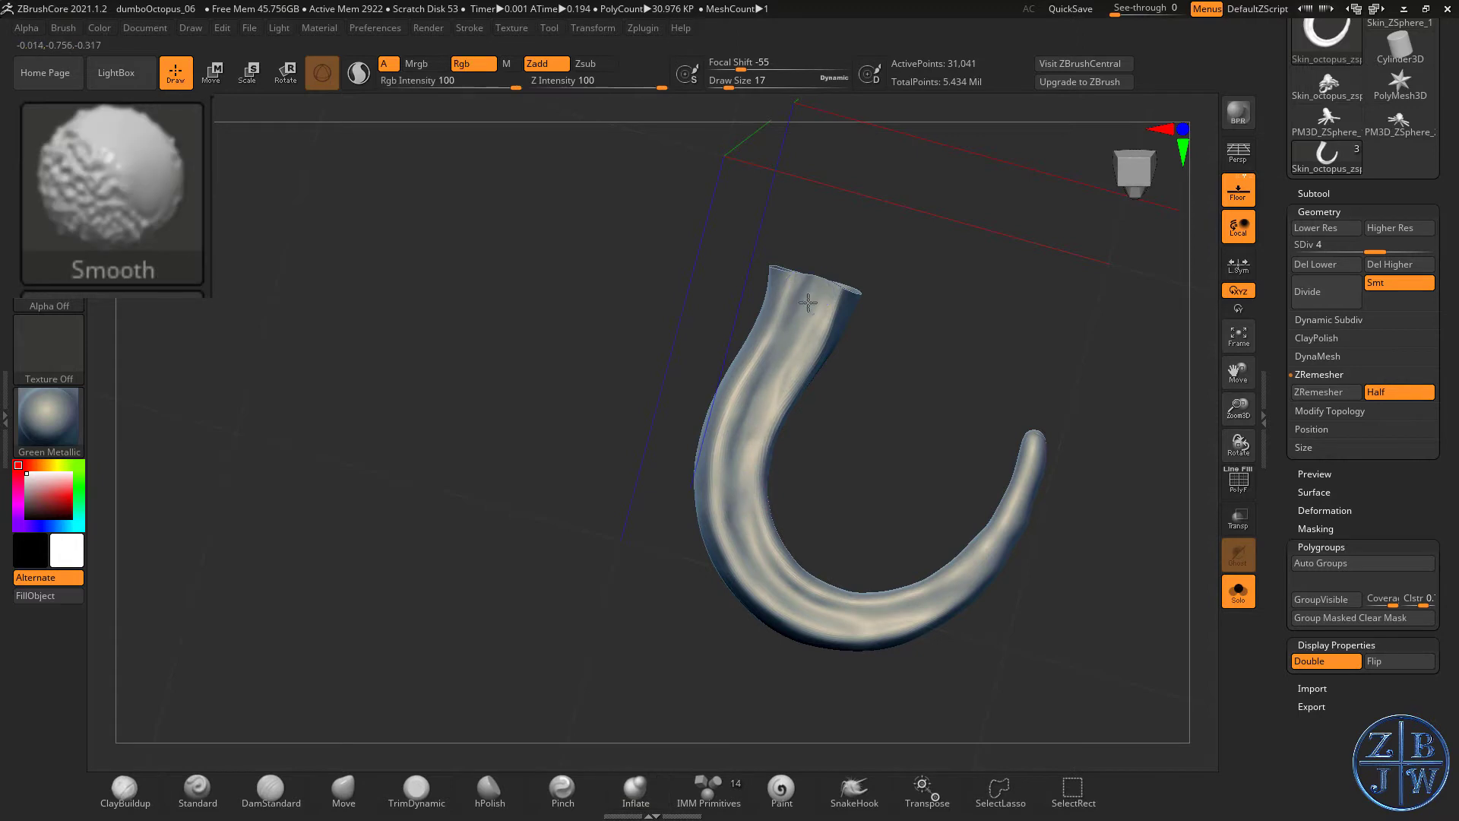
drag(739, 506, 779, 576)
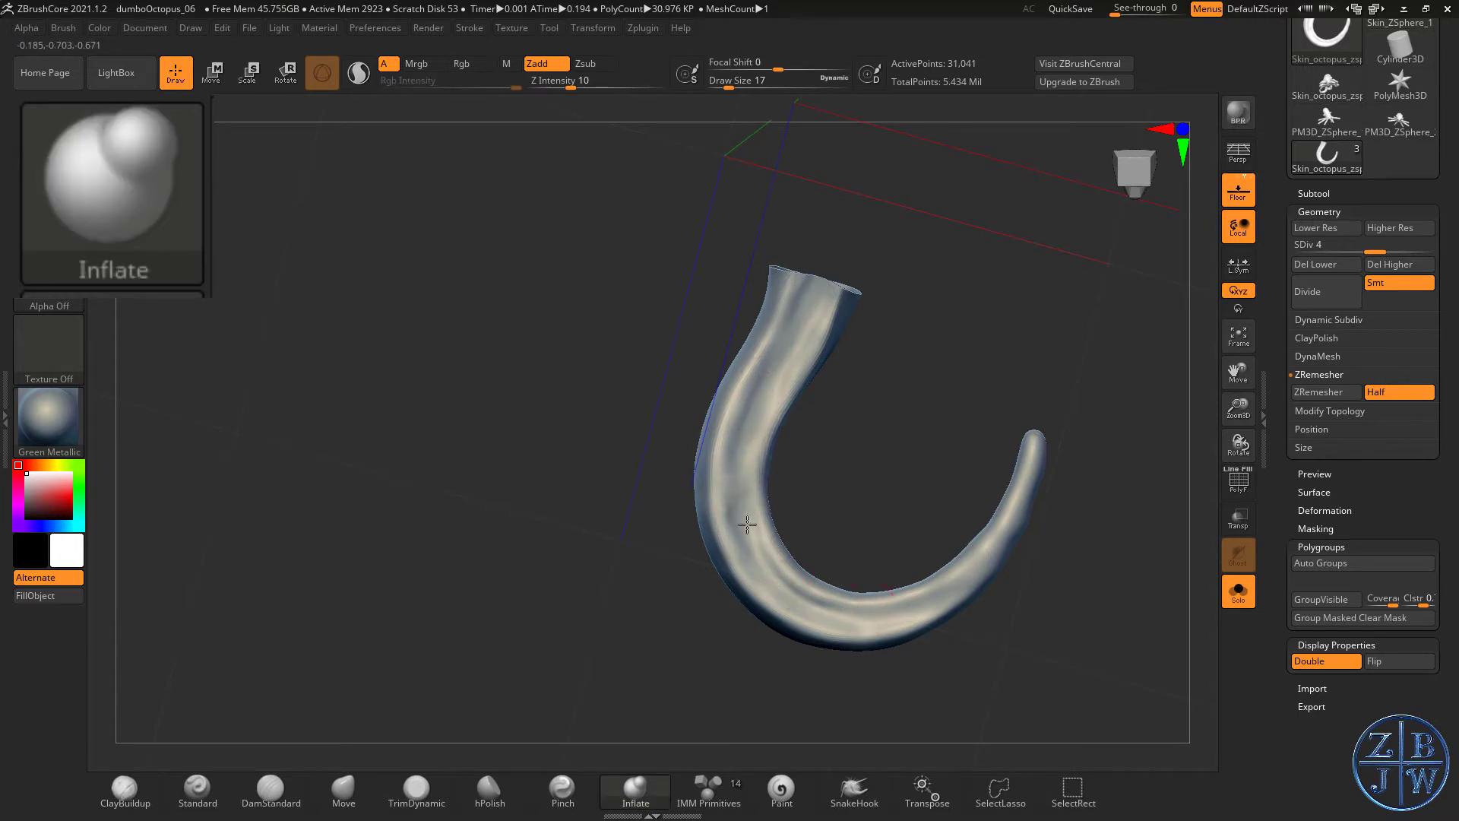
shift+drag(747, 524, 822, 583)
- Blend the remaining ridges along the tentacle's base and upper bend with Inflate and Smooth strokes from several angles
drag(864, 331, 768, 379)
drag(803, 307, 725, 447)
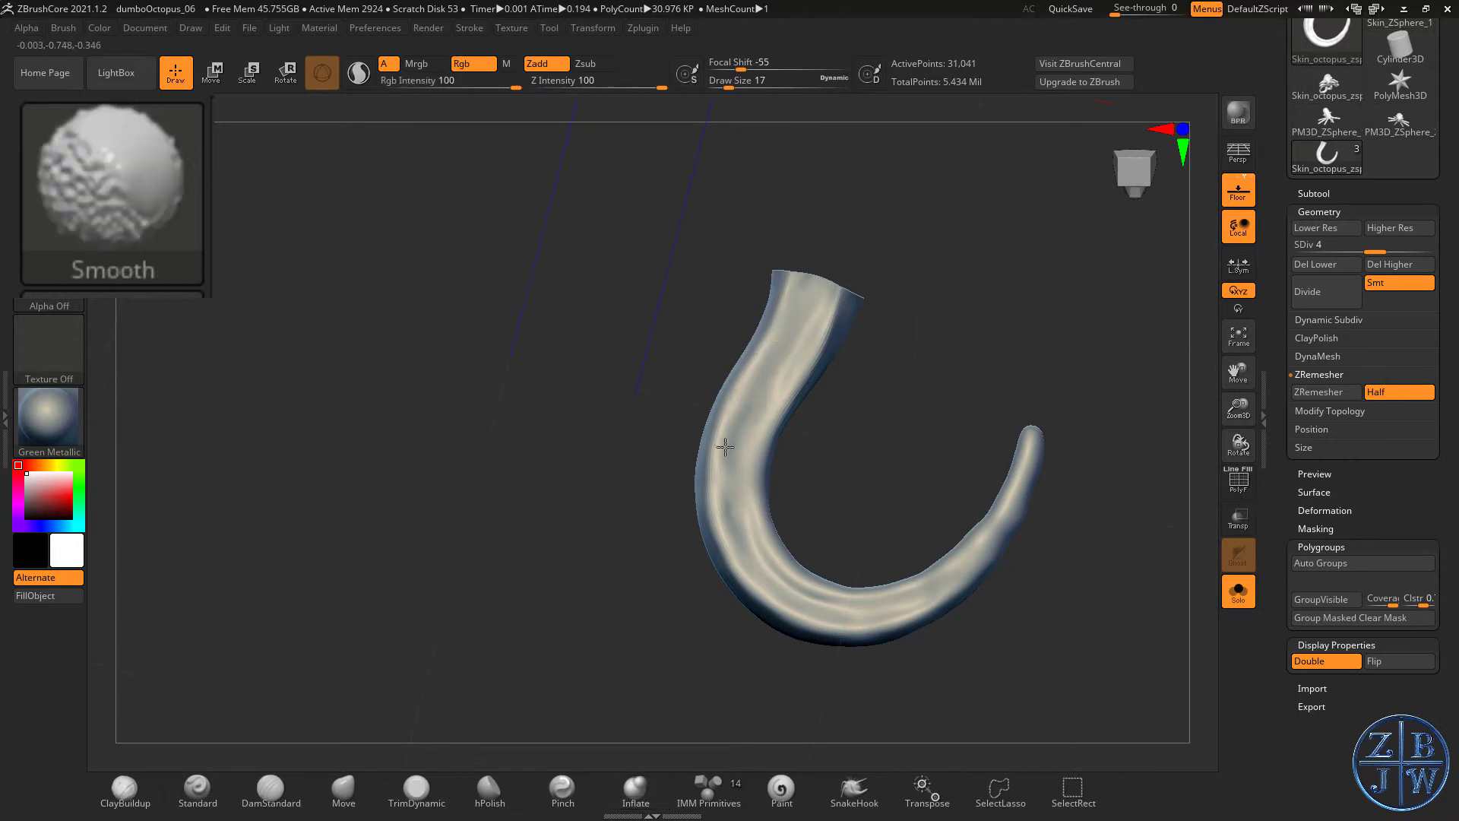
shift+drag(725, 498, 754, 553)
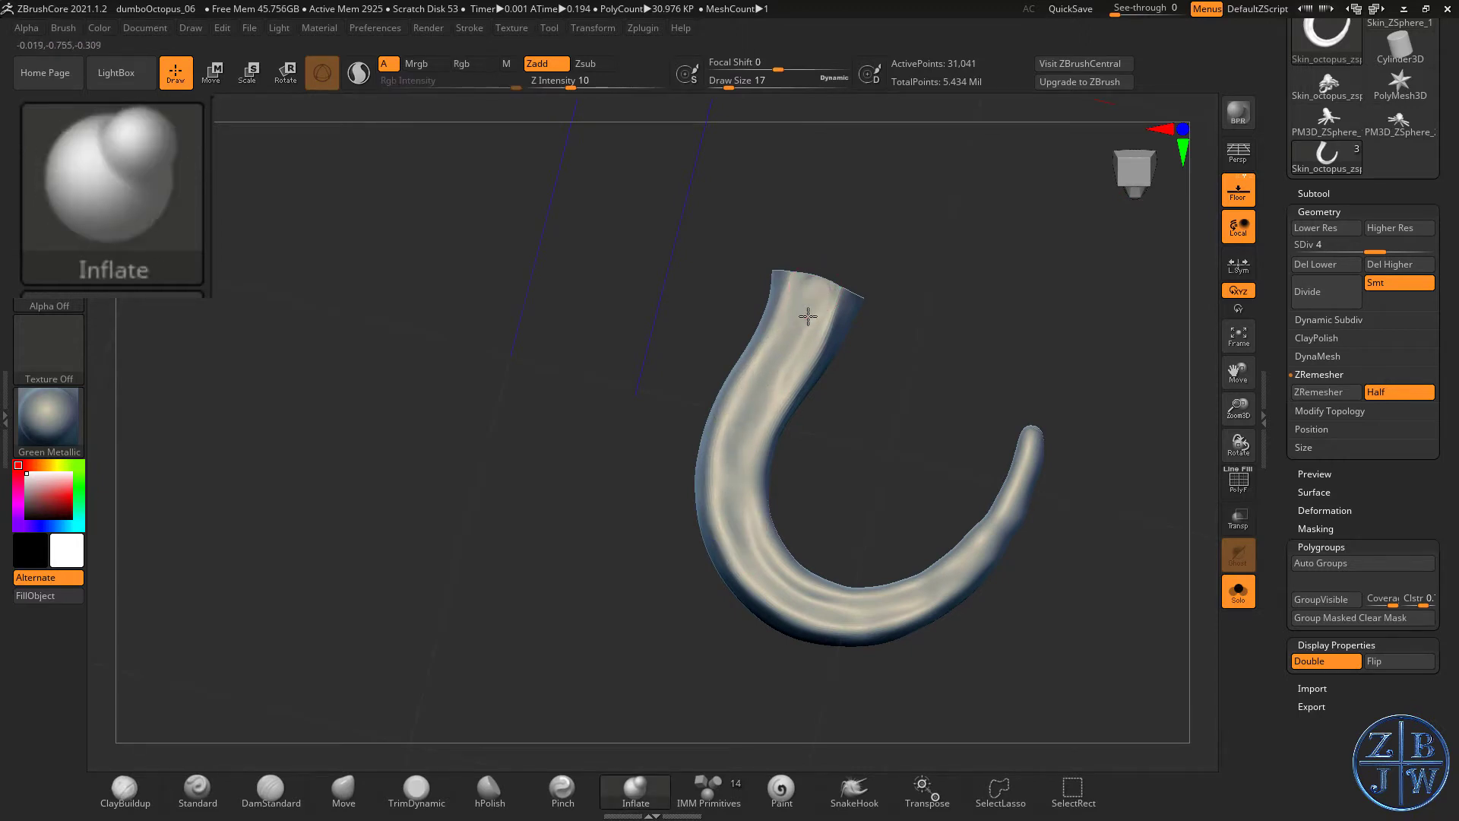
key(shift)
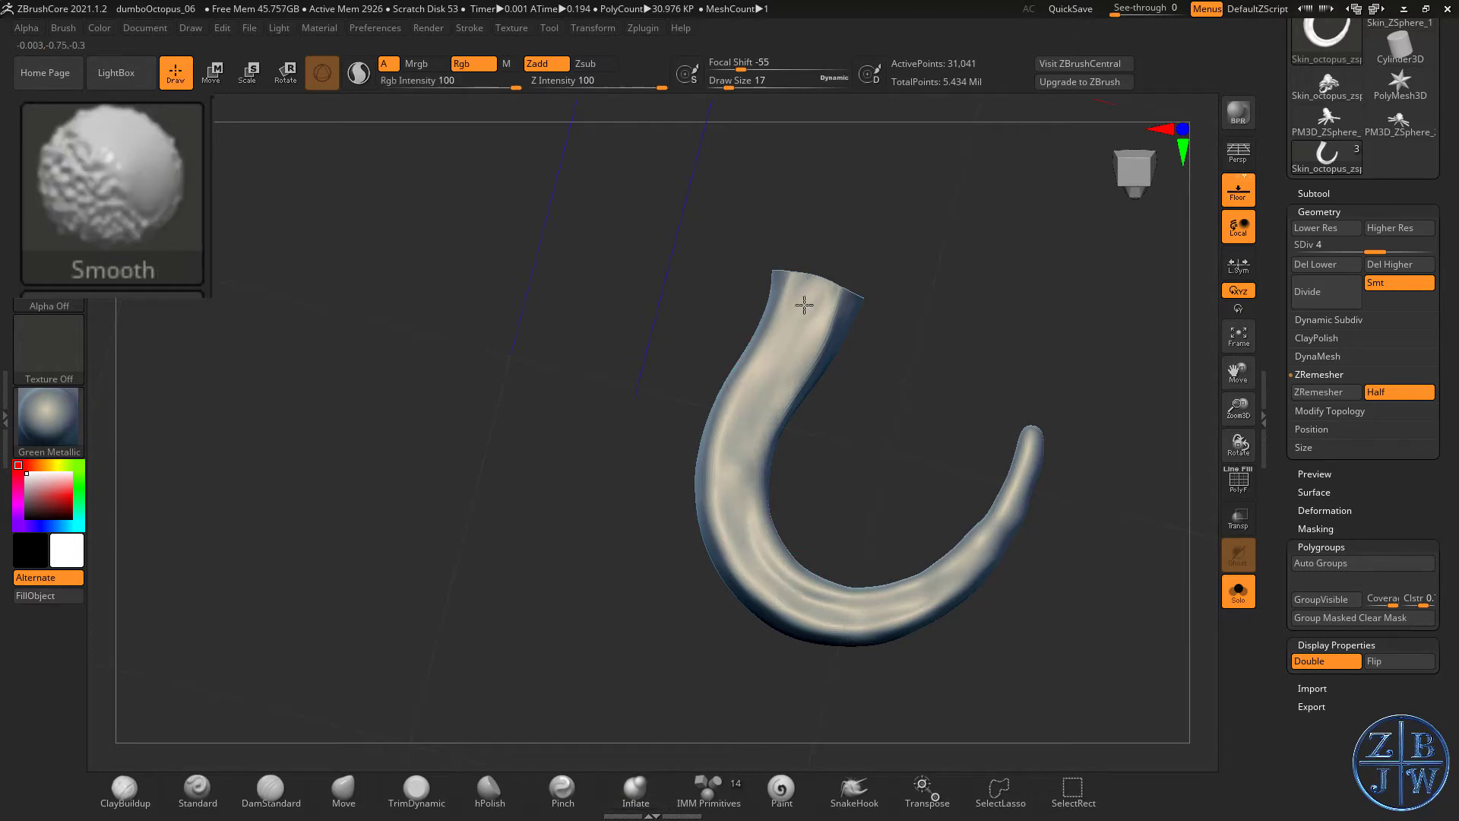
mouse_move(855, 335)
mouse_down()
mouse_move(873, 408)
mouse_move(862, 368)
mouse_up()
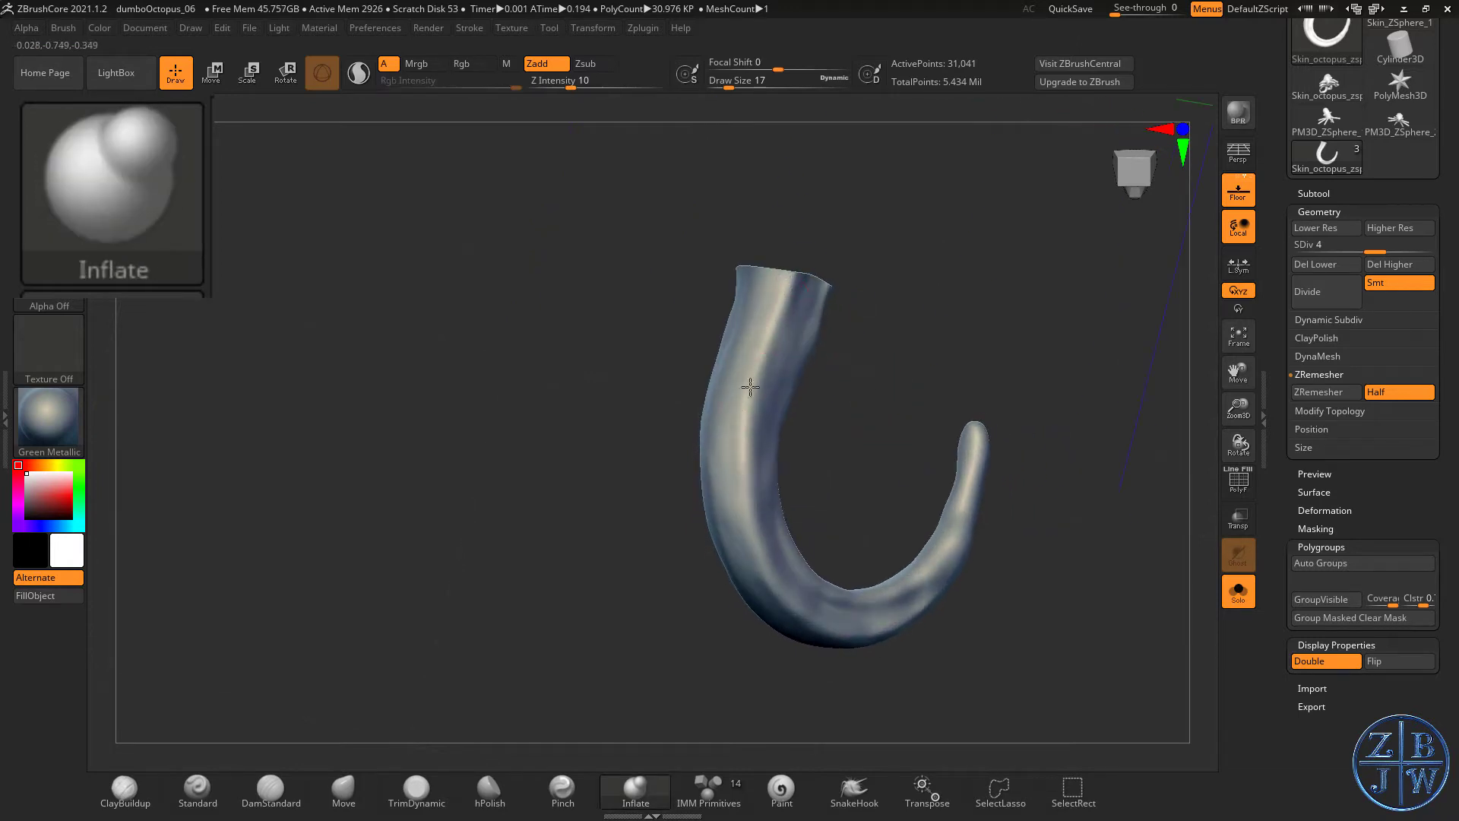
drag(852, 442, 783, 368)
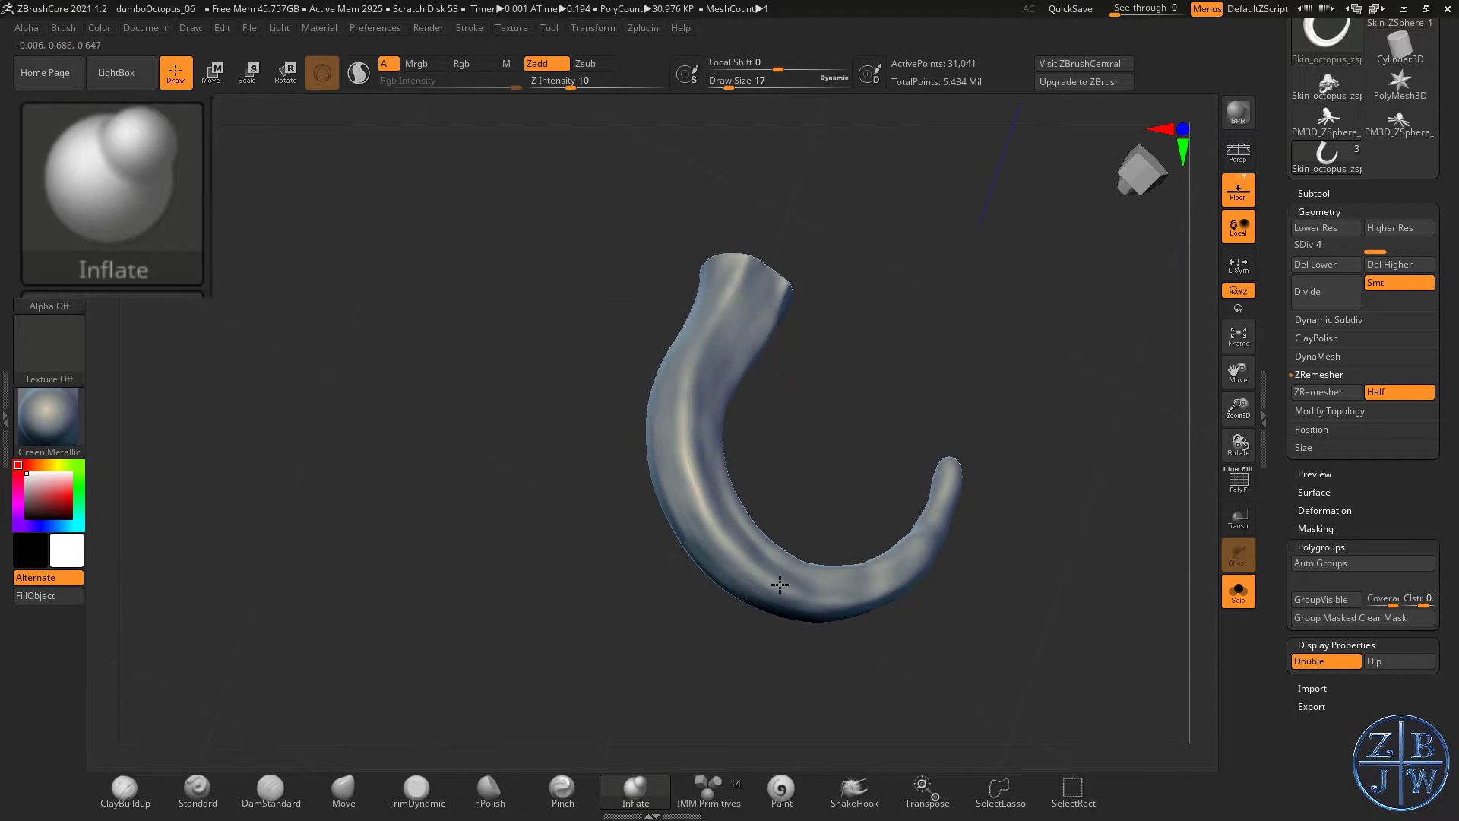
mouse_move(928, 573)
mouse_down()
mouse_move(961, 602)
mouse_move(886, 580)
mouse_move(1010, 547)
mouse_move(890, 439)
mouse_up()
drag(794, 362, 823, 315)
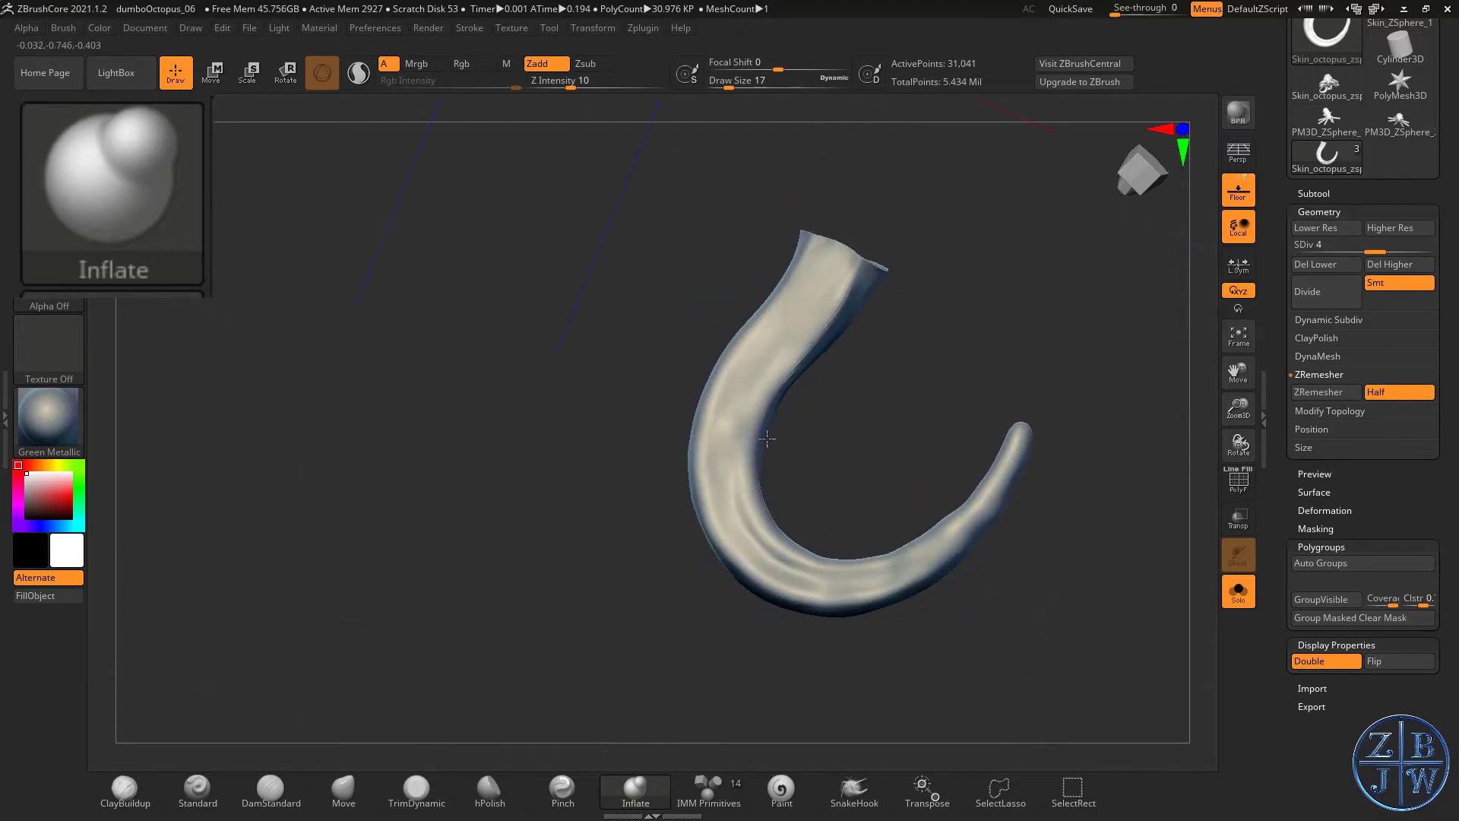
mouse_move(828, 493)
mouse_down()
mouse_move(733, 411)
mouse_move(980, 388)
mouse_up()
- Set the Inflate brush's draw size to 44 and unhide the rest of the octopus
key(s)
click(934, 392)
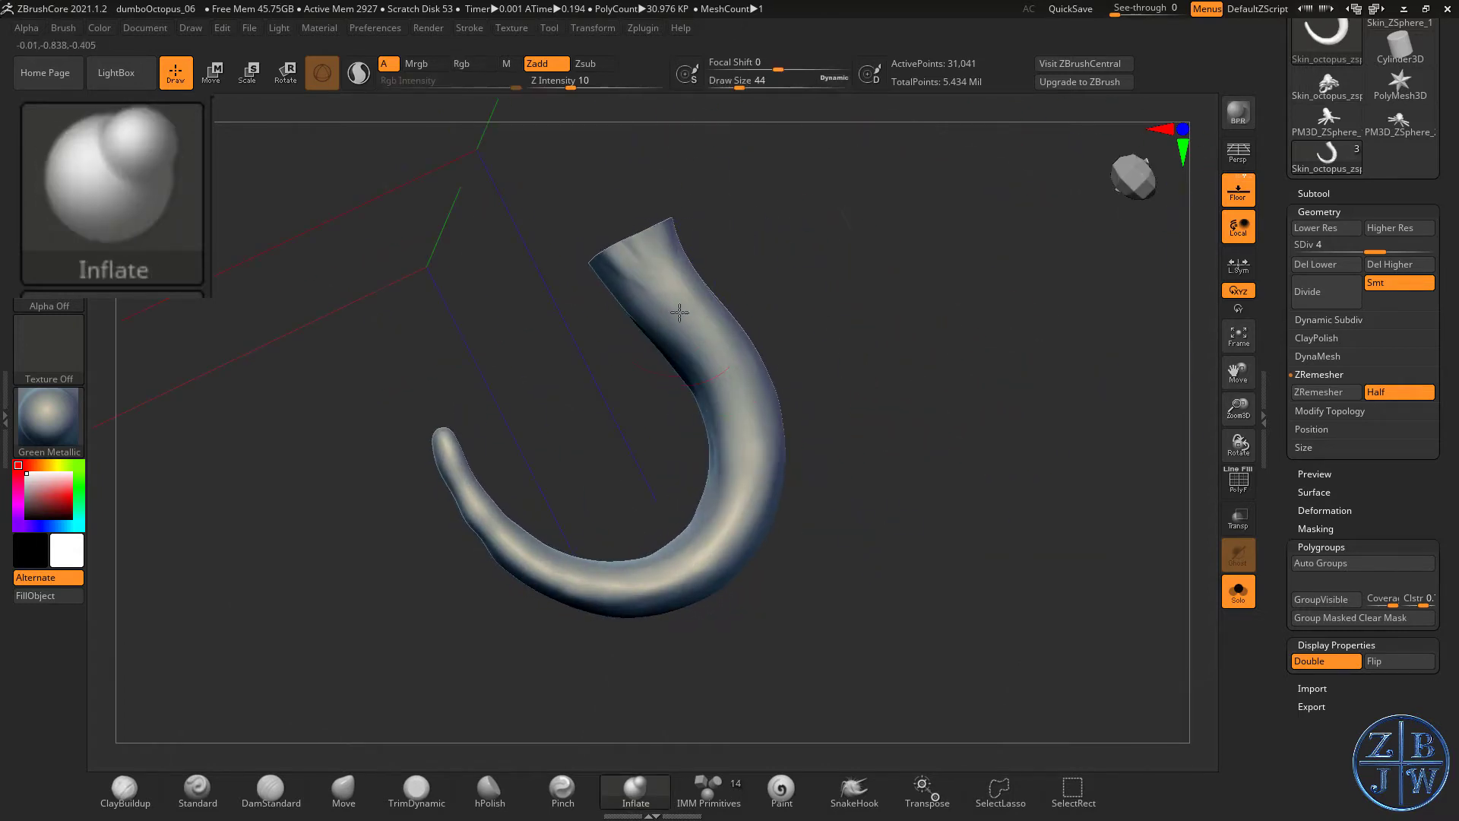
mouse_move(679, 313)
mouse_down()
mouse_move(743, 408)
mouse_move(650, 274)
mouse_move(714, 377)
mouse_move(708, 534)
mouse_move(504, 495)
mouse_move(698, 551)
mouse_move(945, 560)
mouse_up()
ctrl+shift+click(945, 547)
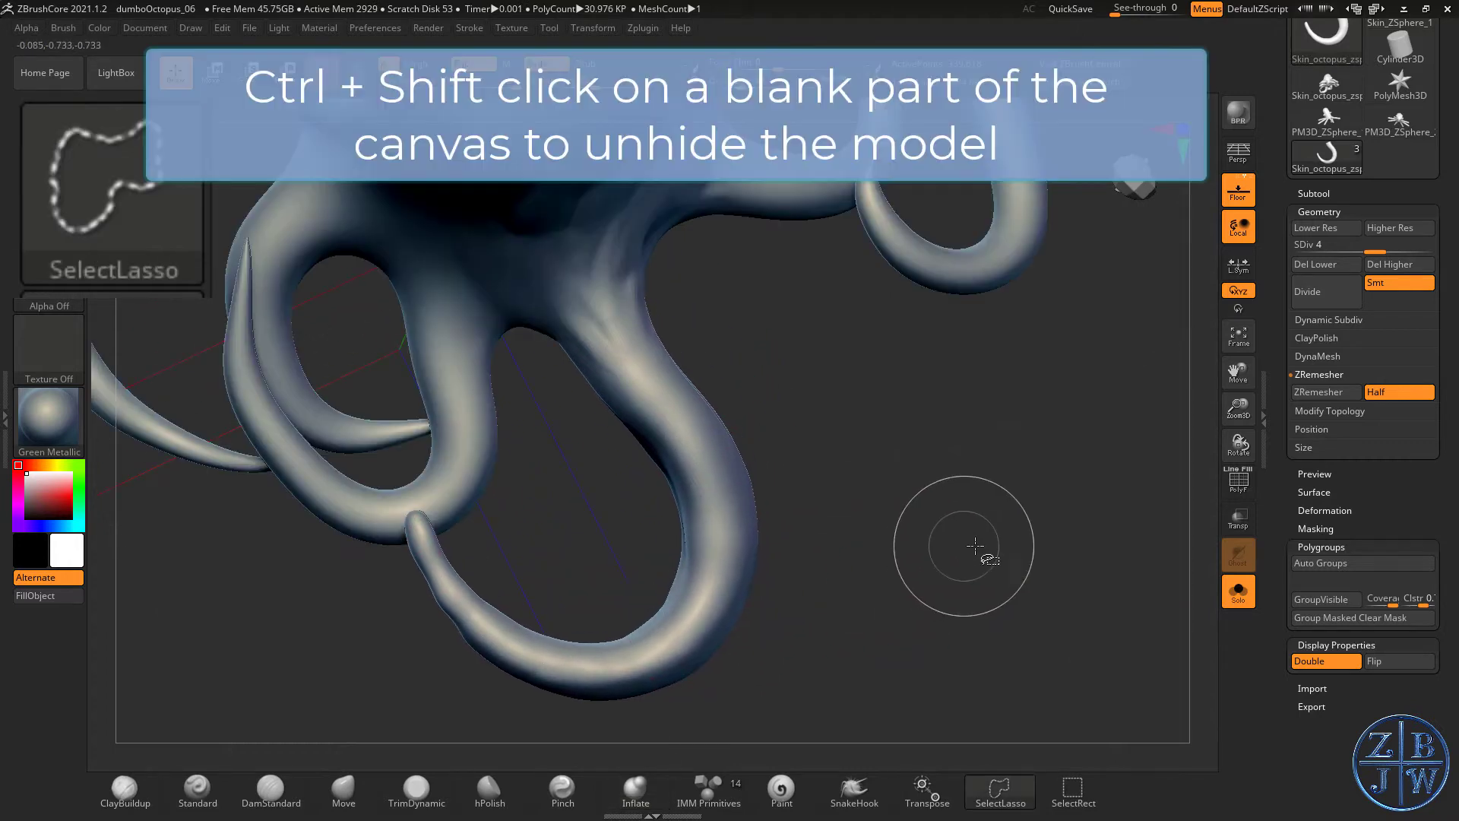
drag(1239, 408, 1239, 441)
drag(908, 559, 693, 651)
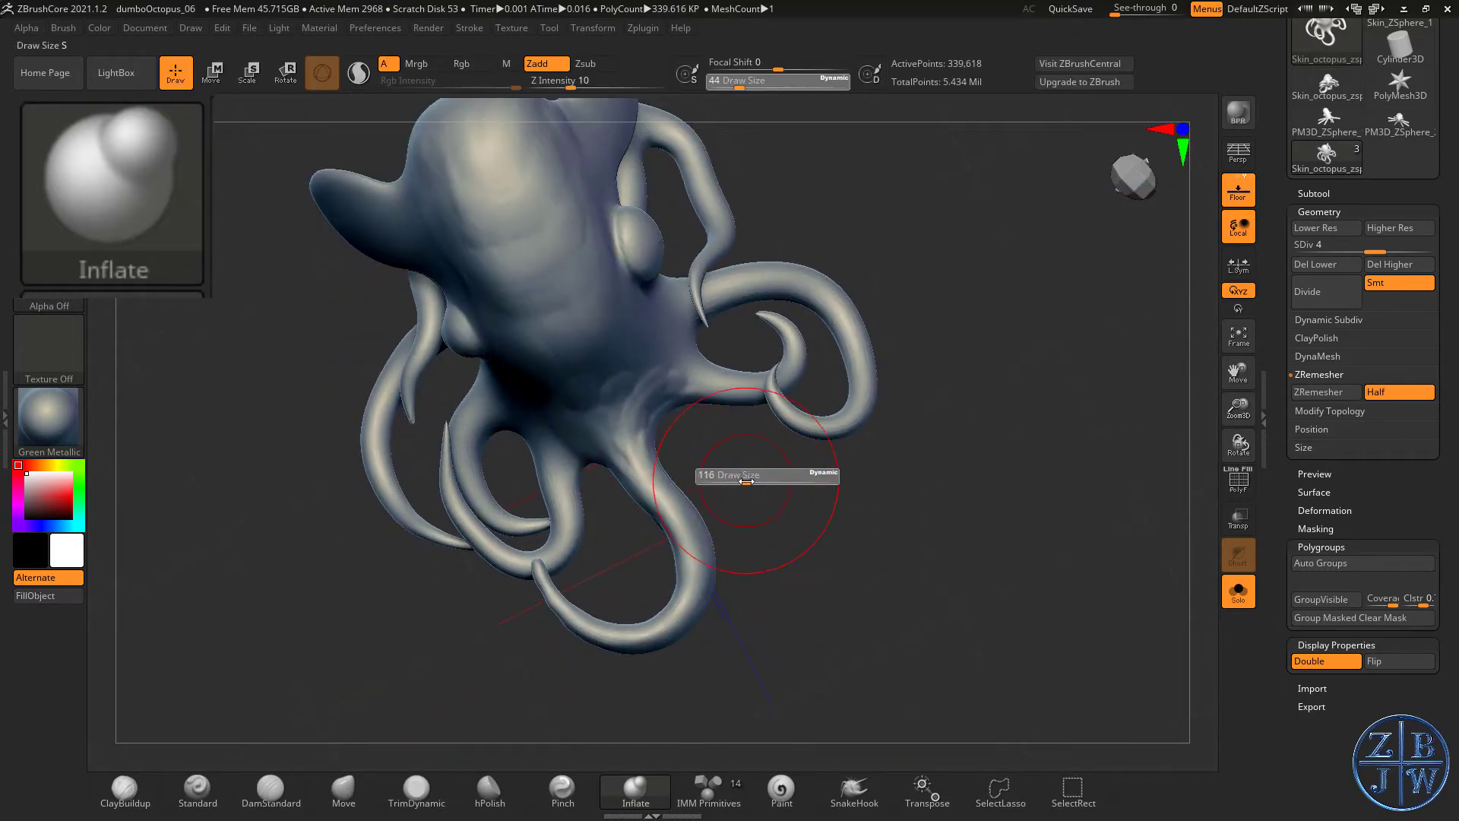
- Smooth the lower head where it flows into the front tentacle, at subdivision level 3 with draw size 120
drag(855, 495, 811, 522)
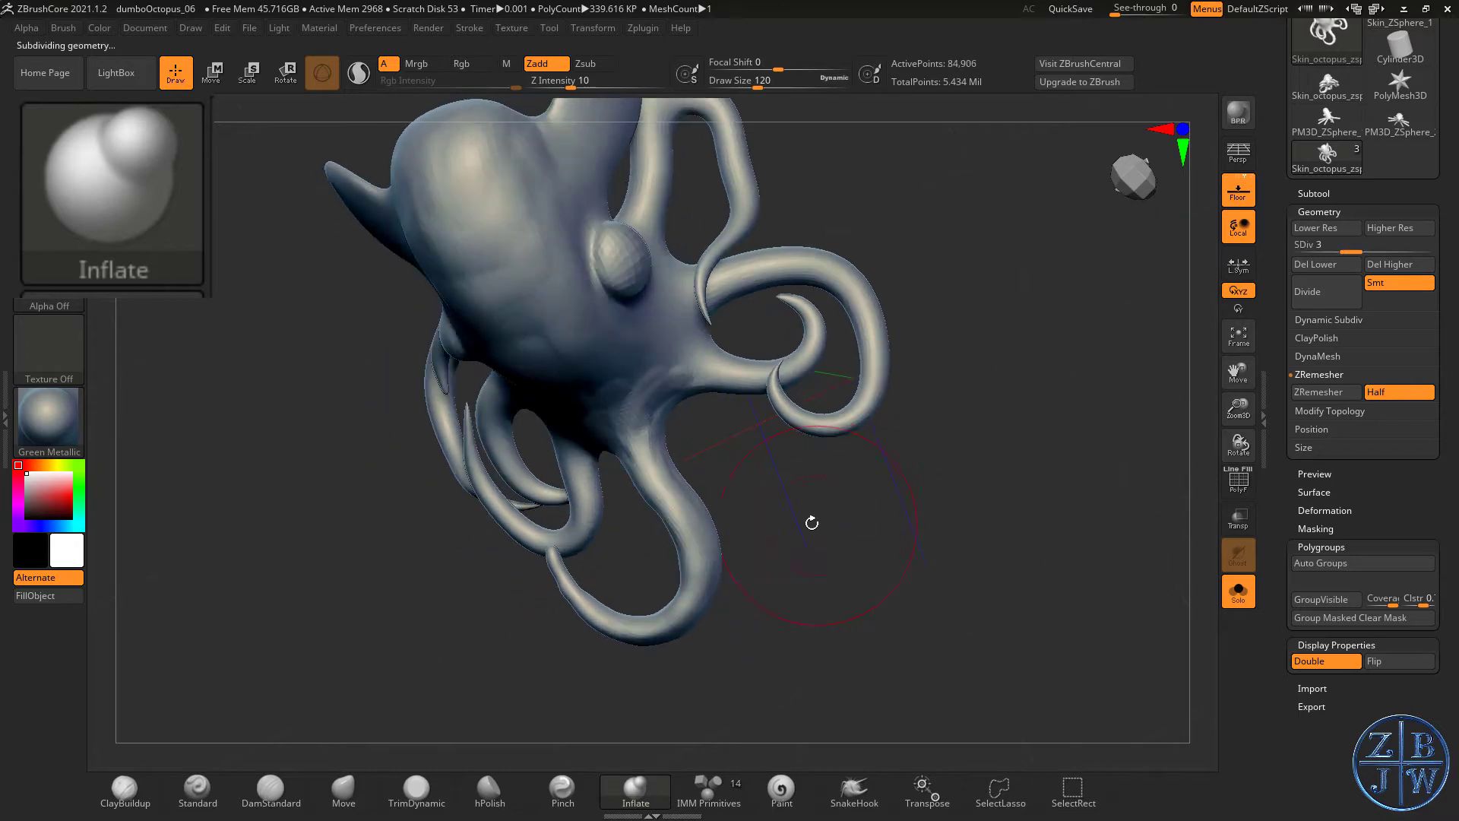
mouse_move(718, 507)
mouse_down()
mouse_move(669, 456)
mouse_move(684, 472)
mouse_up()
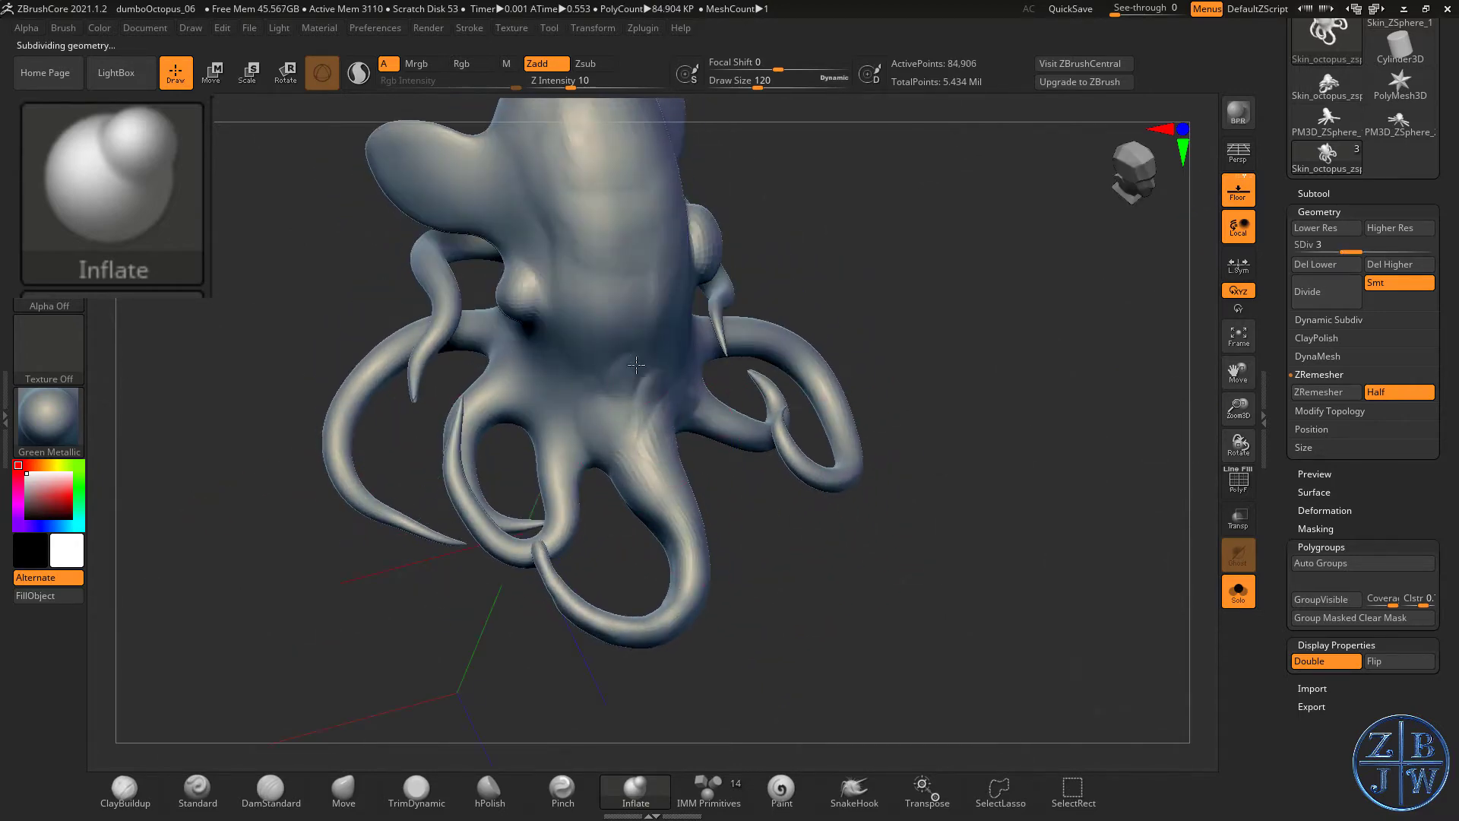
drag(760, 532, 668, 294)
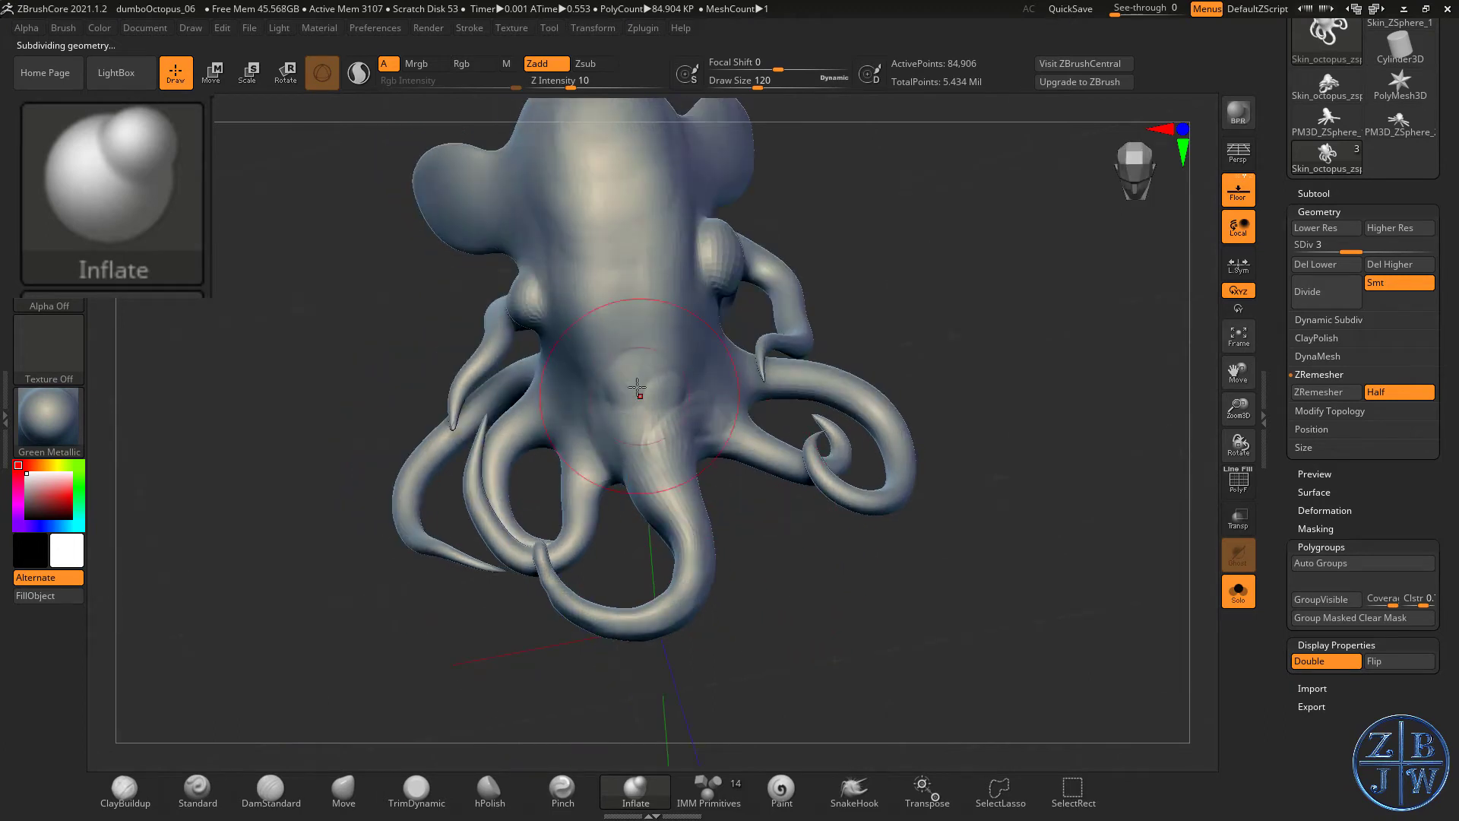
mouse_move(651, 373)
shift+mouse_down()
mouse_move(695, 601)
mouse_move(646, 577)
mouse_move(654, 403)
mouse_move(647, 508)
shift+mouse_up()
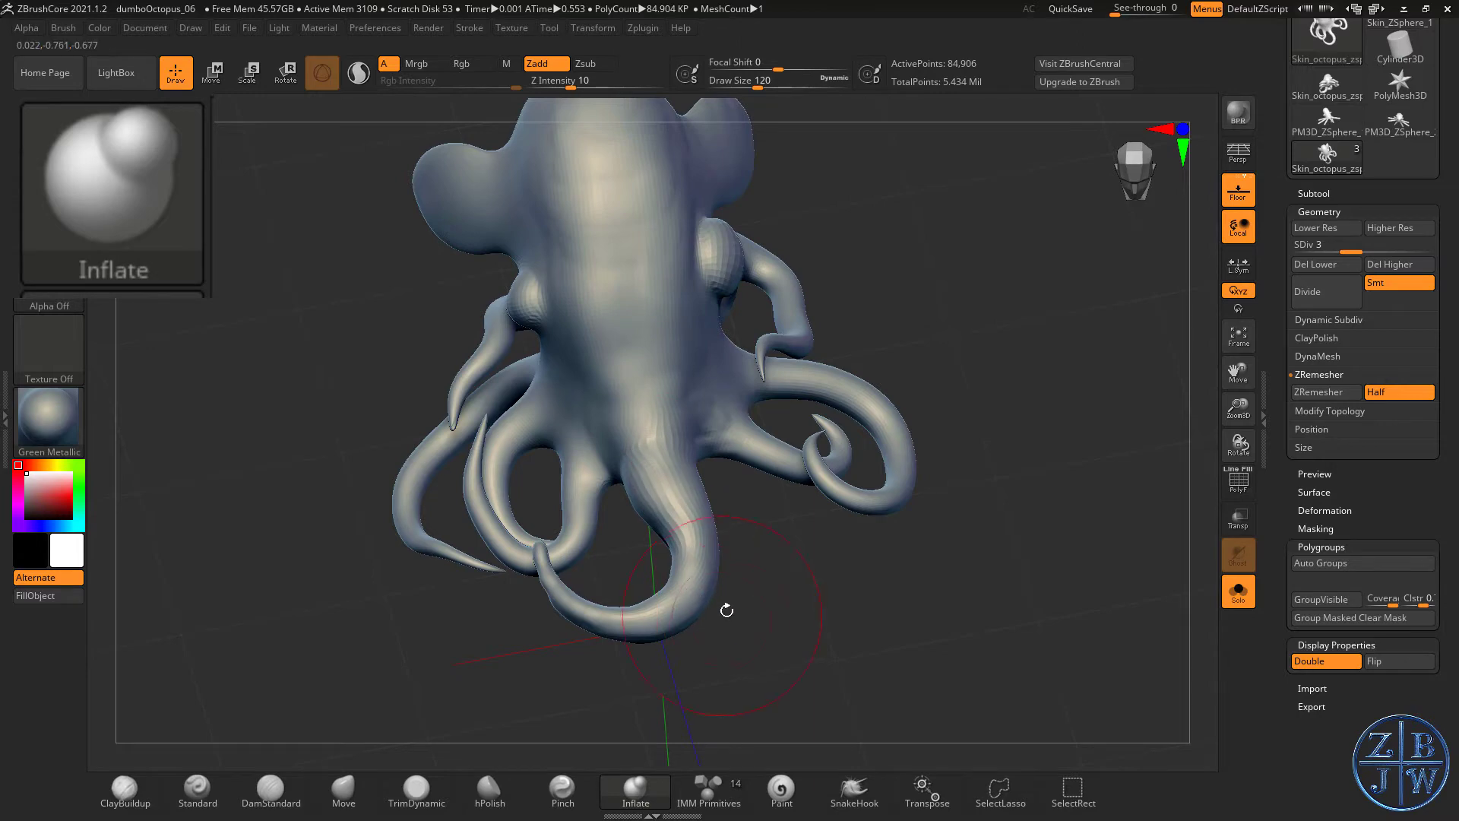
- Enlarge the draw size to 158 and smooth the front tentacle's curled end
mouse_move(723, 609)
mouse_down()
mouse_move(753, 646)
mouse_move(742, 652)
mouse_up()
key(s)
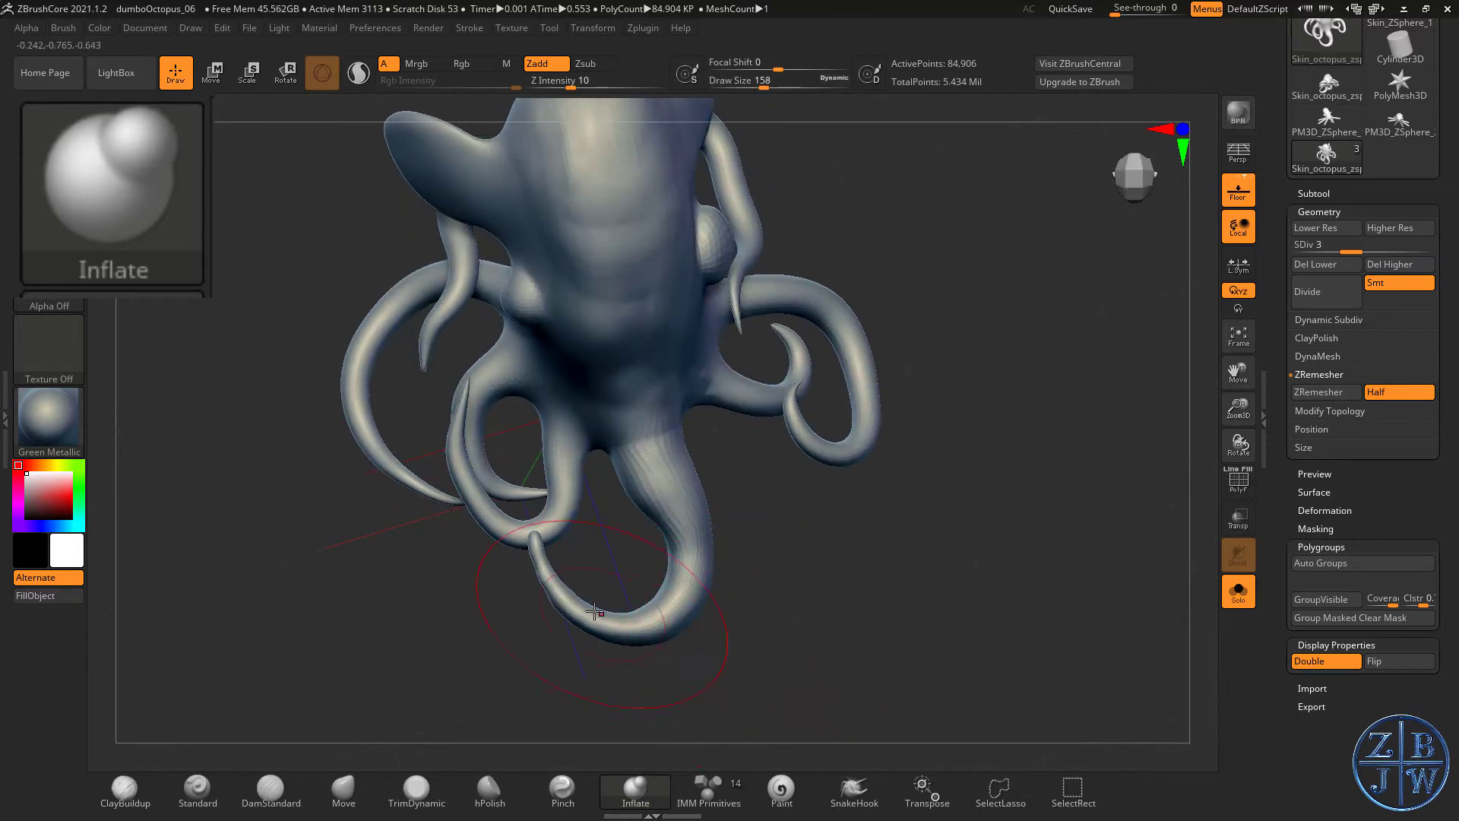
key(shift)
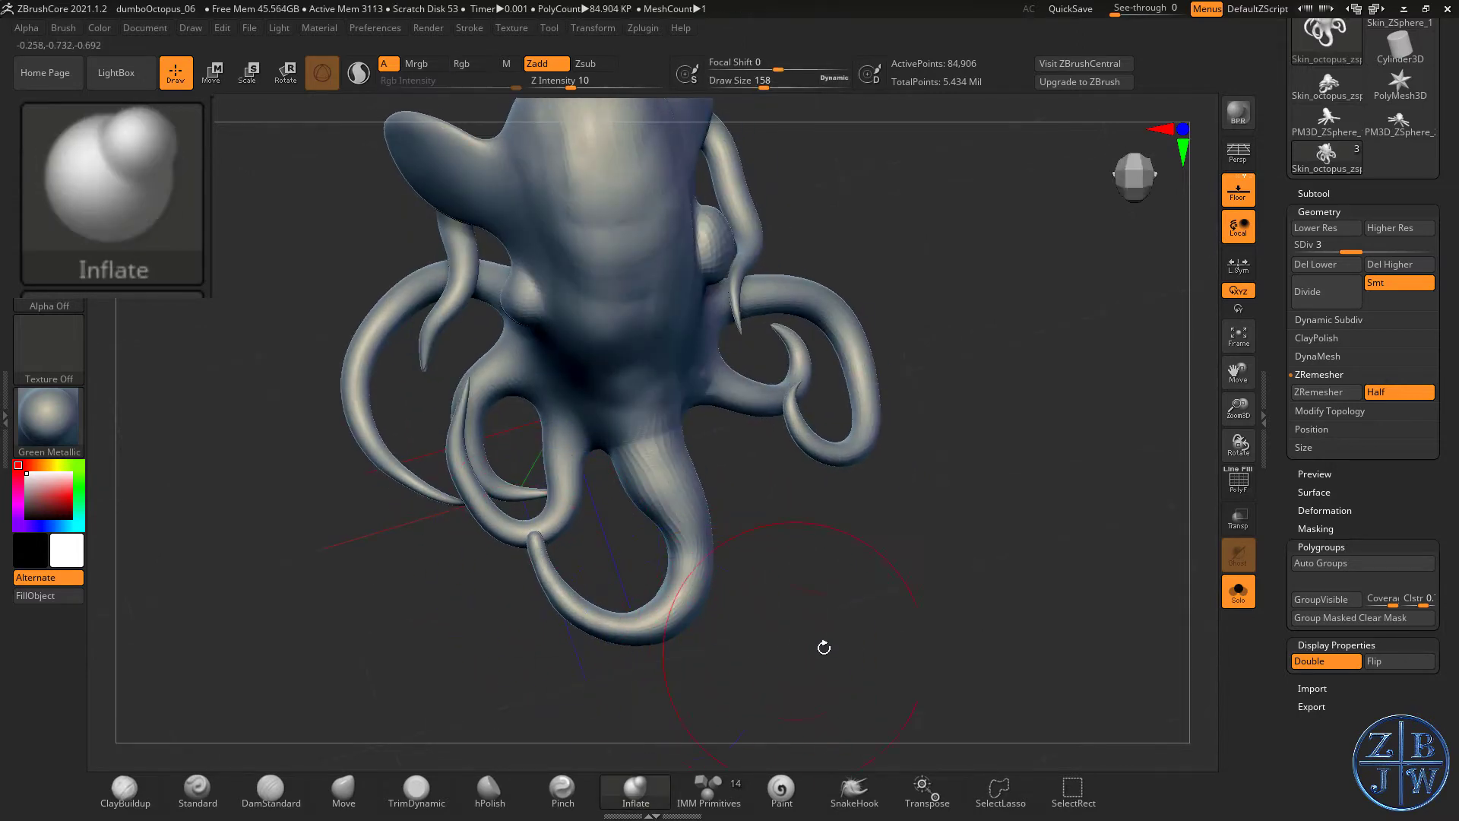
- Lower the octopus mesh to subdivision level 1 and choose the Move Topological brush
mouse_move(824, 645)
mouse_down()
mouse_move(932, 530)
mouse_move(1150, 492)
mouse_move(1193, 456)
mouse_up()
drag(1246, 411, 1246, 494)
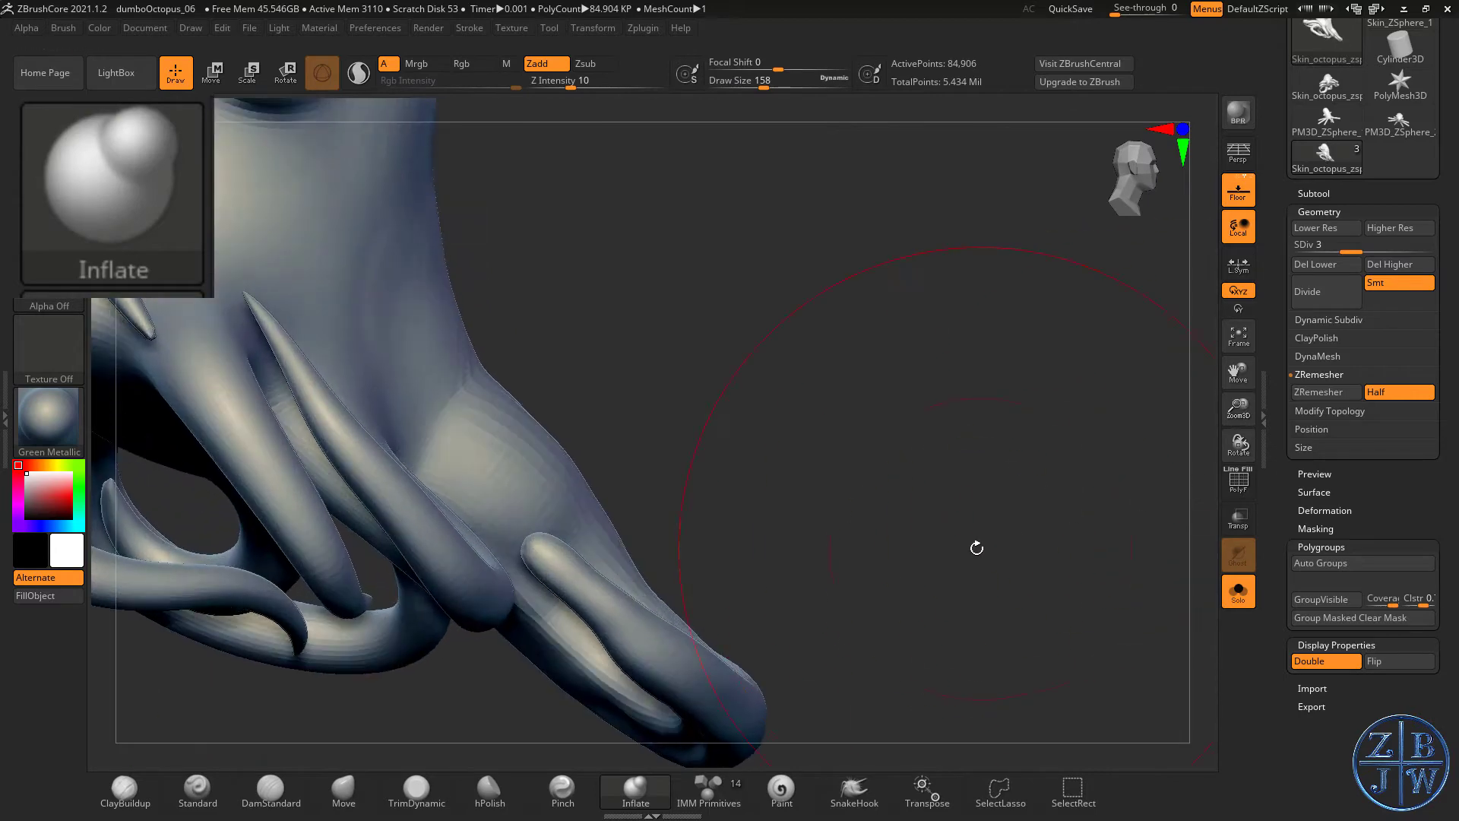
drag(977, 548, 1087, 501)
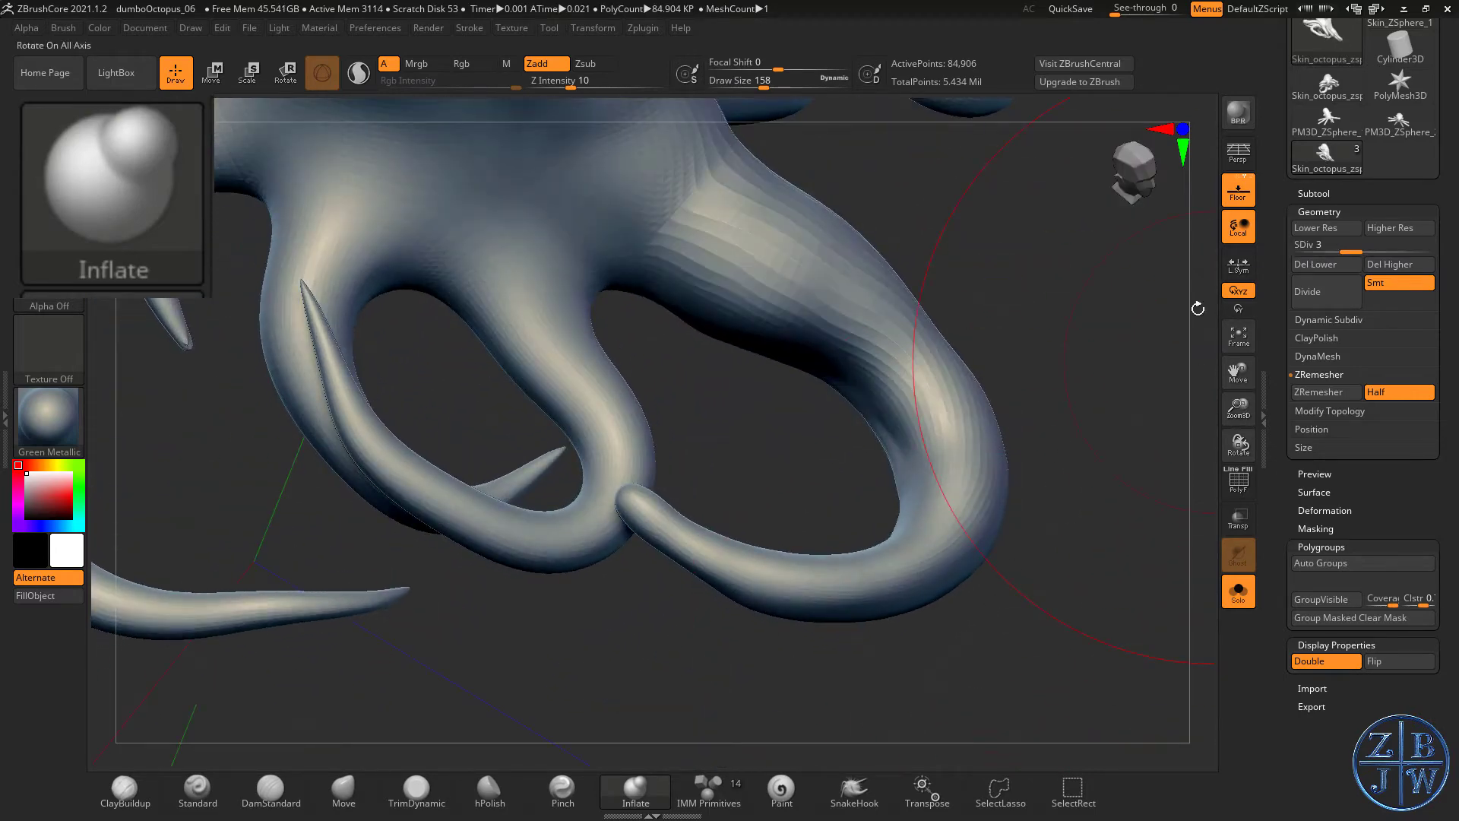
mouse_move(578, 653)
mouse_down()
mouse_move(608, 637)
mouse_move(642, 514)
mouse_move(681, 646)
mouse_move(700, 619)
mouse_move(675, 554)
mouse_up()
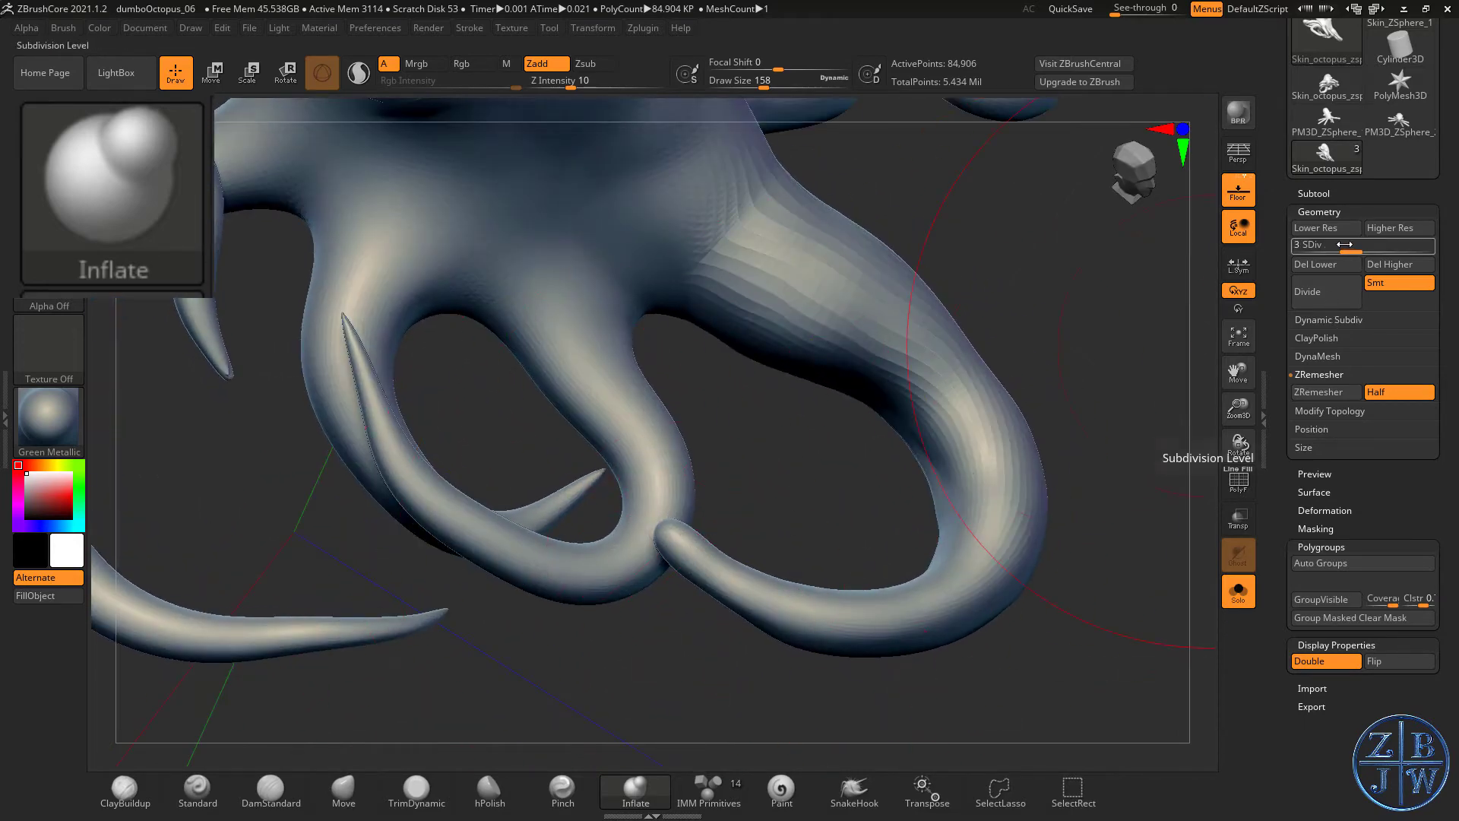
drag(1345, 244, 1338, 247)
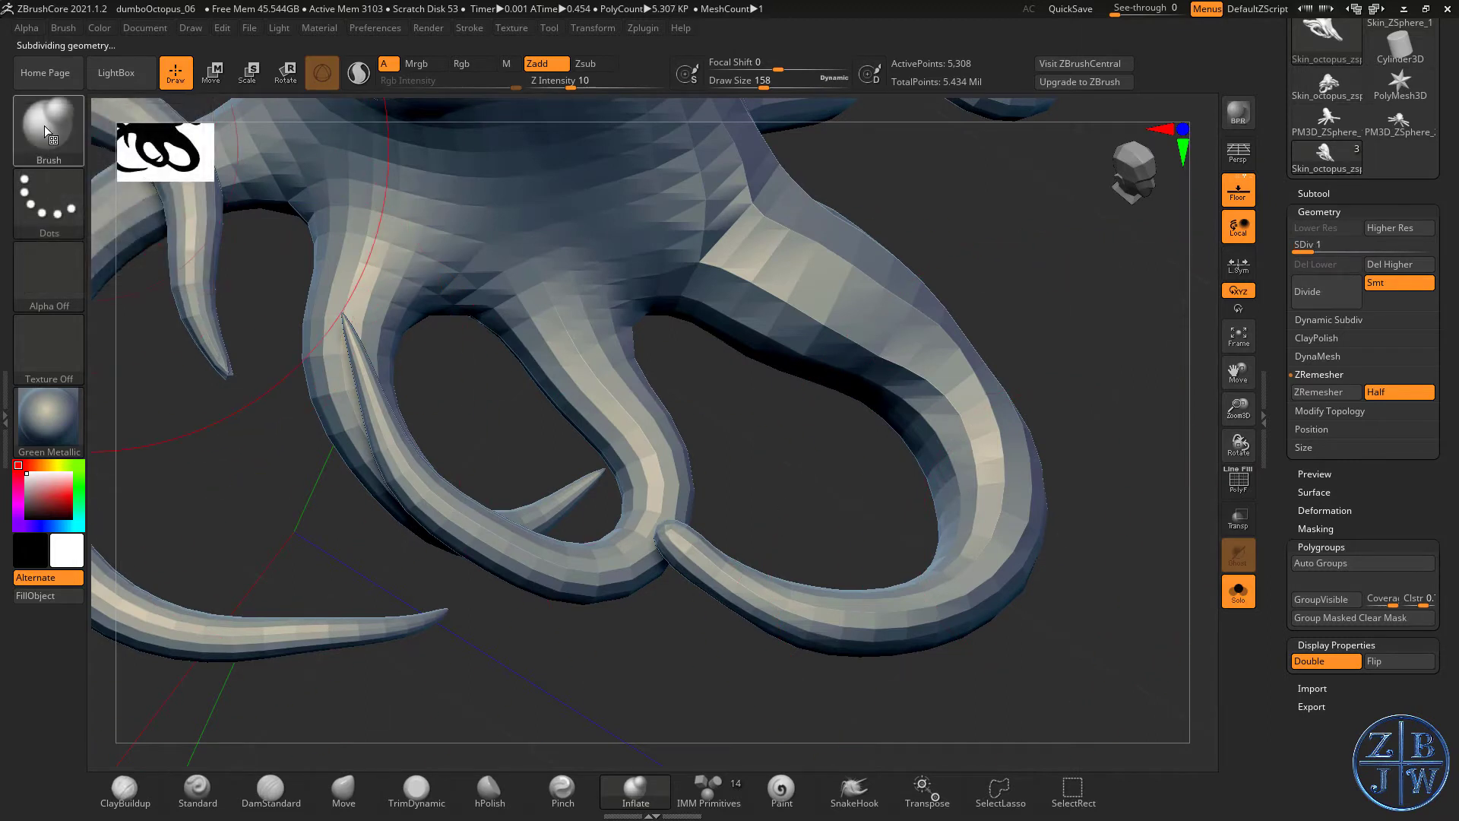
click(45, 131)
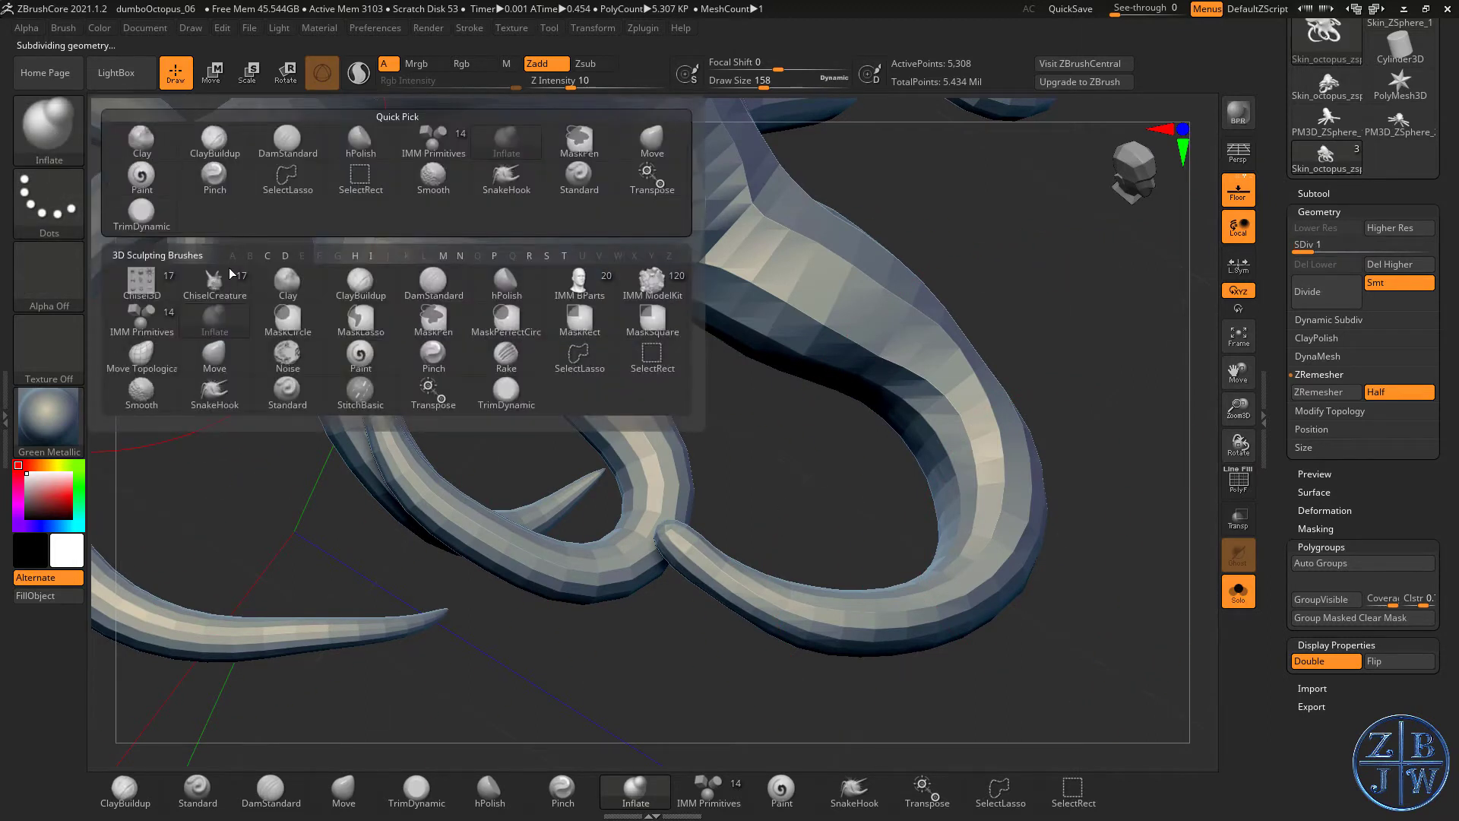
click(152, 358)
- Set the draw size to 90 and nudge the front tentacle's curled tip with the Move brush
key(bracketleft)
key(bracketleft)
key(bracketleft)
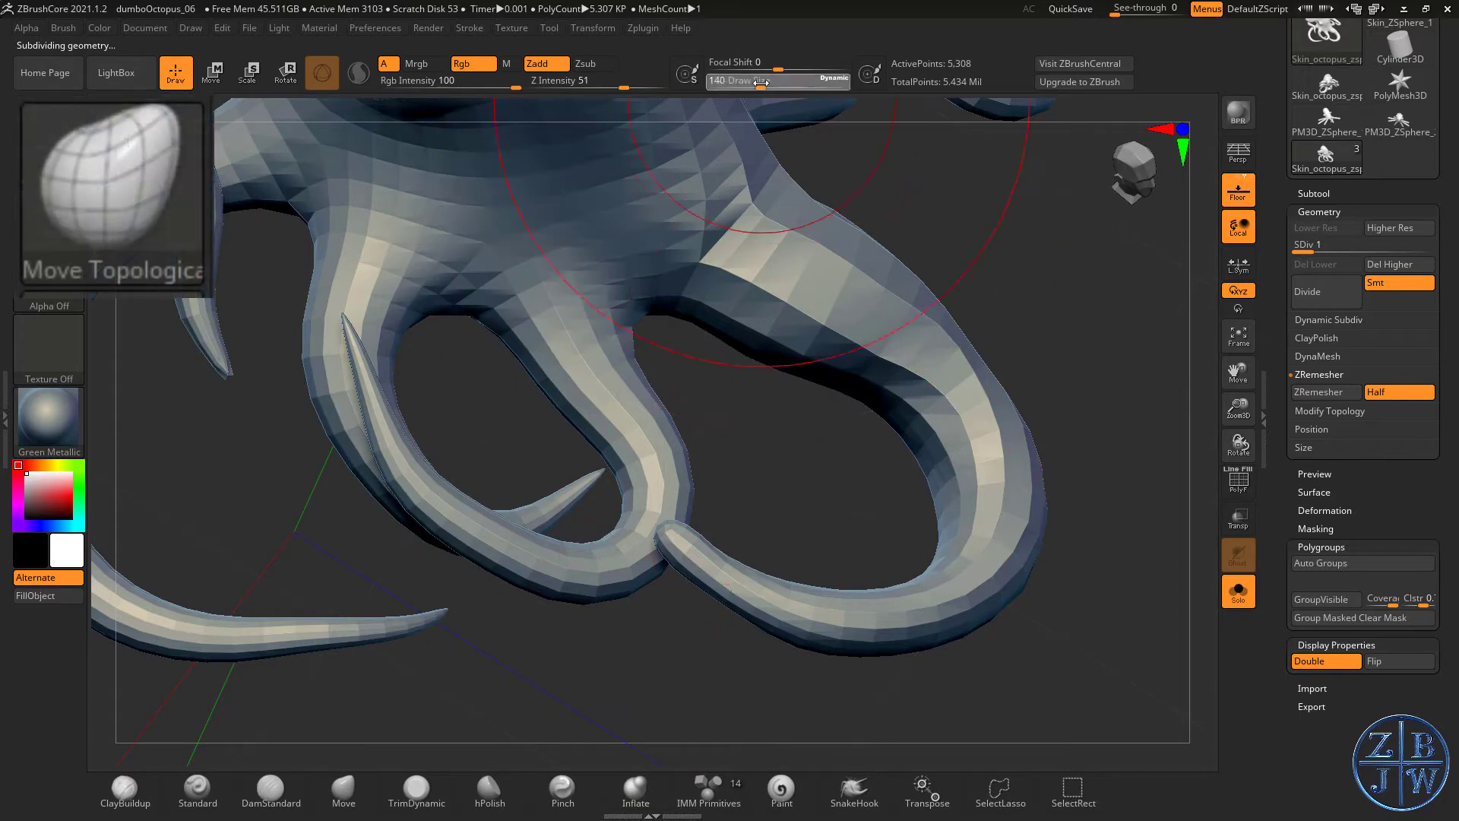
drag(800, 550, 707, 537)
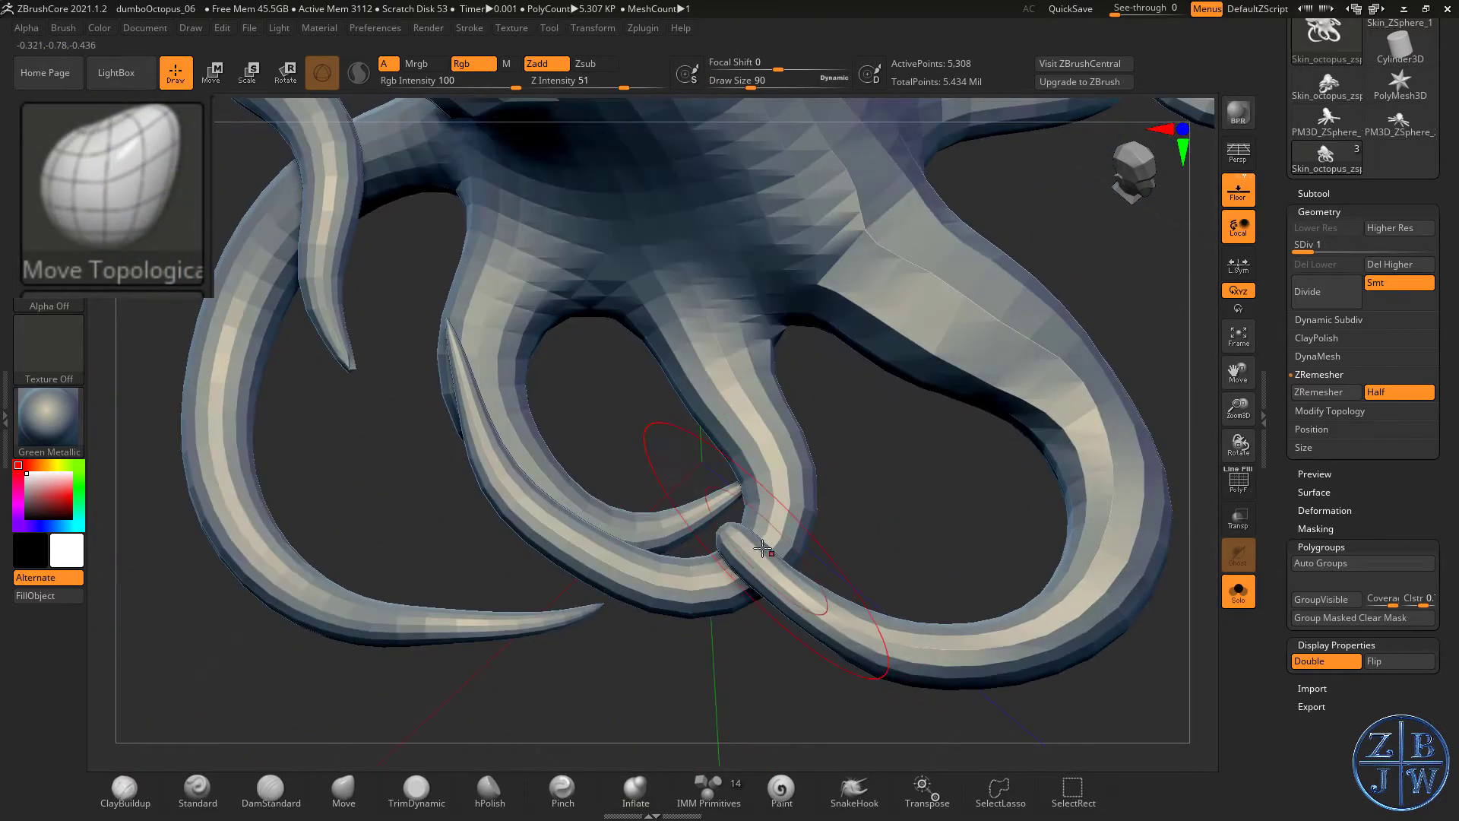
drag(904, 582, 892, 590)
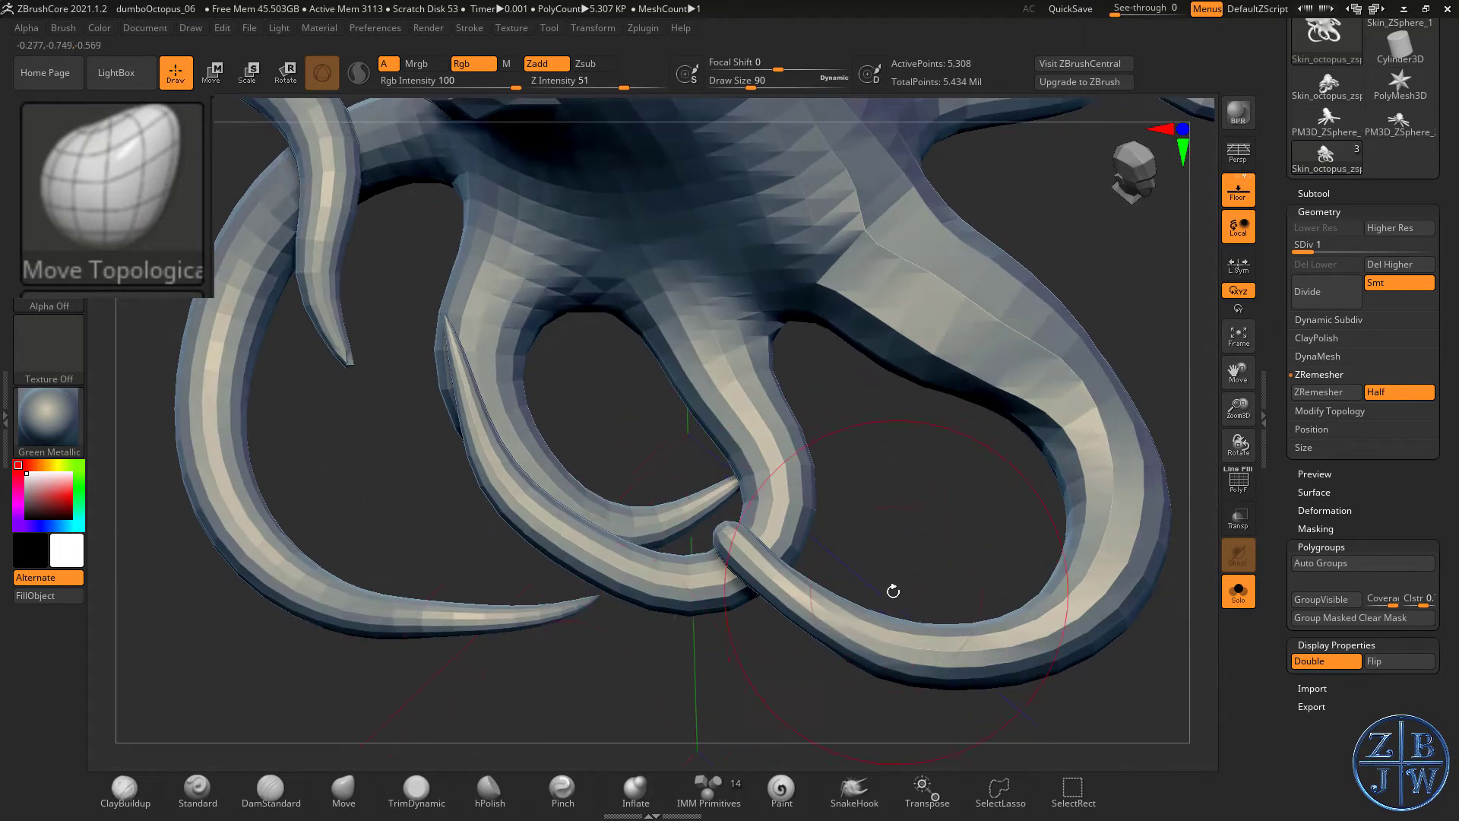
click(352, 786)
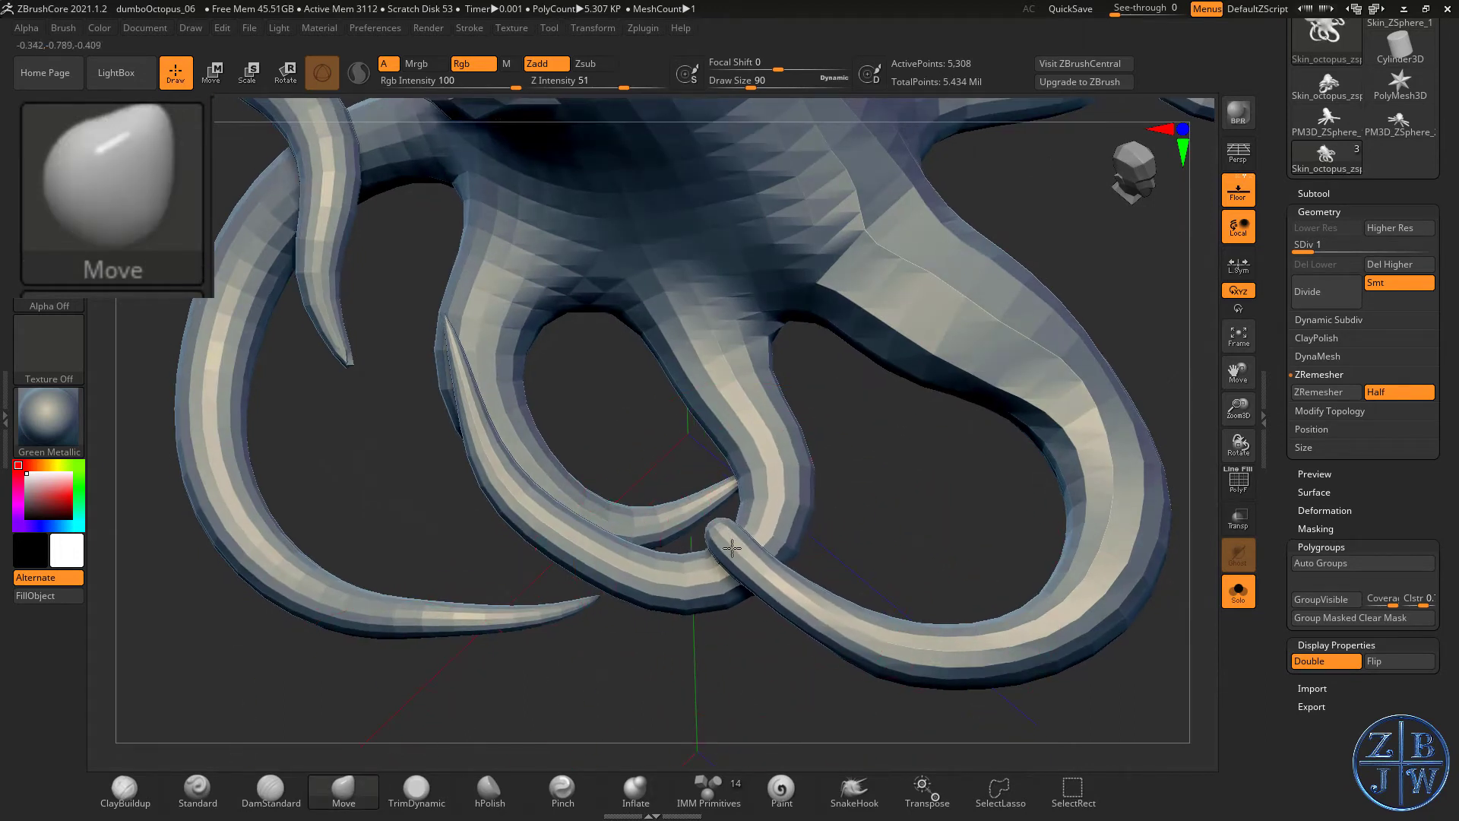
drag(732, 548, 768, 568)
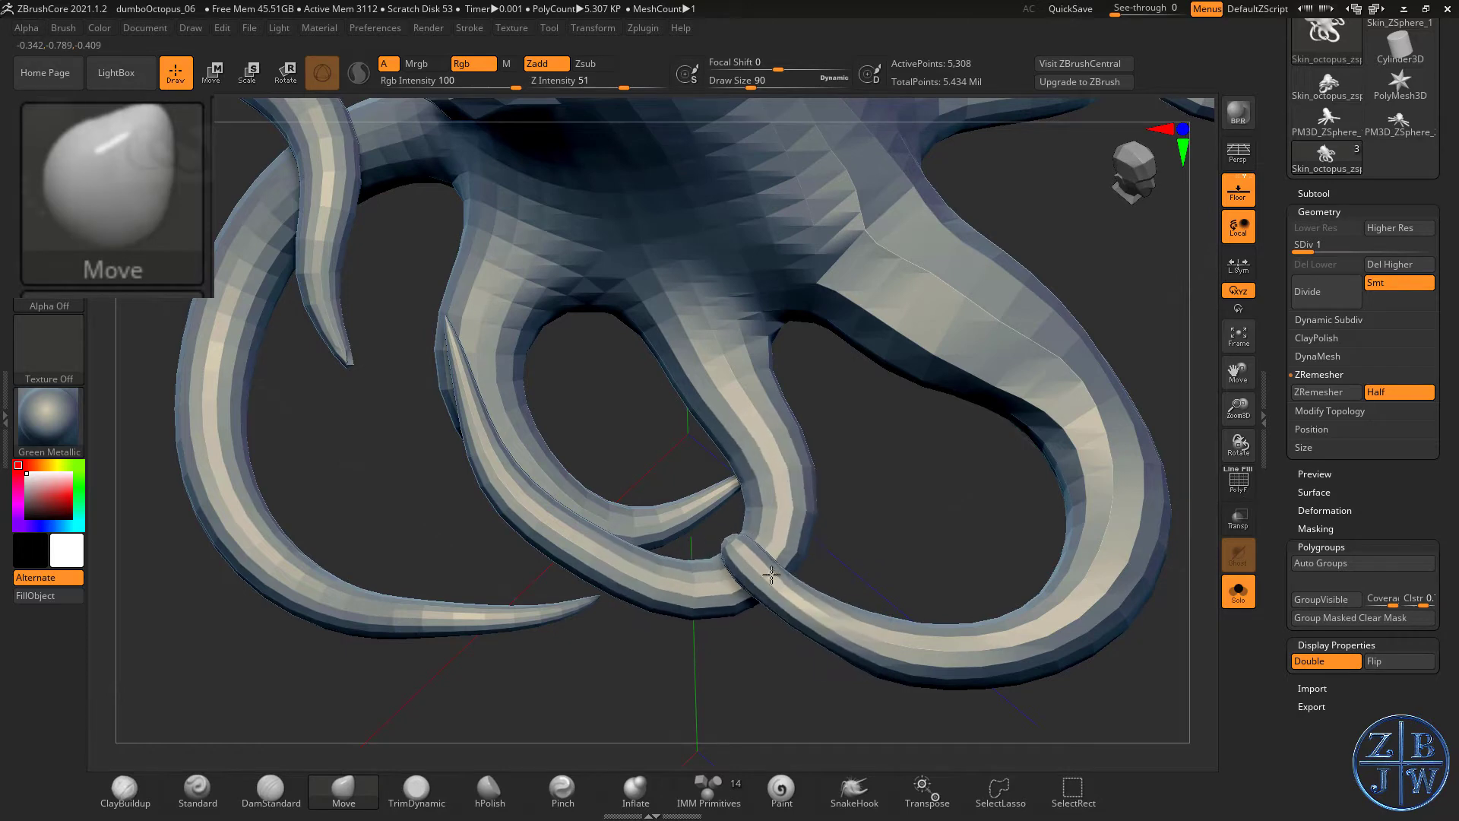
- Pull the front tentacle's tip past the neighbouring tentacle using the Move Topological brush
key(b)
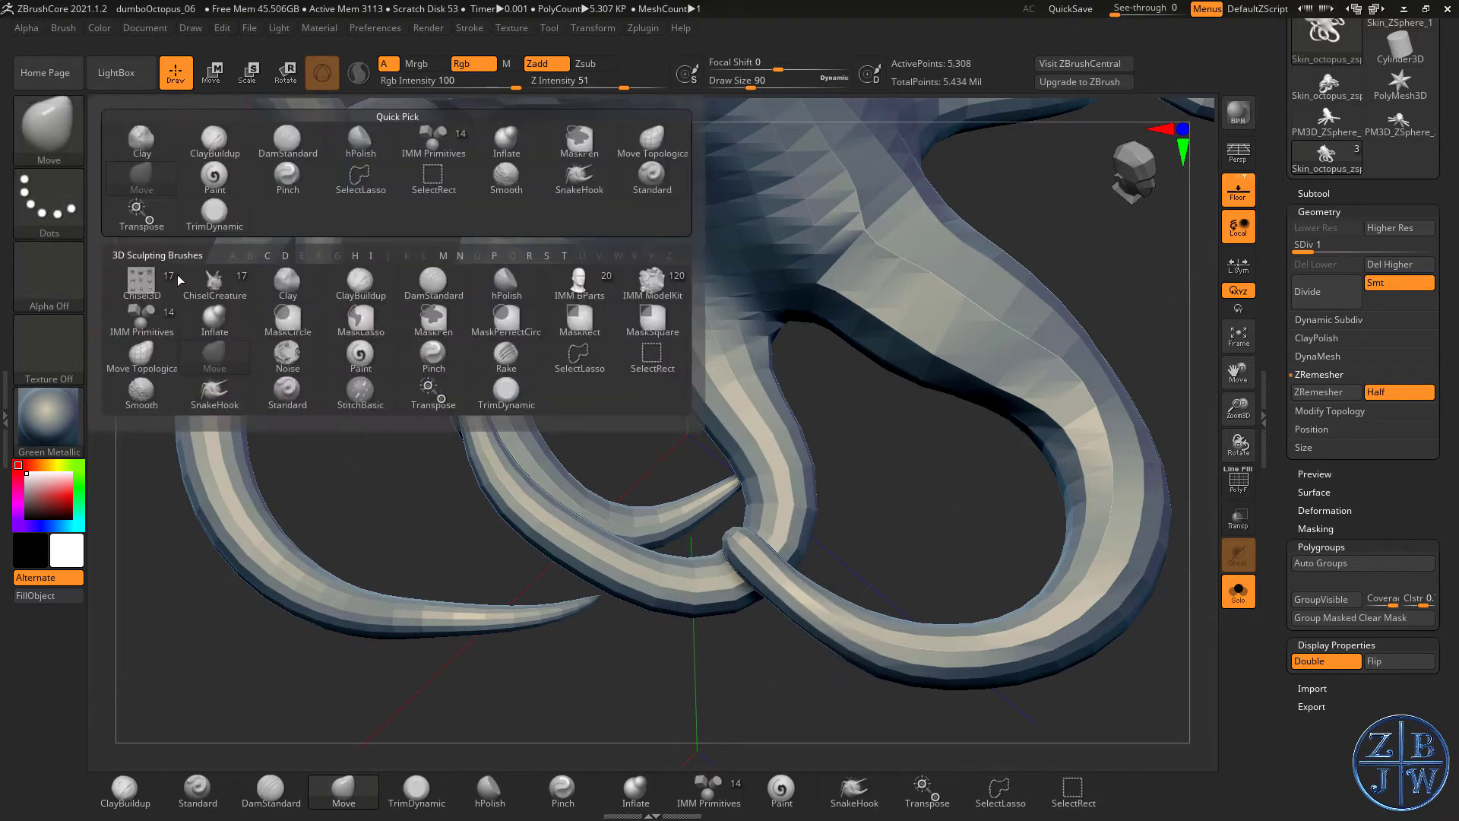
click(141, 355)
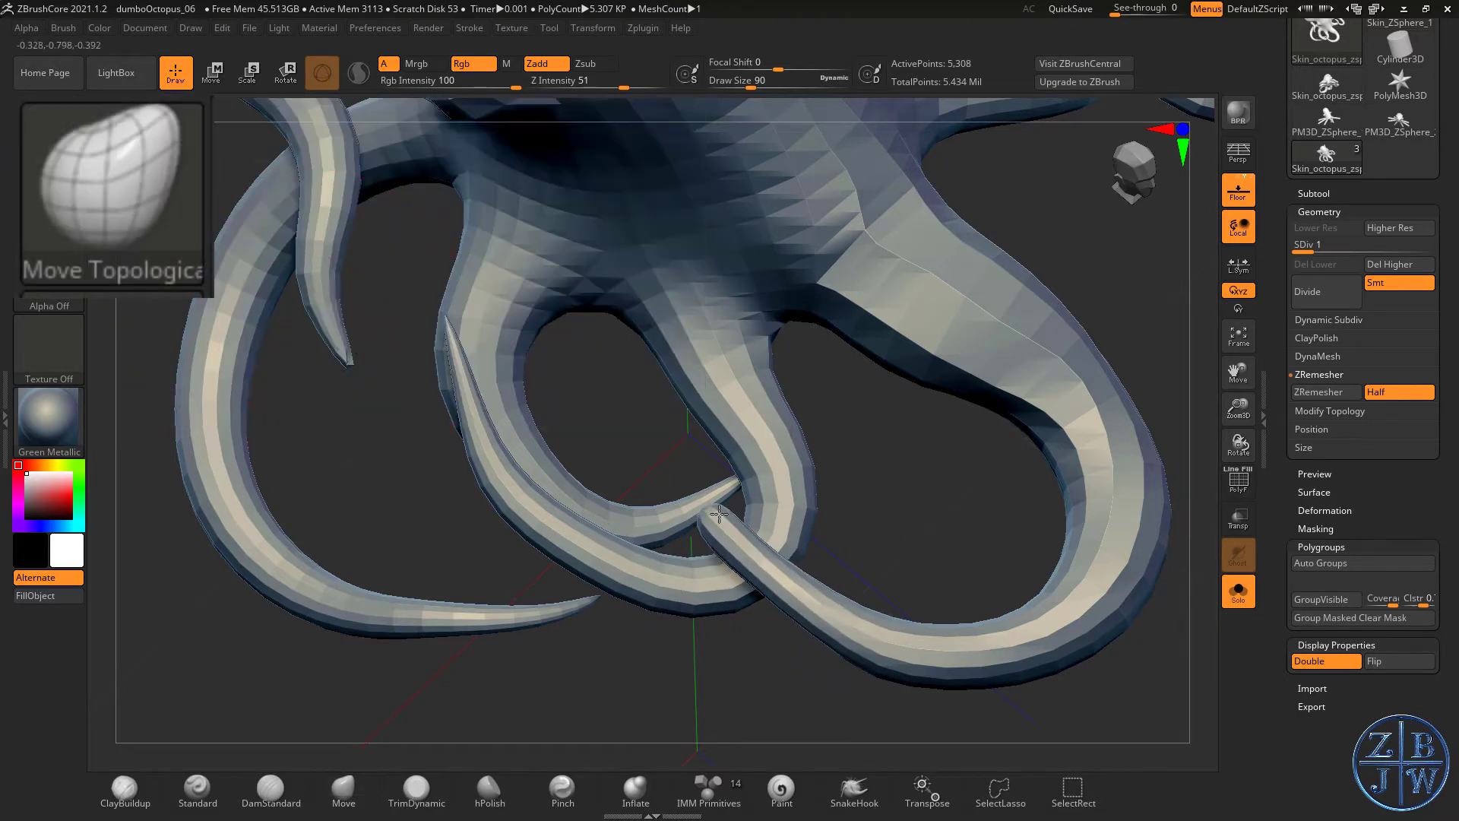
mouse_move(736, 674)
mouse_down()
mouse_move(772, 637)
mouse_move(763, 583)
mouse_up()
drag(698, 550, 722, 611)
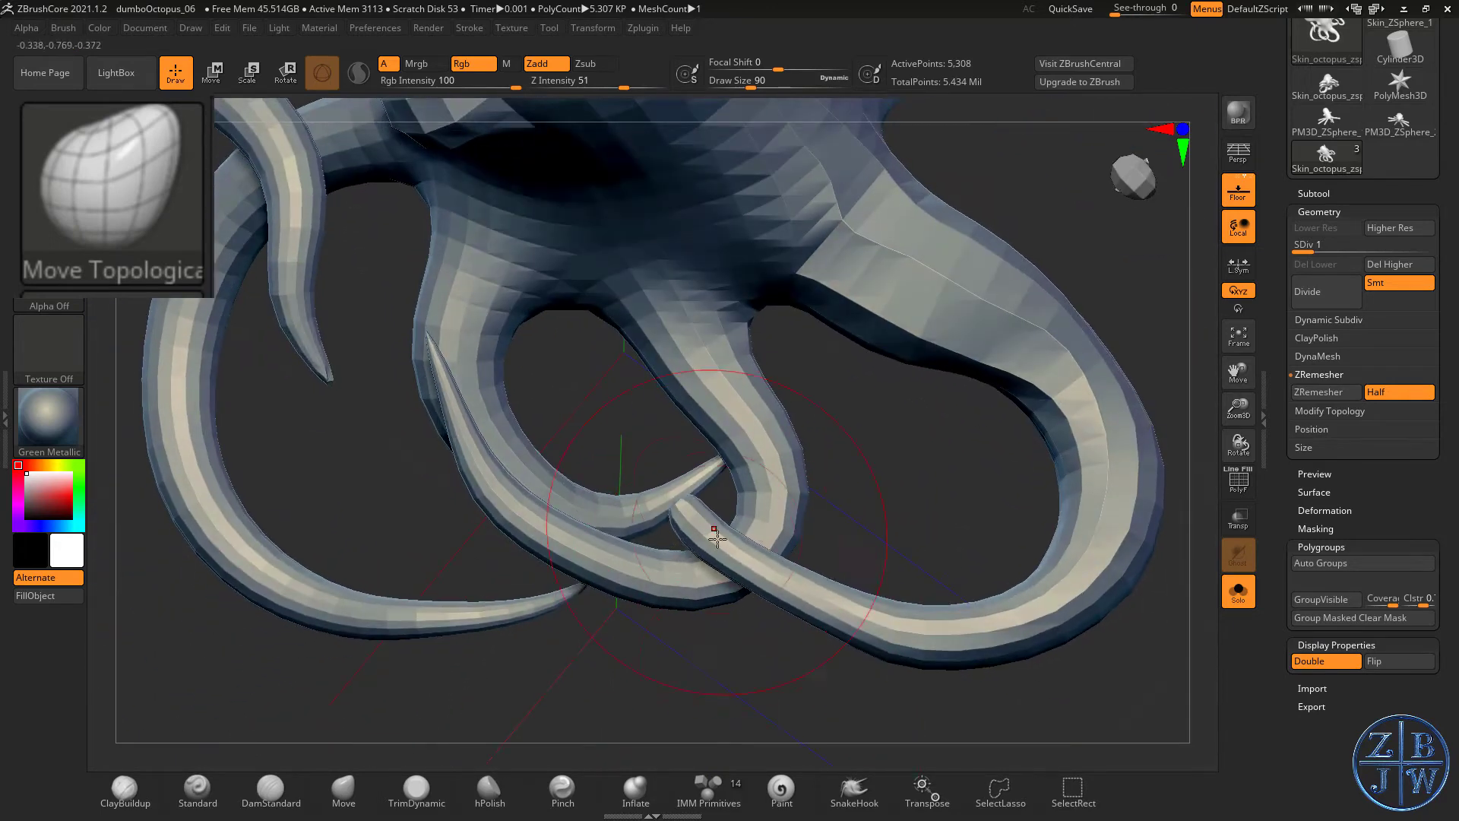
- Reduce the draw size to 46 and bend the front tentacle's tip around the neighbouring tentacle
drag(725, 664, 702, 660)
key(s)
drag(705, 651, 656, 547)
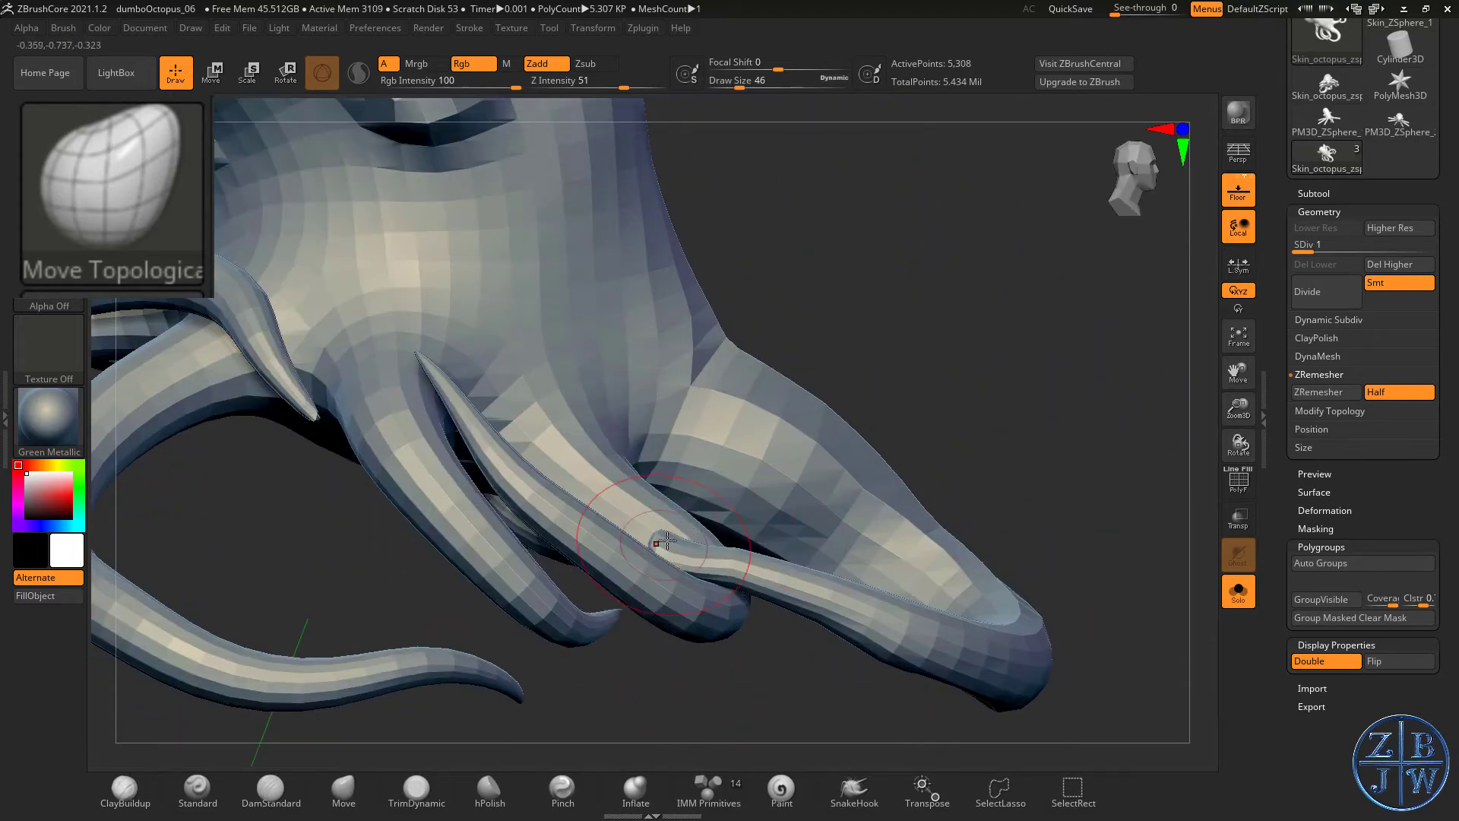
drag(758, 635, 745, 584)
mouse_move(807, 501)
mouse_down()
mouse_move(705, 536)
mouse_move(836, 443)
mouse_move(831, 407)
mouse_move(703, 520)
mouse_move(699, 558)
mouse_move(733, 577)
mouse_up()
key(shift)
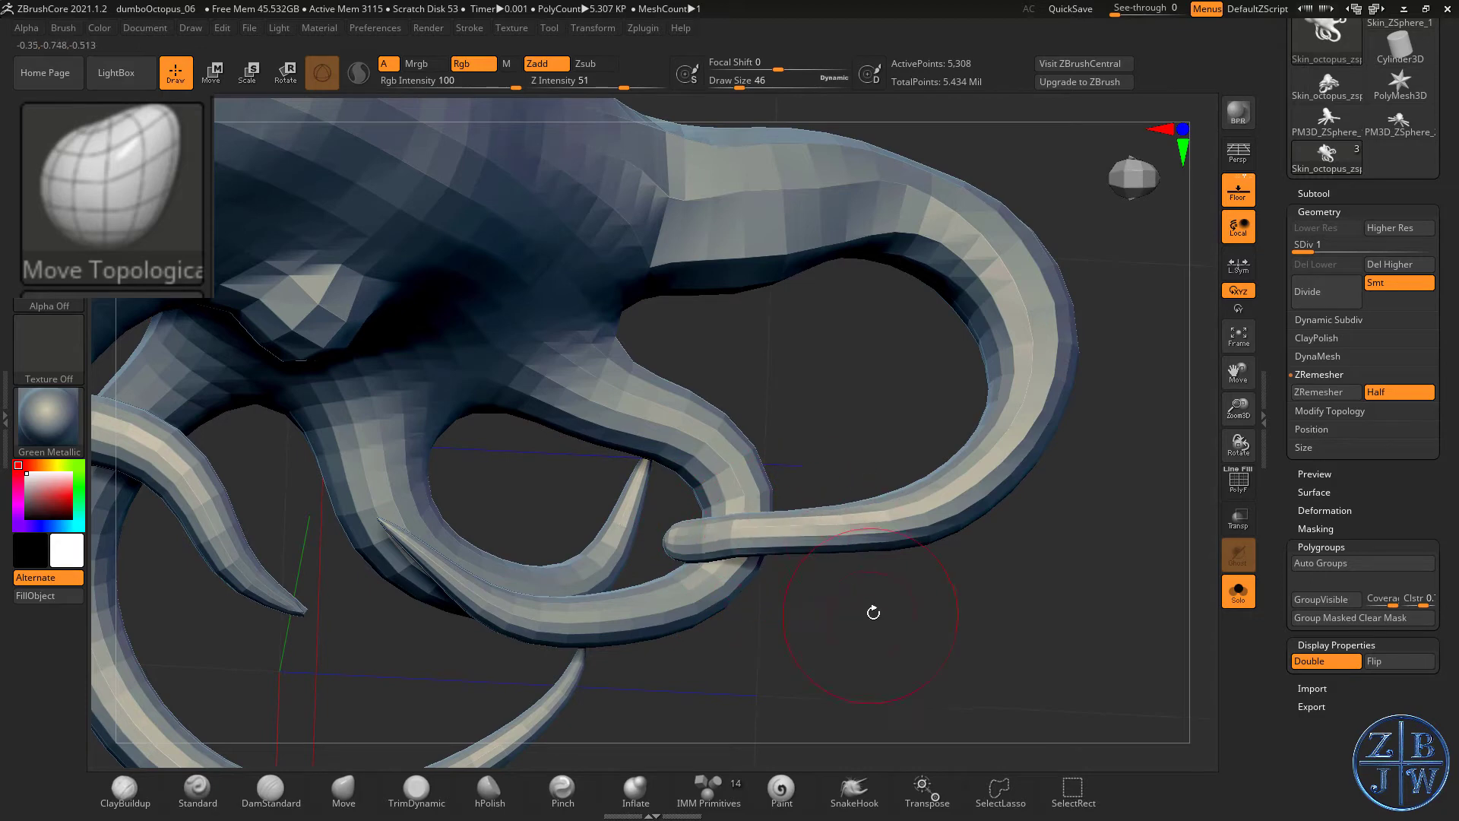
- Set the draw size to 65 and reshape the front tentacle's lower curve with Move Topological
mouse_move(873, 613)
mouse_down()
mouse_move(874, 628)
mouse_move(863, 605)
mouse_move(916, 627)
mouse_move(883, 665)
mouse_up()
key(s)
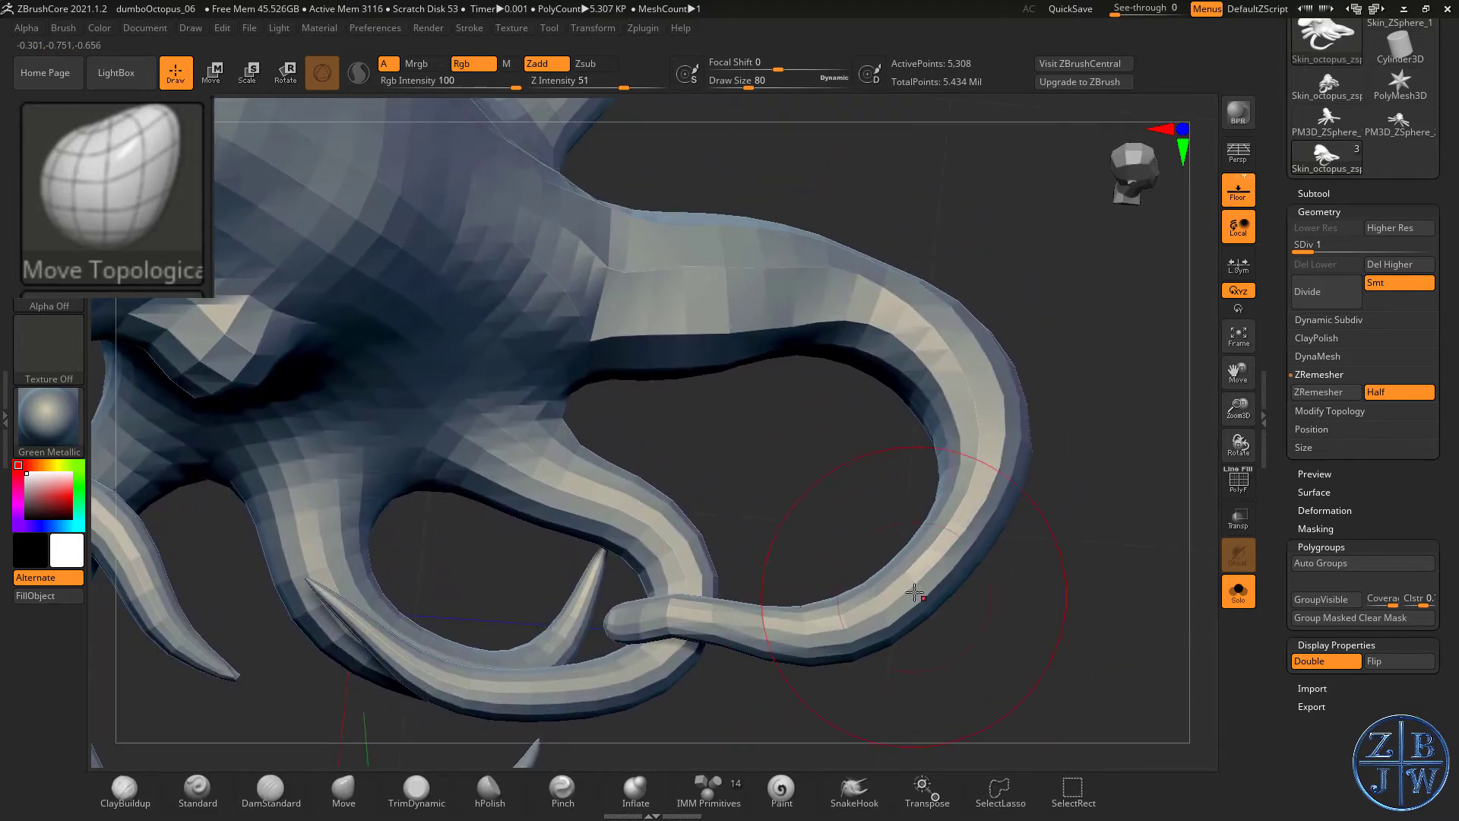
key(s)
drag(993, 560, 989, 560)
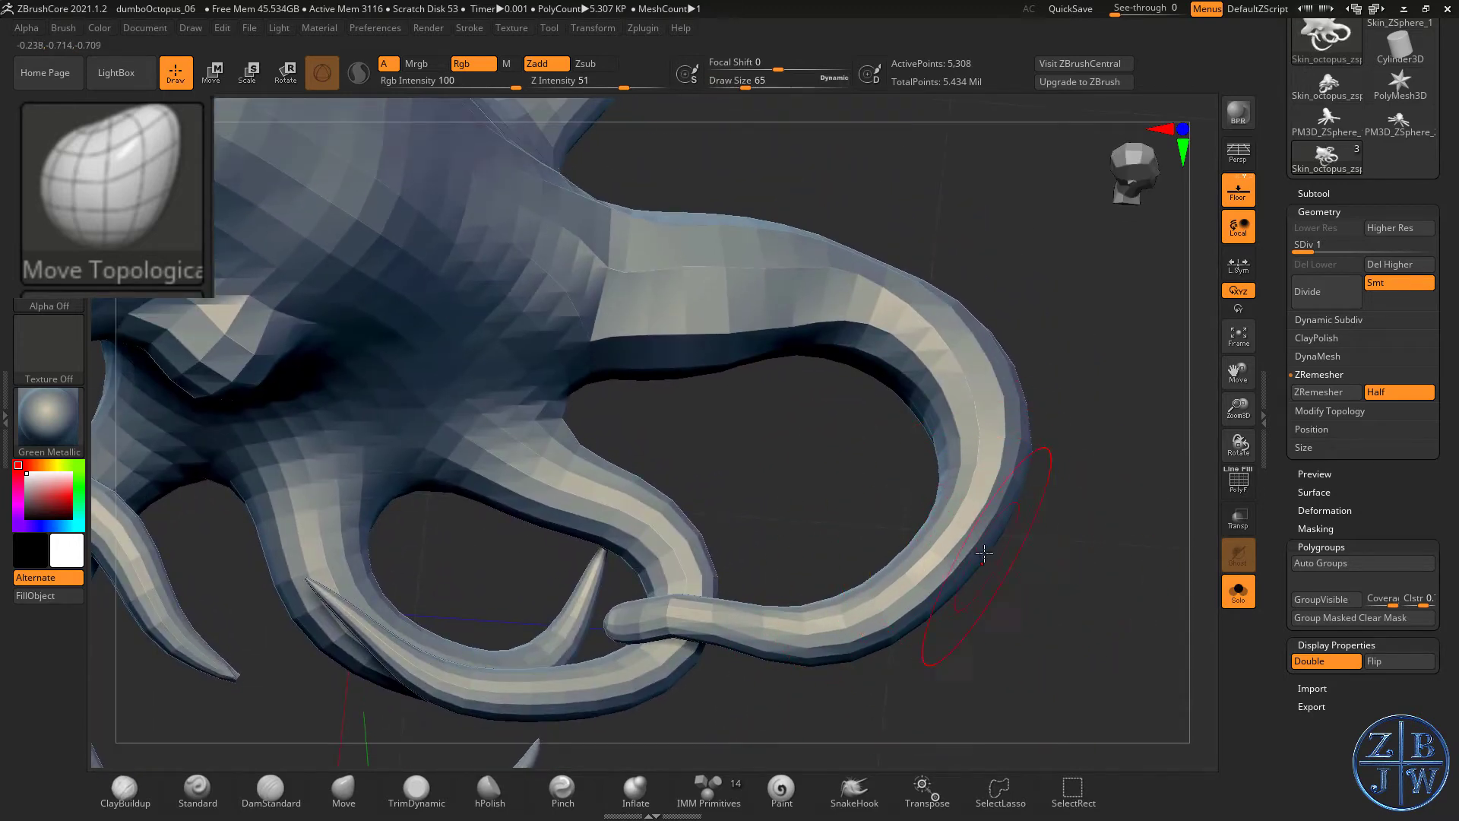
mouse_move(971, 557)
mouse_down()
mouse_move(967, 598)
mouse_move(885, 612)
mouse_move(864, 637)
mouse_up()
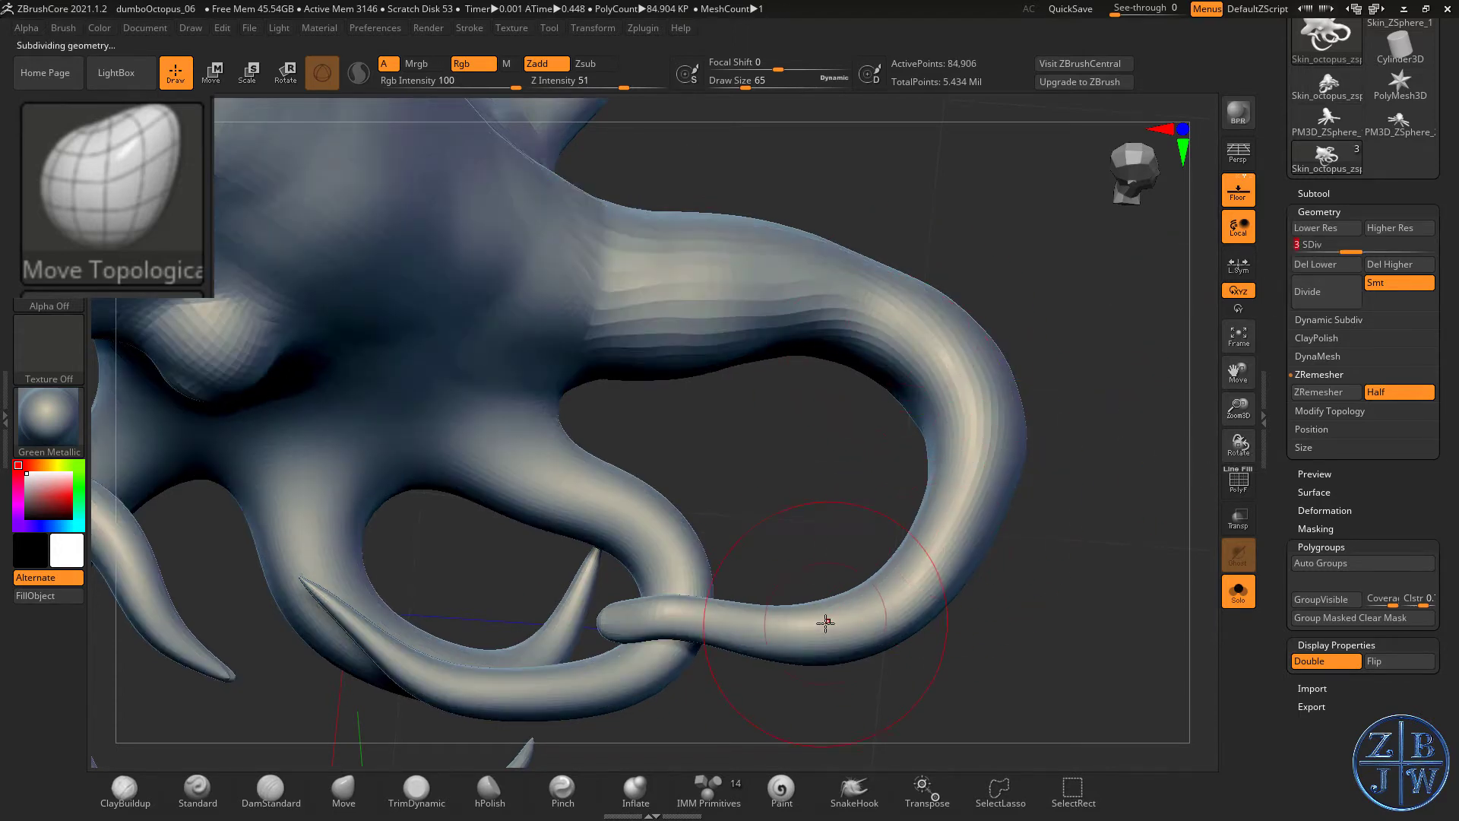
- Raise the mesh to subdivision level 6 and thicken the front tentacle's outer bend with the Move brush
drag(1362, 248, 1376, 248)
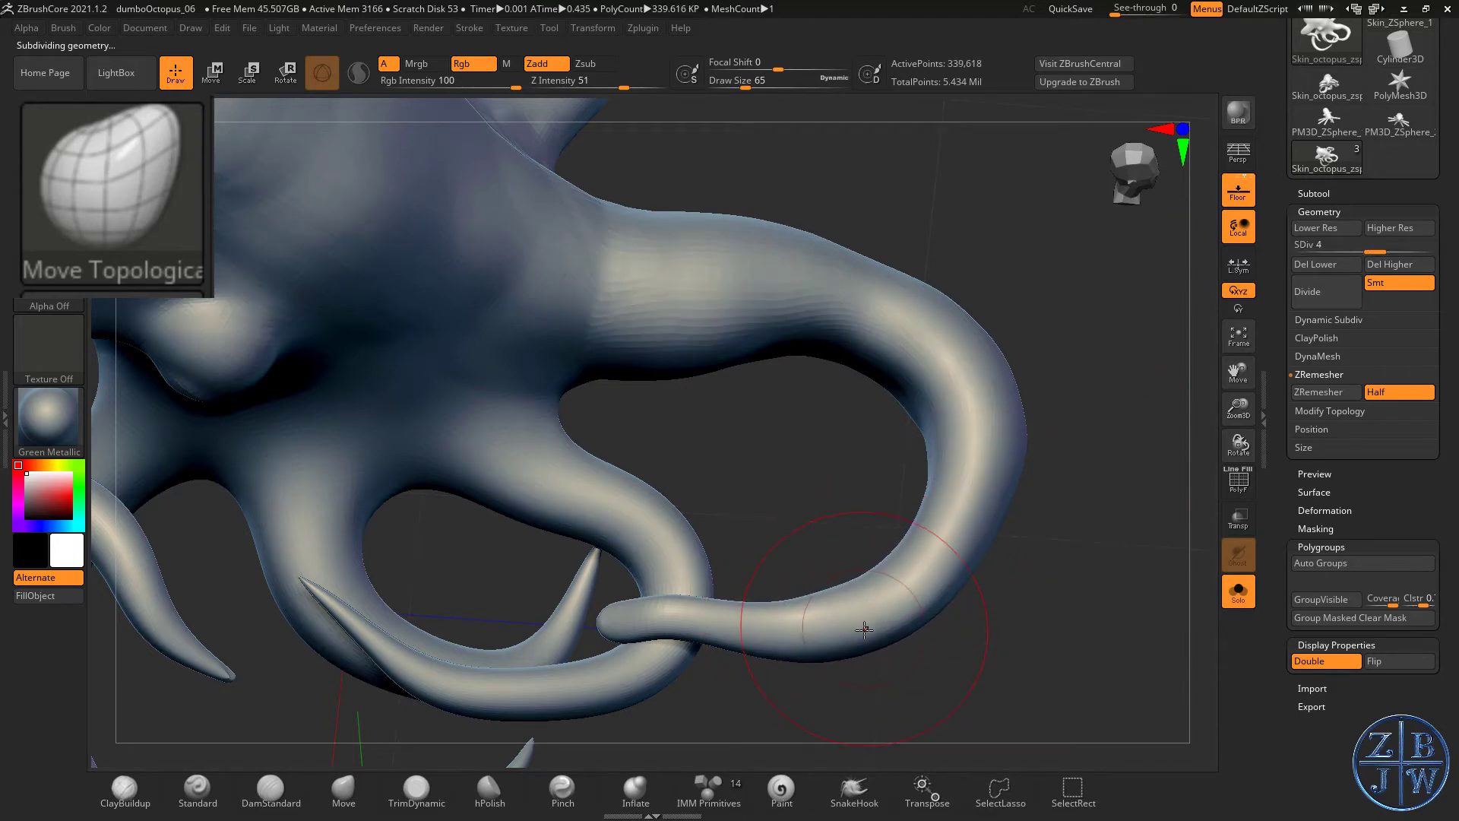
drag(1374, 240, 1425, 249)
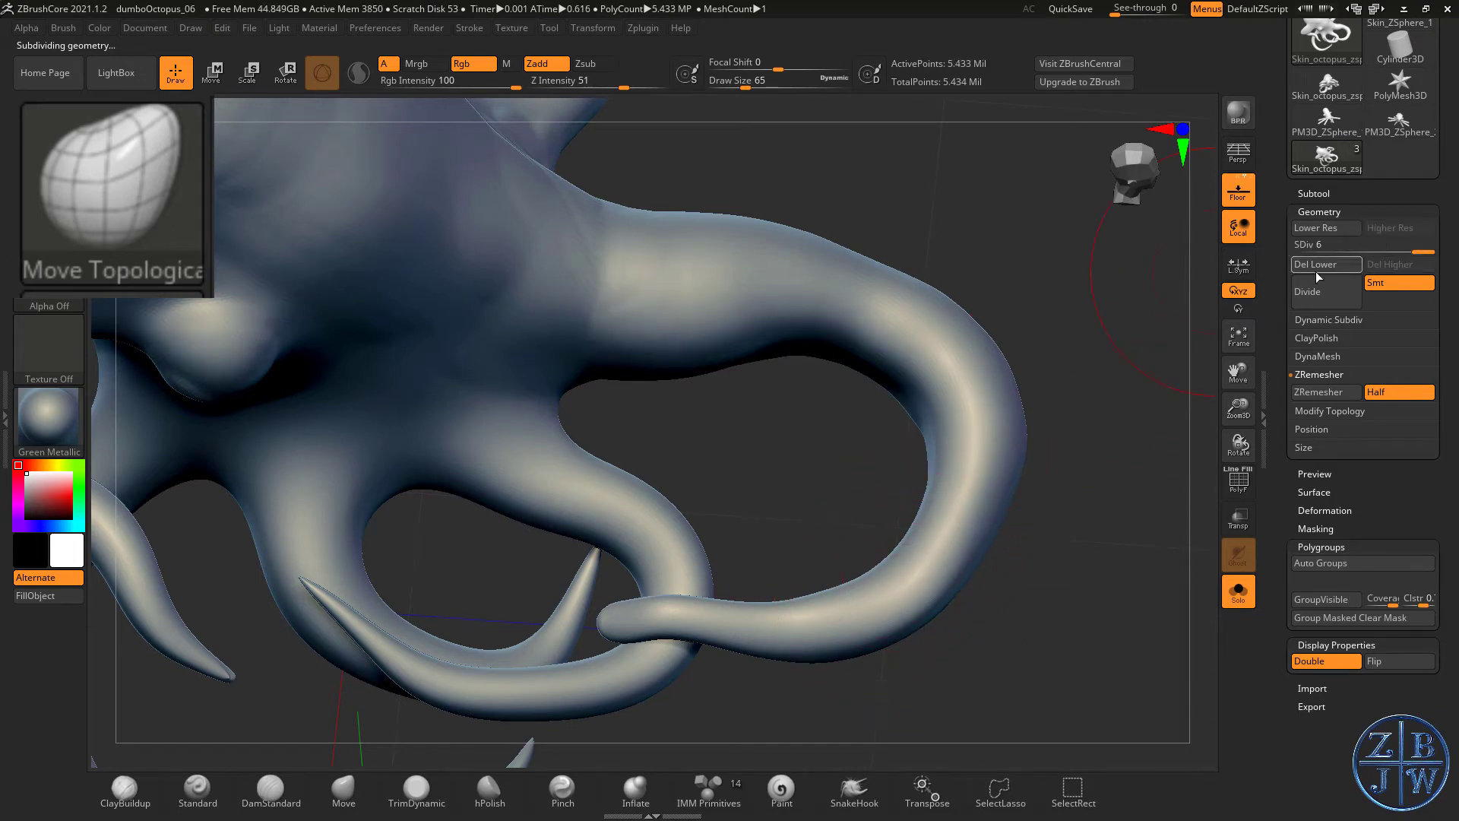
click(342, 802)
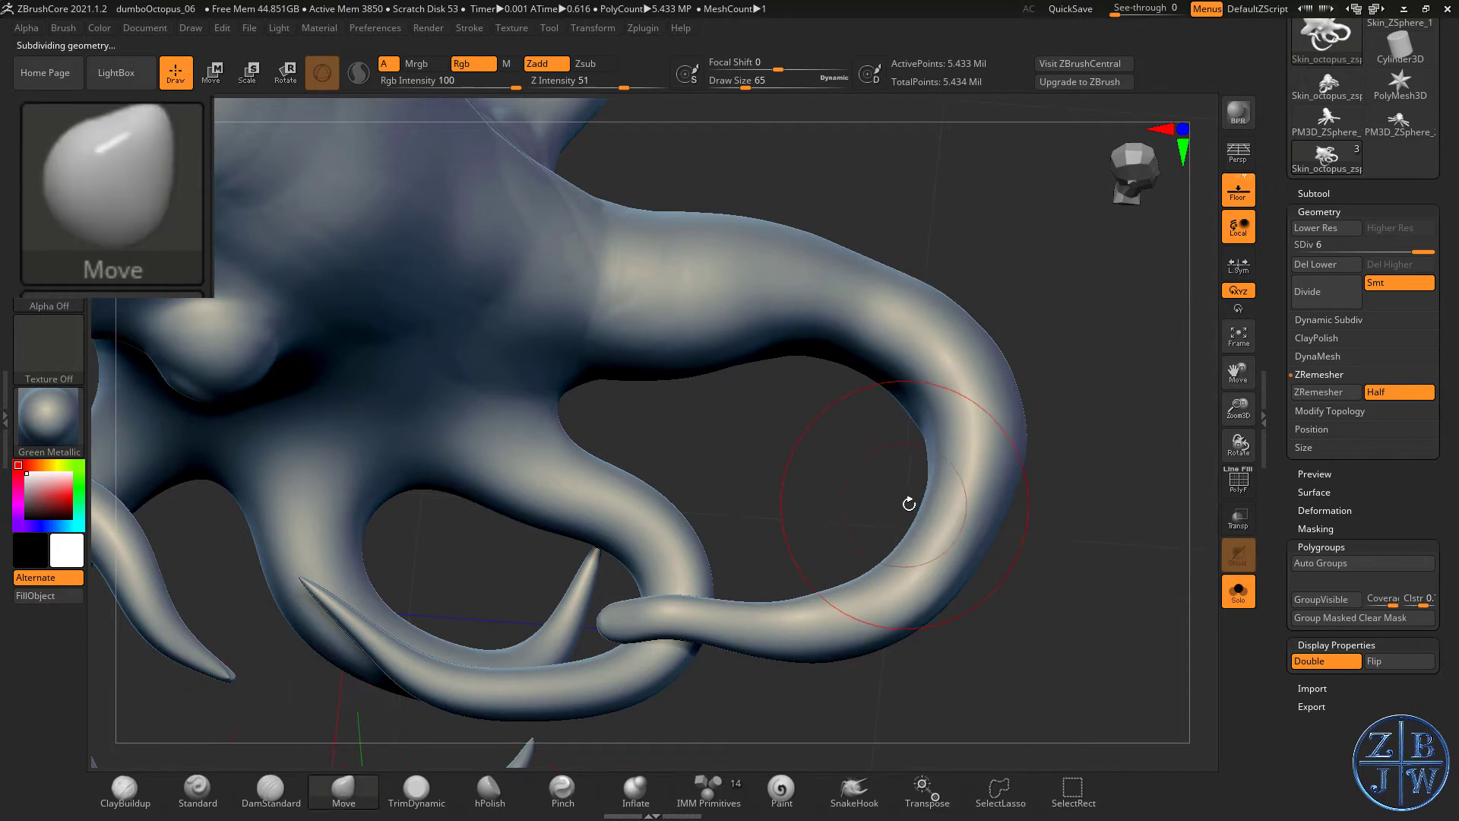
drag(909, 504, 894, 414)
drag(975, 543, 1011, 548)
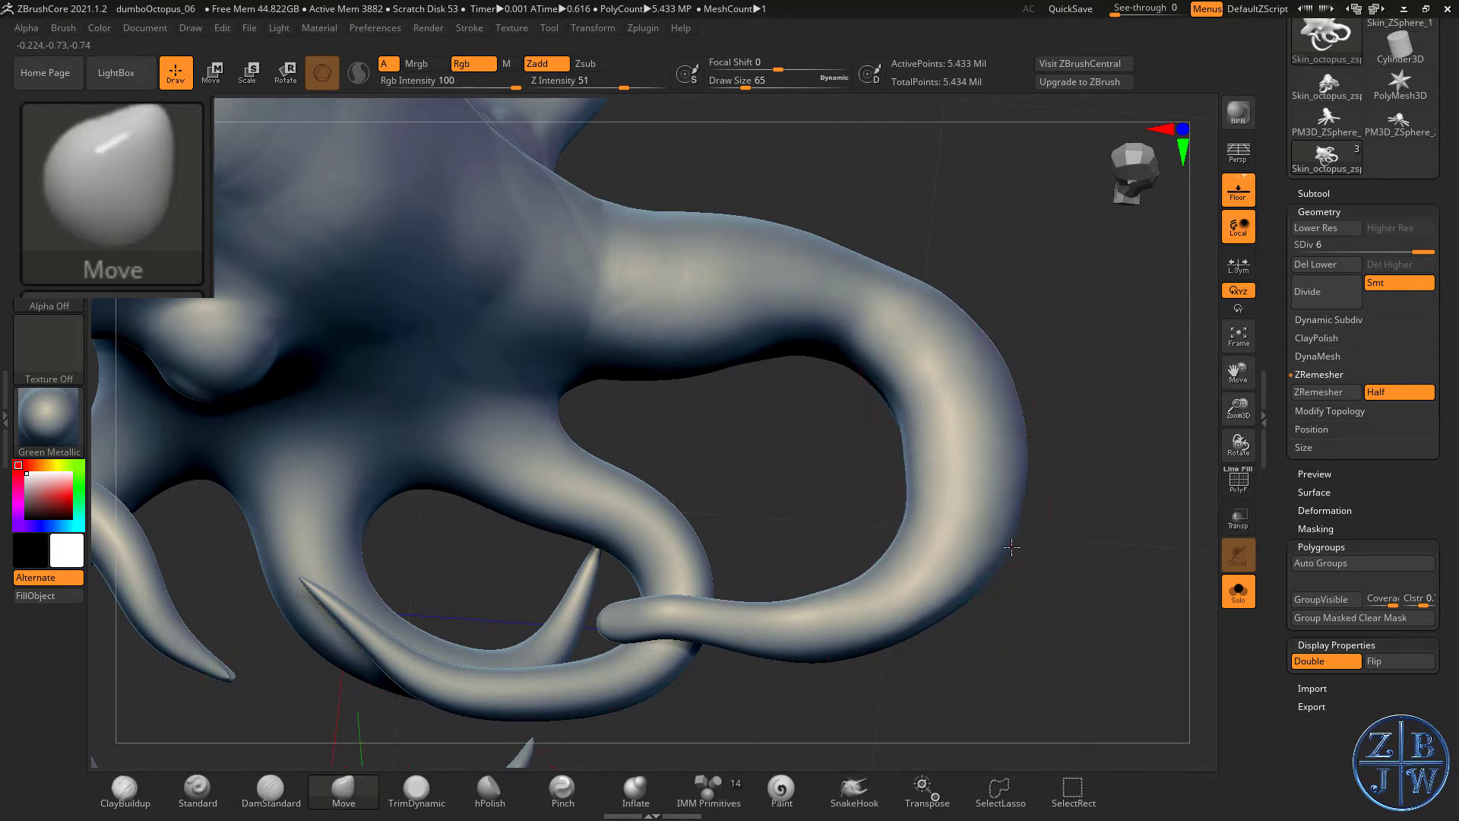
drag(916, 482, 897, 448)
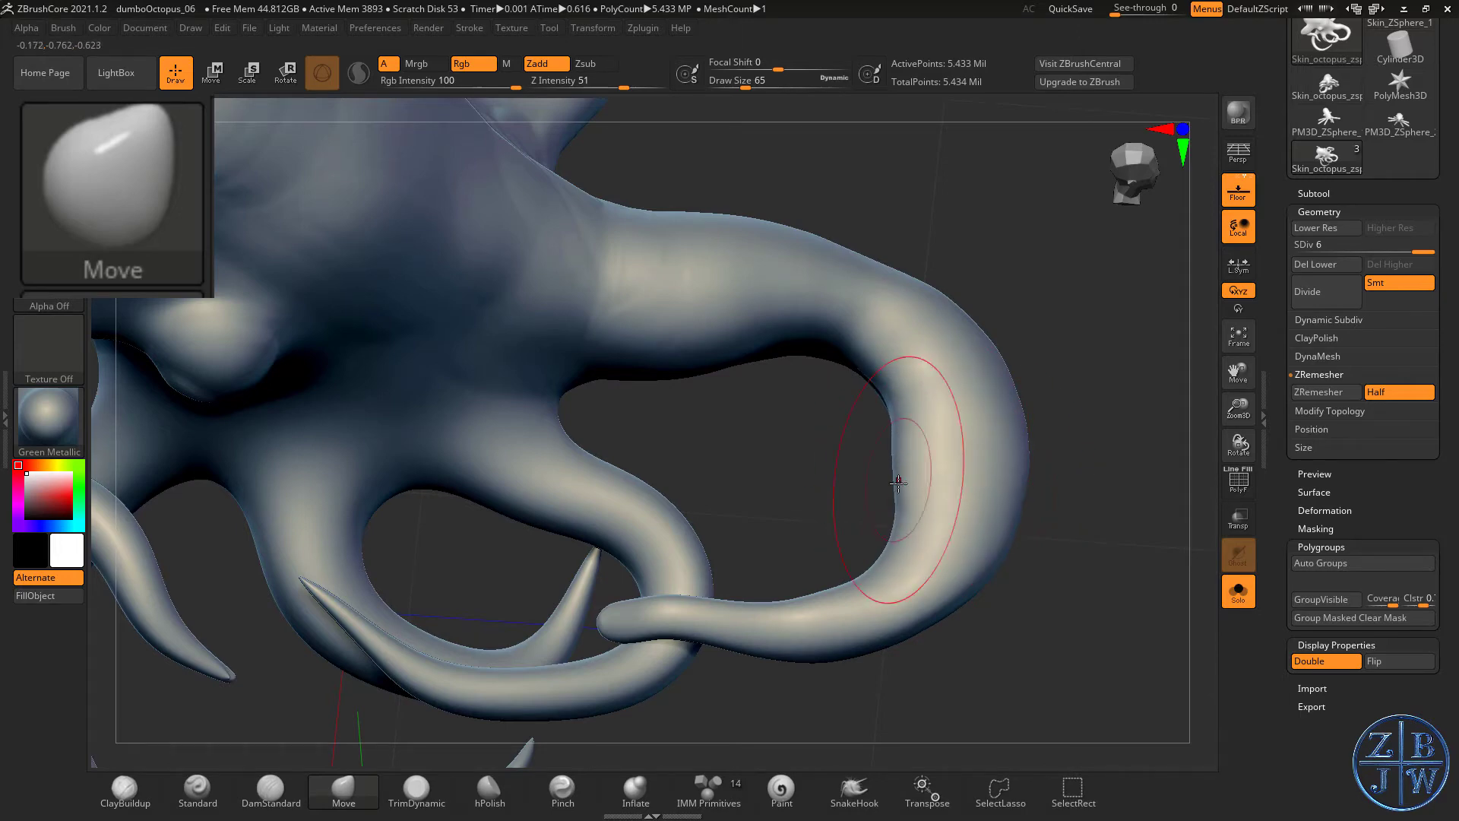
- Mask everything except the tentacle beside the front one with a topological mask in Transpose mode
drag(1243, 402, 1238, 427)
drag(965, 501, 957, 461)
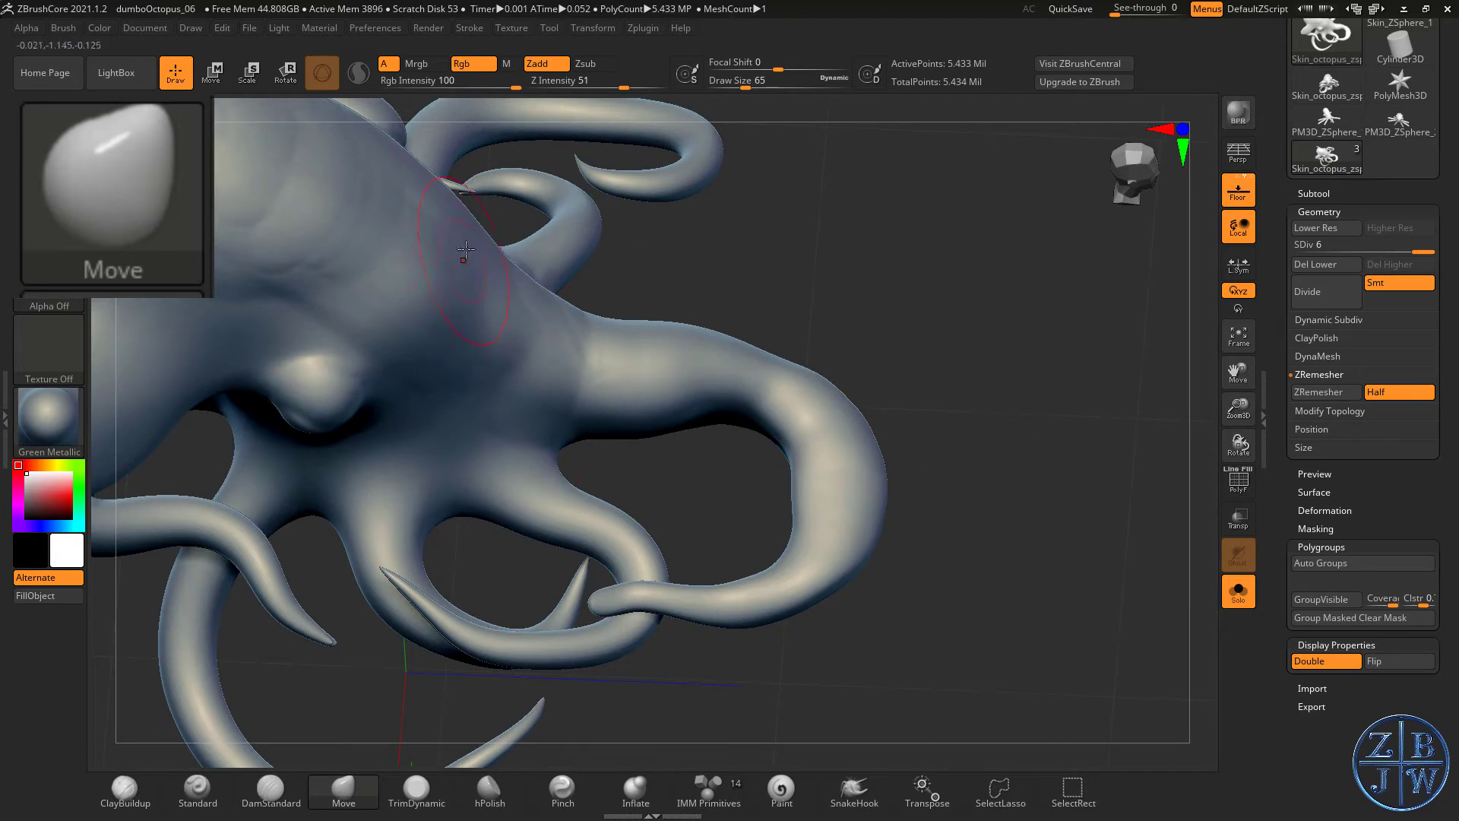
key(w)
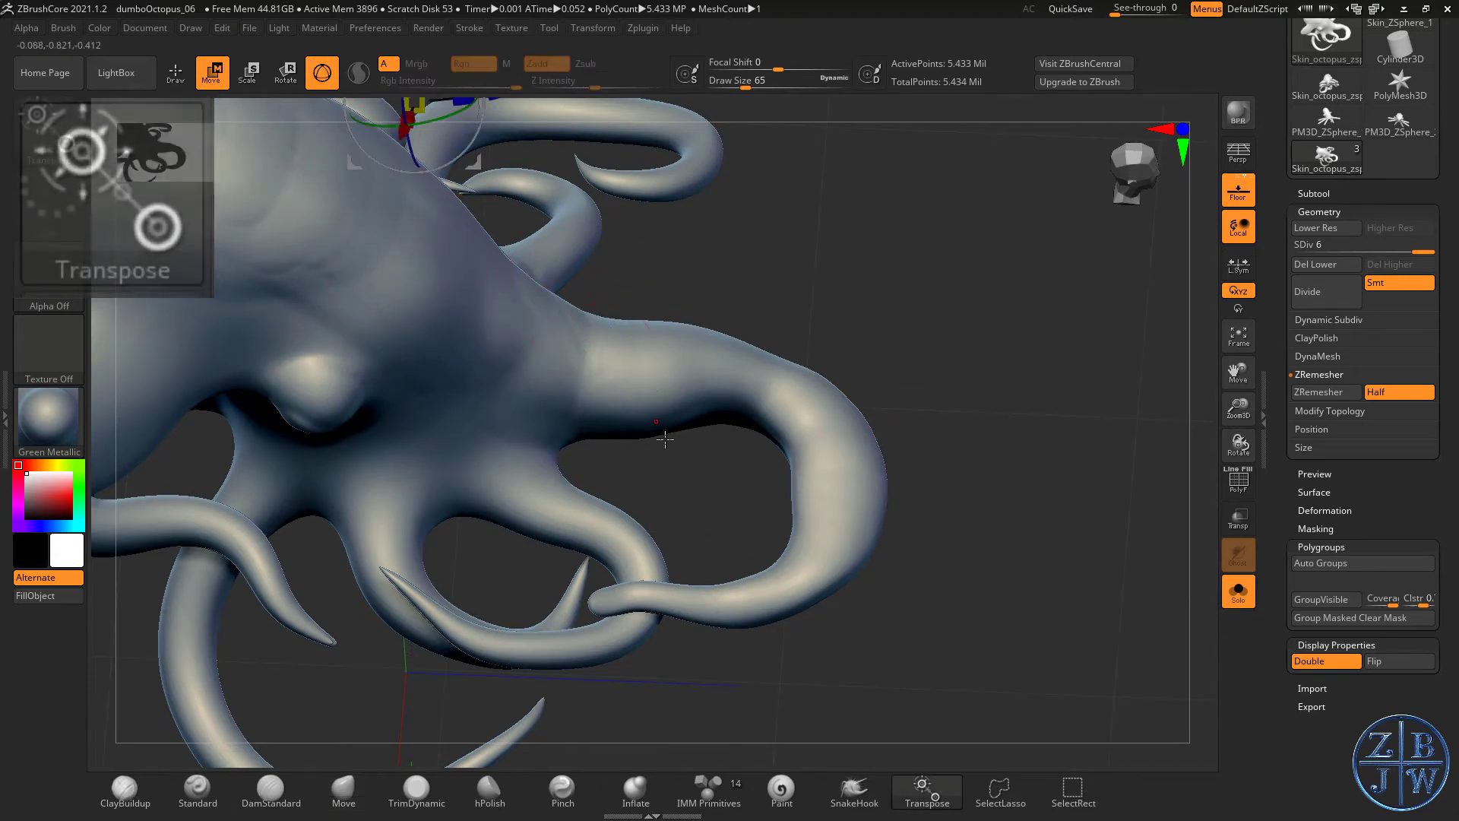
ctrl+click(555, 499)
mouse_move(950, 380)
mouse_down()
mouse_move(920, 274)
mouse_move(901, 624)
mouse_move(960, 582)
mouse_up()
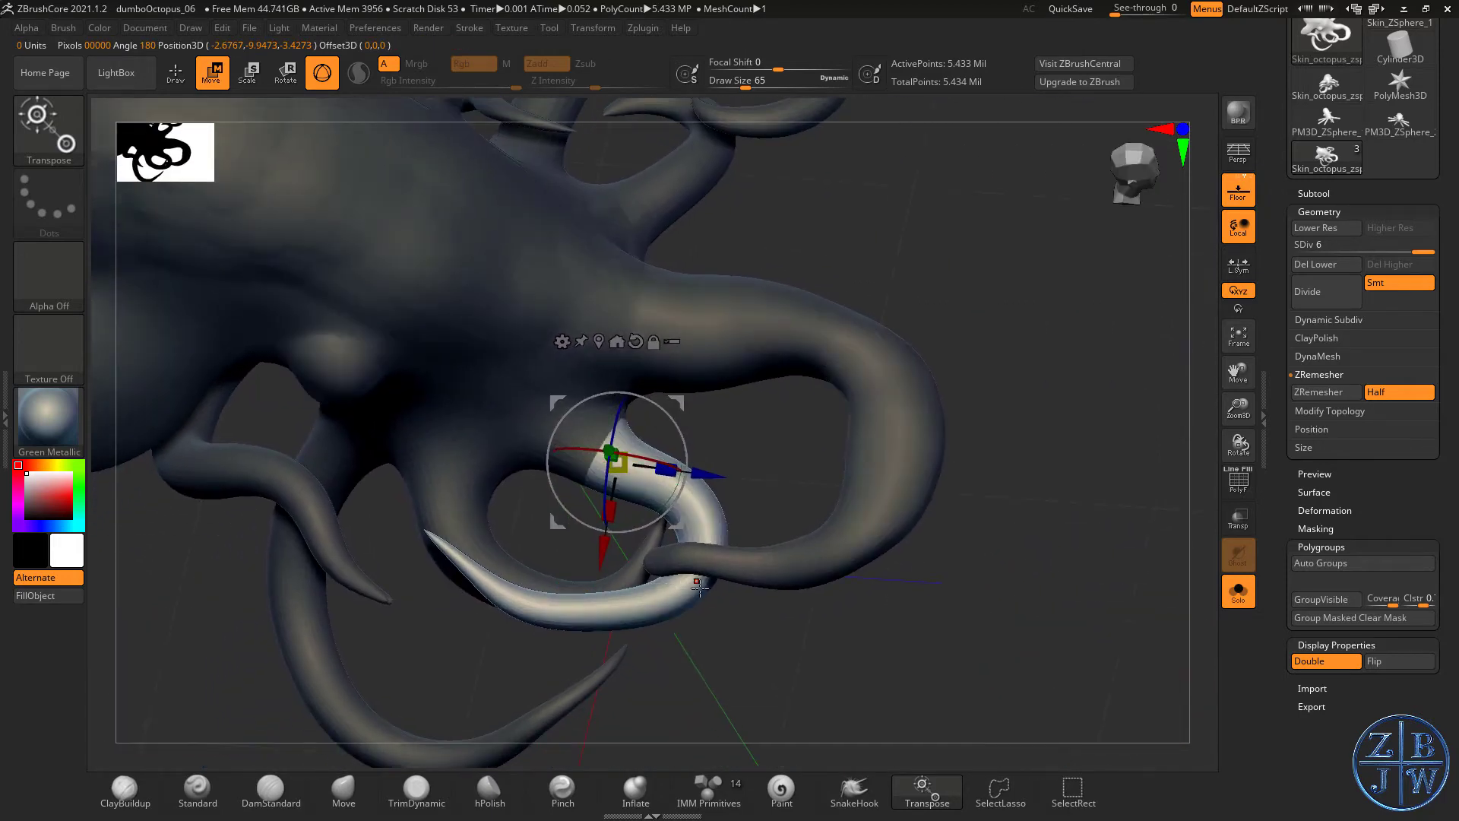
- Return to Draw mode at draw size 7 and blur the mask boundary at the unmasked tentacle's base
drag(698, 587, 674, 559)
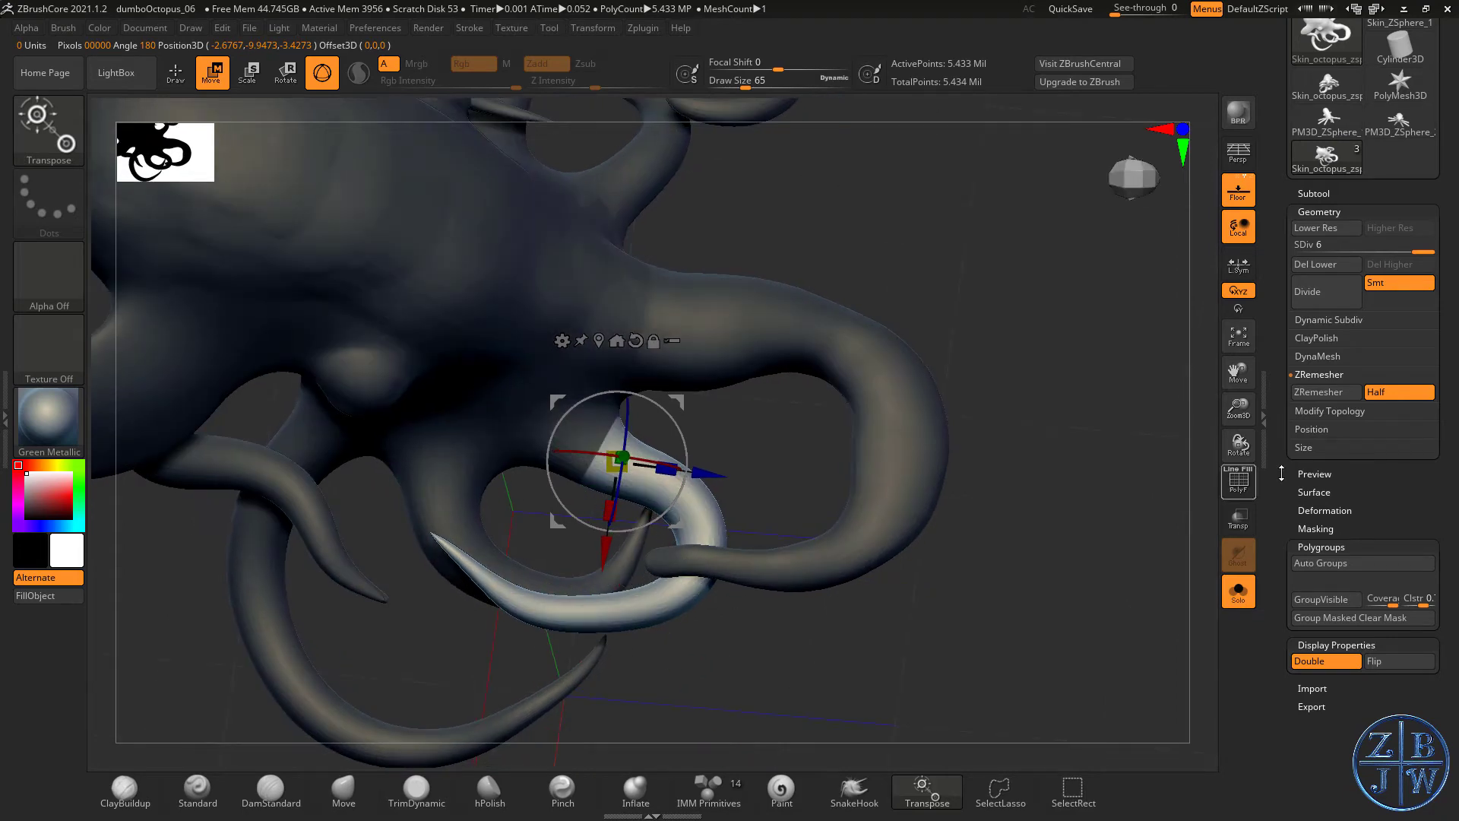
drag(1237, 408, 1235, 380)
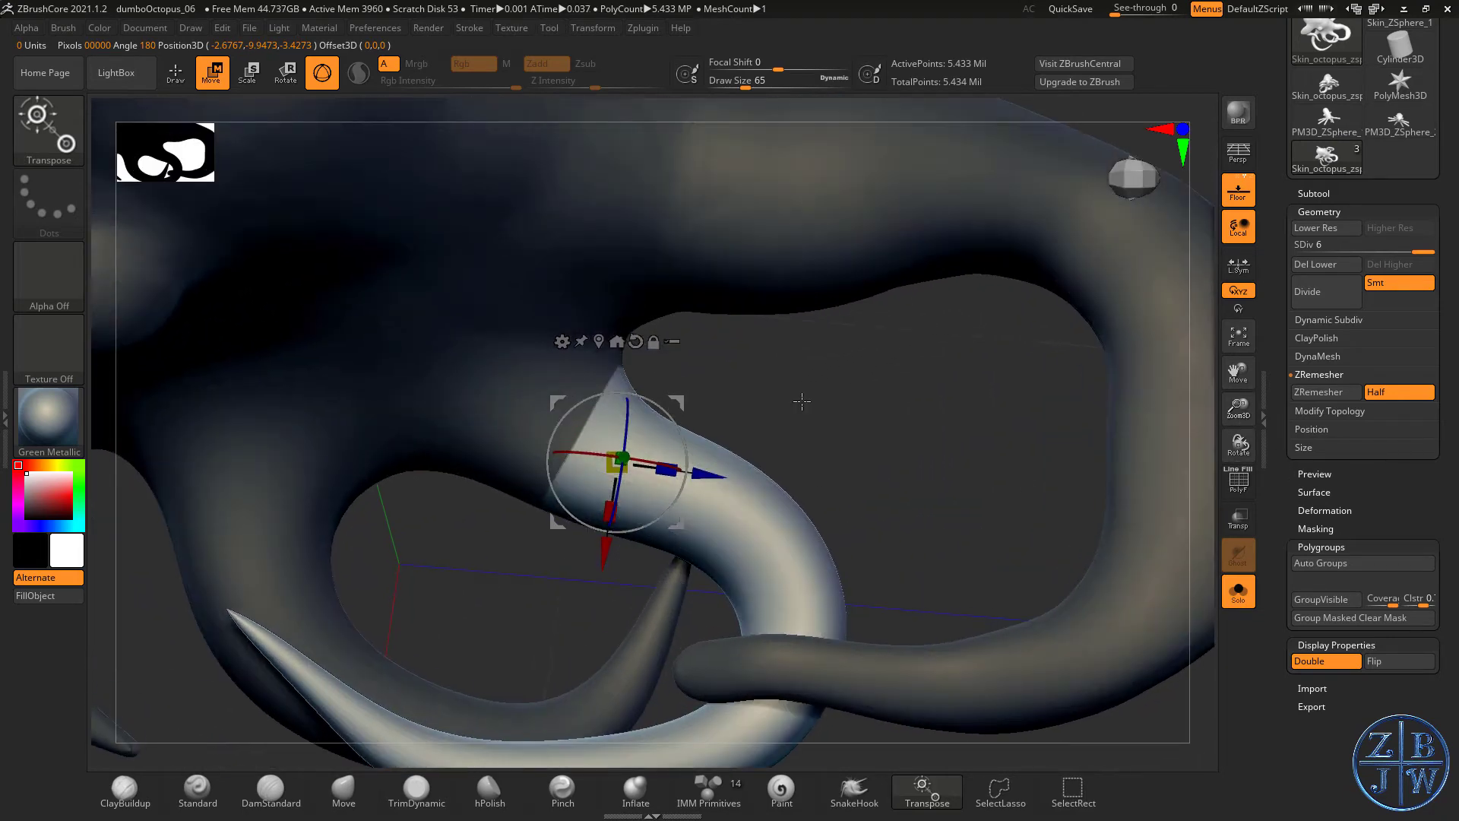
mouse_move(804, 420)
alt+mouse_down()
mouse_move(808, 377)
mouse_move(794, 403)
alt+mouse_up()
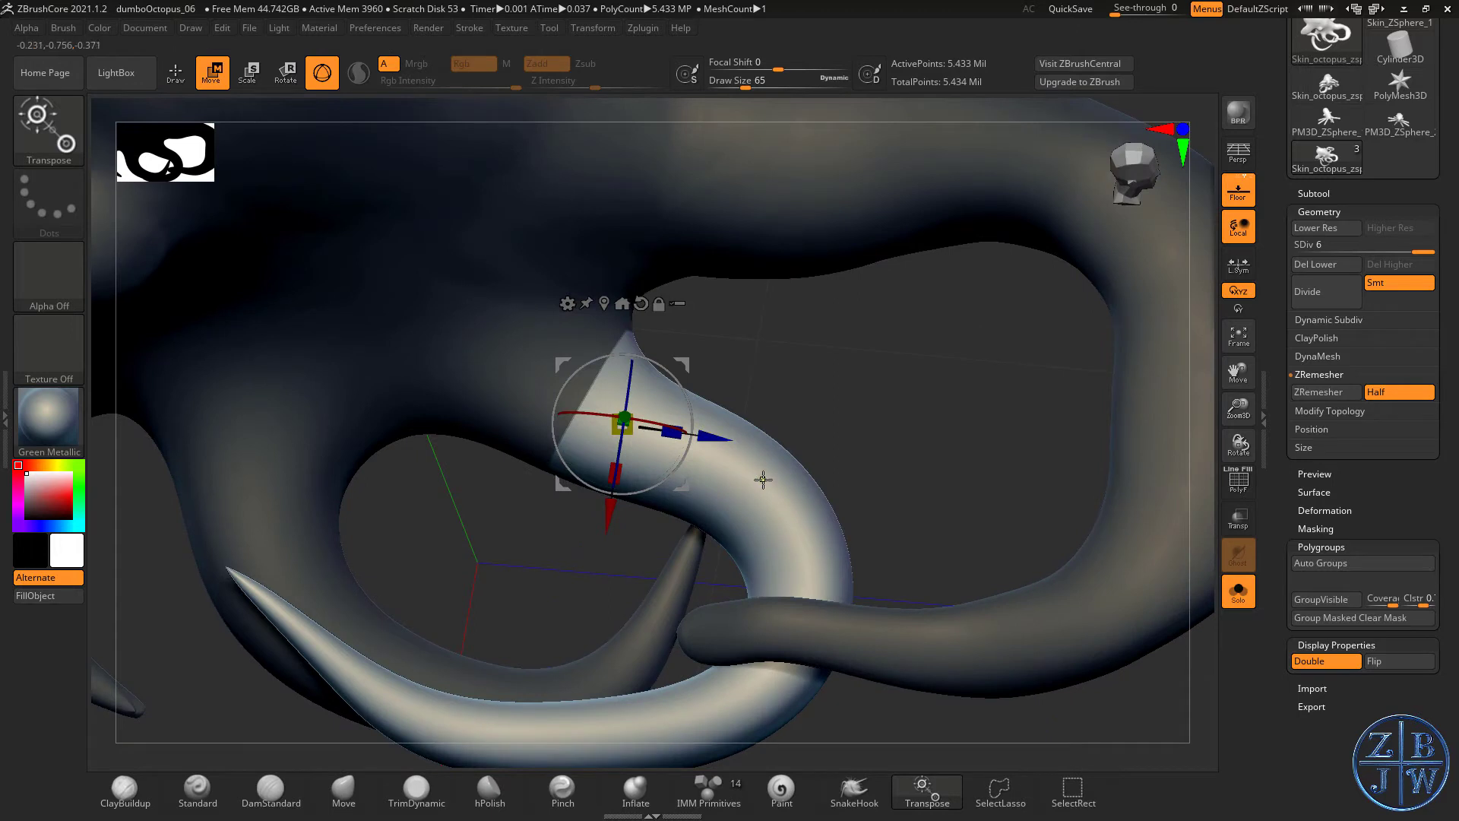
key(q)
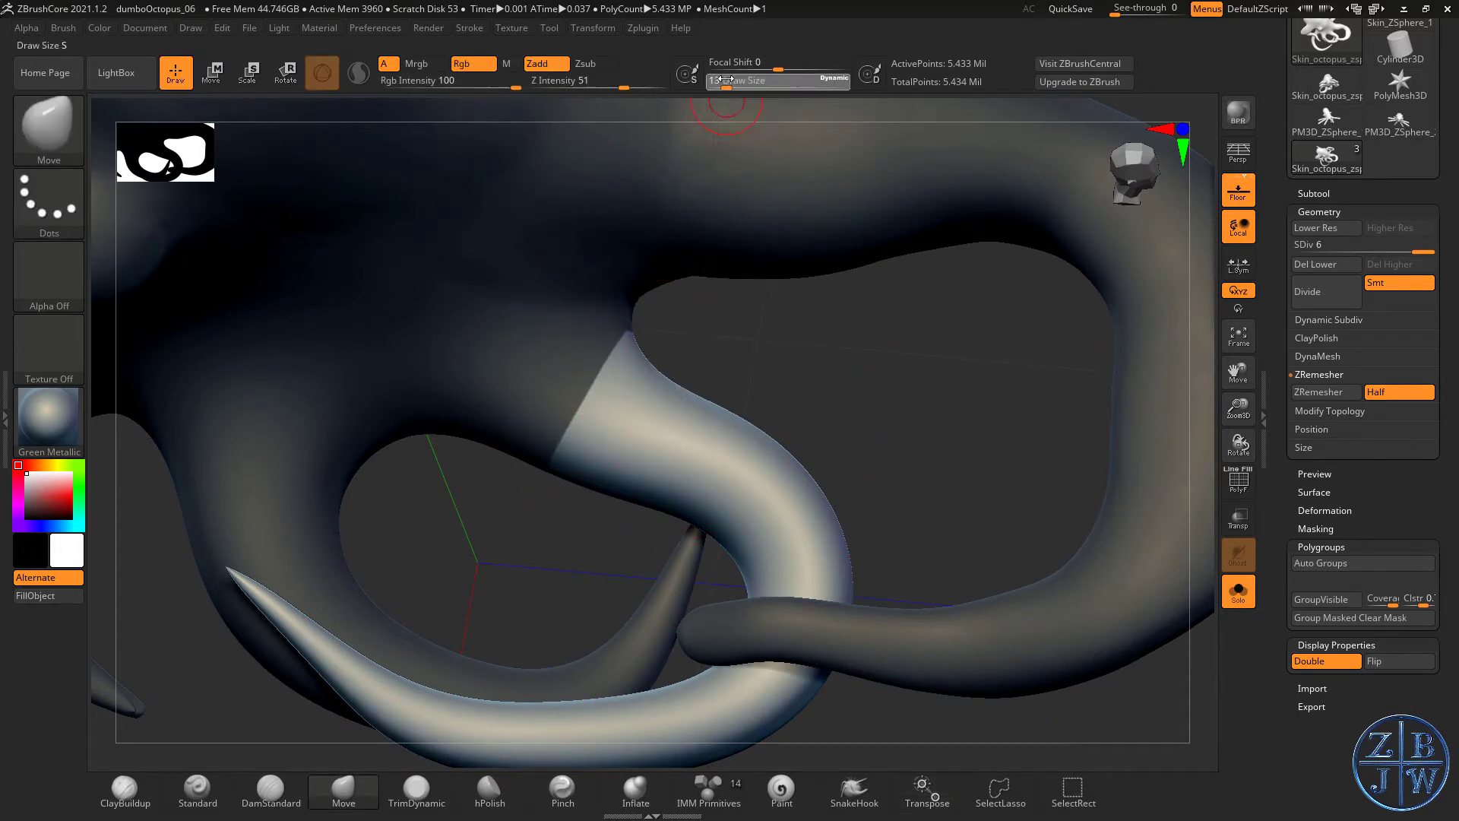
key(ctrl)
ctrl+click(640, 422)
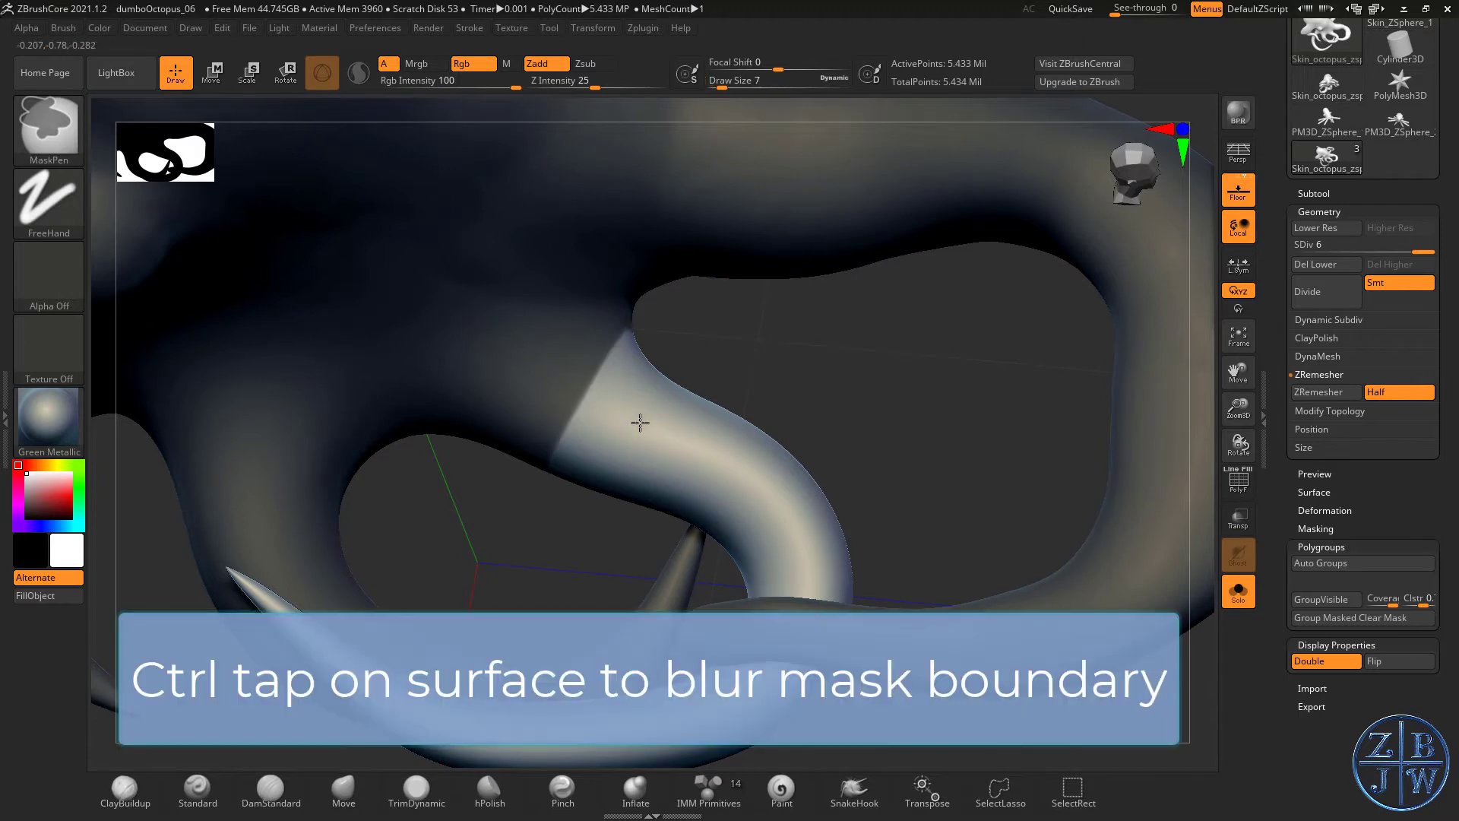
ctrl+click(615, 381)
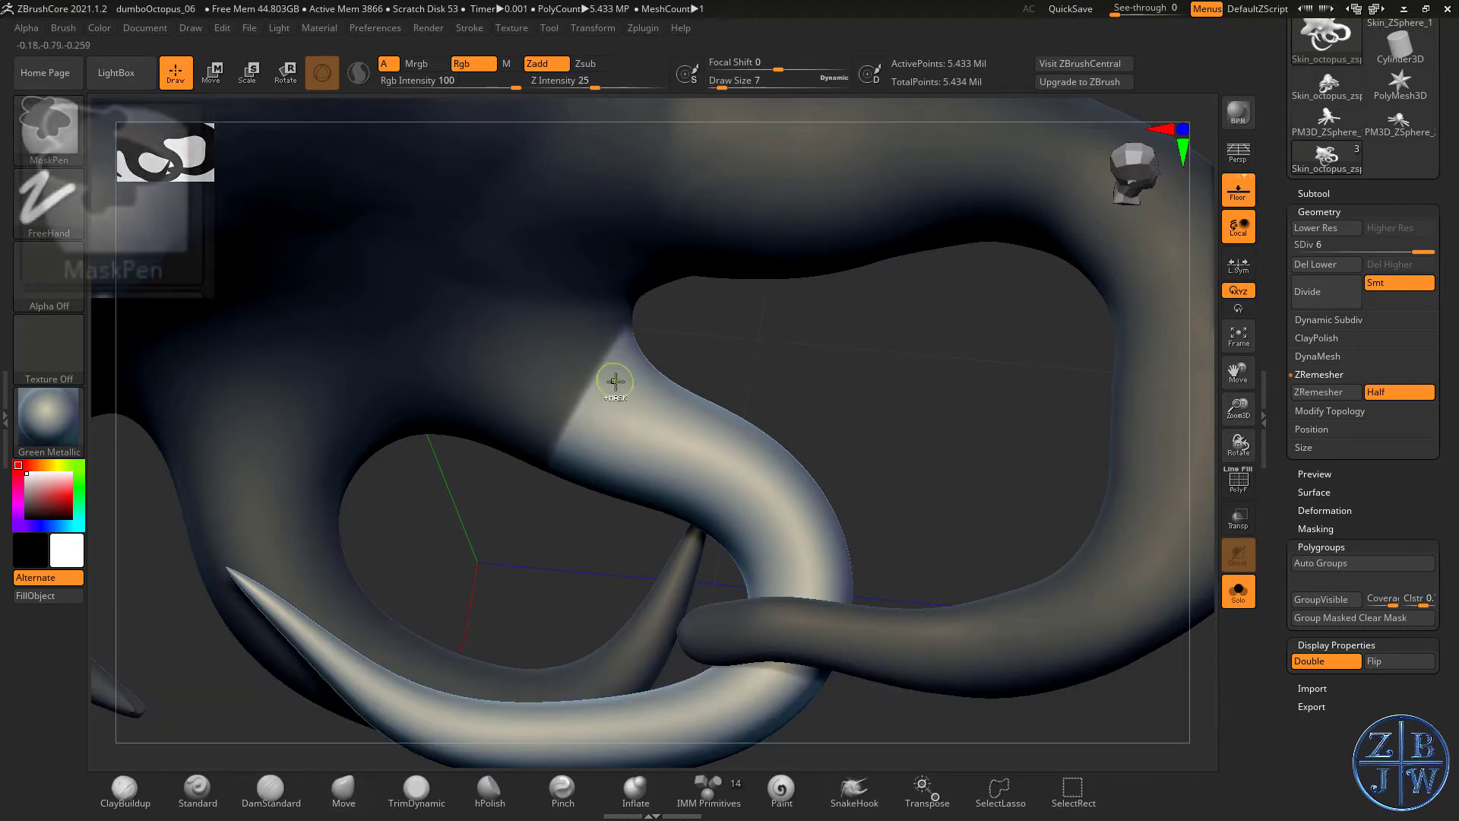
- Thicken the unmasked tentacle from its base around its bend with the Inflate brush at draw size 62
drag(1244, 389, 489, 304)
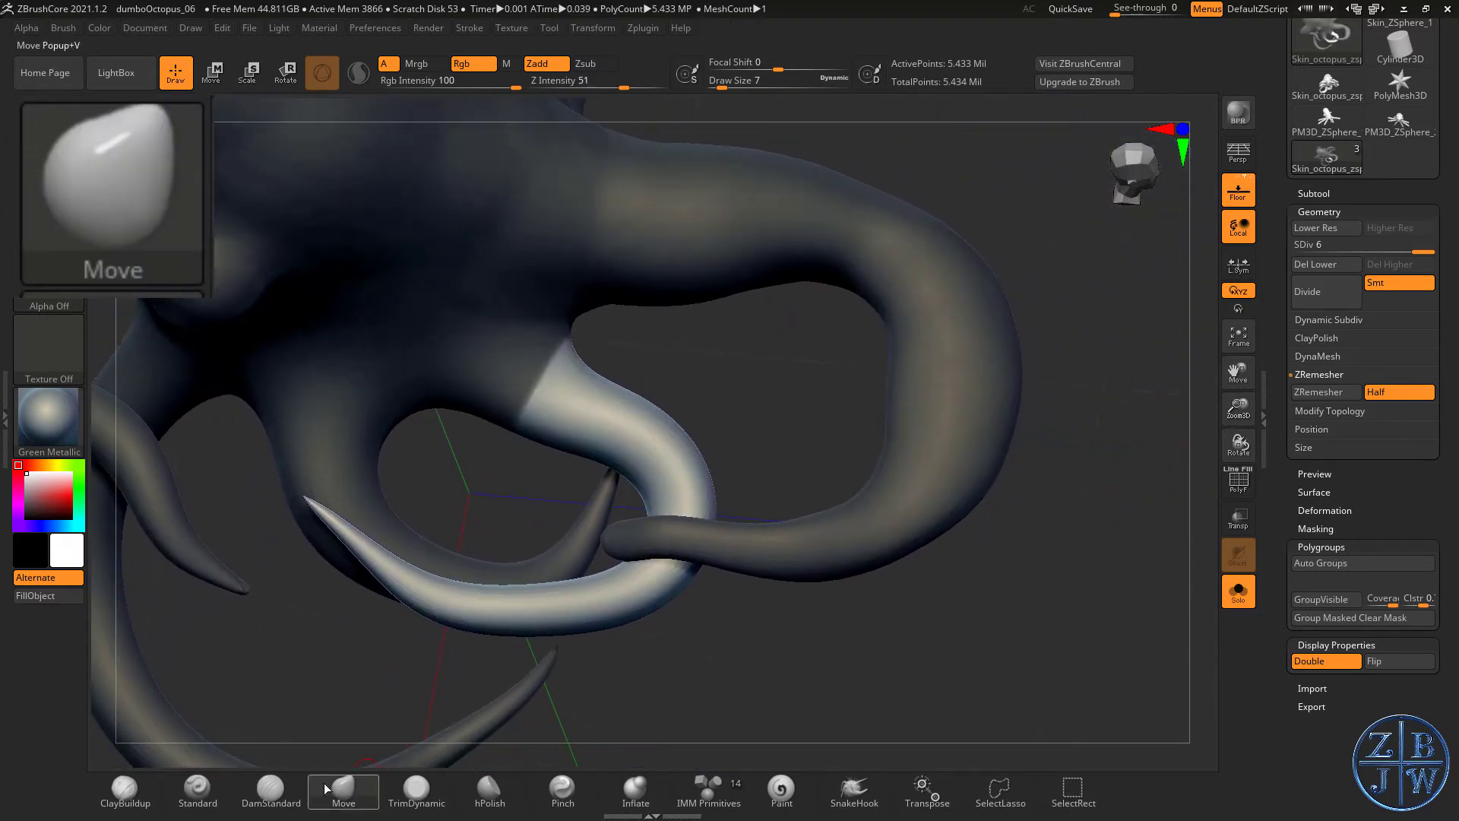
click(638, 783)
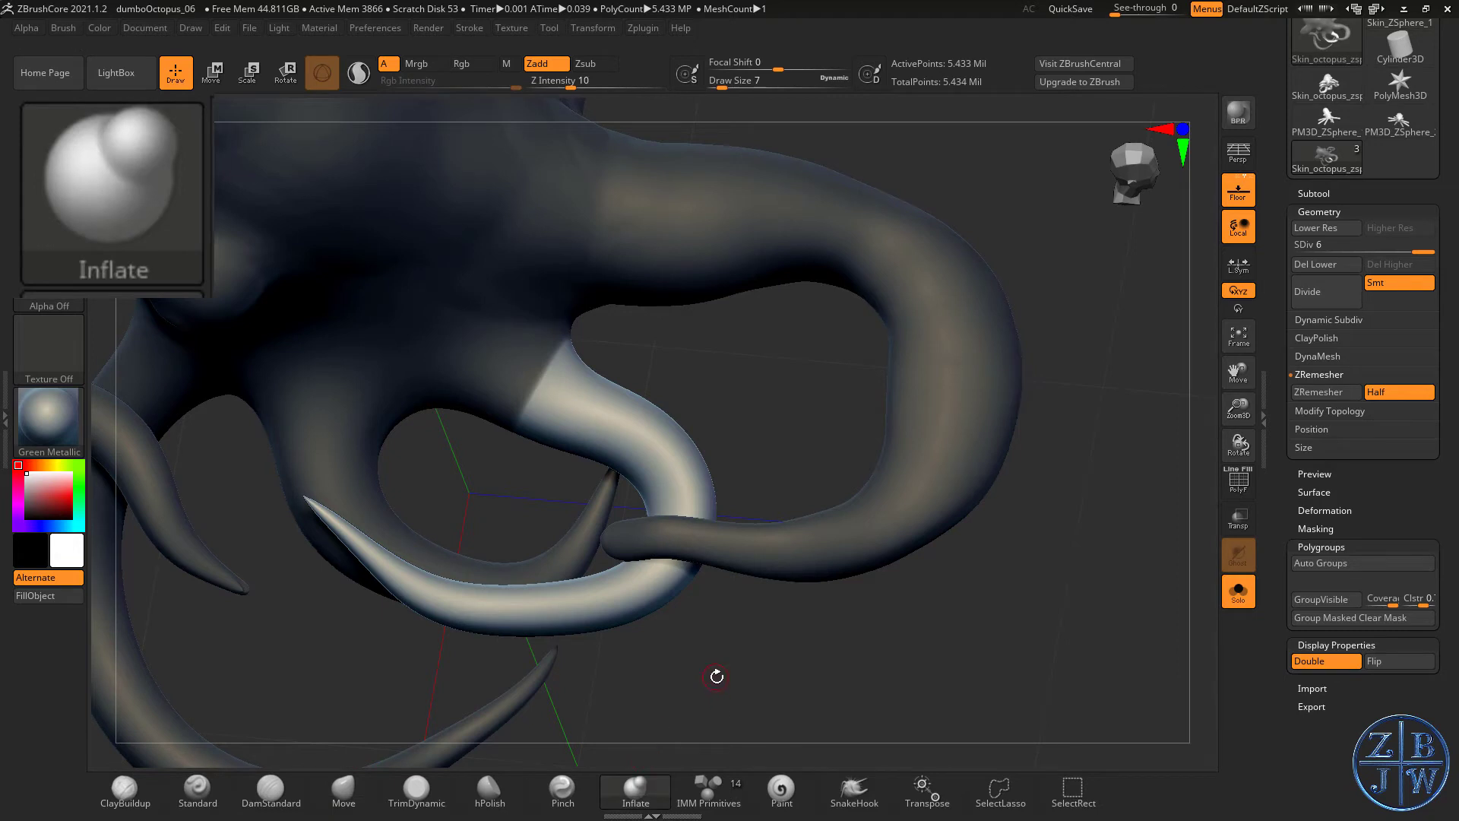
key(s)
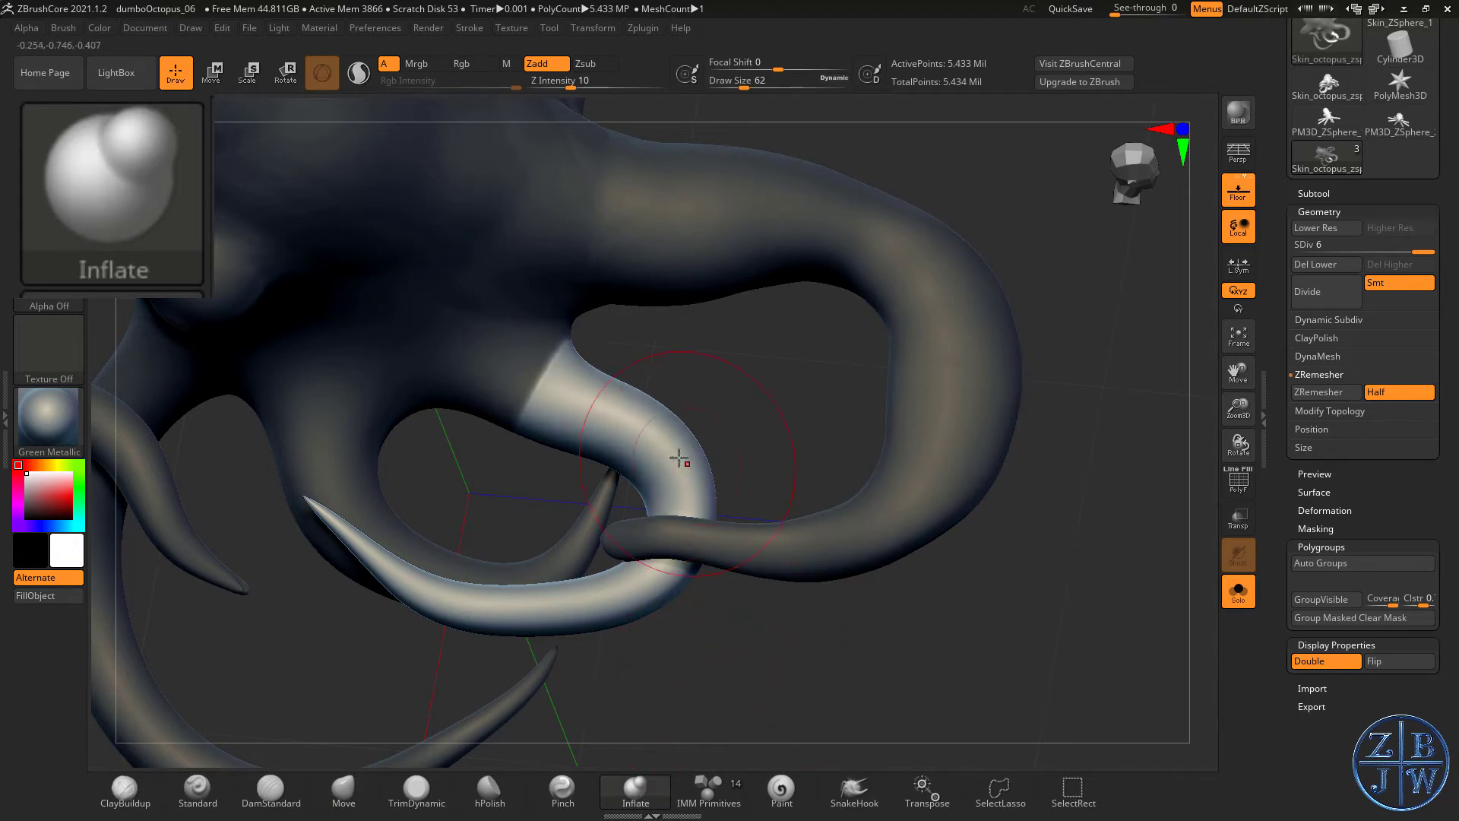
drag(658, 457, 600, 426)
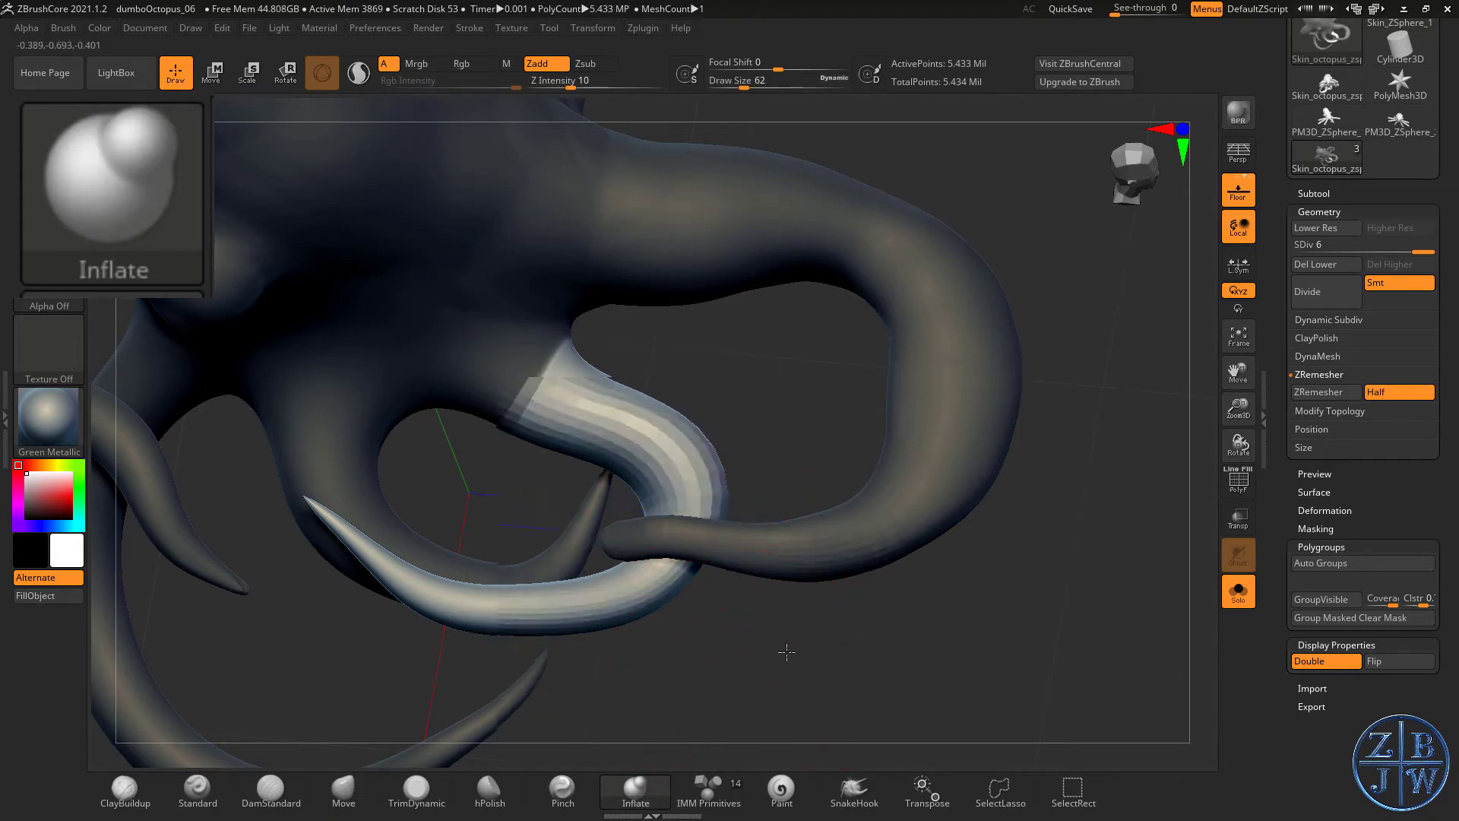
mouse_move(725, 646)
mouse_down()
mouse_move(723, 520)
mouse_move(669, 503)
mouse_up()
drag(769, 558, 772, 707)
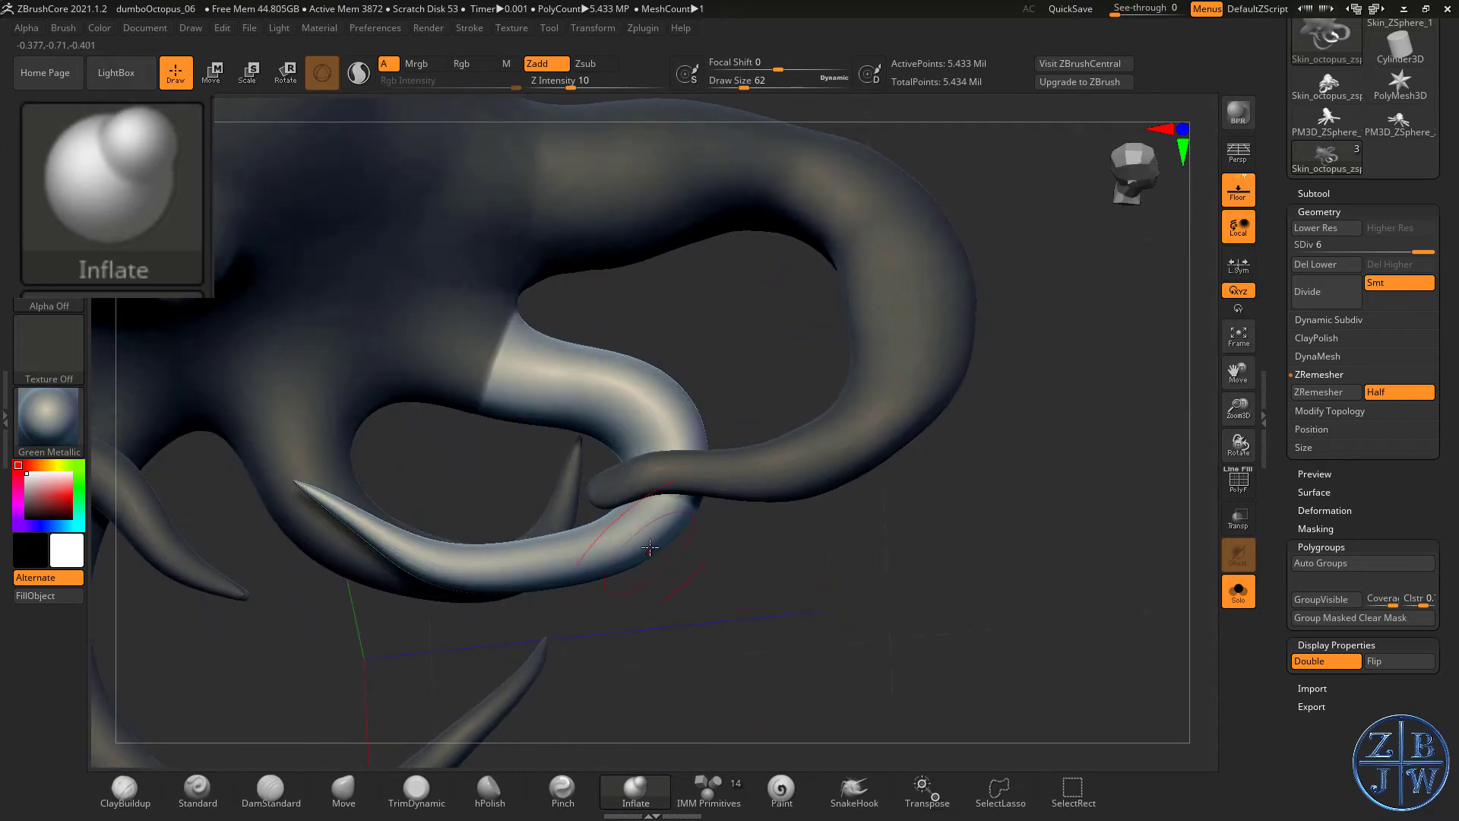
drag(646, 546, 614, 533)
mouse_move(711, 569)
mouse_down()
mouse_move(730, 599)
mouse_move(722, 544)
mouse_move(663, 535)
mouse_move(743, 612)
mouse_move(739, 646)
mouse_up()
drag(636, 422, 584, 403)
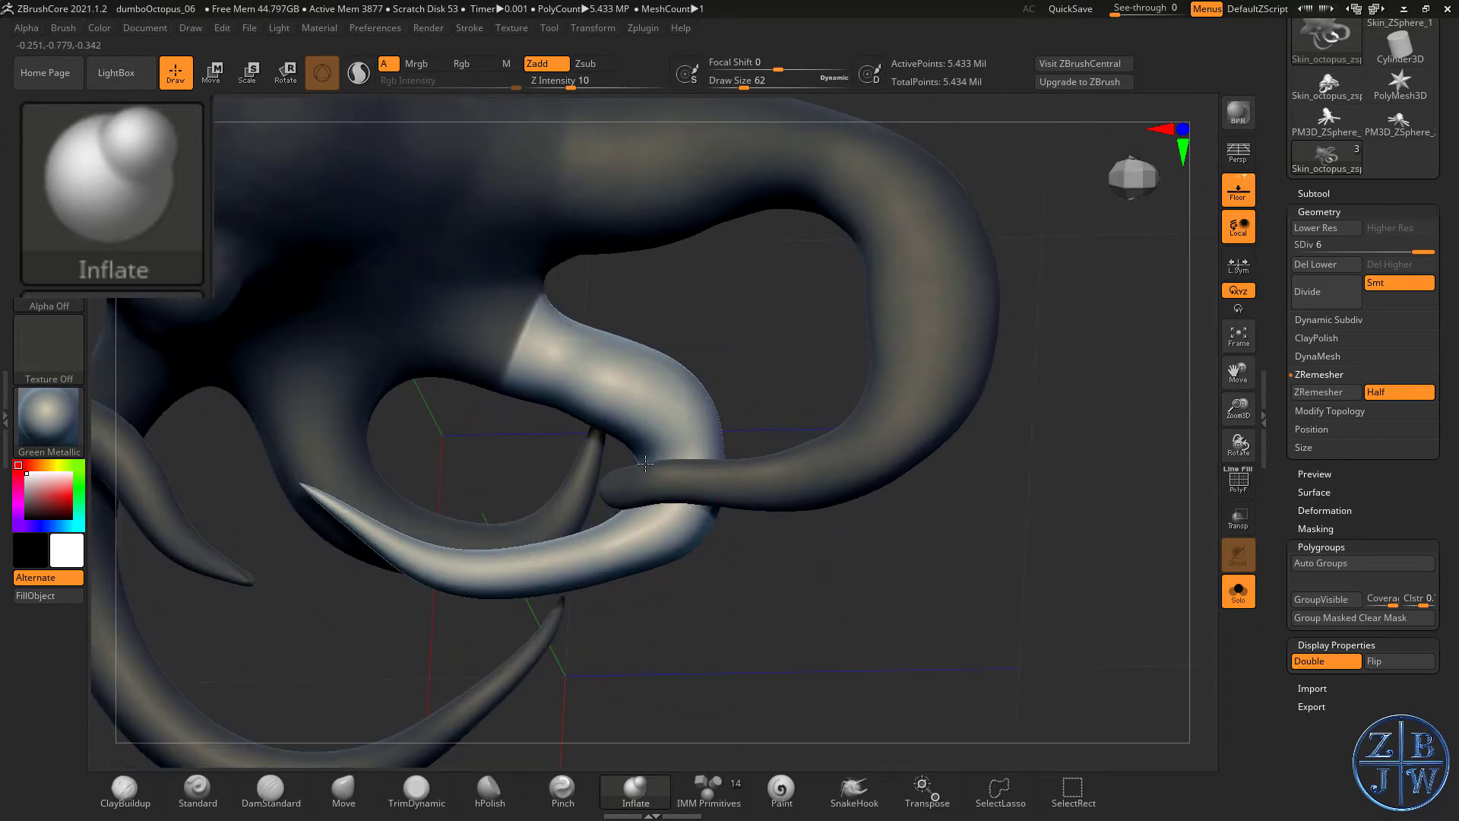
- Set the draw size to 23 and inflate the unmasked tentacle's thin tip
alt+drag(433, 487, 534, 526)
key(s)
mouse_move(442, 536)
mouse_down()
mouse_move(429, 535)
mouse_move(484, 456)
mouse_up()
- Lower the octopus mesh to subdivision level 2 with the tentacle's tip in side view
drag(752, 472, 764, 380)
click(1350, 248)
click(1328, 248)
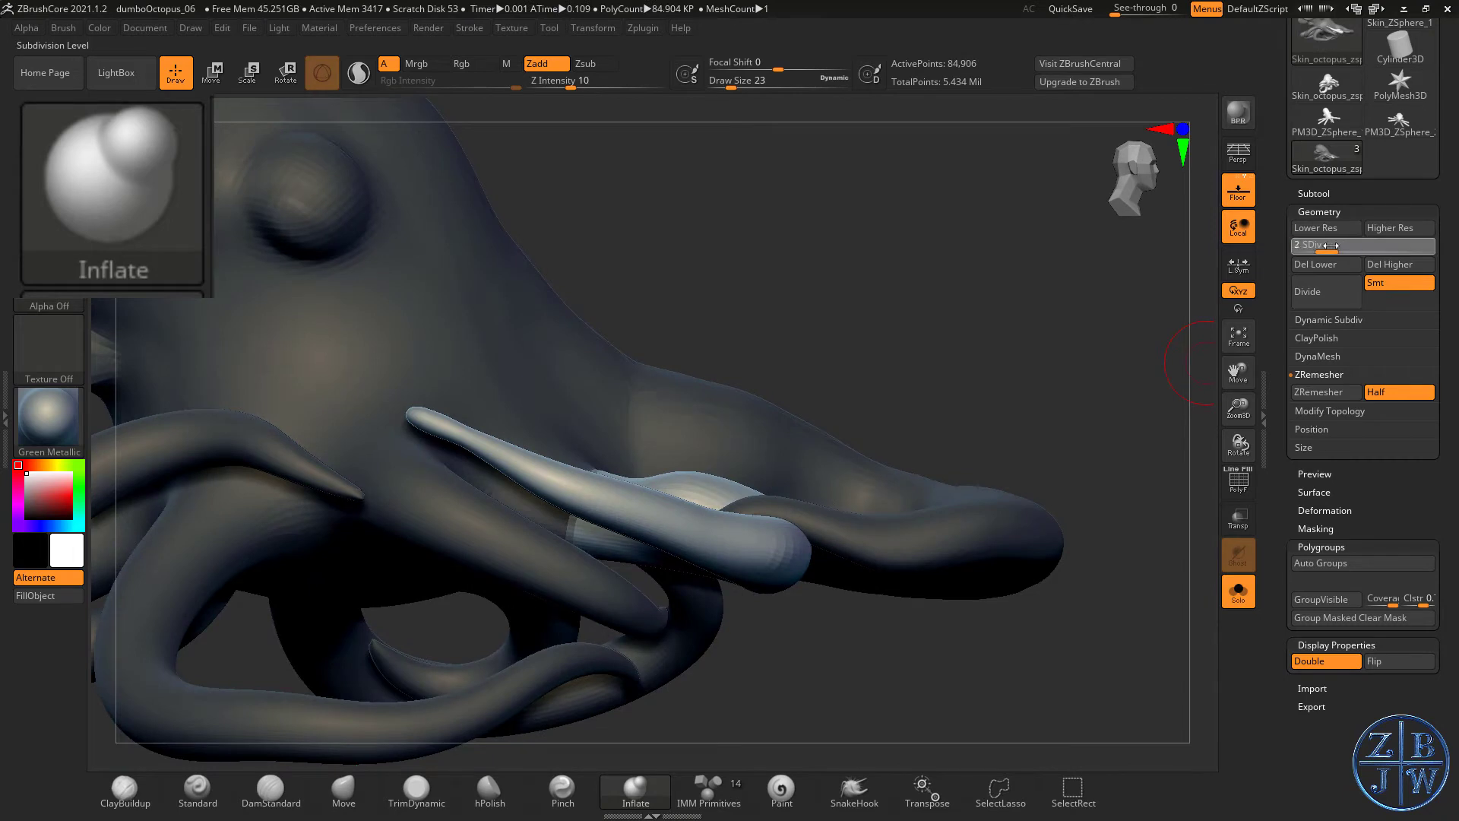
alt+drag(841, 310, 878, 344)
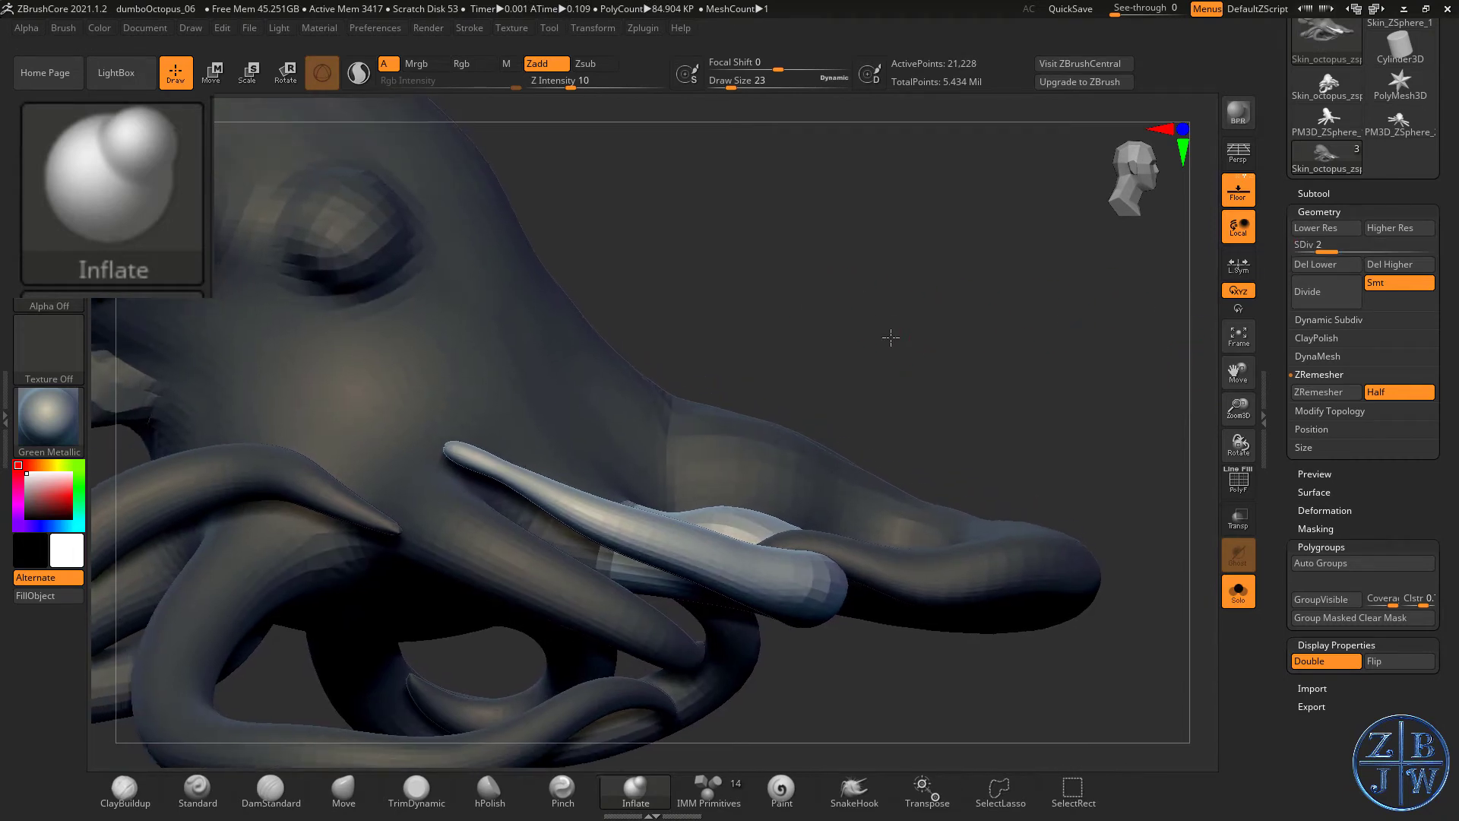
- Lower the mesh to subdivision level 1 and bend the unmasked tentacle's thin tip with Move Topological at draw size 77
click(1311, 248)
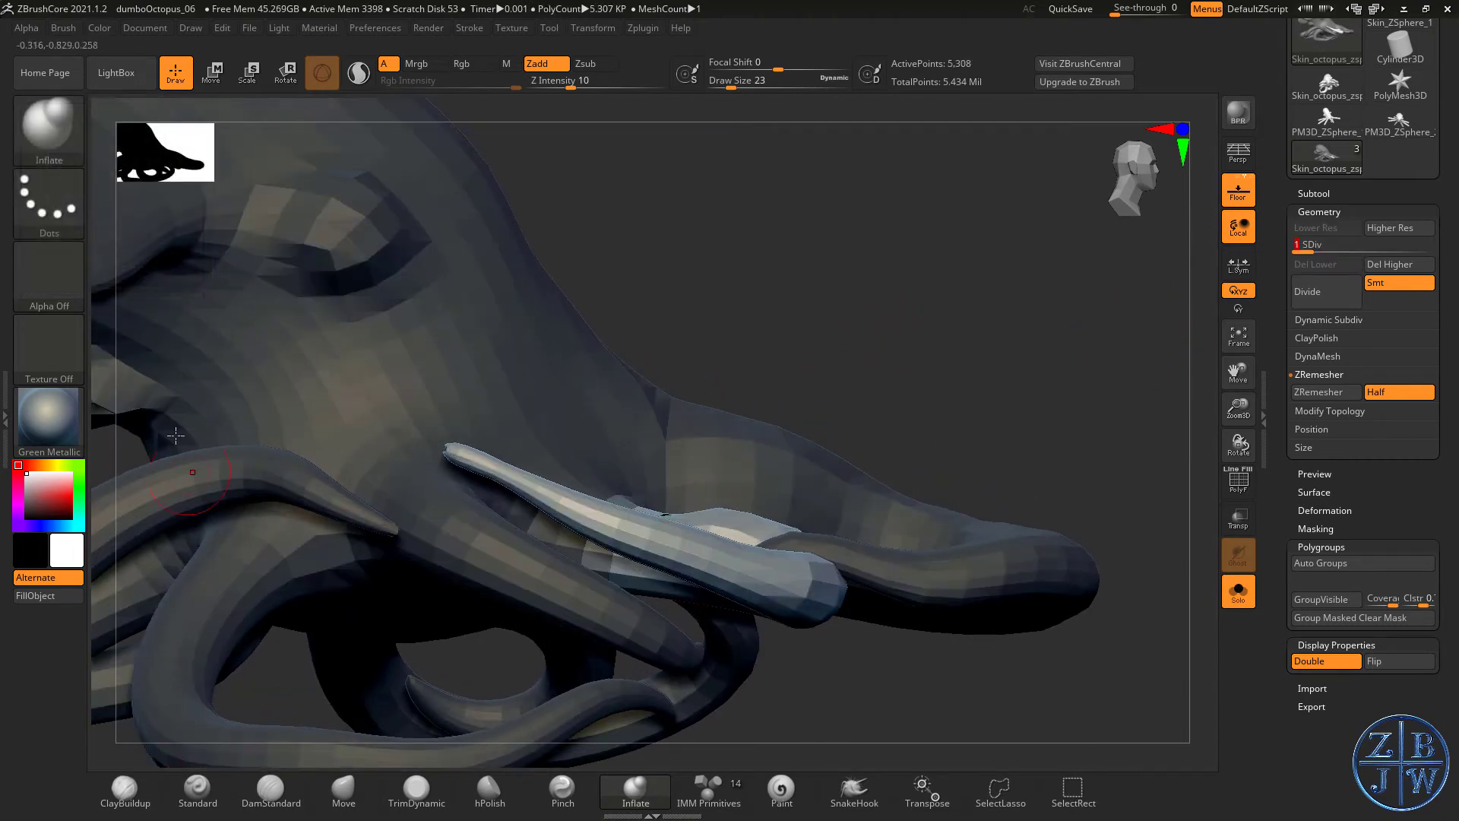
click(47, 126)
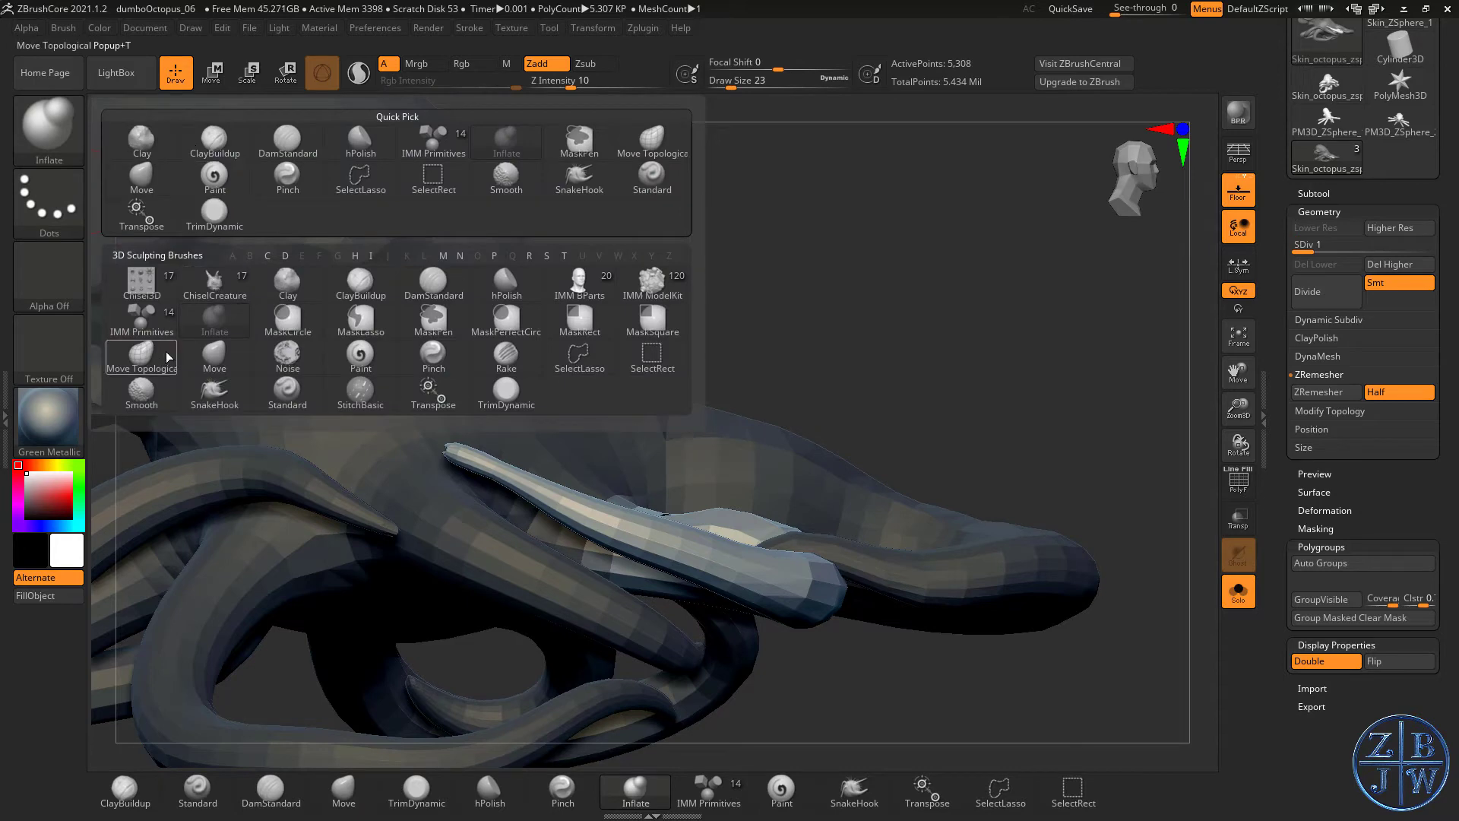
click(141, 356)
key(s)
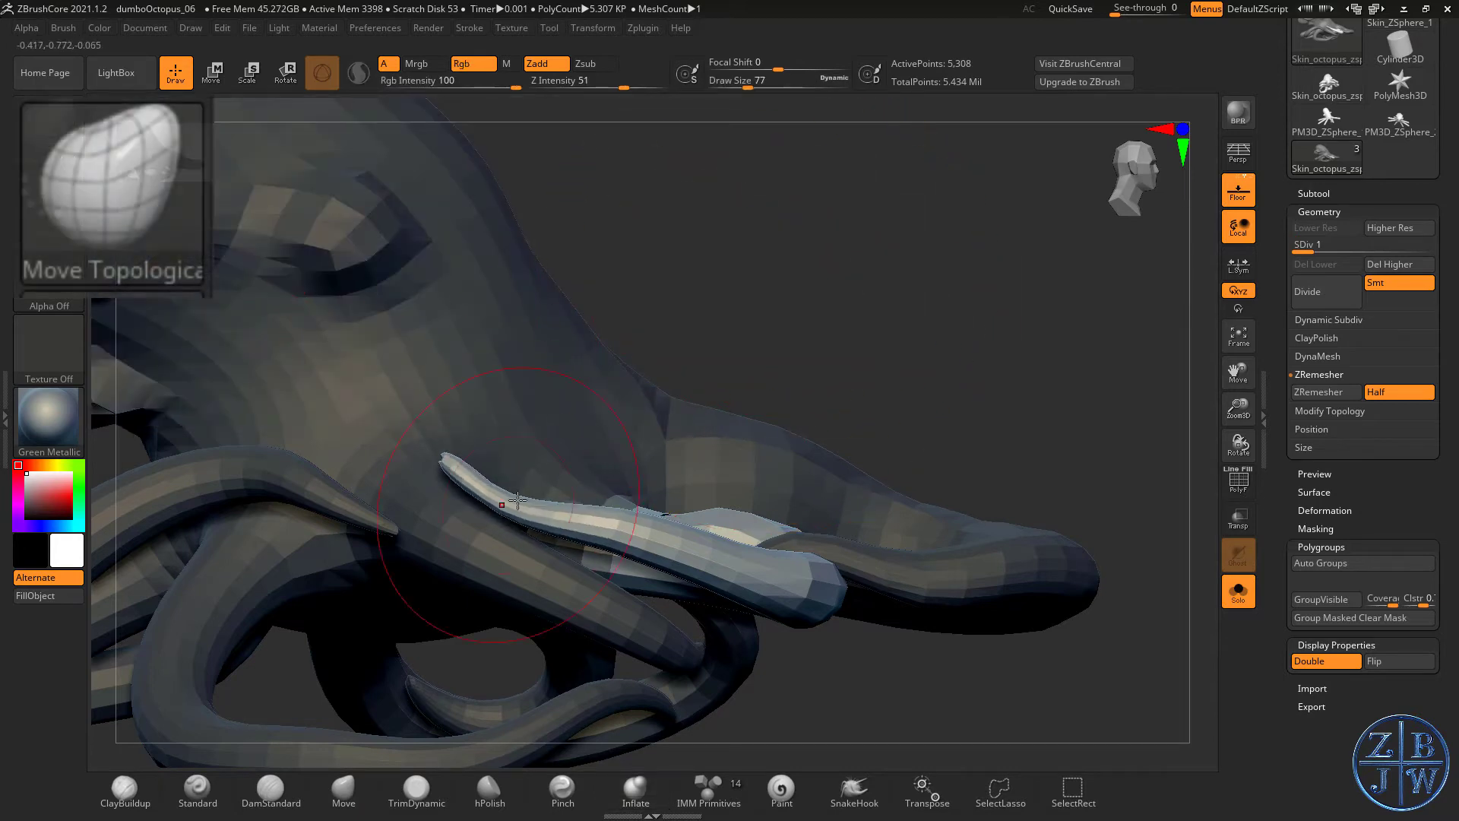
drag(833, 221, 775, 384)
mouse_move(468, 414)
mouse_down()
mouse_move(579, 414)
mouse_move(556, 471)
mouse_move(541, 472)
mouse_up()
- Set the draw size to 101 and reshape the unmasked tentacle's lower bend into a smoother upward curl
key(s)
mouse_move(593, 462)
mouse_down()
mouse_move(545, 459)
mouse_move(596, 457)
mouse_up()
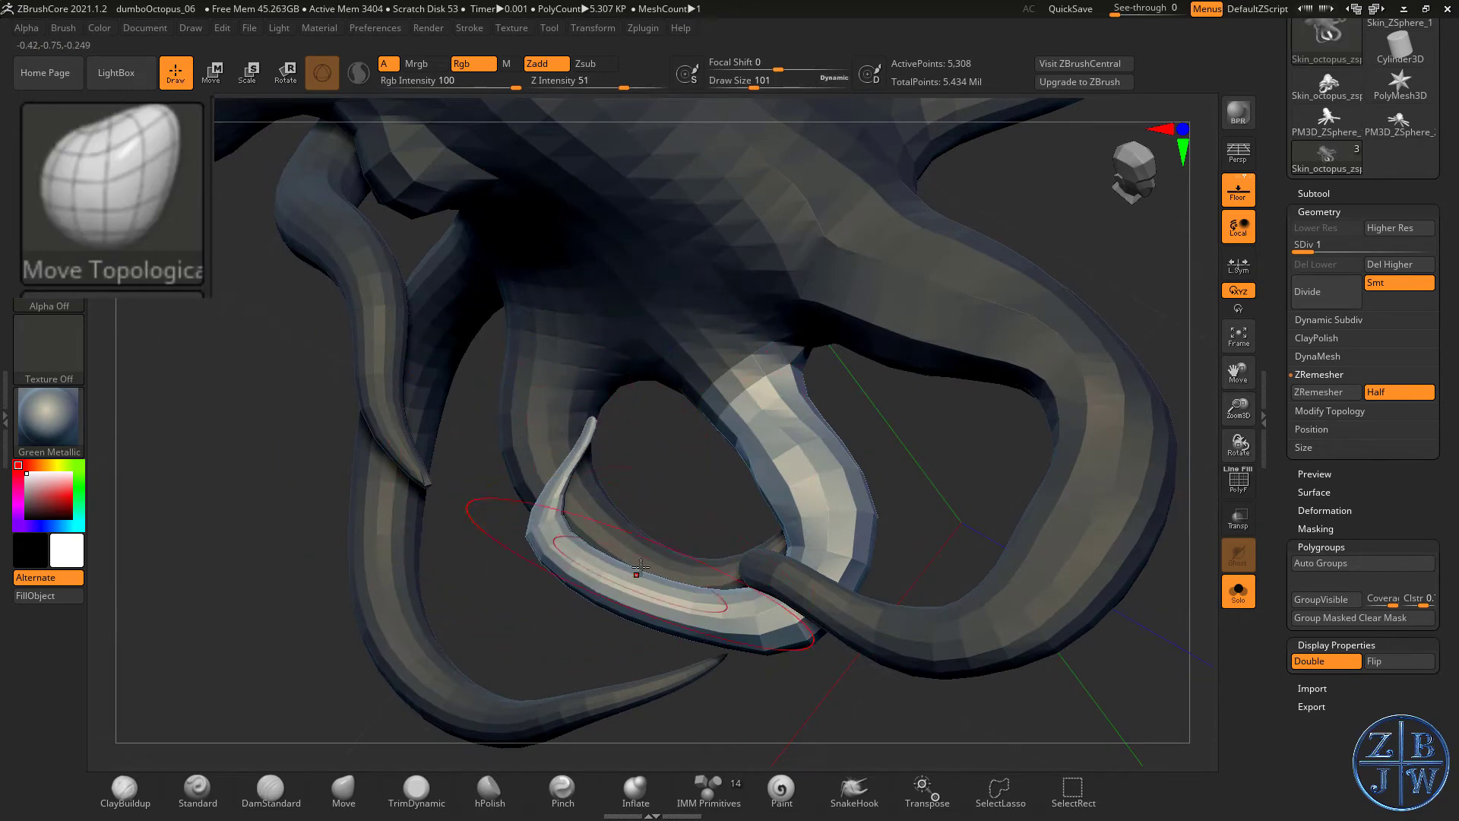
drag(646, 659, 669, 578)
drag(674, 495, 688, 513)
drag(824, 600, 842, 555)
drag(768, 562, 782, 586)
mouse_move(836, 662)
mouse_down()
mouse_move(866, 635)
mouse_move(836, 608)
mouse_up()
mouse_move(687, 543)
mouse_down()
mouse_move(707, 558)
mouse_move(601, 463)
mouse_move(596, 350)
mouse_up()
- Thicken the unmasked tentacle's upturned tip with the Inflate brush at draw size 37 and smooth it
click(635, 791)
key(s)
drag(624, 365, 607, 365)
shift+drag(599, 338, 574, 418)
mouse_move(577, 576)
mouse_down()
mouse_move(630, 558)
mouse_move(583, 572)
mouse_up()
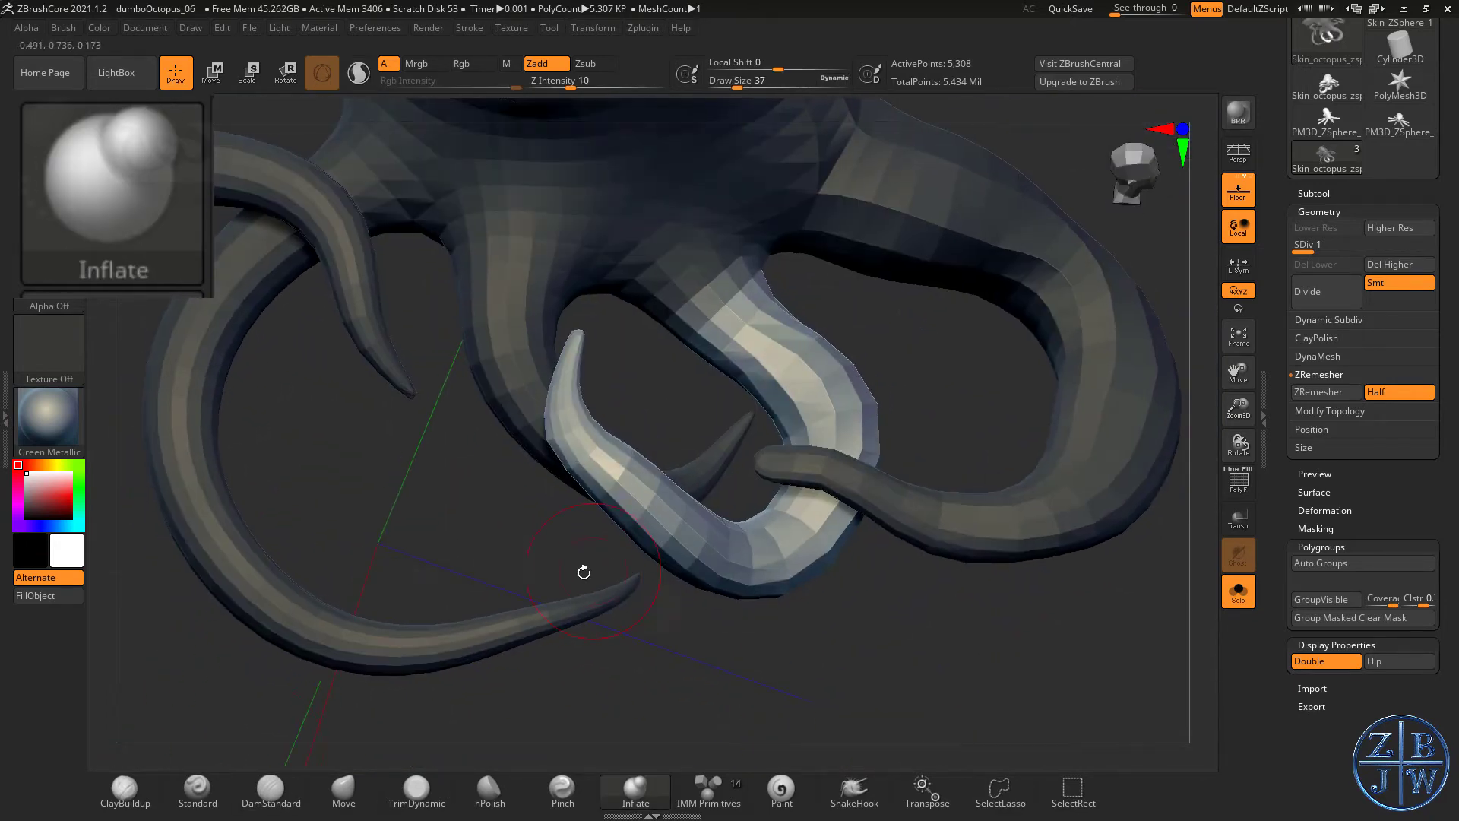
- Adjust the unmasked tentacle's upturned tip with Move Topological at draw size 37
key(b)
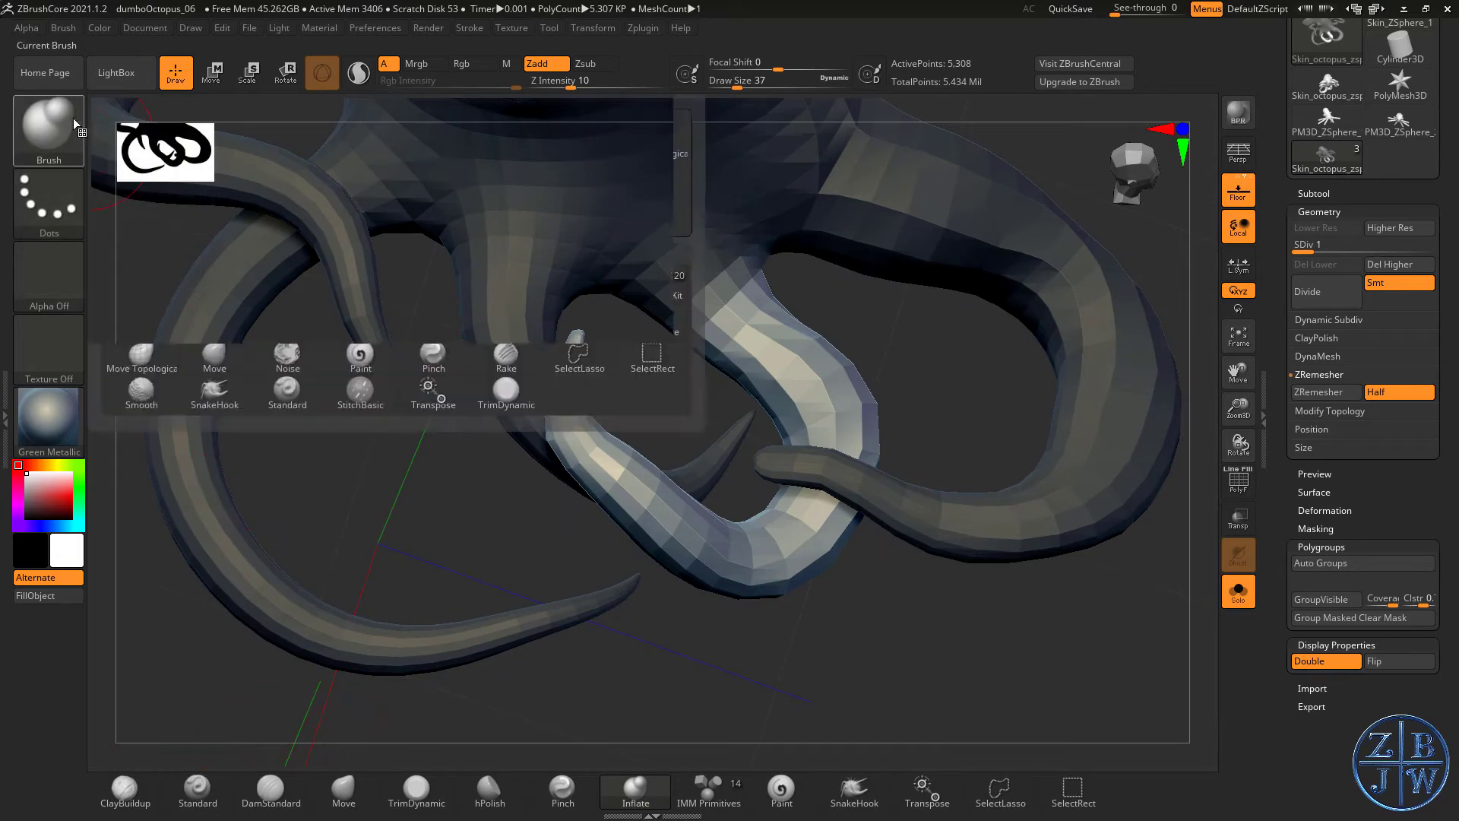
click(159, 347)
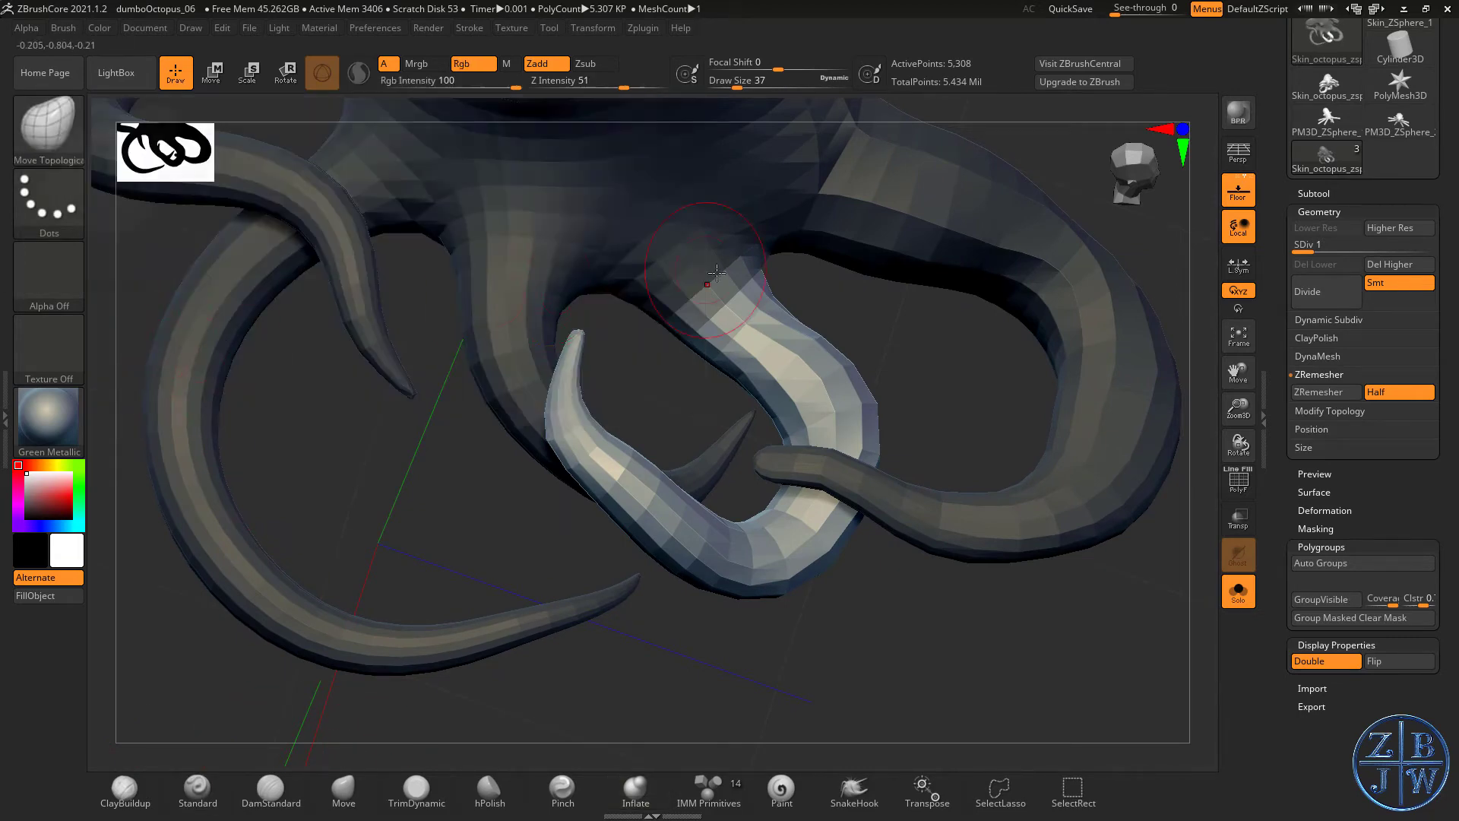
mouse_move(159, 347)
mouse_down()
mouse_move(746, 287)
mouse_move(629, 333)
mouse_up()
mouse_move(604, 346)
right_down()
mouse_move(692, 364)
mouse_move(653, 386)
mouse_move(707, 379)
right_up()
- Inflate the unmasked tentacle toward its tip at draw size 29
key(b)
key(i)
key(n)
key(s)
drag(708, 378, 692, 378)
drag(670, 357, 639, 403)
- Smooth the inflated tentacle and clear the mask from the octopus
shift+drag(628, 466, 830, 549)
right_drag(831, 549, 889, 502)
shift+drag(889, 502, 741, 529)
mouse_move(741, 530)
right_down()
mouse_move(902, 606)
mouse_move(1172, 400)
mouse_move(961, 581)
mouse_move(980, 521)
mouse_move(1029, 560)
mouse_move(1009, 629)
right_up()
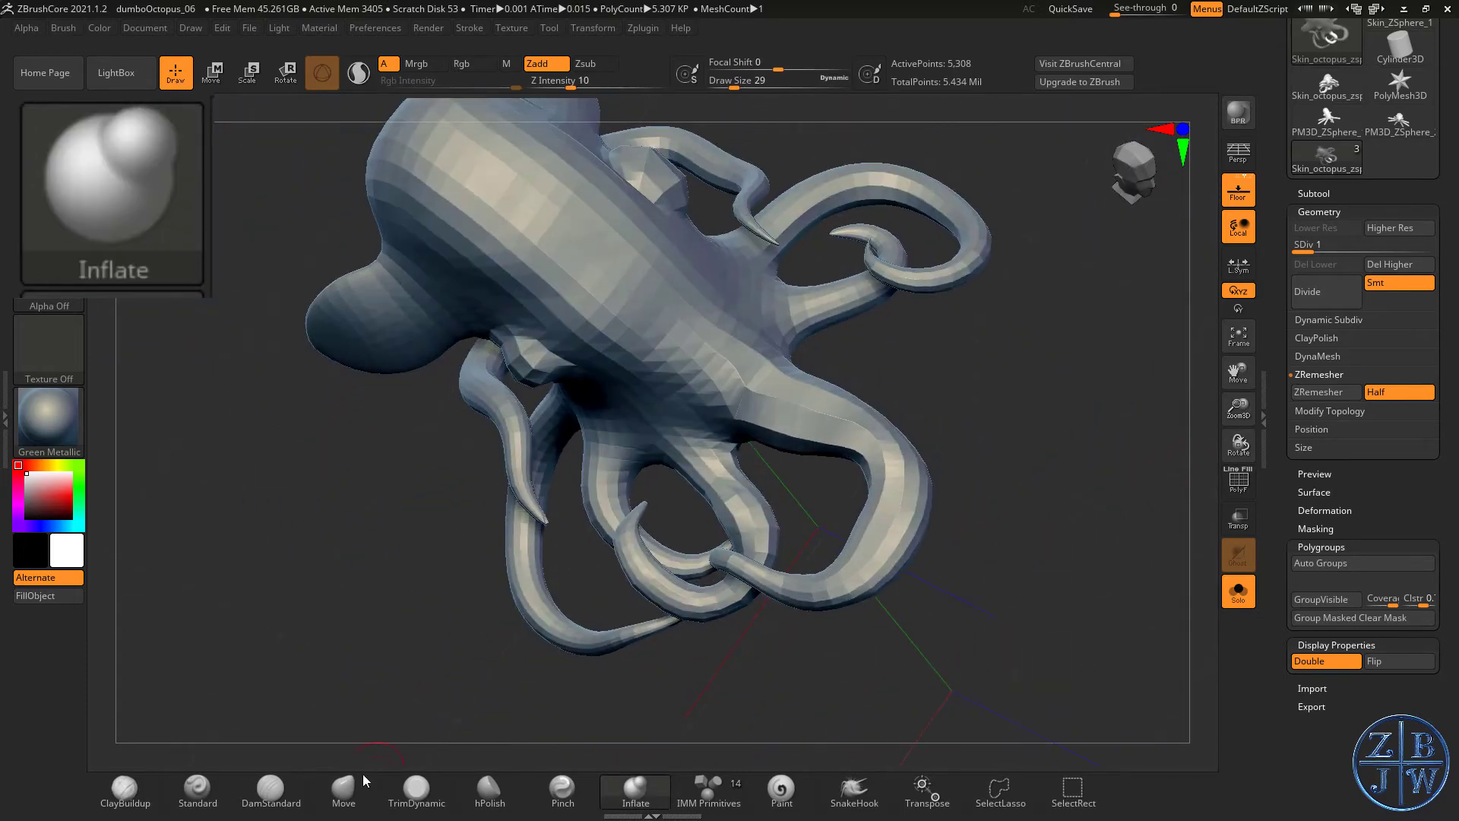
- Choose a sculpting brush and adjust its draw size for further shaping of the unmasked octopus
key(b)
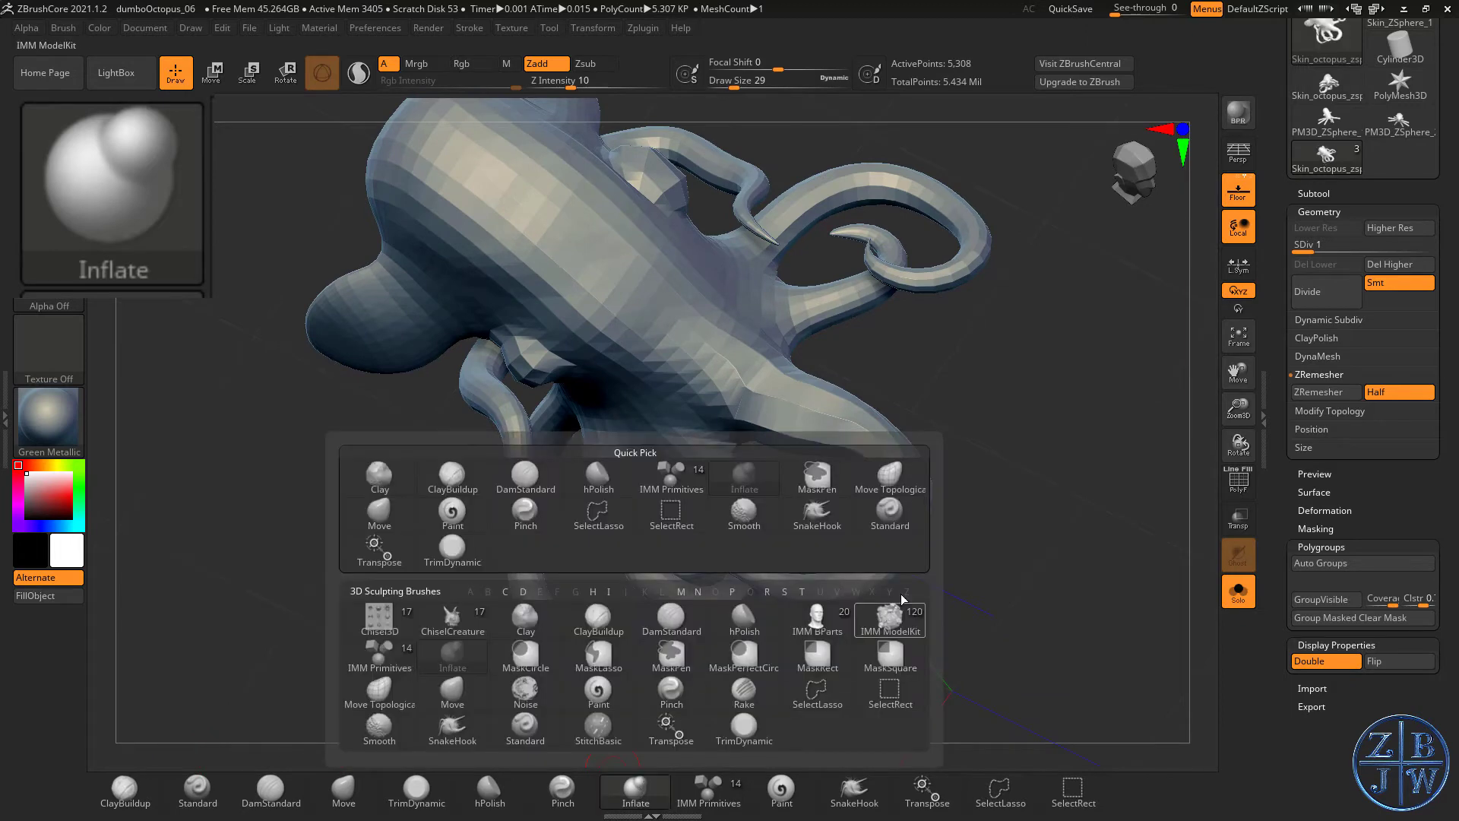
key(s)
drag(1019, 500, 1038, 505)
mouse_move(1038, 504)
right_down()
mouse_move(784, 474)
mouse_move(596, 596)
mouse_move(655, 569)
mouse_move(486, 487)
mouse_move(122, 377)
right_up()
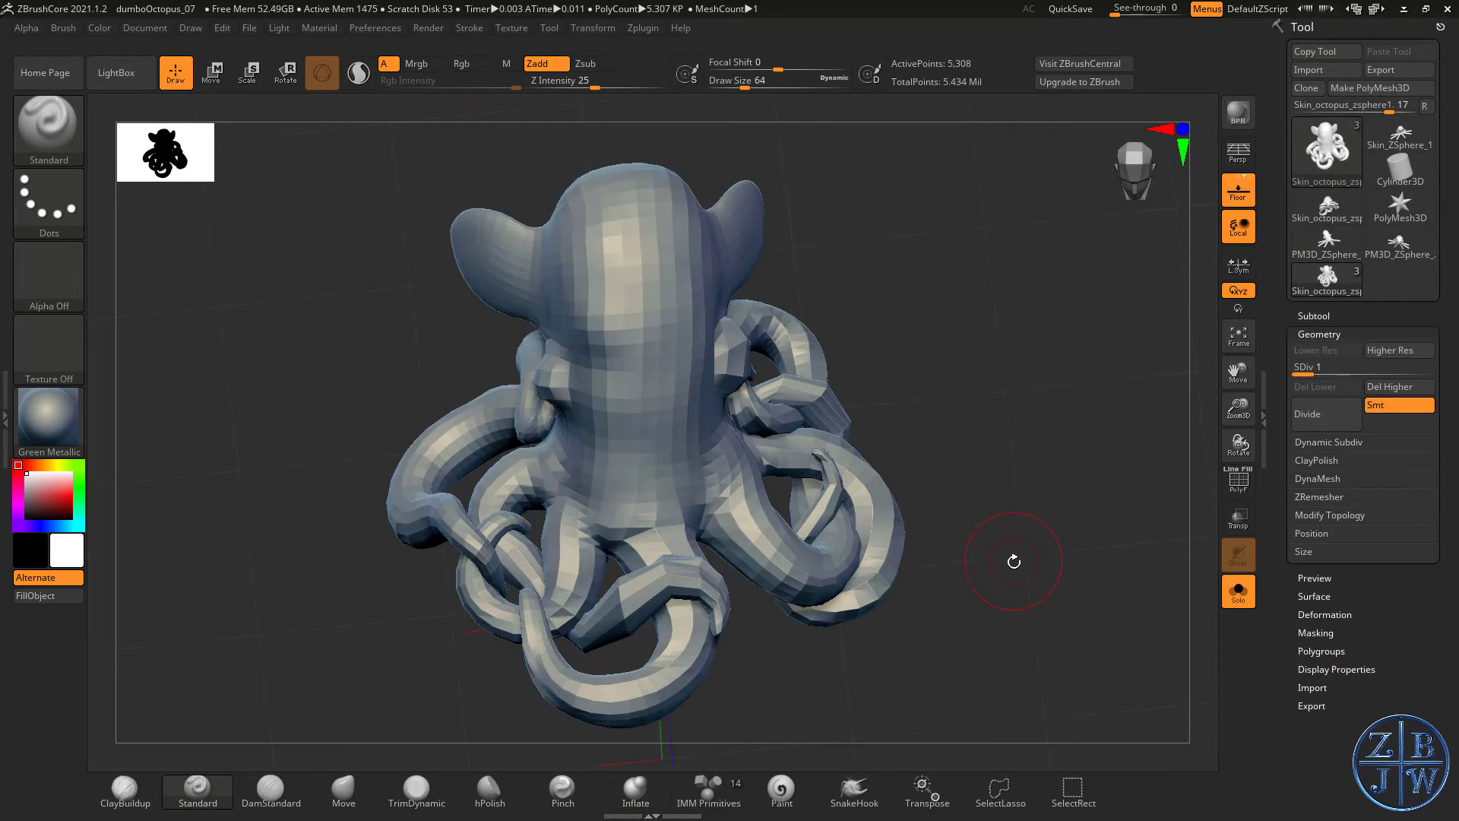
- Raise the octopus mesh to subdivision level 6 and examine its intertwined tentacles from the front, underside and side
right_drag(1015, 575, 1066, 516)
right_drag(964, 589, 961, 510)
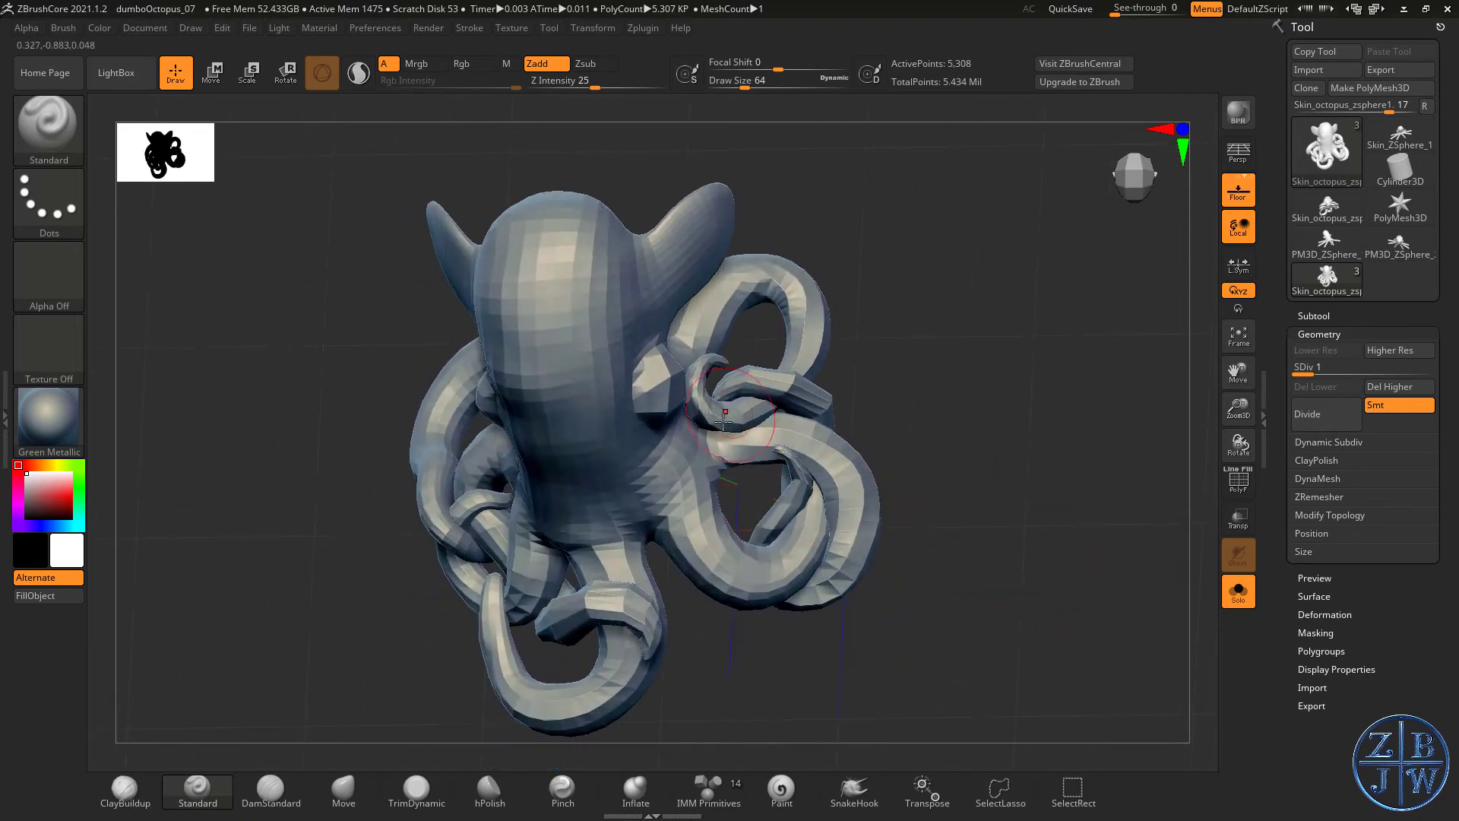
right_drag(985, 452, 1003, 494)
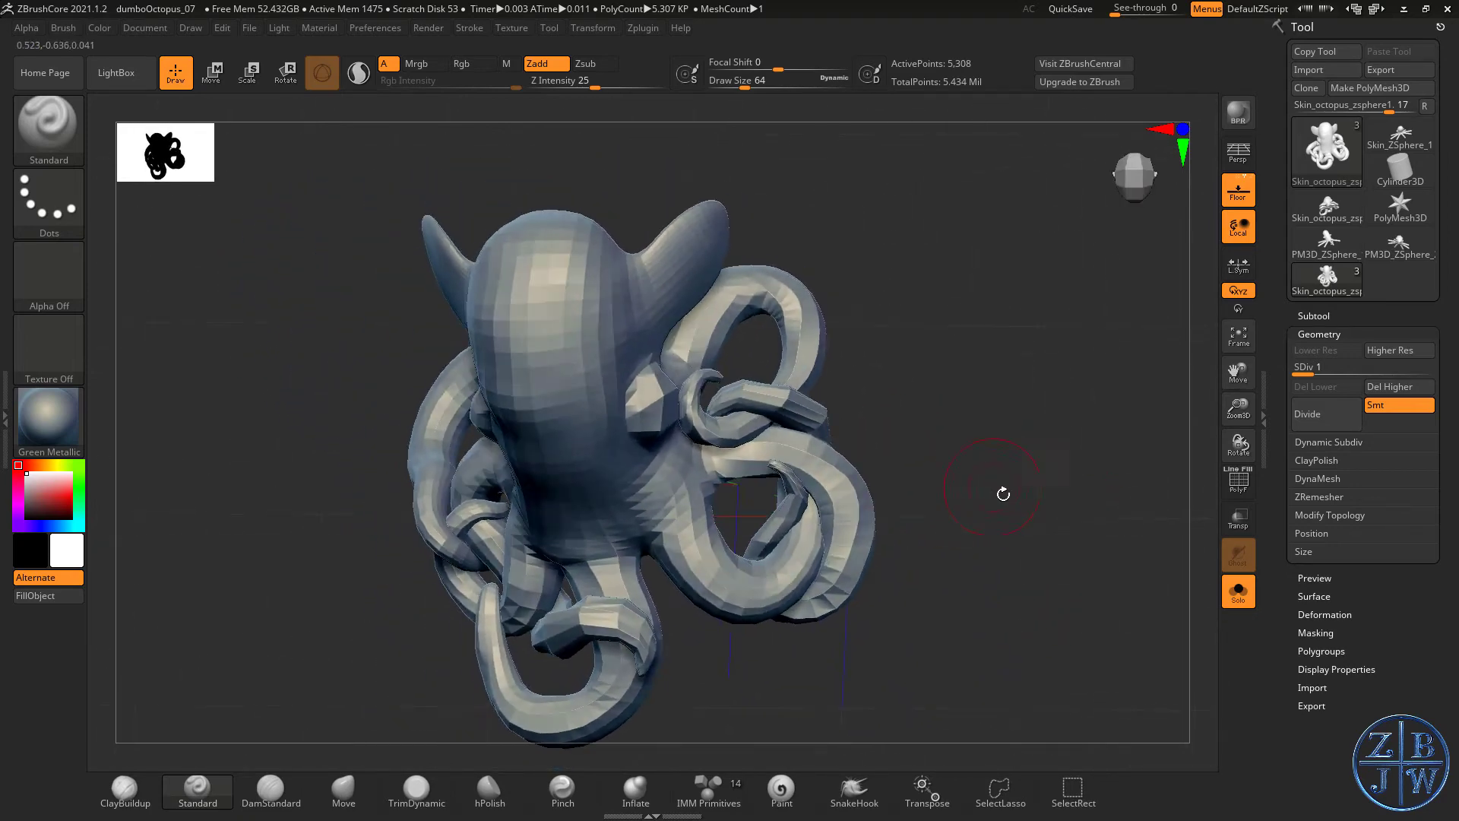
click(1328, 370)
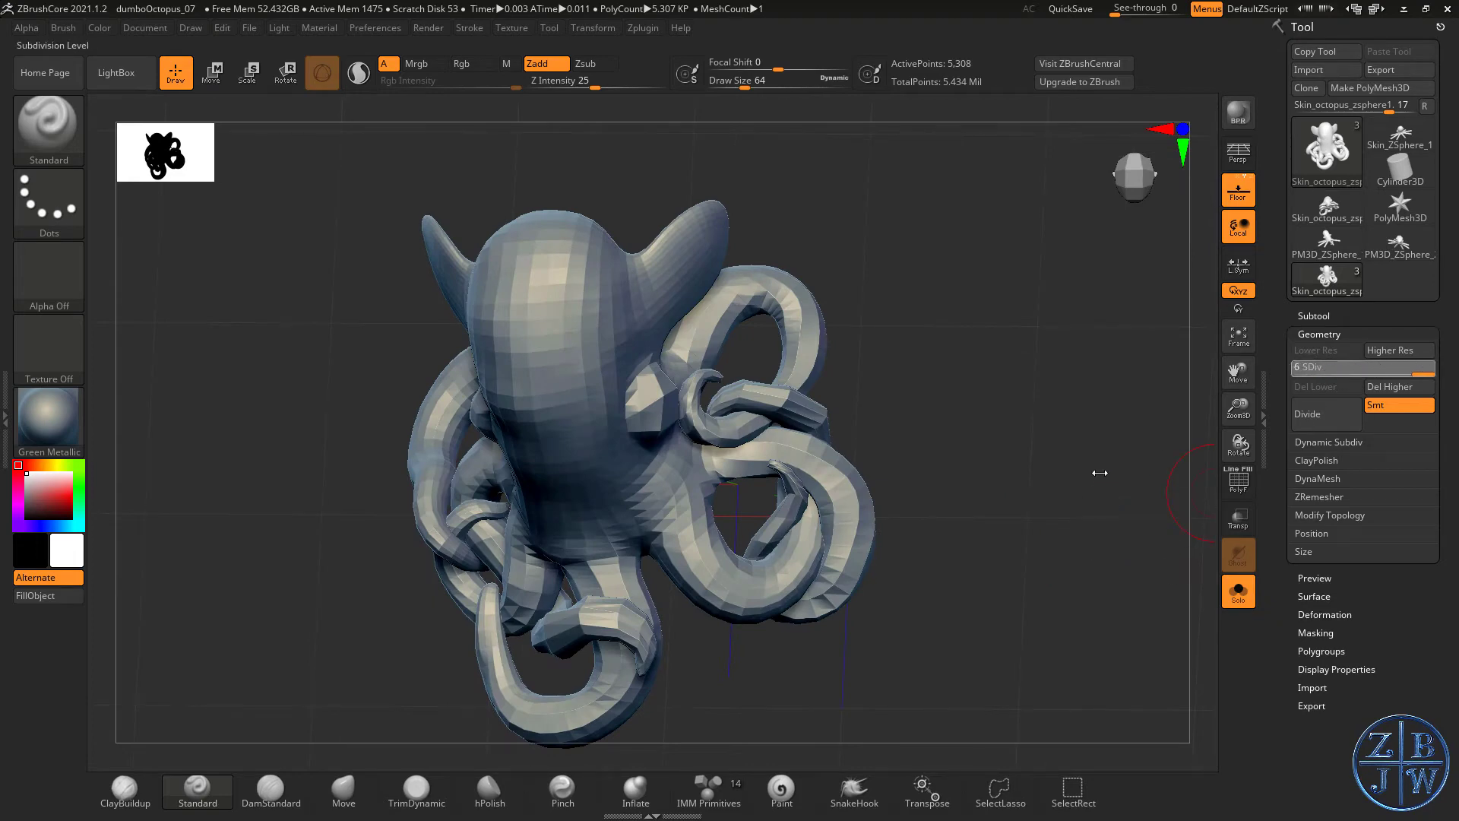
right_drag(985, 526, 950, 426)
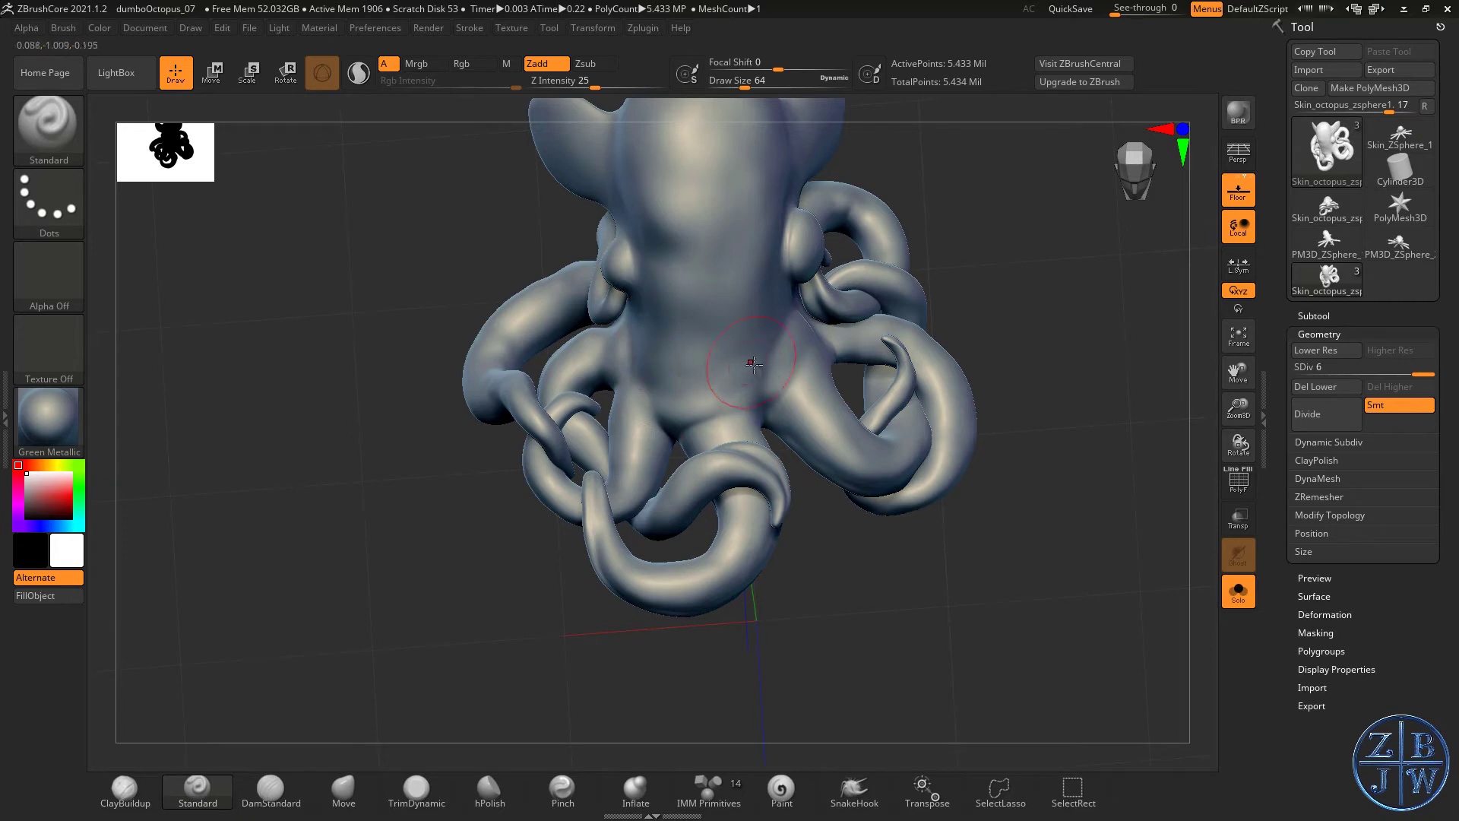
right_drag(753, 363, 747, 538)
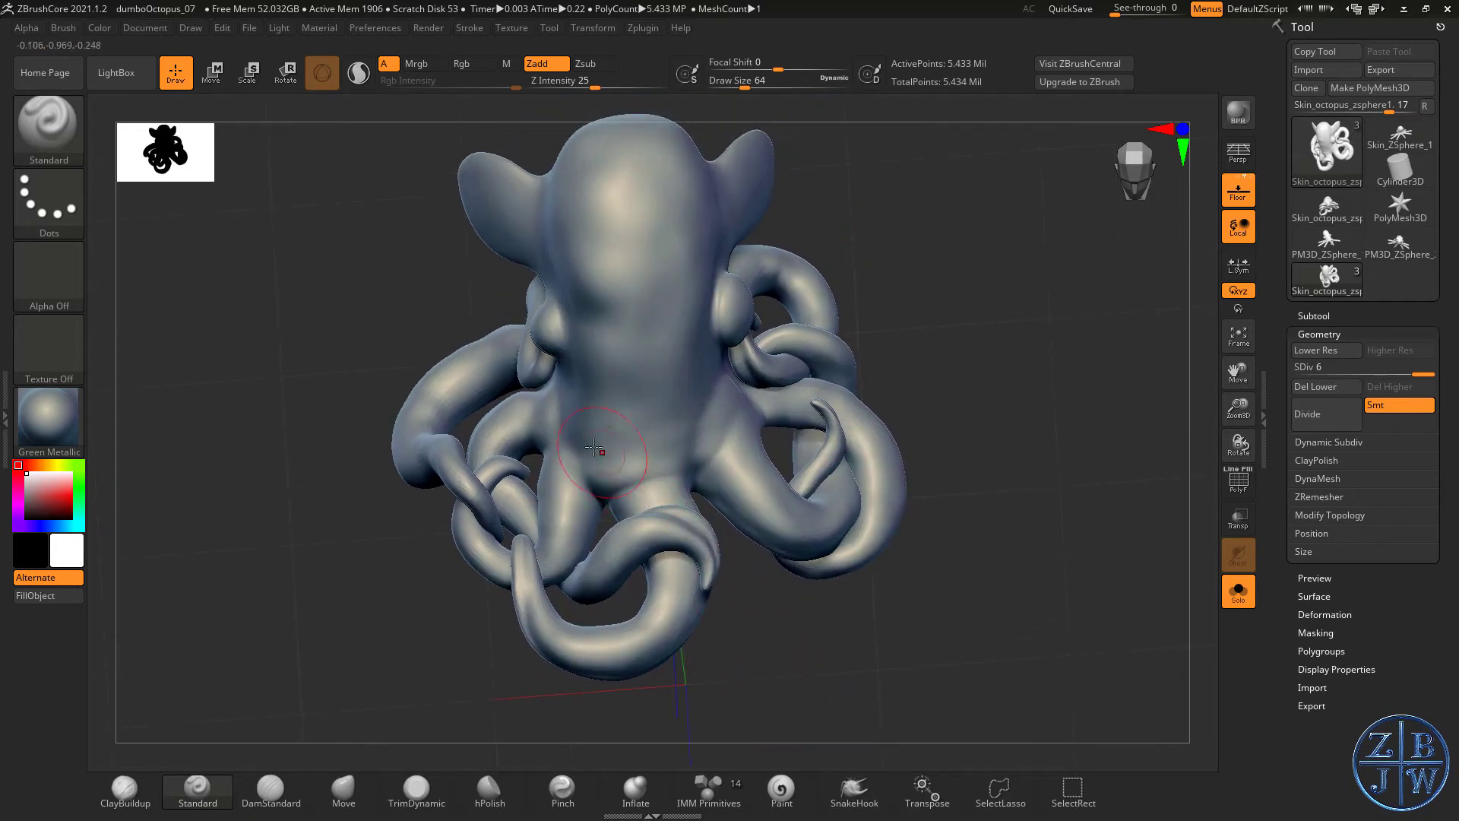
right_drag(741, 608, 696, 461)
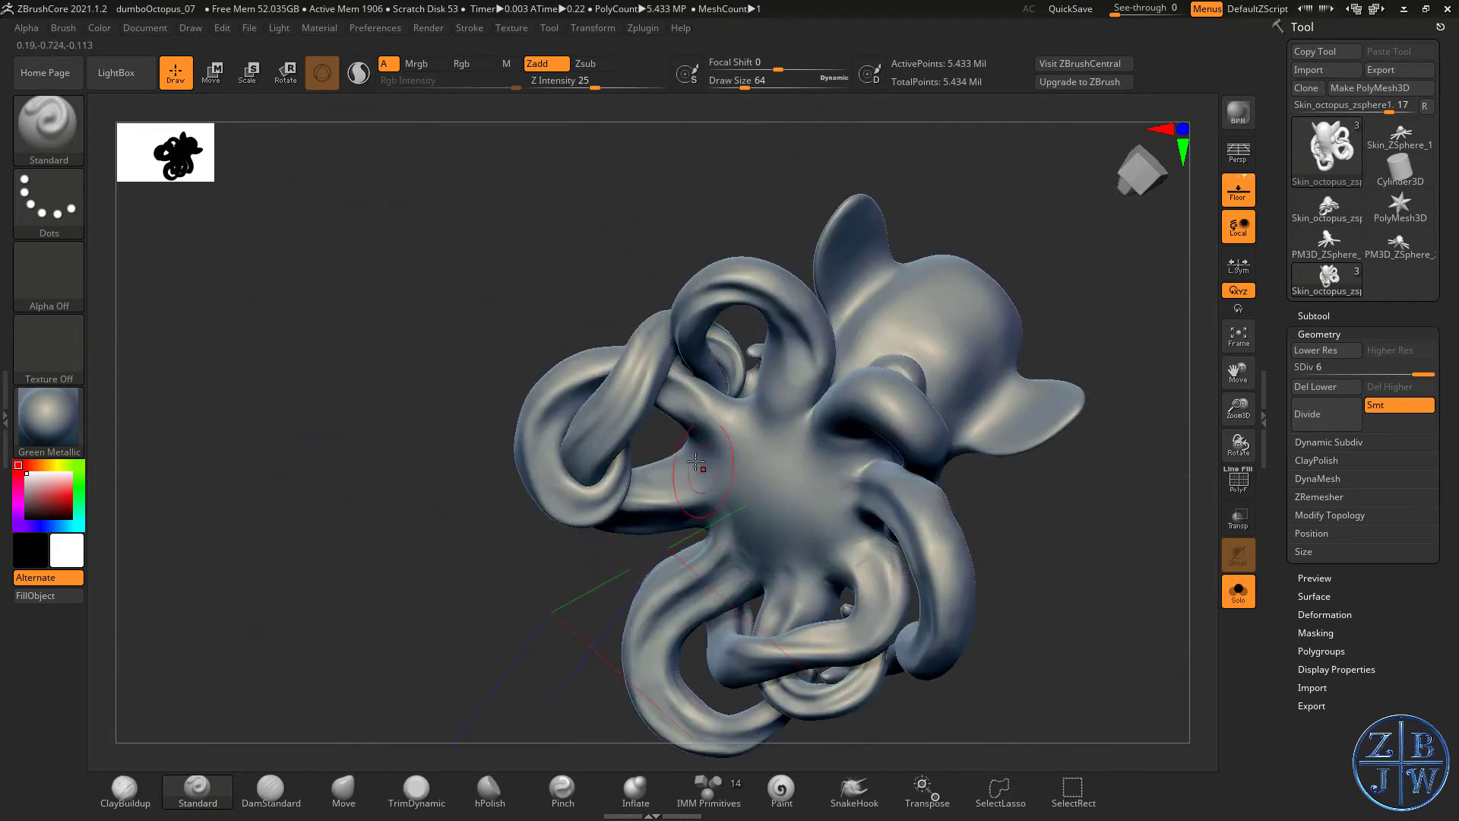
right_drag(613, 391, 708, 411)
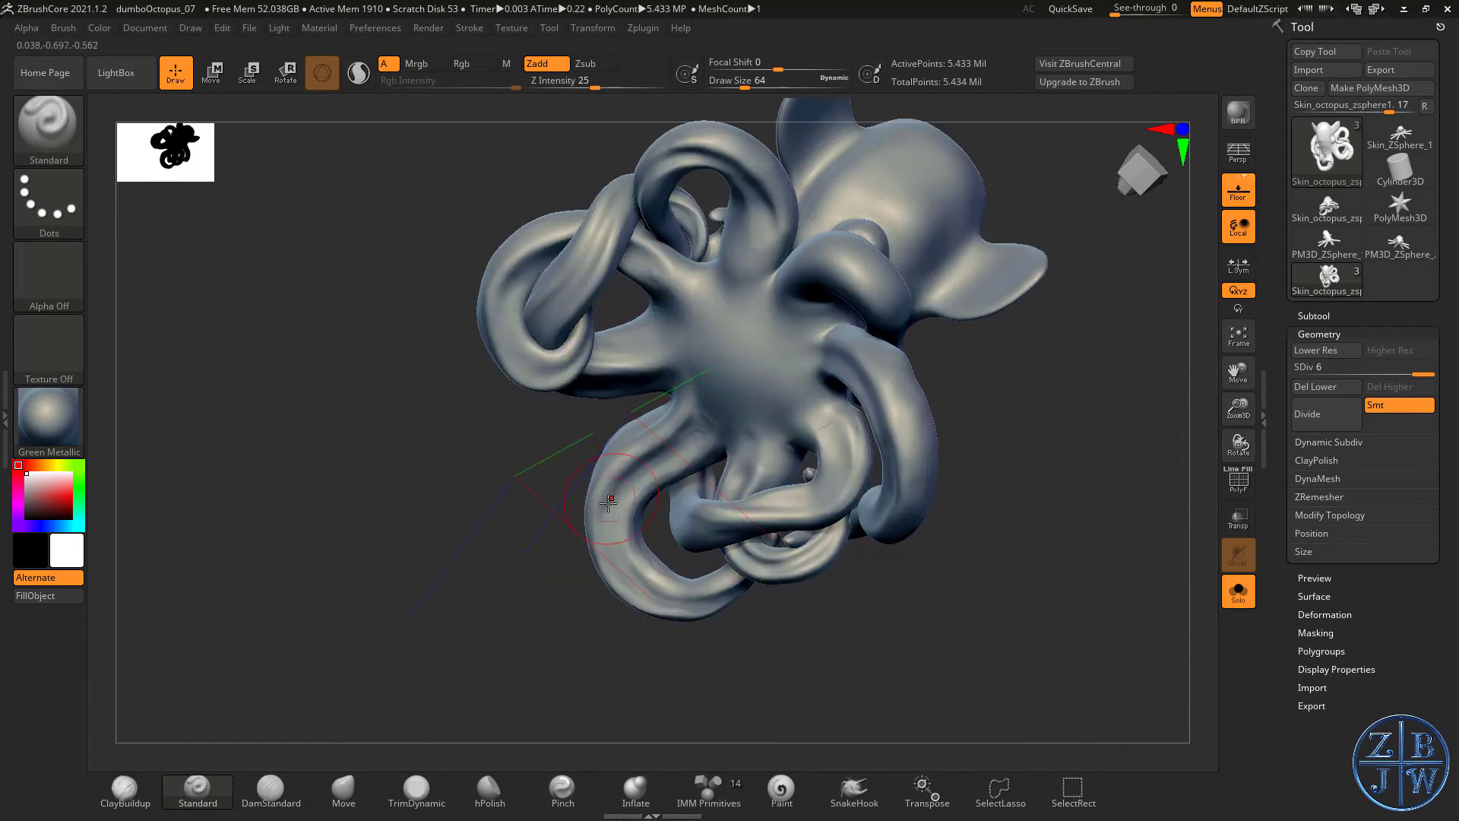
right_drag(848, 548, 1018, 600)
drag(1253, 406, 411, 747)
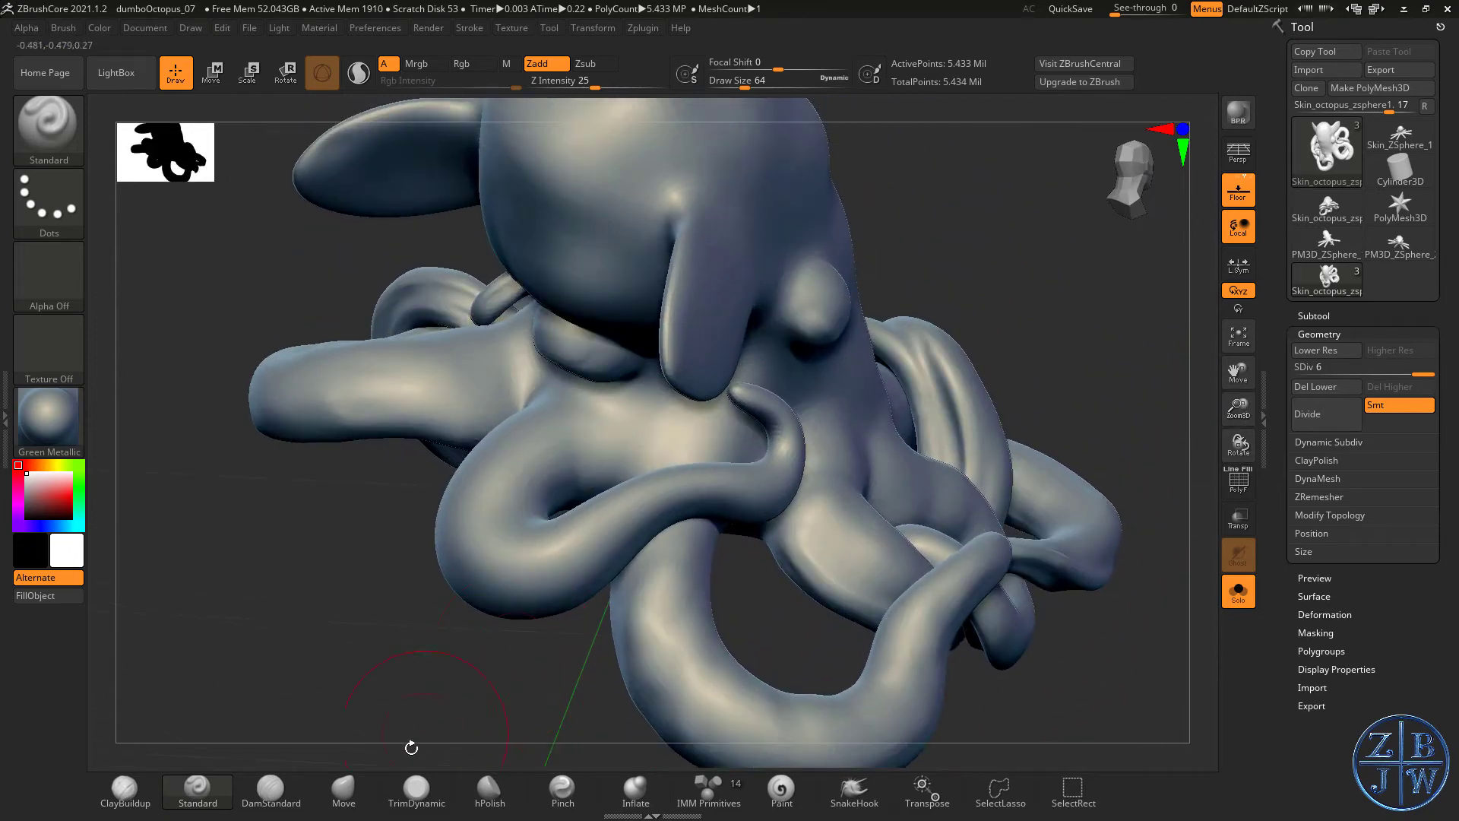
- Thicken the looping tentacles beneath the head with the Inflate brush at draw size 64
click(642, 790)
mouse_move(612, 414)
right_down()
mouse_move(667, 410)
mouse_move(505, 374)
right_up()
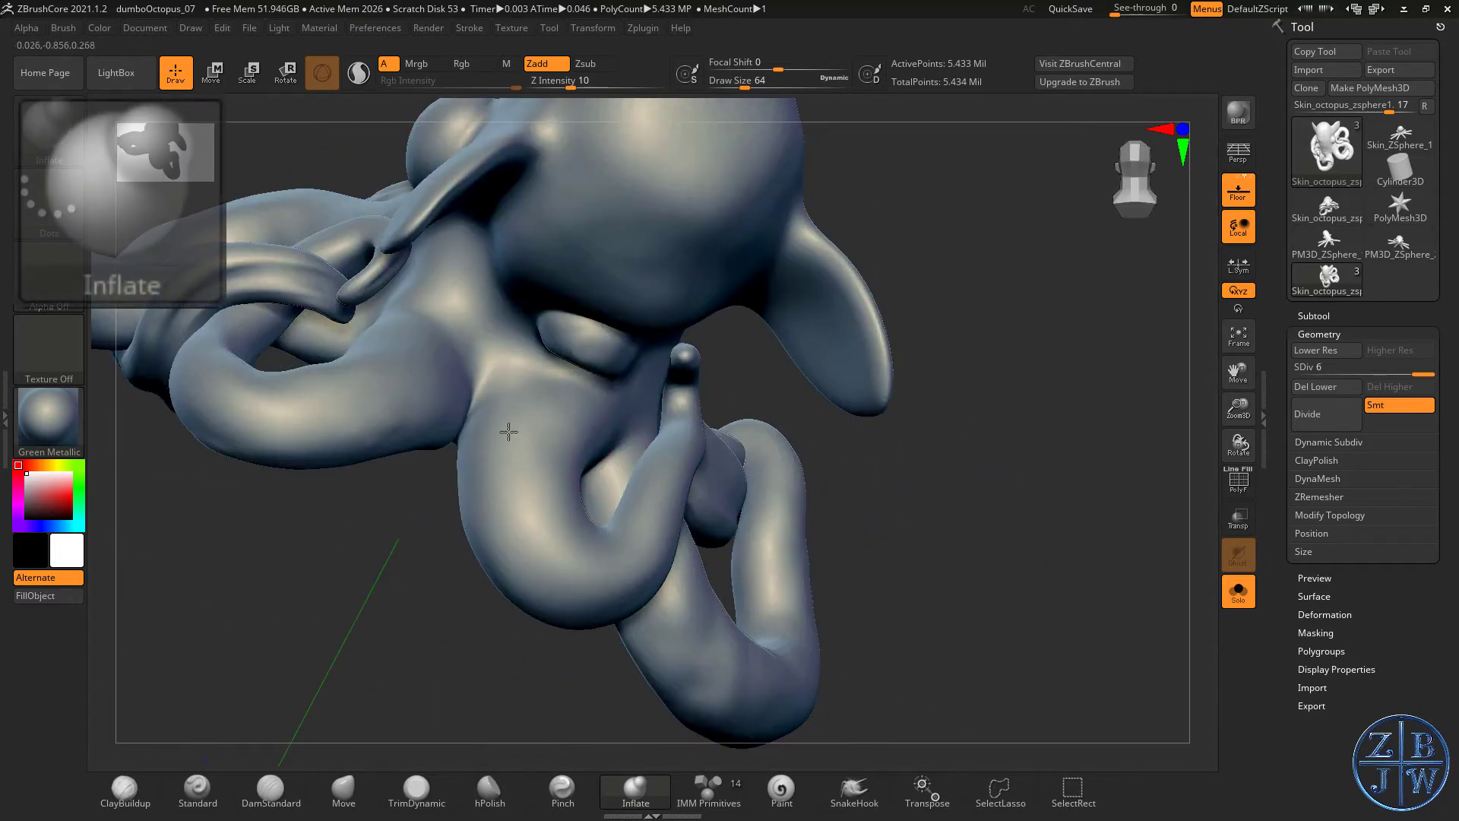
right_drag(514, 515, 594, 550)
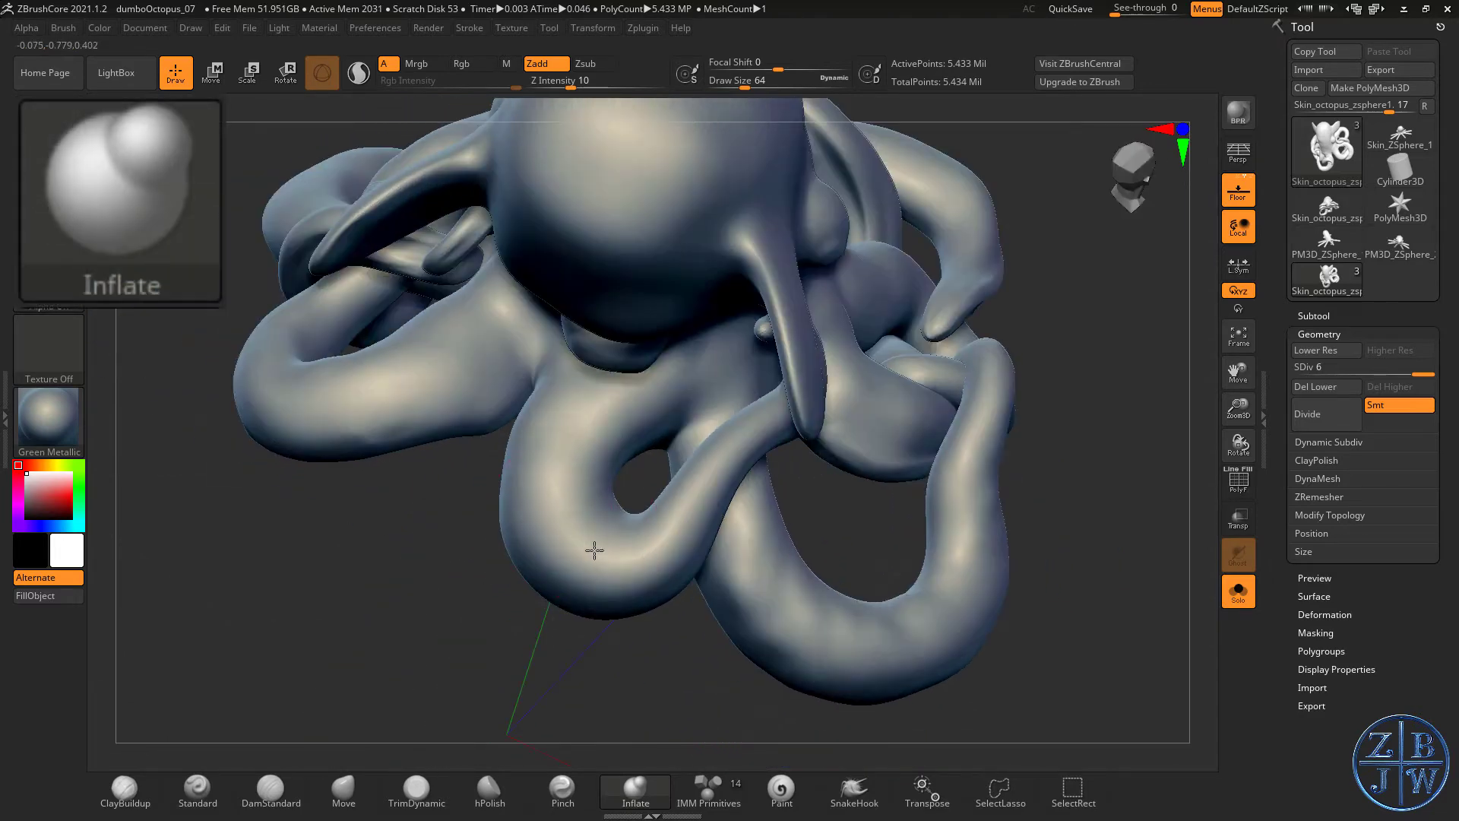
right_drag(716, 531, 609, 661)
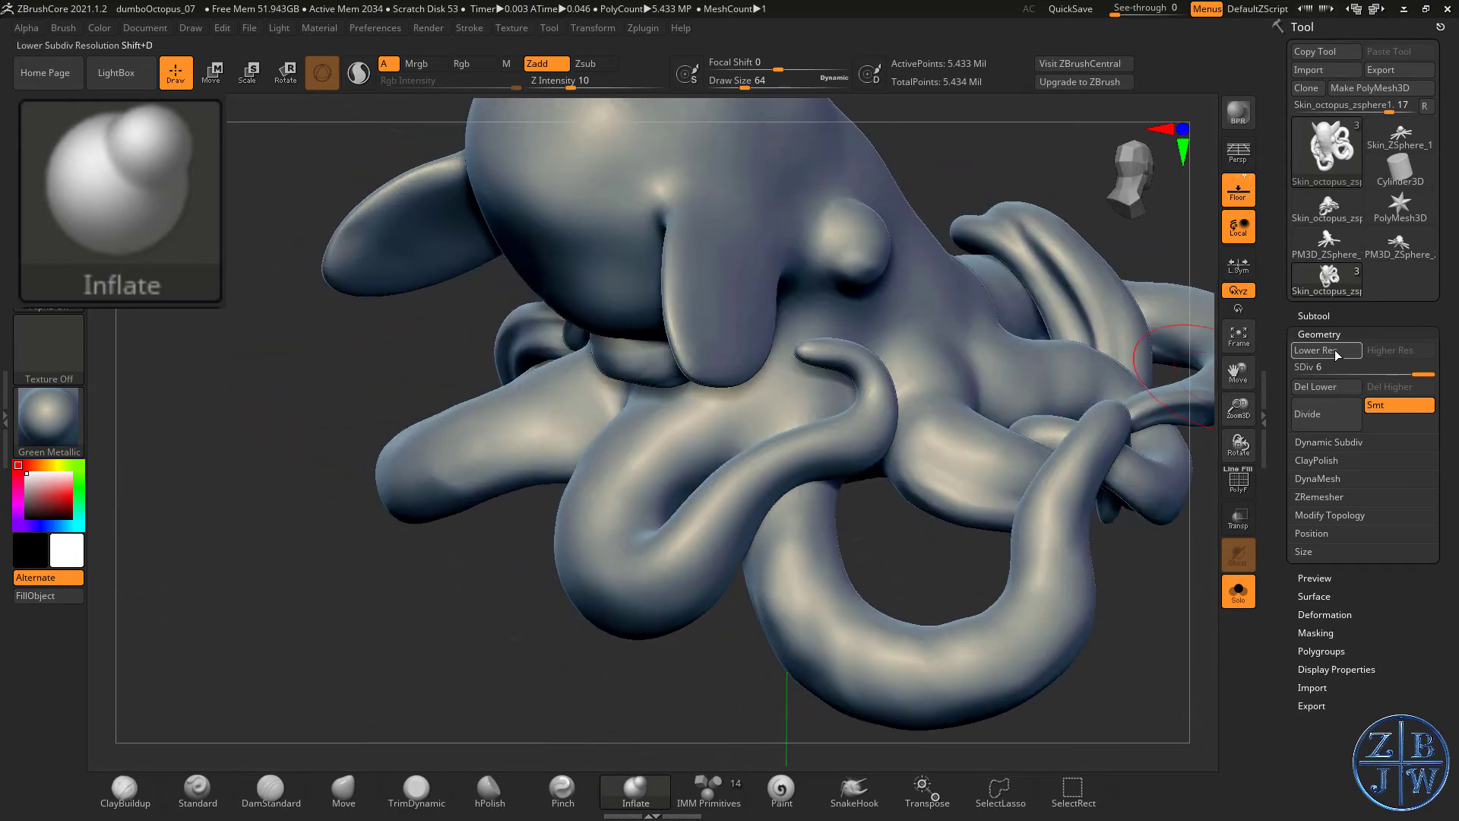
- Lower the octopus mesh to subdivision level 1 and switch to the Move Topological brush
drag(1330, 368, 1321, 352)
right_drag(874, 532, 794, 556)
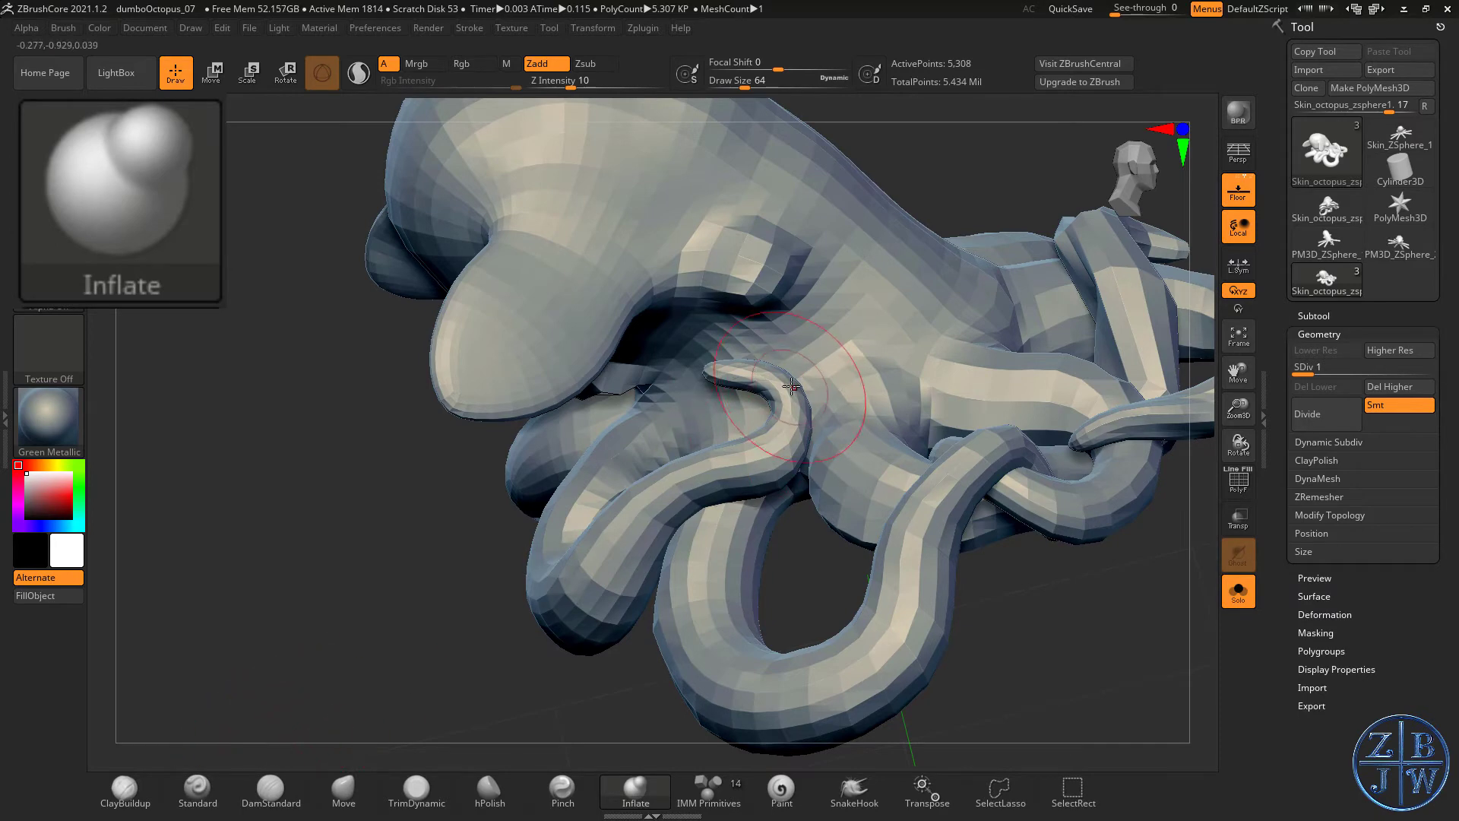
key(b)
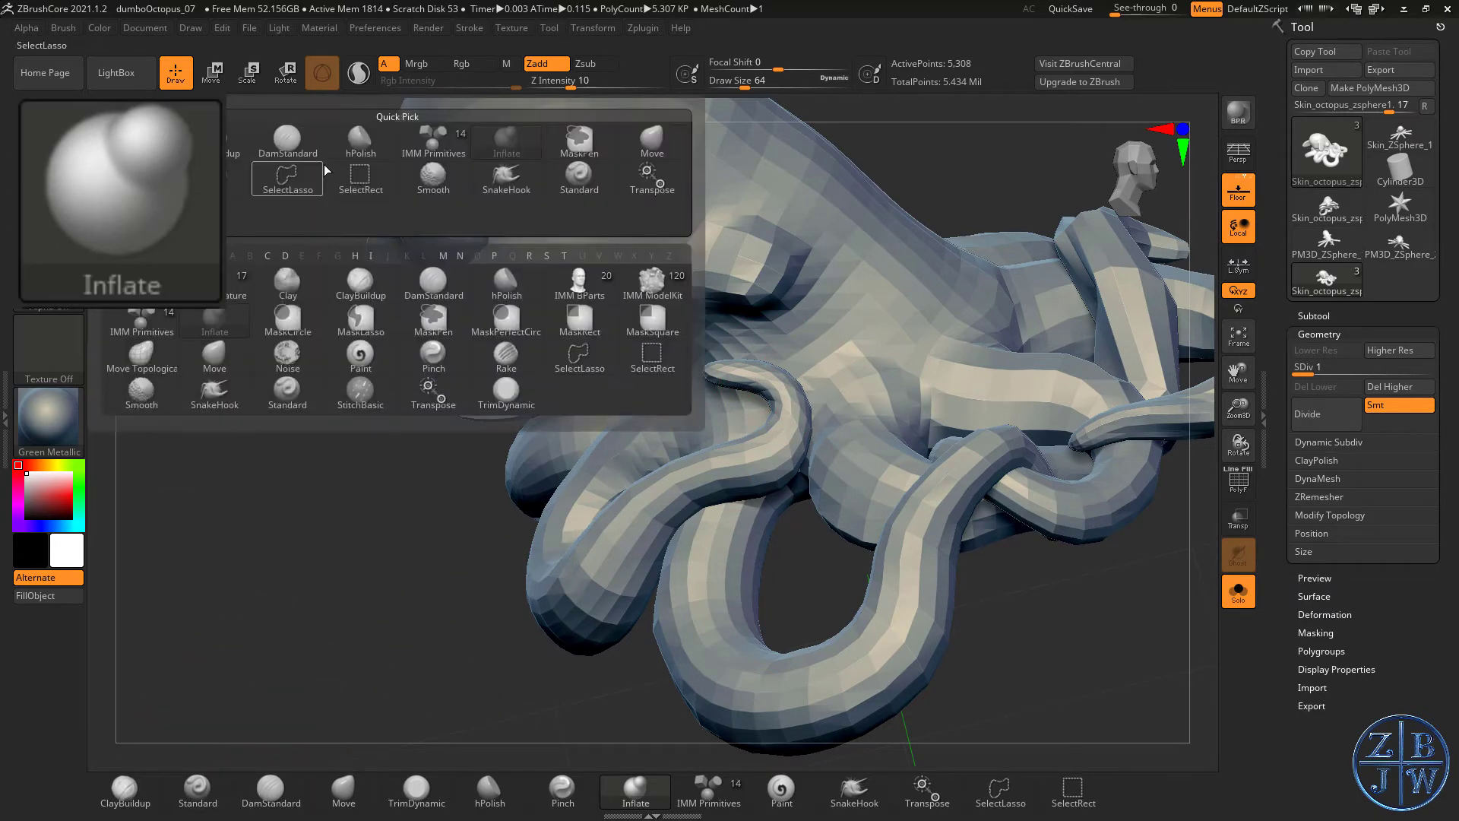
click(139, 358)
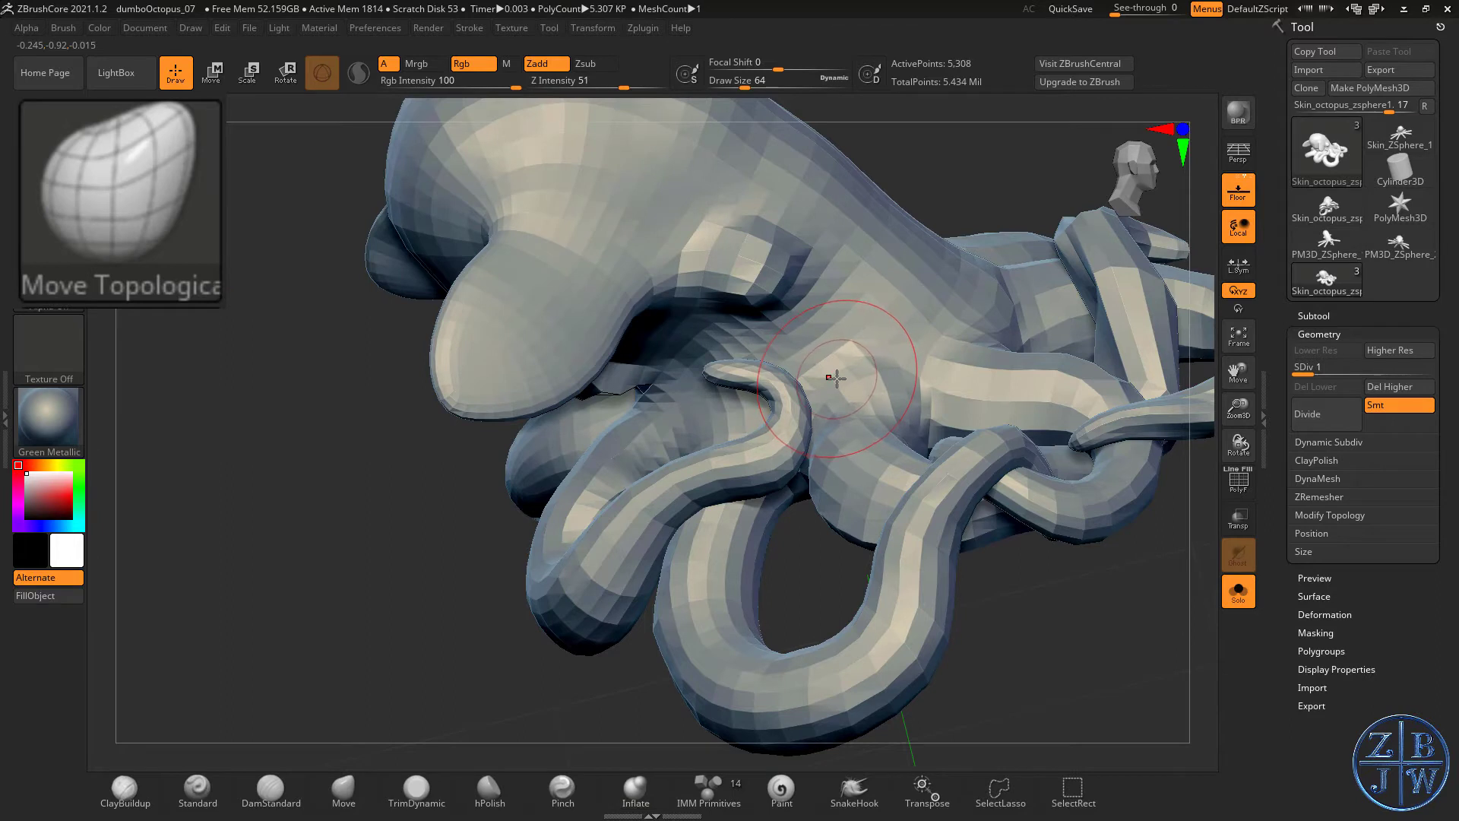
- Reshape the curled tentacle tip below the eye at draw size 59 and undo the last stroke
key(s)
mouse_move(839, 370)
mouse_down()
mouse_move(857, 370)
mouse_move(802, 348)
mouse_move(795, 417)
mouse_move(777, 409)
mouse_up()
key(s)
right_drag(716, 353, 812, 378)
mouse_move(776, 333)
right_down()
mouse_move(813, 349)
mouse_move(792, 320)
mouse_move(808, 380)
mouse_move(764, 380)
mouse_move(770, 420)
right_up()
key(ctrl+z)
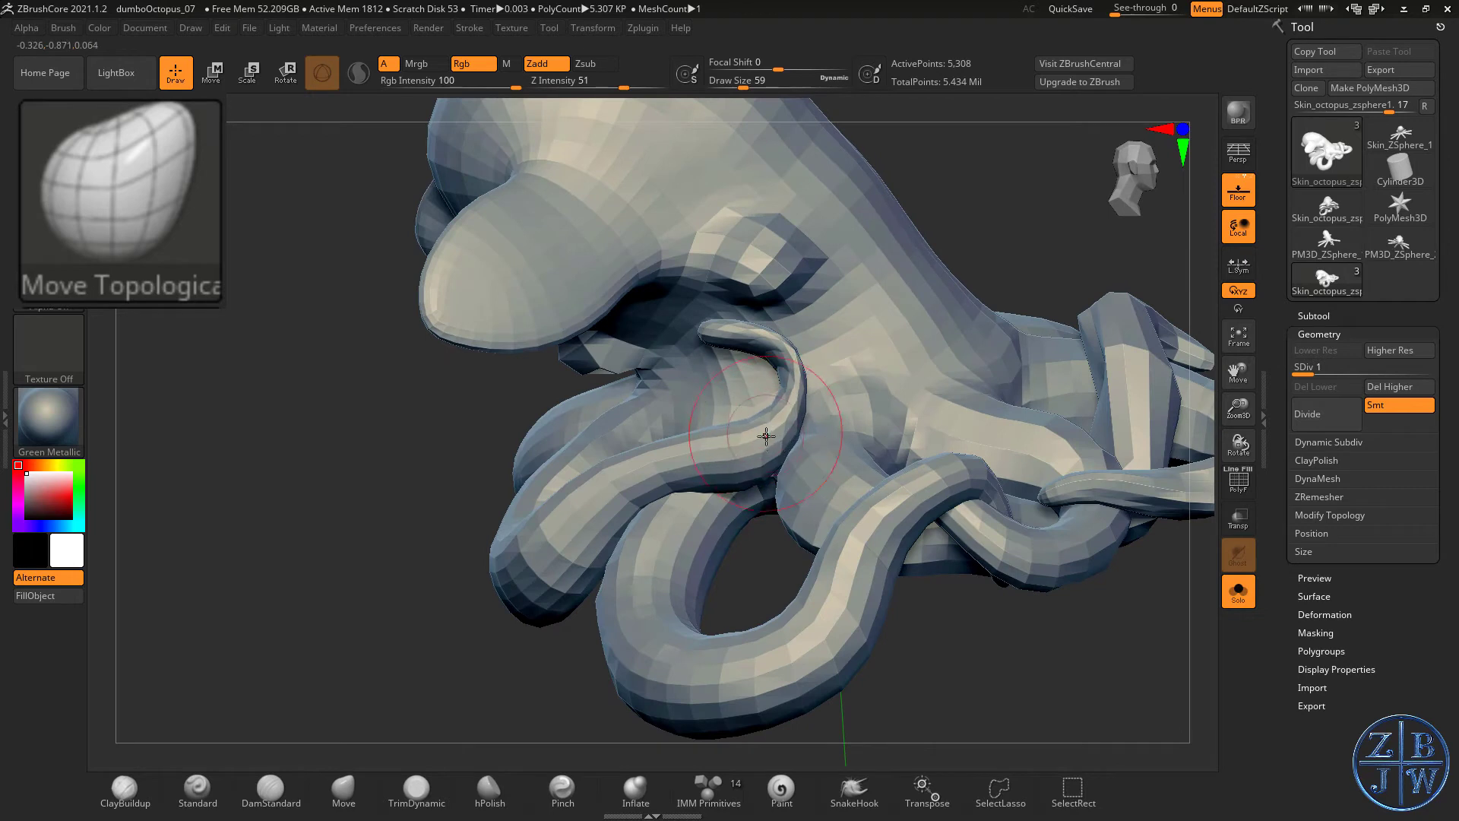
- Round the curl of the tentacle tip below the eye with Move Topological at draw sizes 97 and 56
key(s)
drag(766, 441, 775, 447)
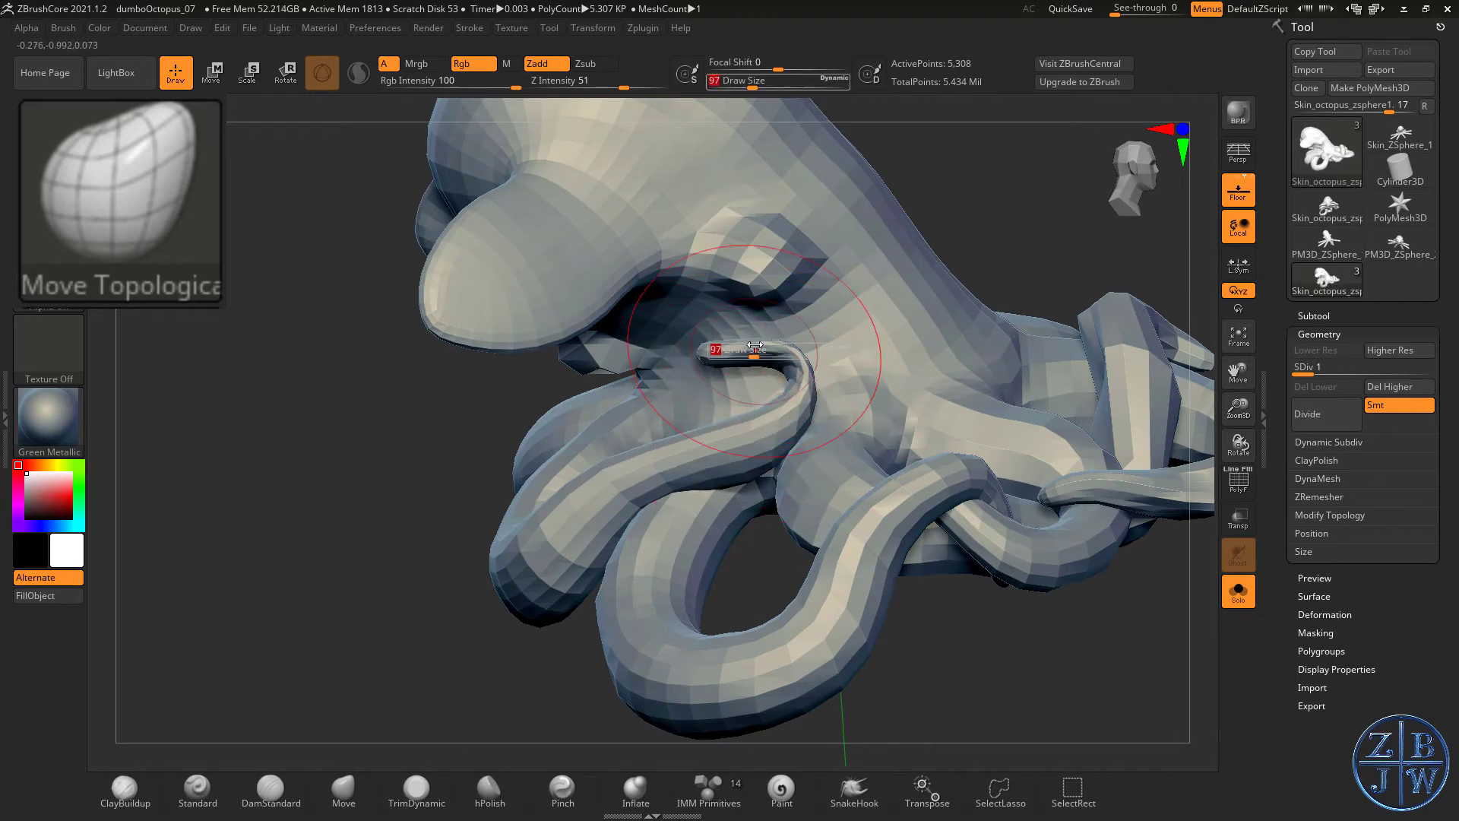
drag(754, 346, 742, 346)
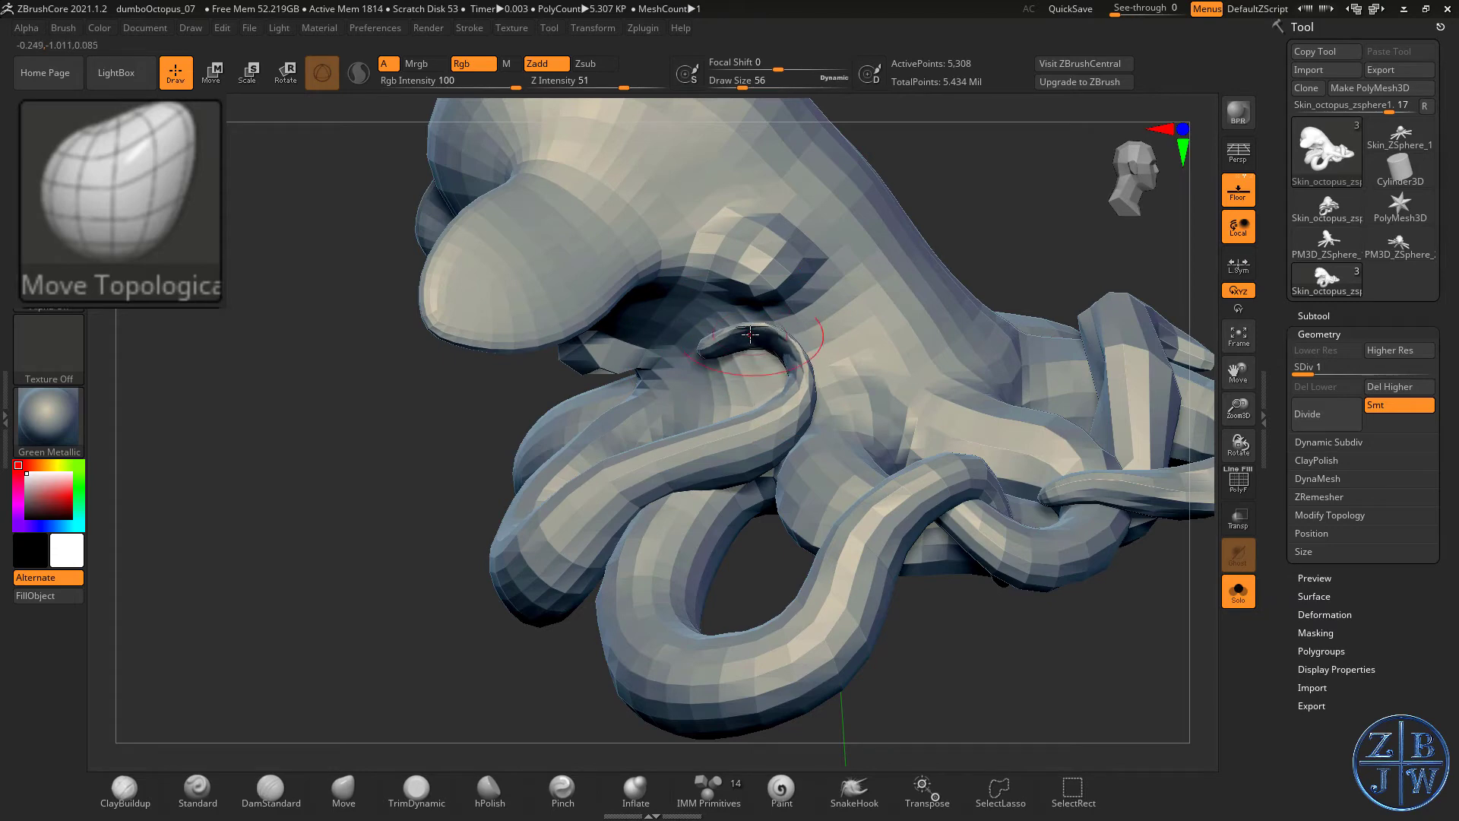
right_drag(790, 337, 753, 411)
right_drag(801, 340, 794, 356)
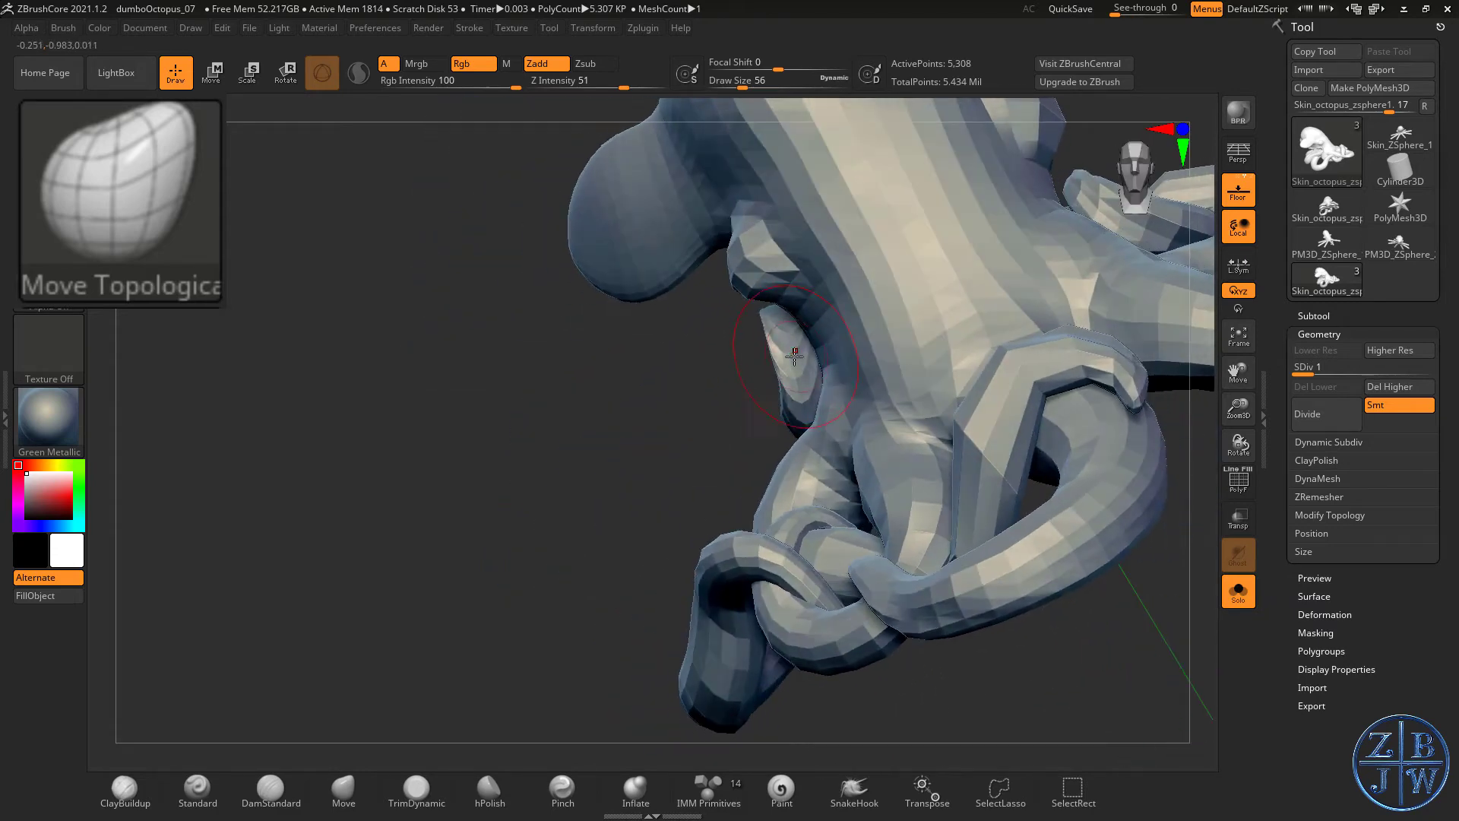
- Thicken the curled tentacle tip below the eye with the Inflate brush at draw size 56
click(635, 790)
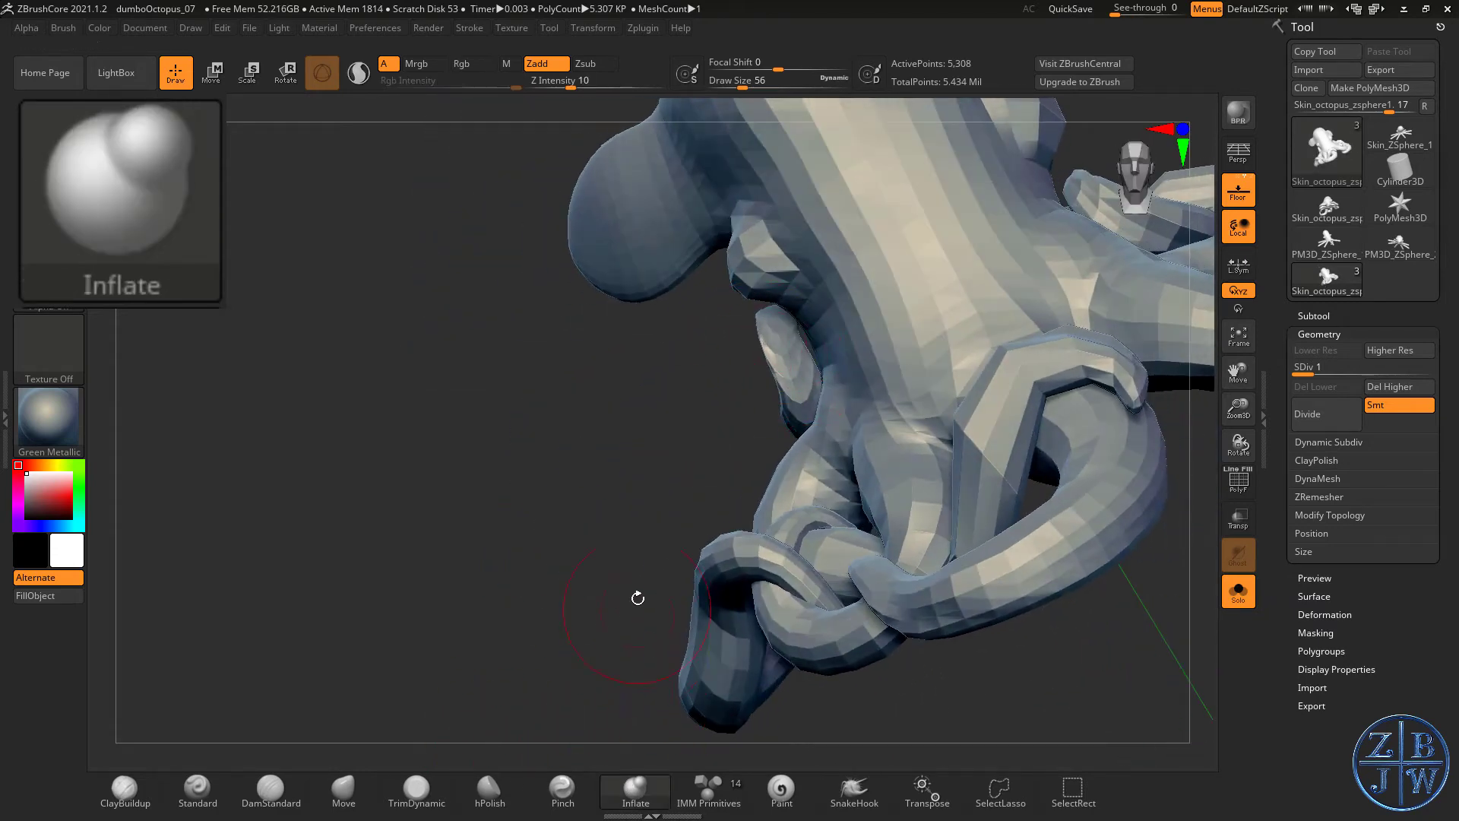
right_drag(635, 596, 776, 420)
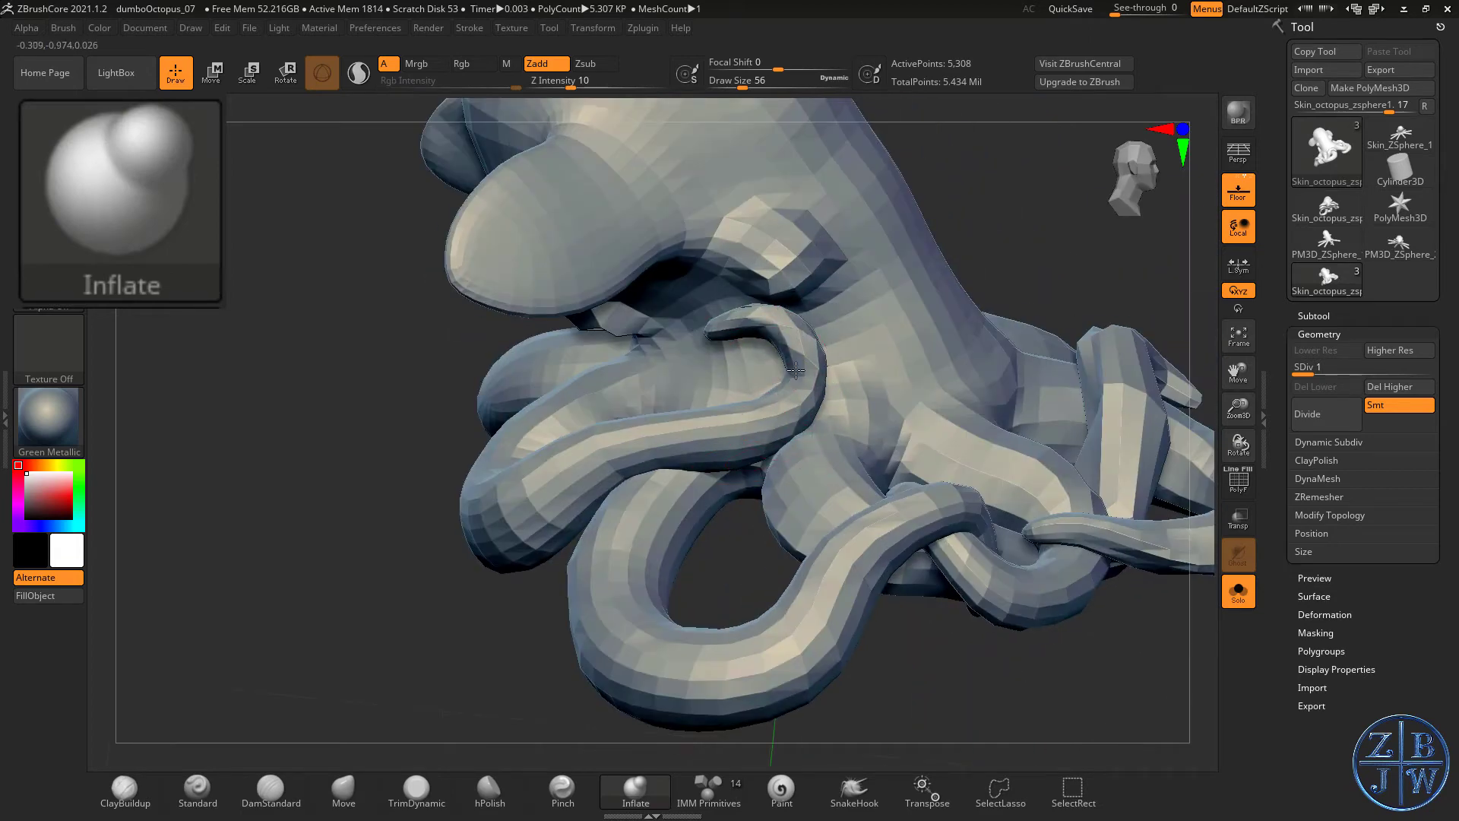
mouse_move(795, 370)
mouse_down()
mouse_move(790, 395)
mouse_move(781, 341)
mouse_up()
mouse_move(764, 387)
right_down()
mouse_move(740, 323)
mouse_move(758, 340)
mouse_move(737, 418)
mouse_move(760, 384)
right_up()
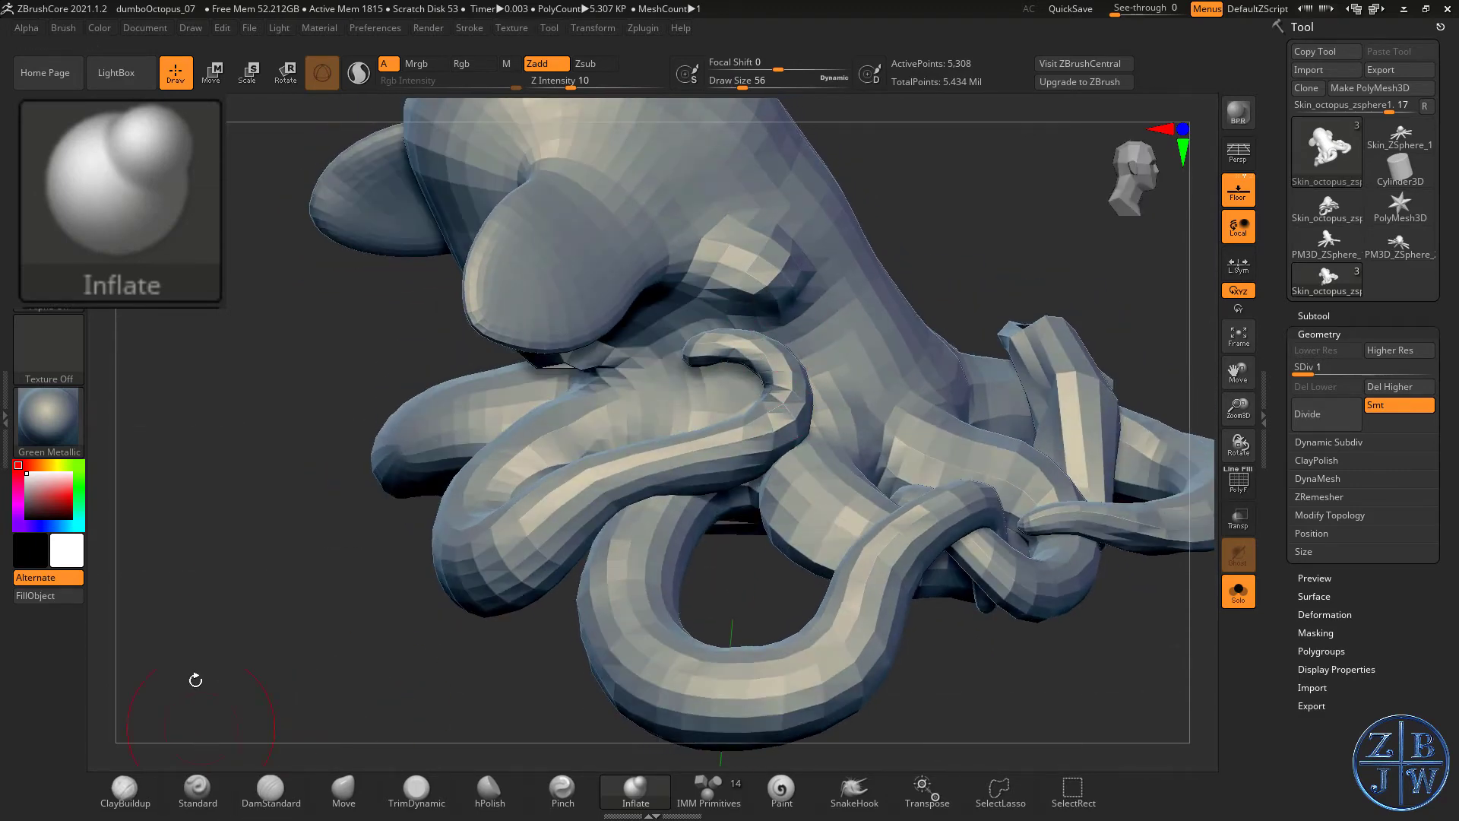
- Reshape the bend of the curled tentacle below the eye with Move Topological at draw size 87
click(159, 216)
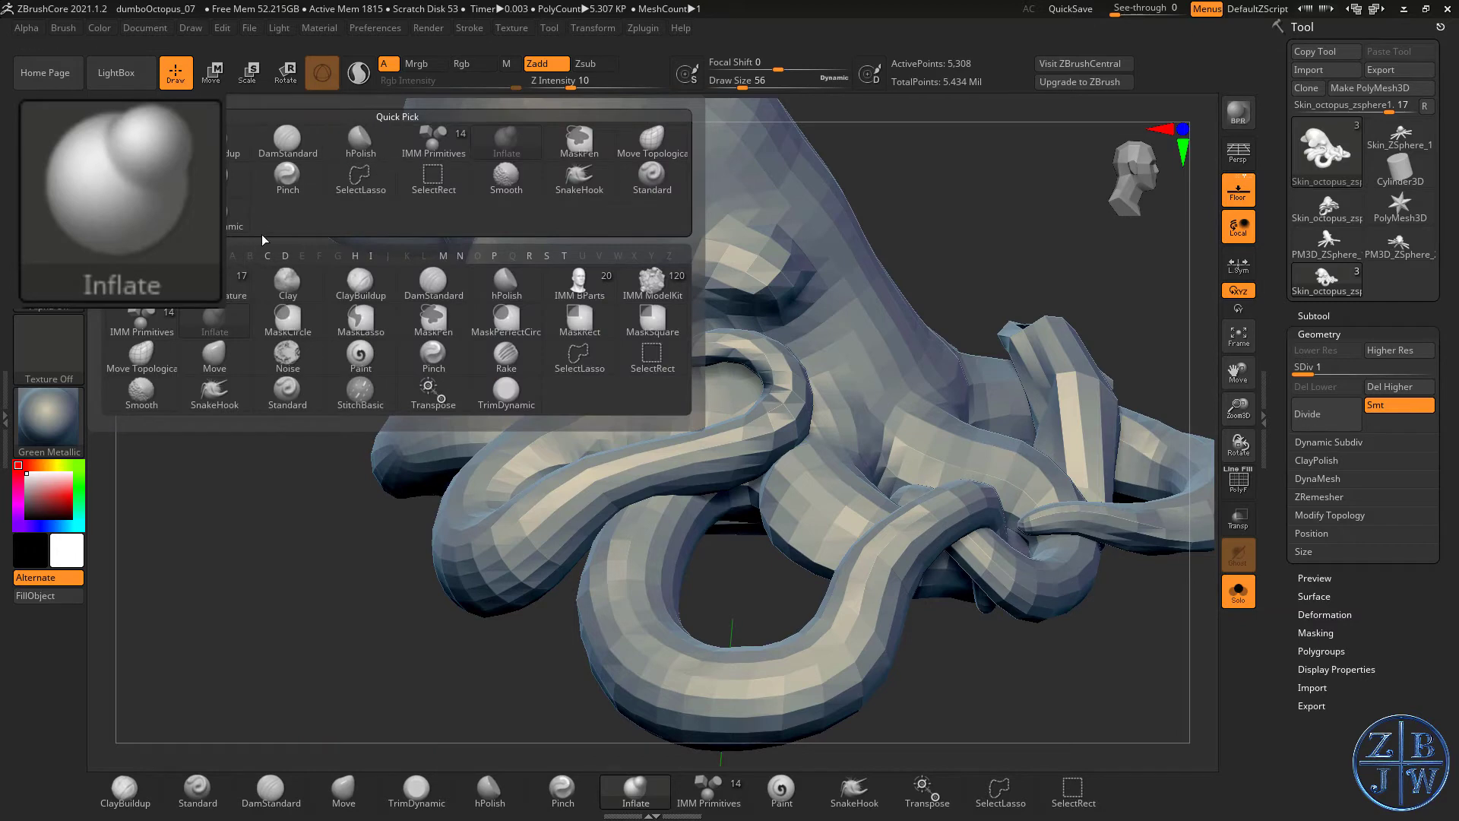
click(156, 358)
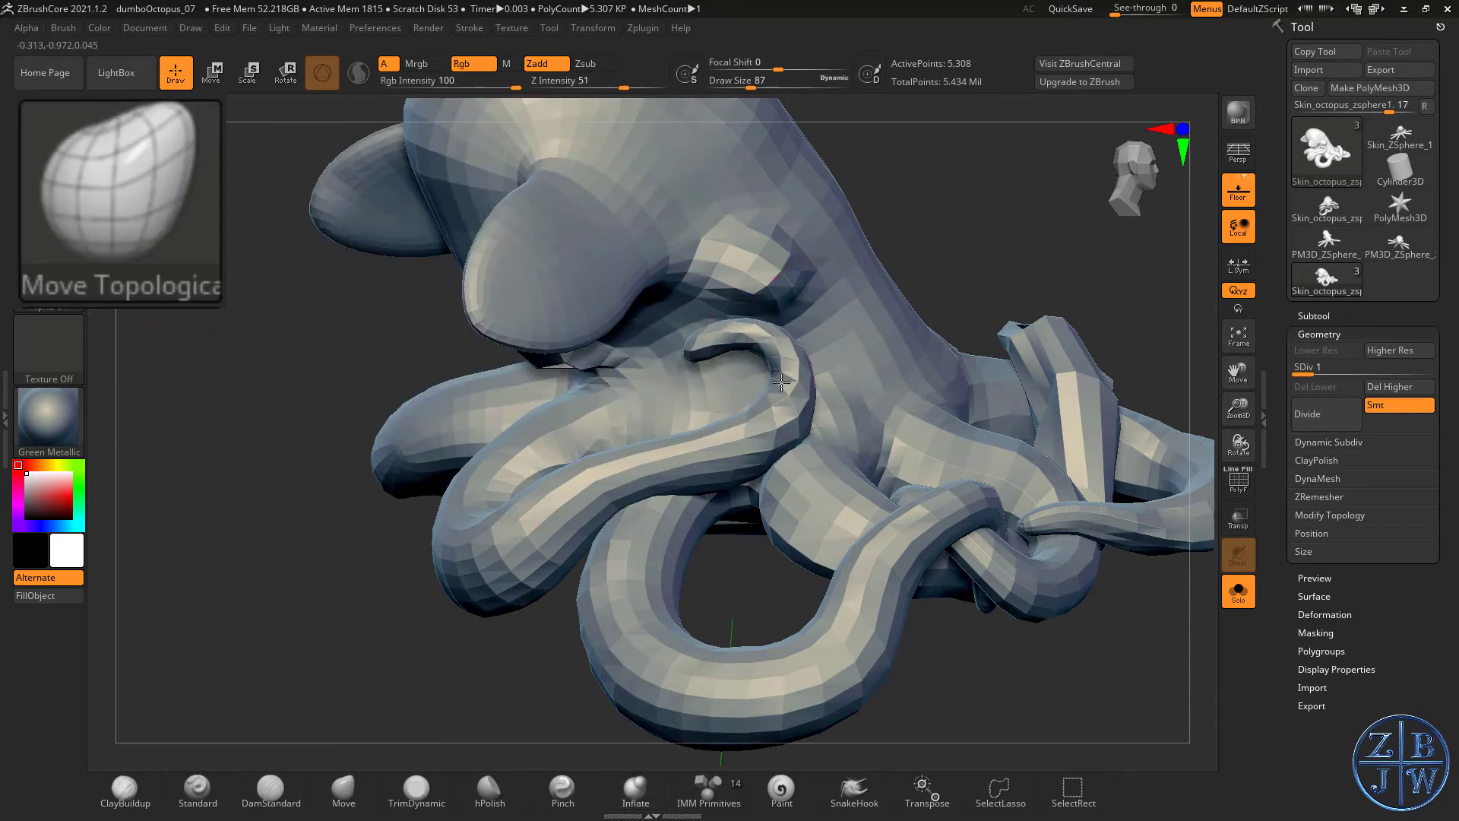
mouse_move(798, 356)
right_down()
mouse_move(801, 380)
mouse_move(760, 452)
right_up()
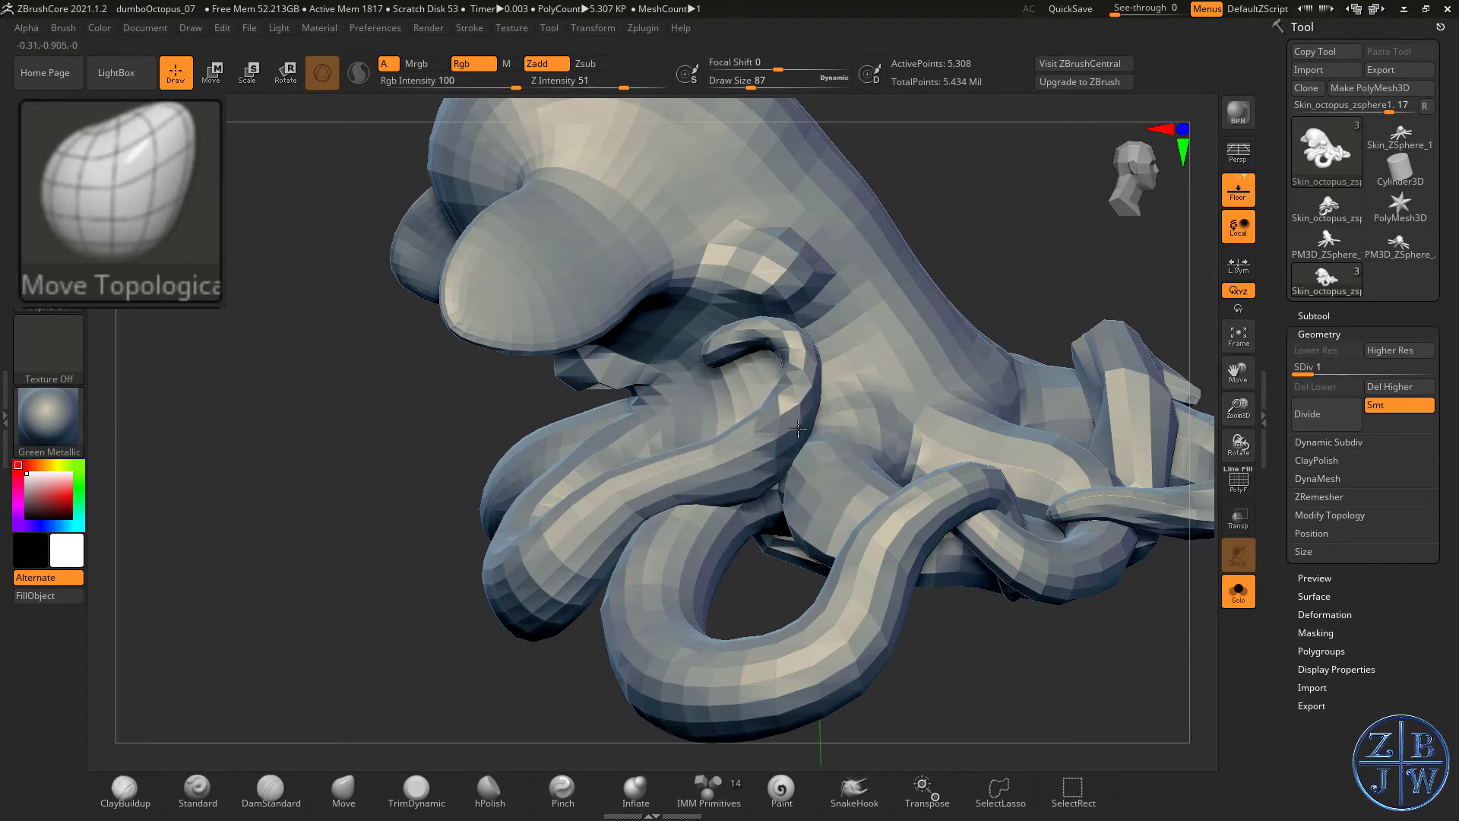
right_drag(827, 412, 796, 420)
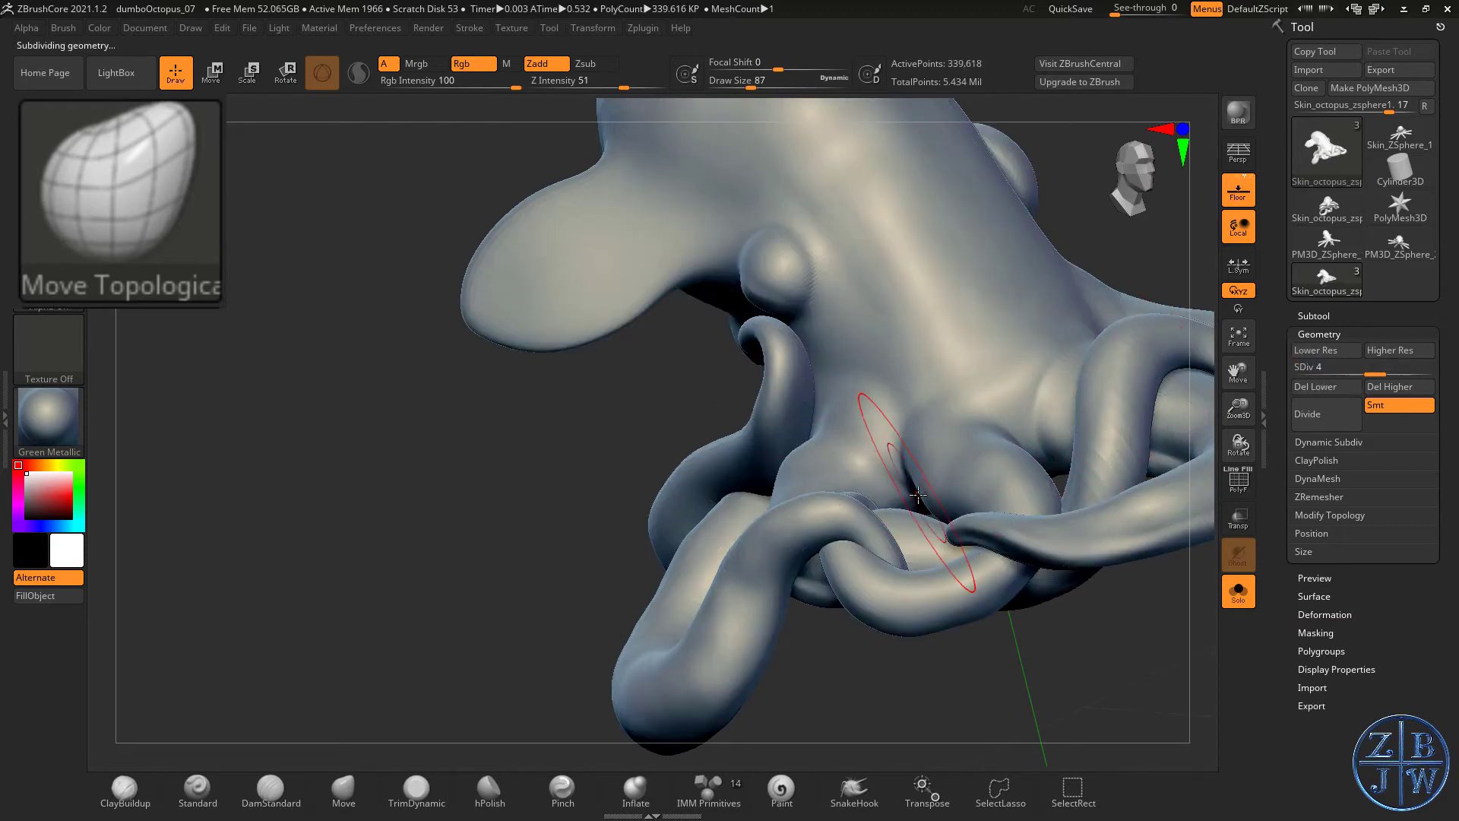
- Isolate the curled tentacle below the eye so only its polygroup is displayed
right_drag(918, 494, 635, 490)
key(ctrl+shift)
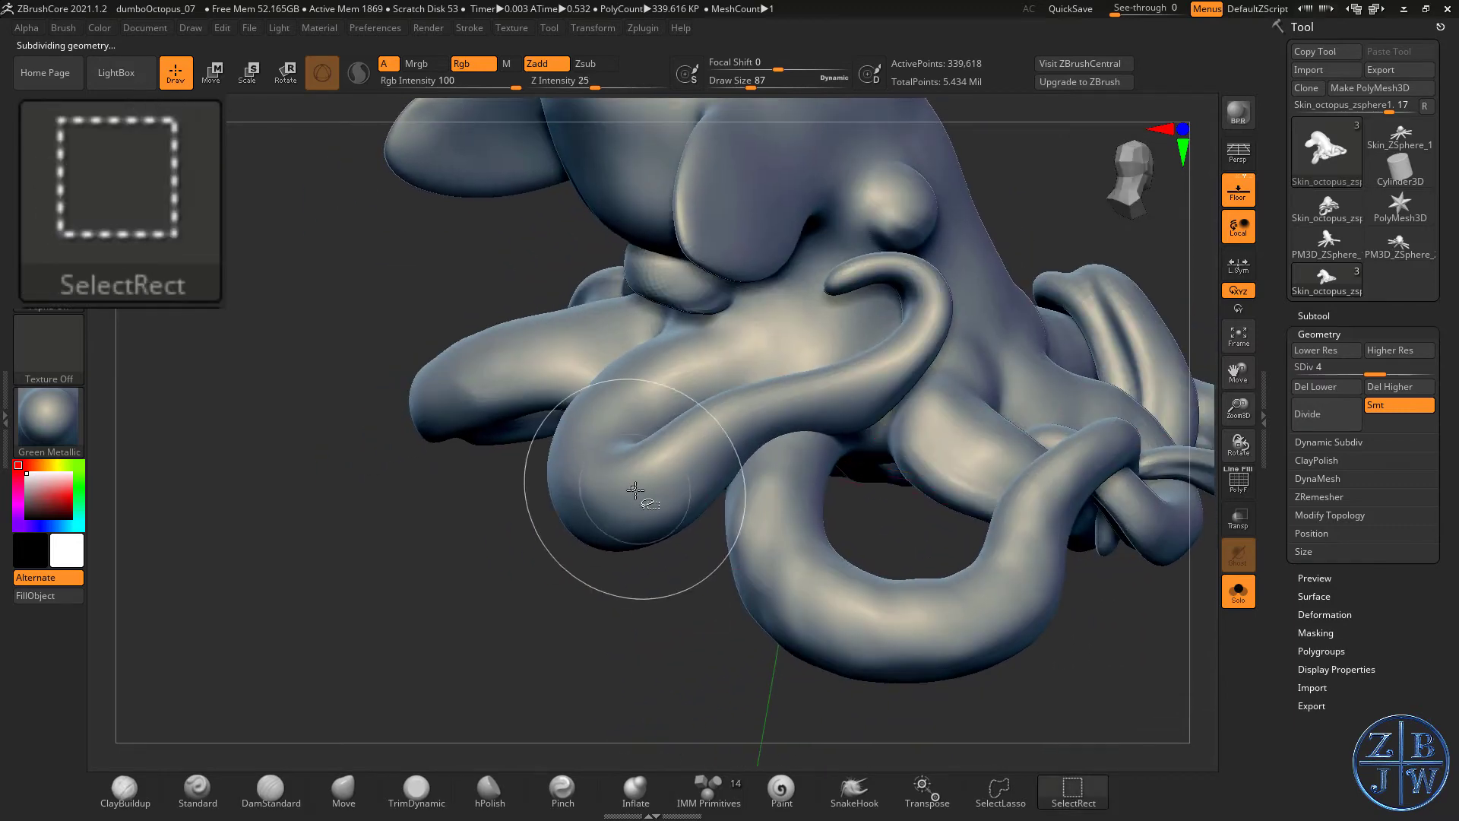
ctrl+shift+click(636, 490)
mouse_move(714, 540)
right_down()
mouse_move(769, 599)
mouse_move(745, 603)
right_up()
- Build up a ridge along the underside of the isolated tentacle's tip with the Clay brush at draw size 20
click(170, 221)
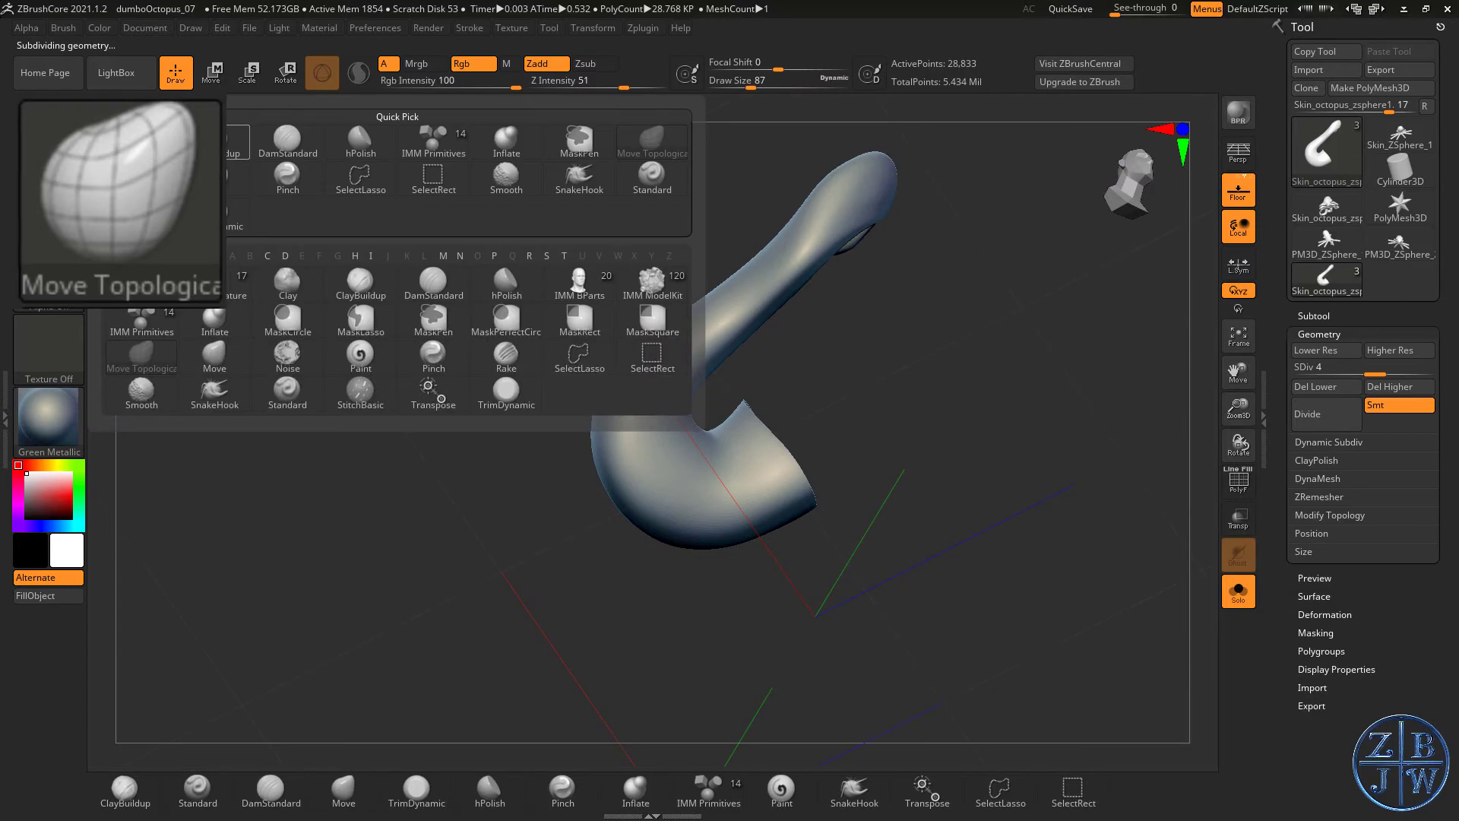
click(141, 141)
alt+right_drag(645, 661, 609, 670)
key(s)
drag(649, 658, 633, 664)
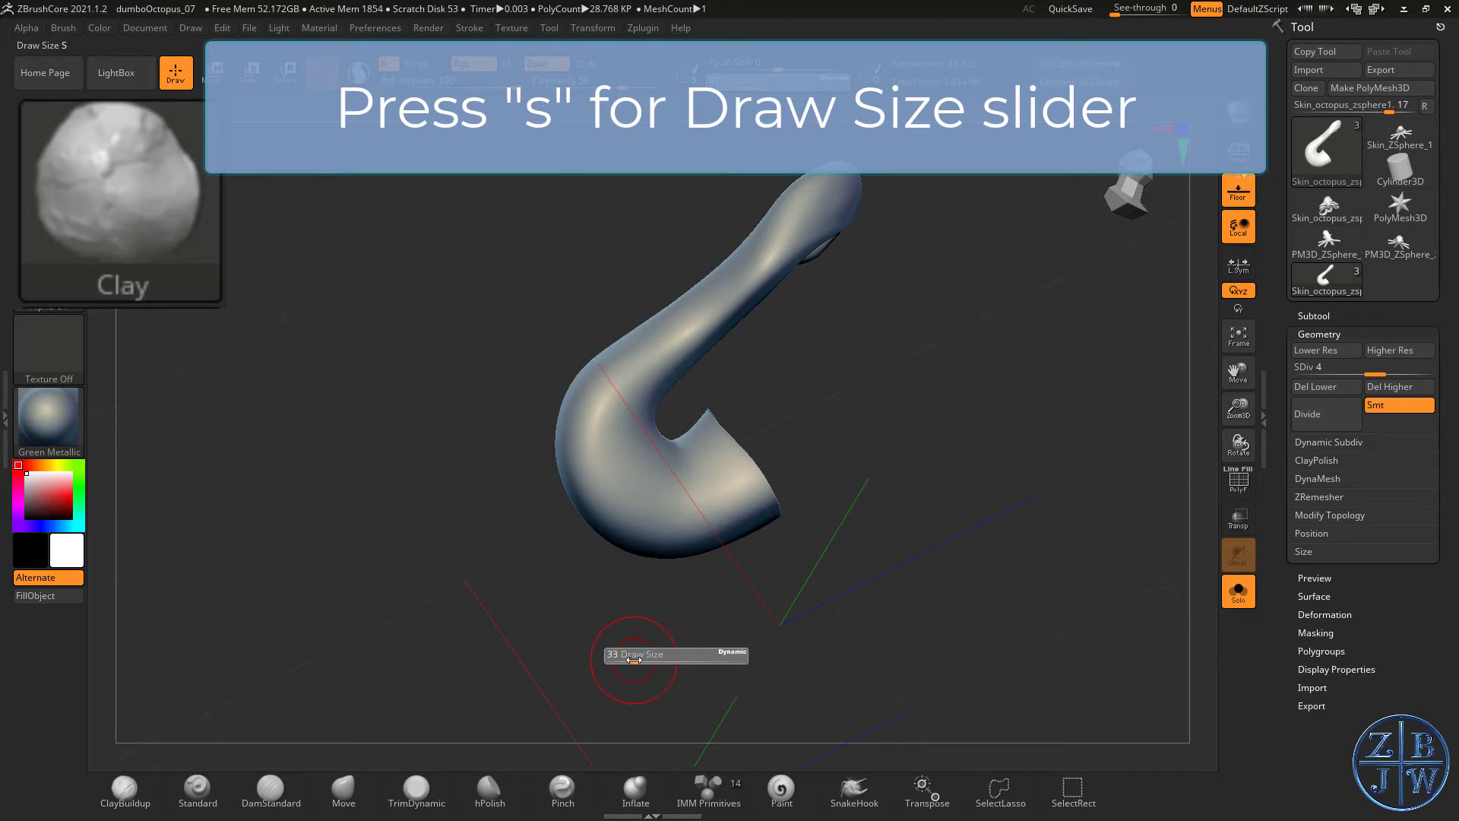
drag(634, 662, 636, 663)
mouse_move(729, 466)
mouse_down()
mouse_move(649, 479)
mouse_move(607, 414)
mouse_move(687, 482)
mouse_move(600, 425)
mouse_move(604, 380)
mouse_up()
mouse_move(782, 352)
mouse_down()
mouse_move(862, 472)
mouse_move(805, 389)
mouse_up()
key(s)
drag(1251, 418, 1254, 449)
alt+drag(859, 408, 1216, 469)
drag(534, 540, 562, 585)
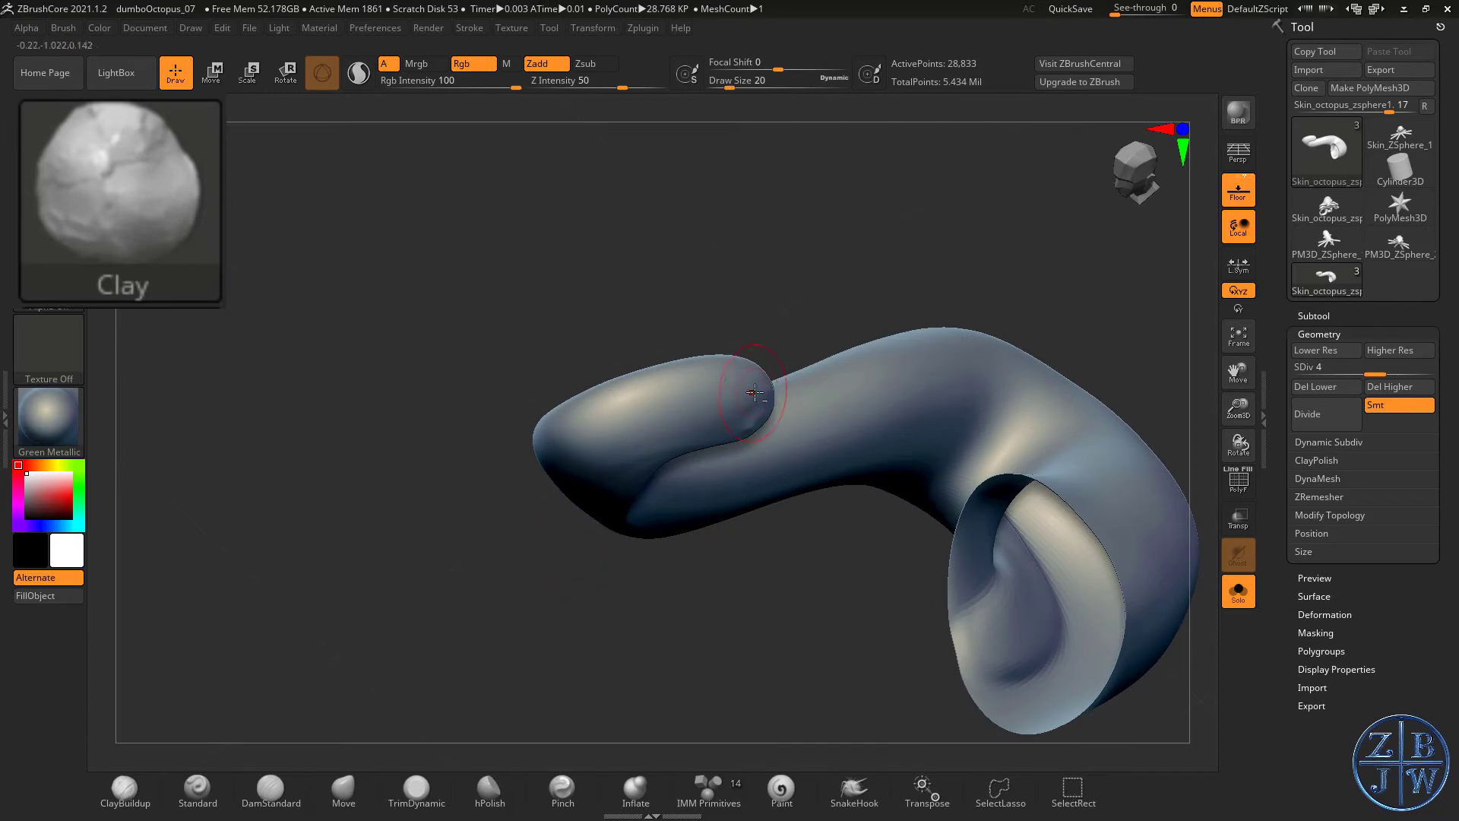
drag(756, 391, 623, 428)
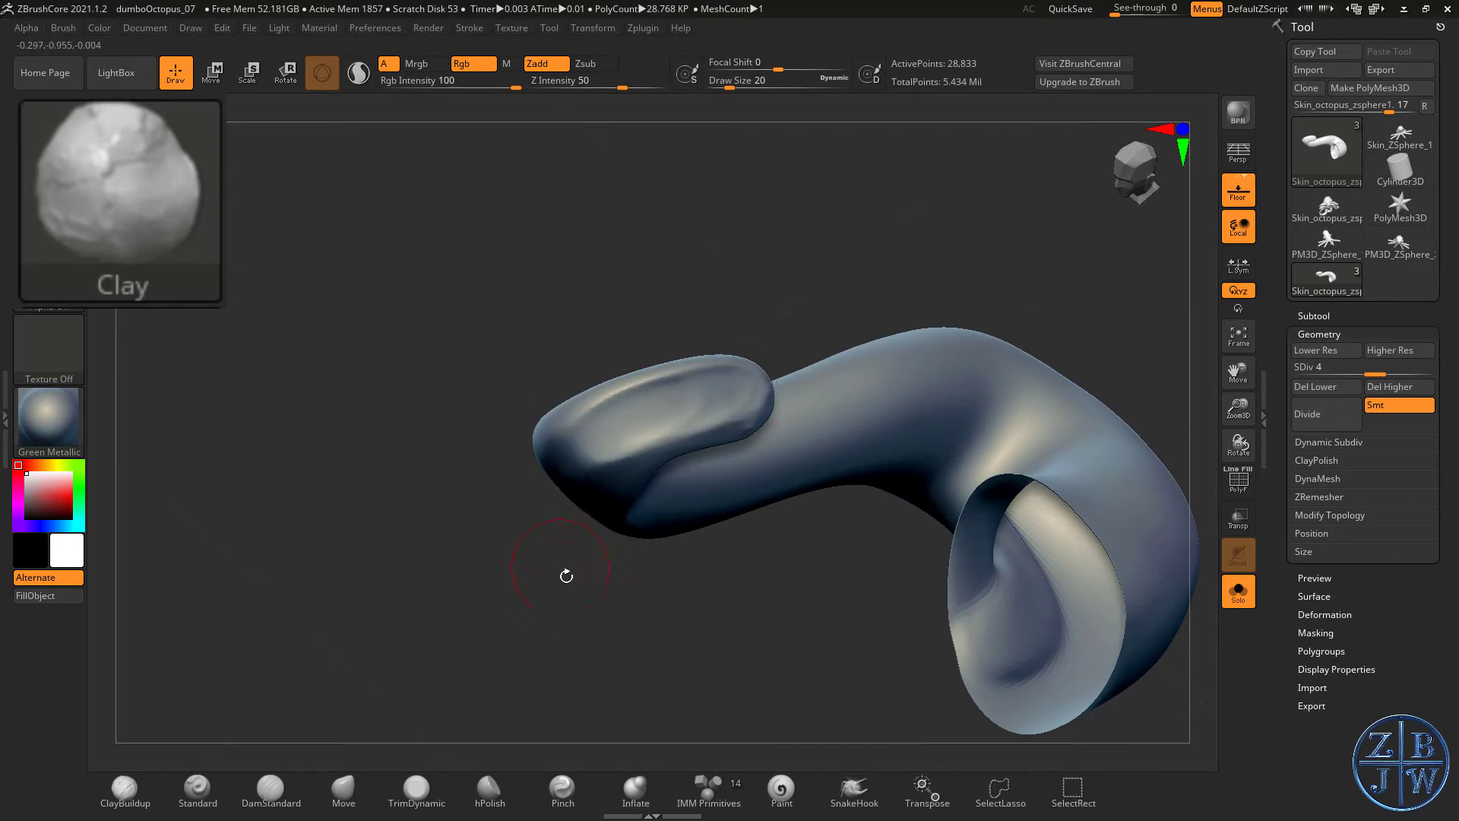
drag(567, 576, 731, 387)
drag(570, 616, 593, 580)
- Extend the raised ridges from the tip down the underside of the tentacle with the Clay brush
mouse_move(638, 411)
alt+mouse_down()
mouse_move(538, 531)
mouse_move(643, 411)
alt+mouse_up()
mouse_move(796, 376)
mouse_down()
mouse_move(689, 440)
mouse_move(694, 420)
mouse_move(558, 487)
mouse_up()
mouse_move(558, 619)
mouse_down()
mouse_move(557, 648)
mouse_move(646, 479)
mouse_move(619, 500)
mouse_up()
drag(791, 445, 757, 470)
mouse_move(439, 599)
mouse_down()
mouse_move(495, 538)
mouse_move(756, 349)
mouse_move(514, 495)
mouse_move(435, 688)
mouse_move(486, 509)
mouse_move(659, 399)
mouse_up()
drag(880, 358, 677, 345)
mouse_move(592, 416)
mouse_down()
mouse_move(700, 380)
mouse_move(710, 495)
mouse_move(873, 379)
mouse_up()
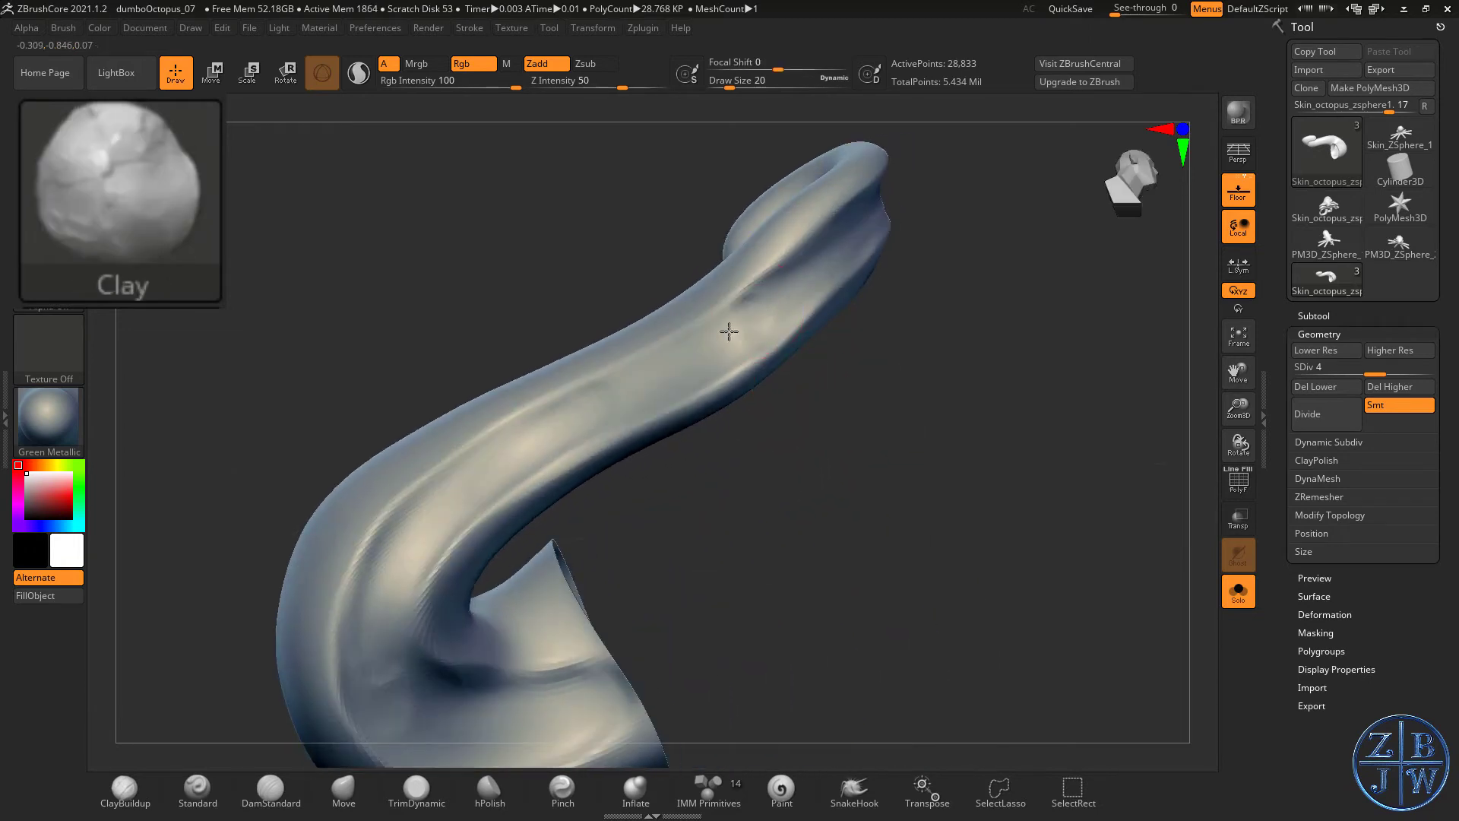
- Add Clay strokes along the middle of the tentacle and into the inside of its lower bend
drag(730, 332, 437, 499)
alt+right_drag(412, 503, 456, 380)
mouse_move(456, 380)
mouse_down()
mouse_move(414, 563)
mouse_move(618, 628)
mouse_move(635, 606)
mouse_move(433, 393)
mouse_up()
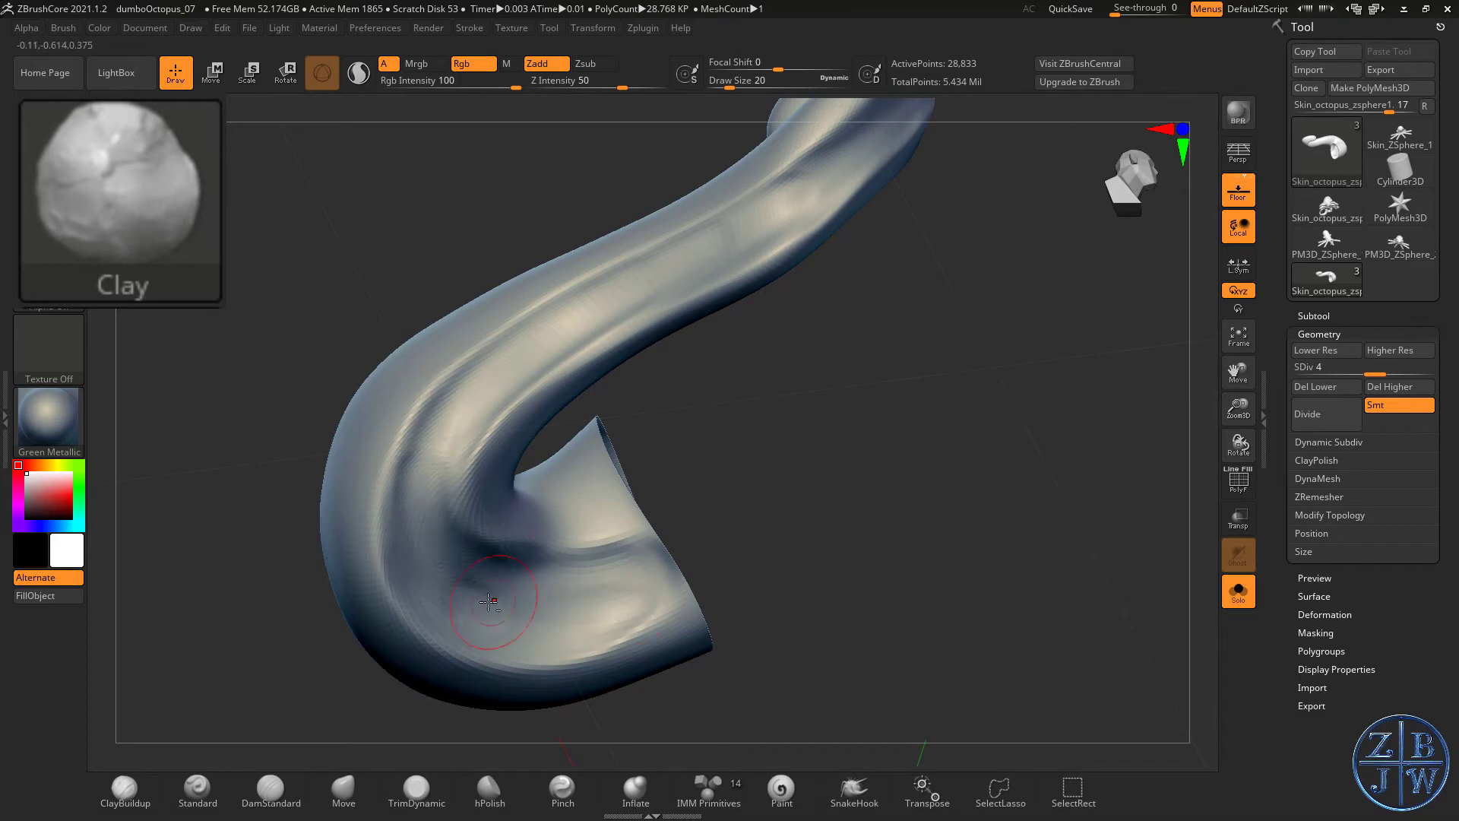
mouse_move(489, 602)
mouse_down()
mouse_move(434, 456)
mouse_move(434, 532)
mouse_move(474, 588)
mouse_up()
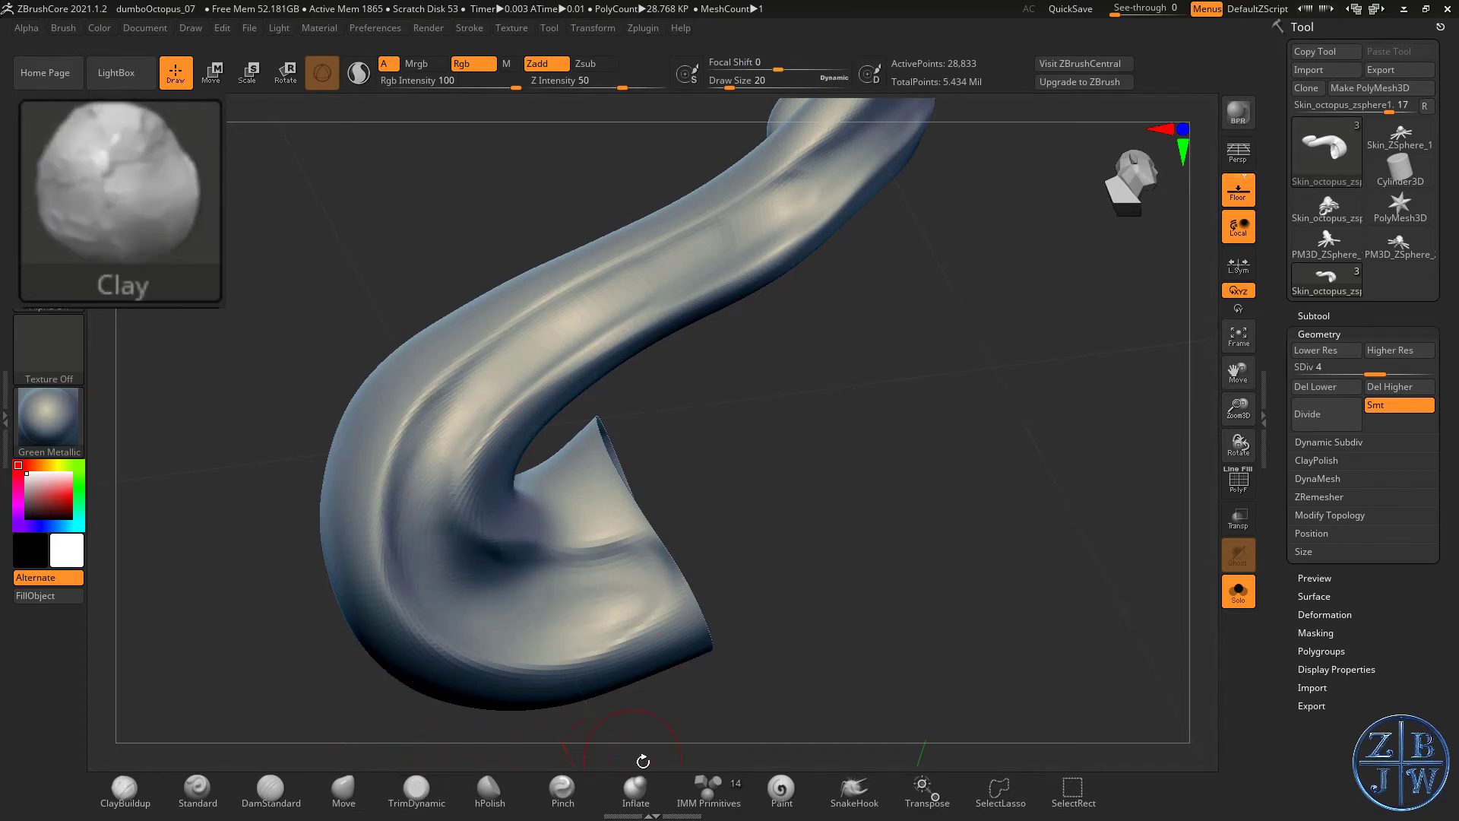
- Swell the ridges along the tentacle's underside with the Inflate brush and smooth them at the tip
click(636, 791)
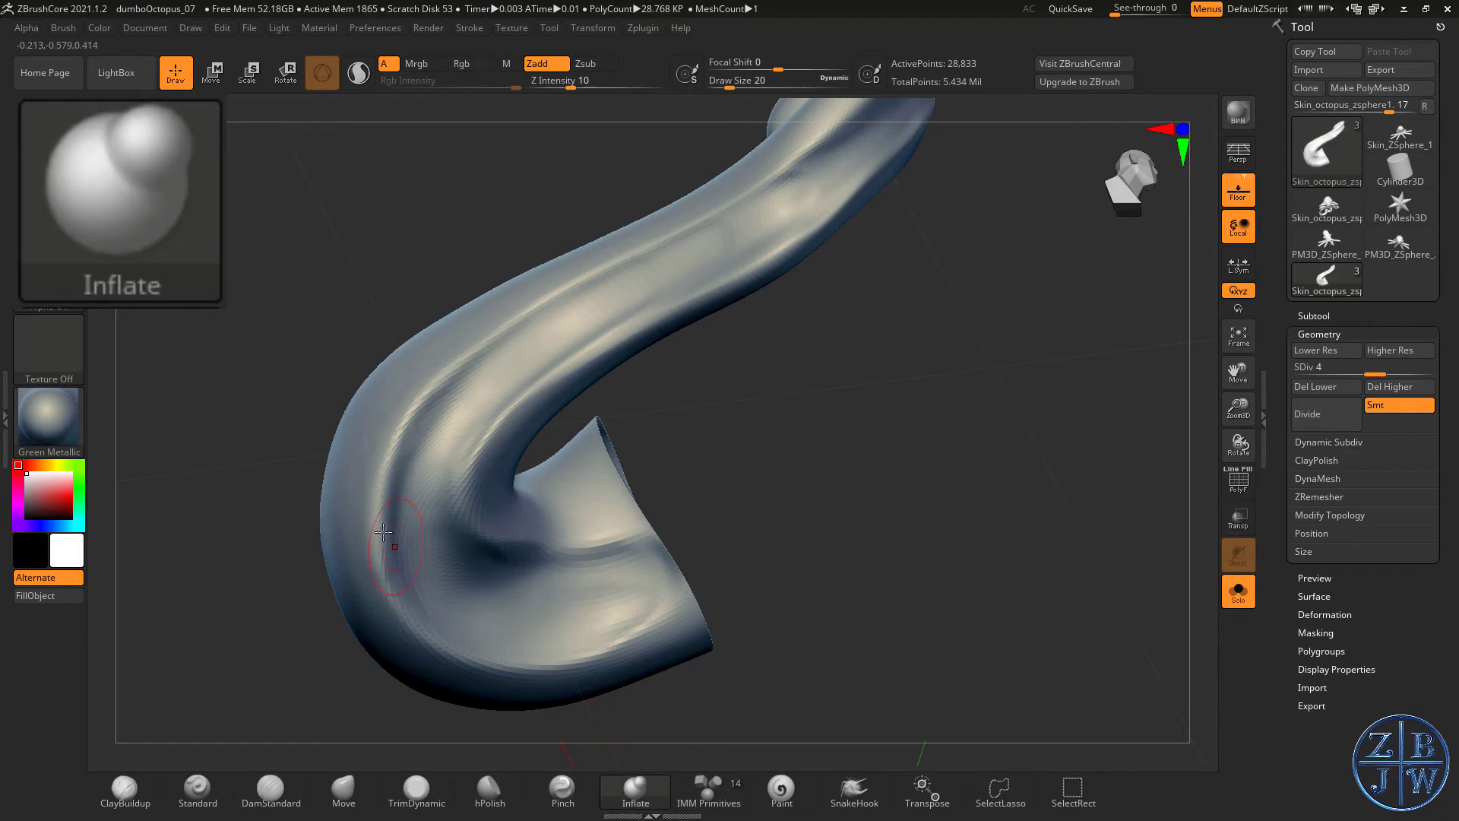
mouse_move(368, 508)
right_down()
mouse_move(547, 342)
mouse_move(522, 521)
right_up()
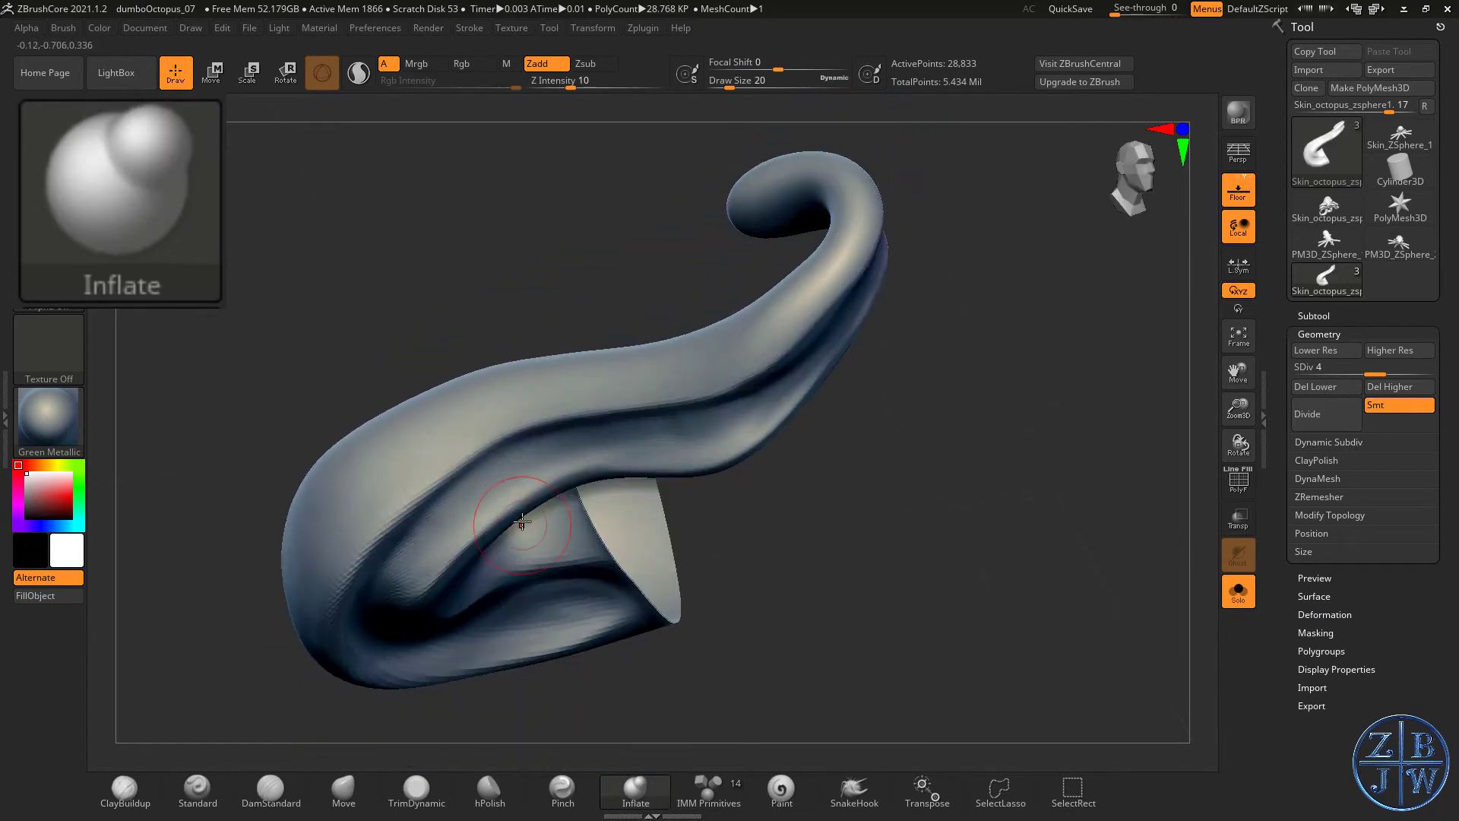
right_drag(798, 330, 646, 462)
right_drag(702, 388, 699, 429)
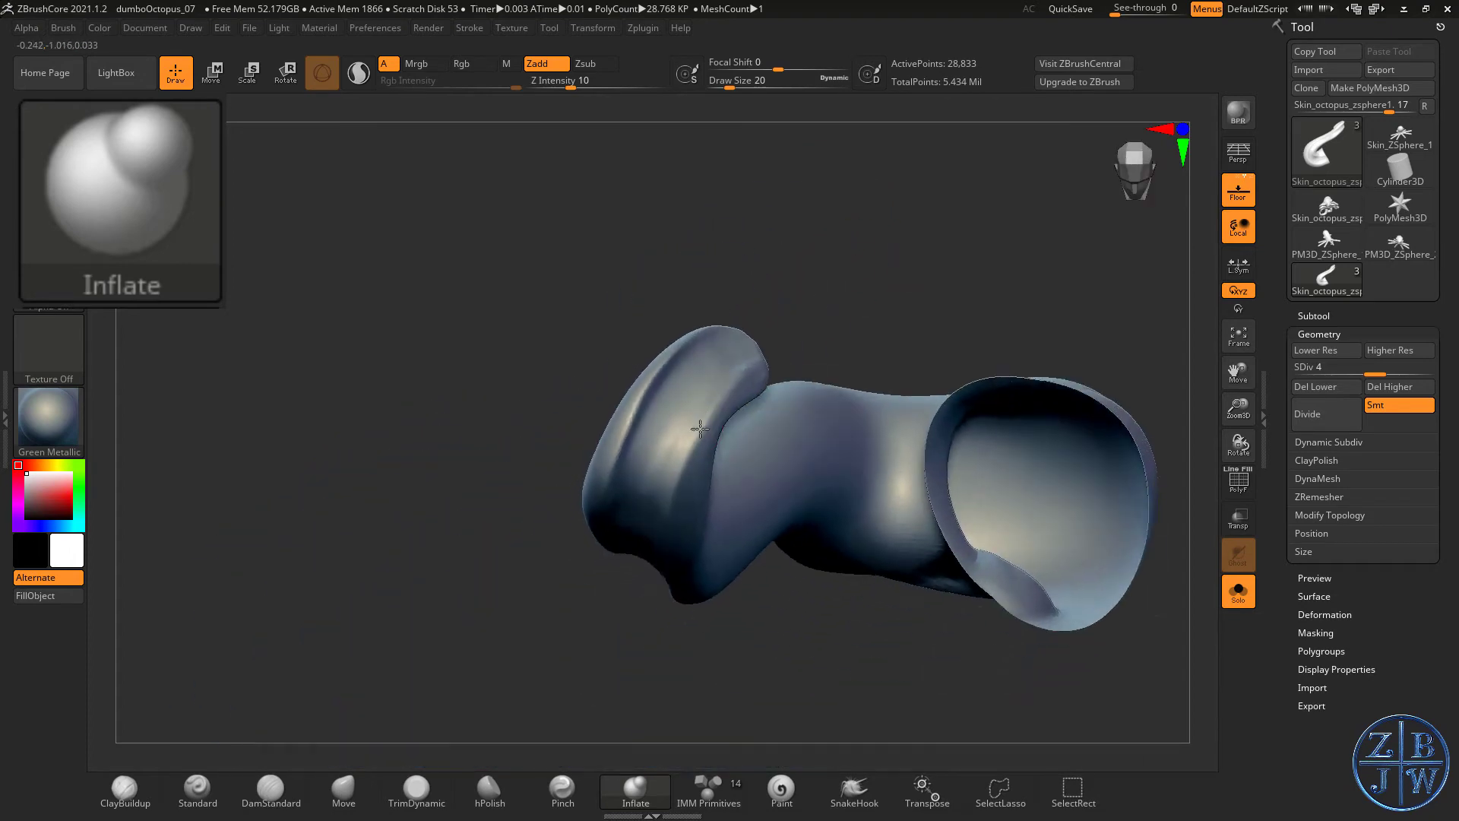
right_drag(772, 281, 606, 410)
key(shift)
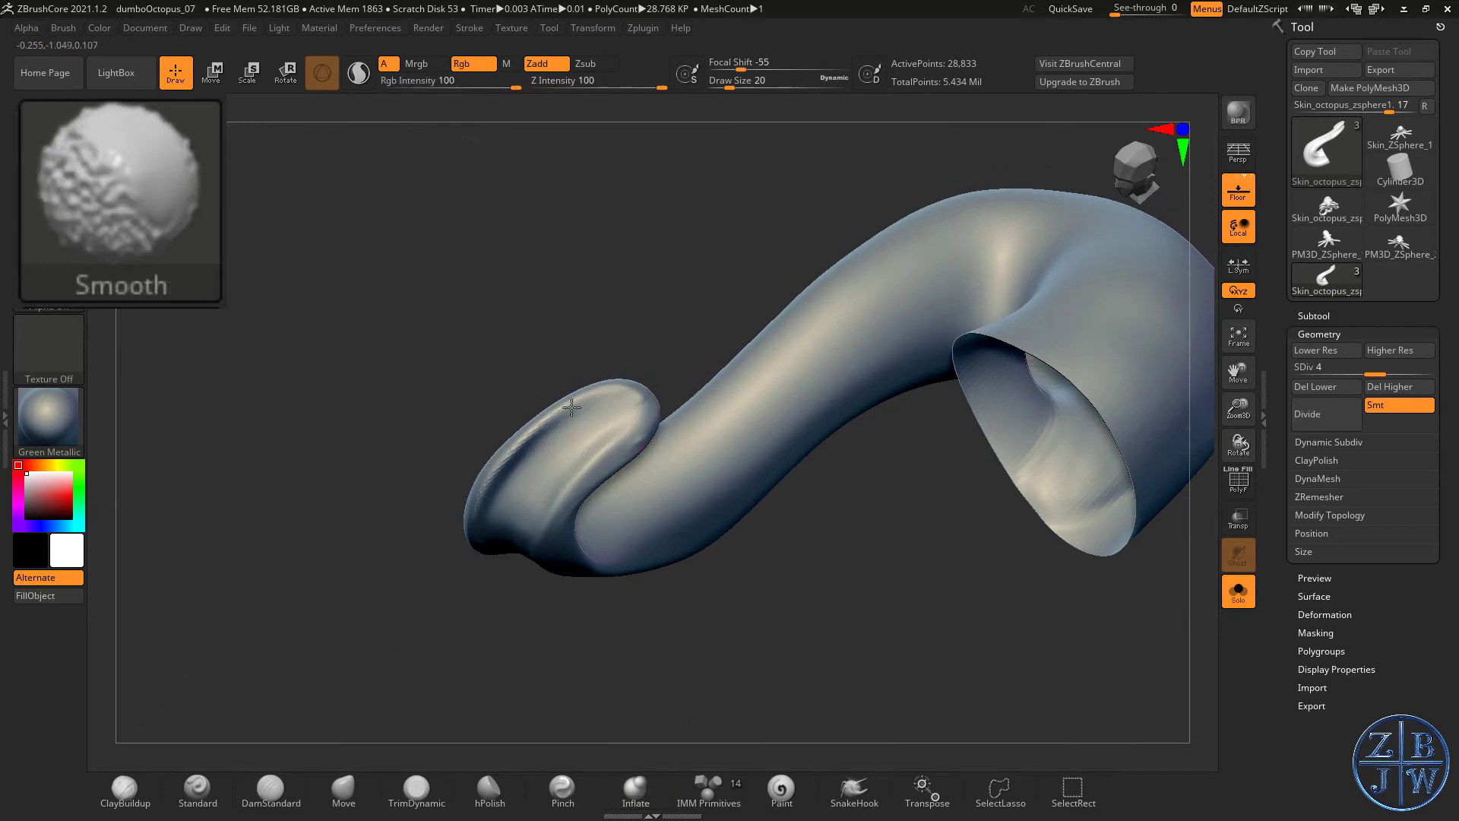
drag(536, 471, 517, 502)
- Inflate and smooth the groove and ridges just below the tentacle tip at draw size 20
mouse_move(518, 502)
right_down()
mouse_move(597, 415)
mouse_move(636, 297)
right_up()
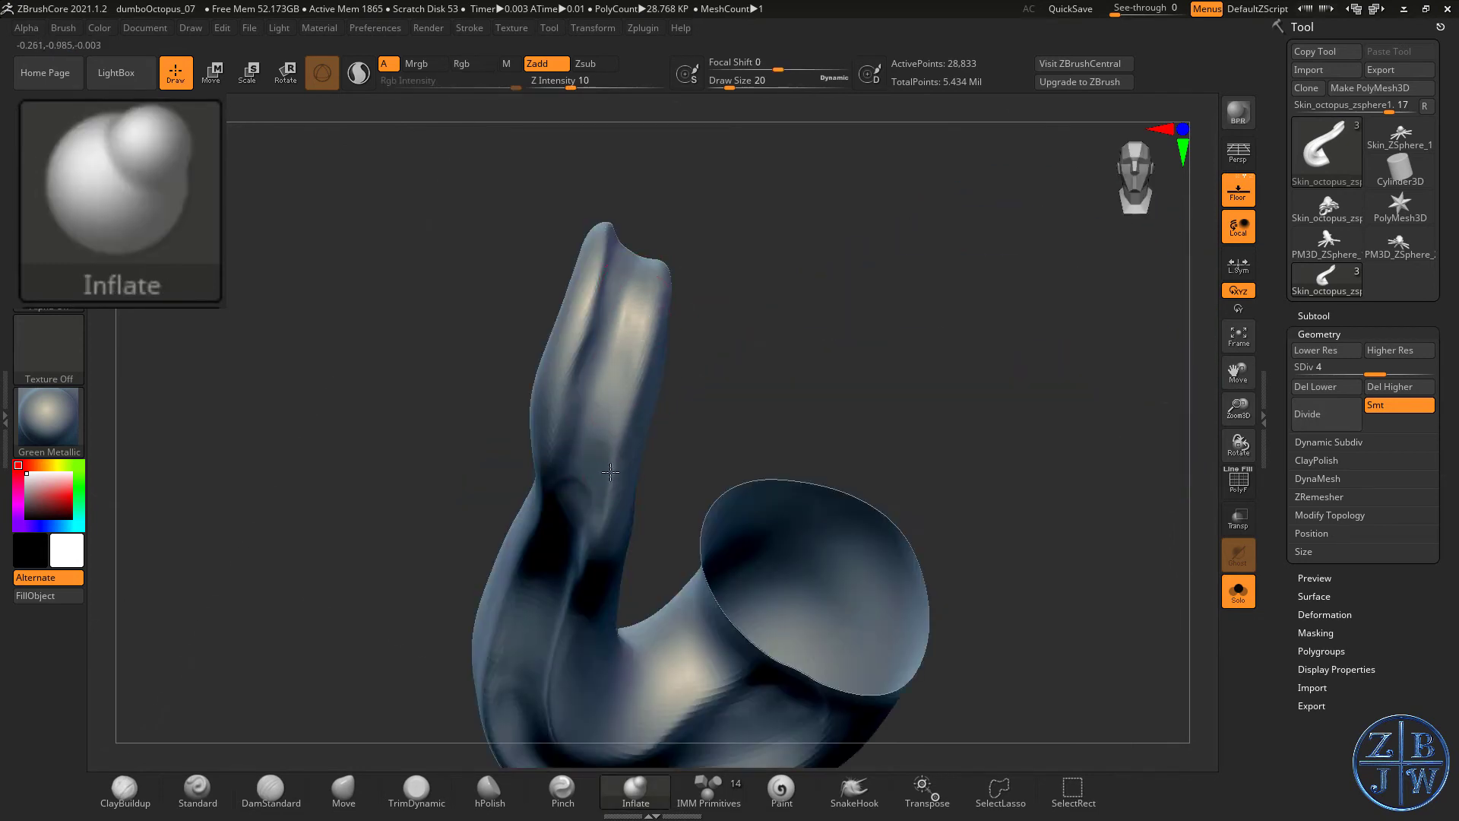
drag(610, 472, 598, 511)
key(shift)
right_drag(640, 310, 720, 342)
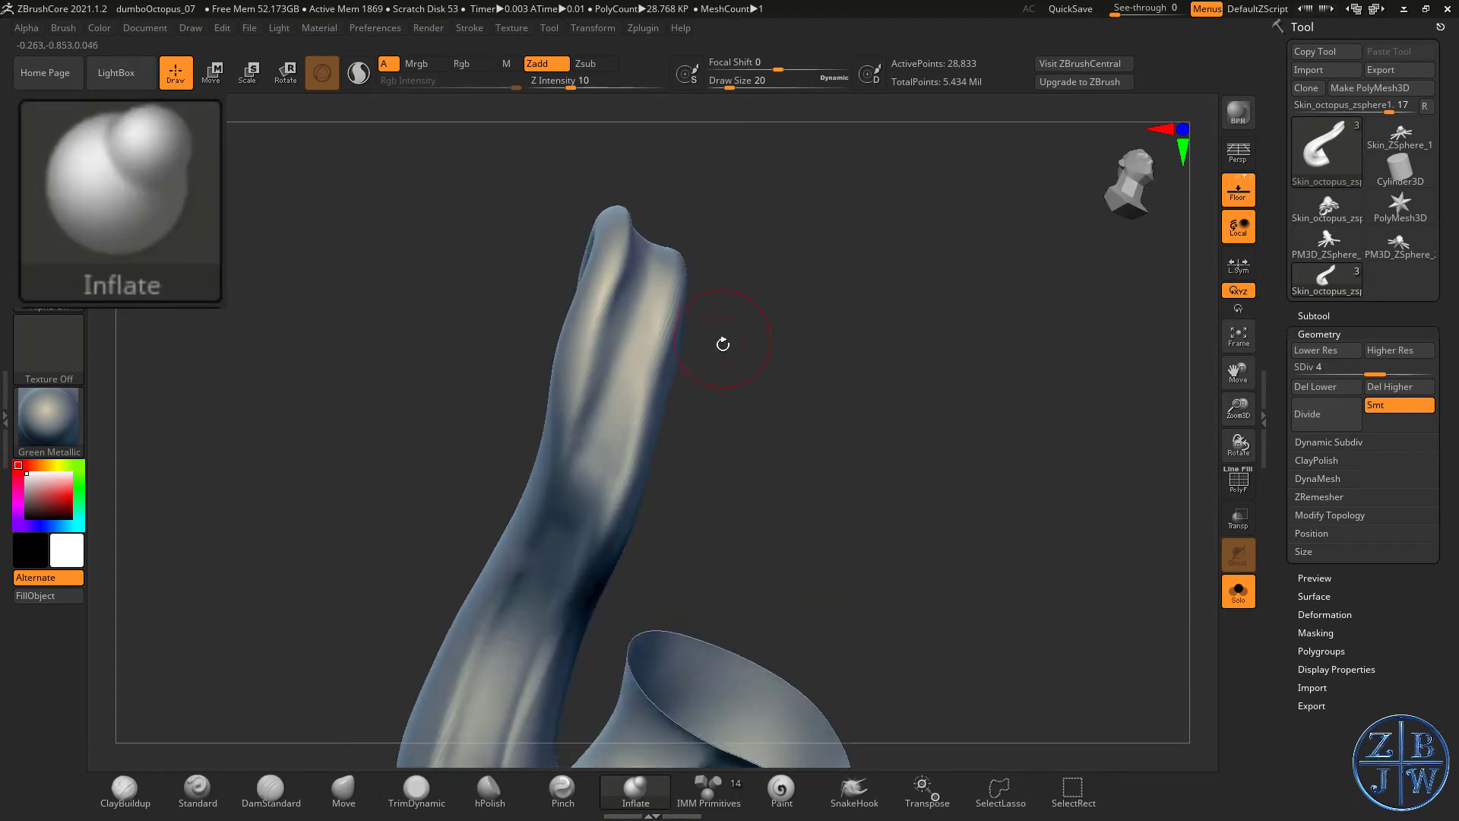
key(shift)
mouse_move(608, 403)
right_down()
mouse_move(674, 453)
mouse_move(699, 332)
right_up()
key(shift)
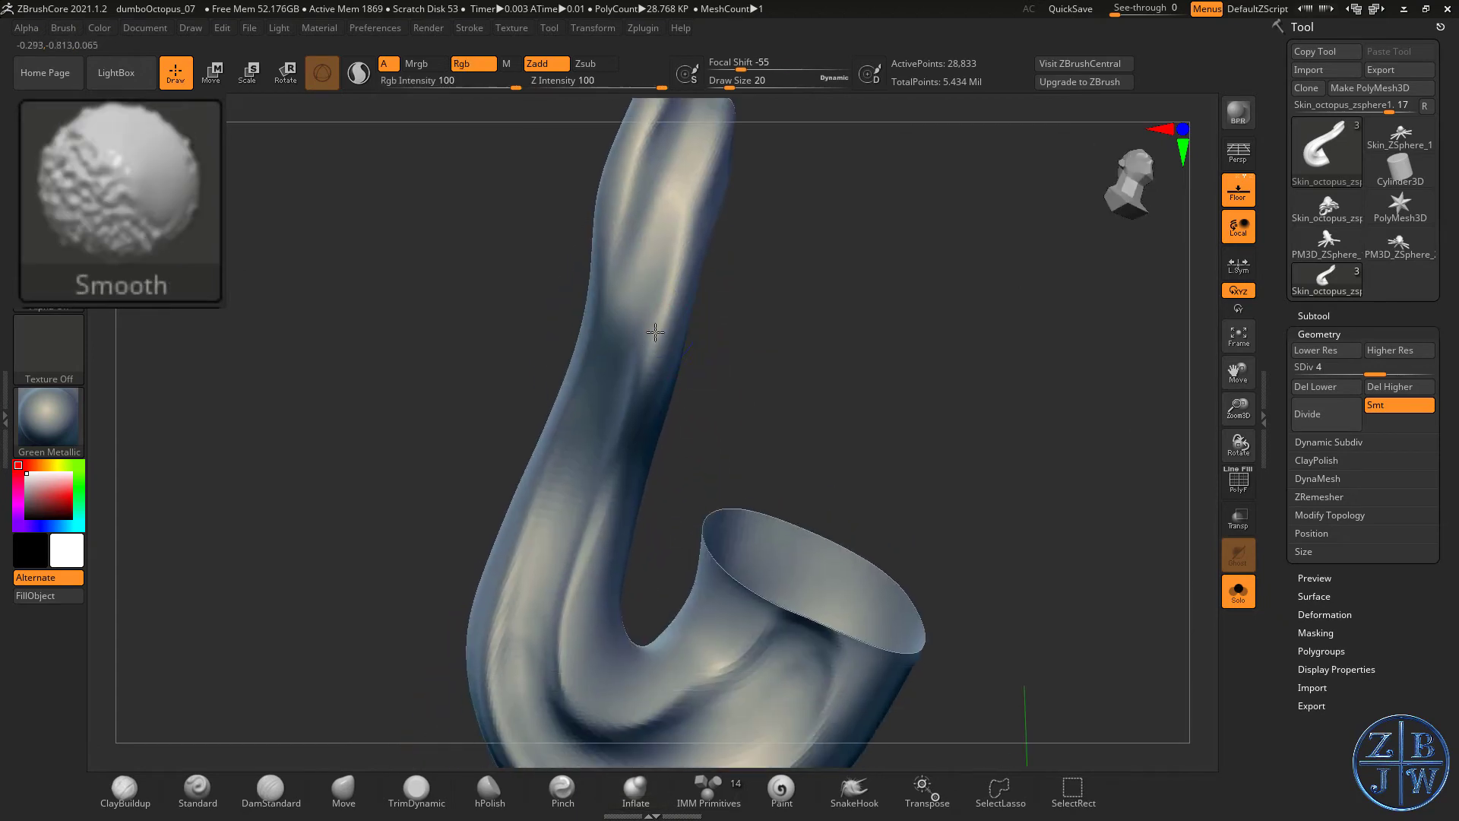
- Smooth the ridges along the middle of the tentacle and around its lower bend
right_drag(684, 397, 629, 367)
key(shift)
right_drag(613, 531, 547, 417)
key(shift)
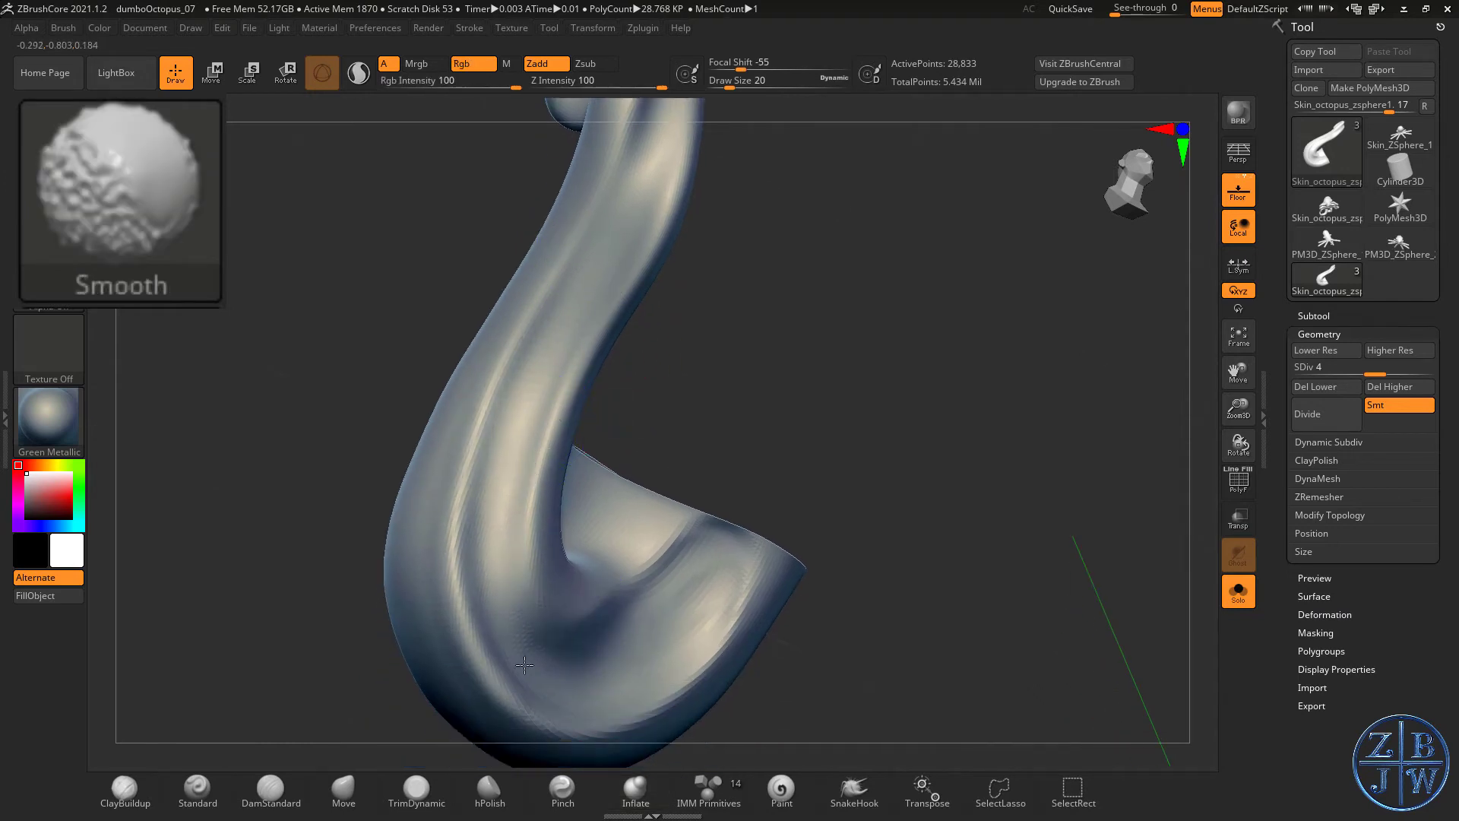
shift+drag(508, 380, 650, 167)
alt+right_drag(593, 250, 554, 417)
shift+drag(437, 604, 550, 352)
right_drag(646, 334, 340, 752)
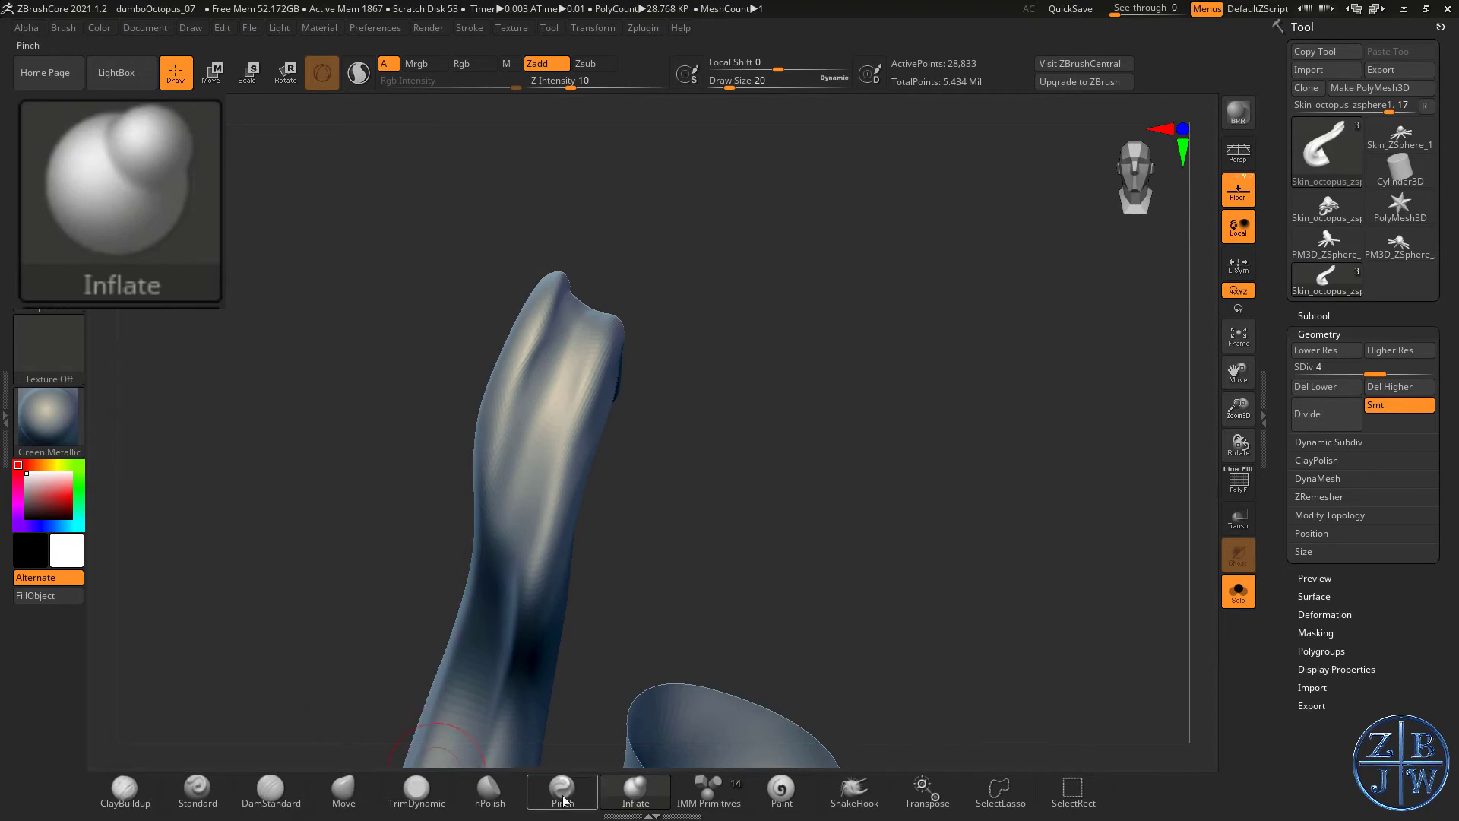
- Undo the last stroke and refine the ridges on the tentacle tip with Inflate at draw size 11, smoothing between strokes
key(b)
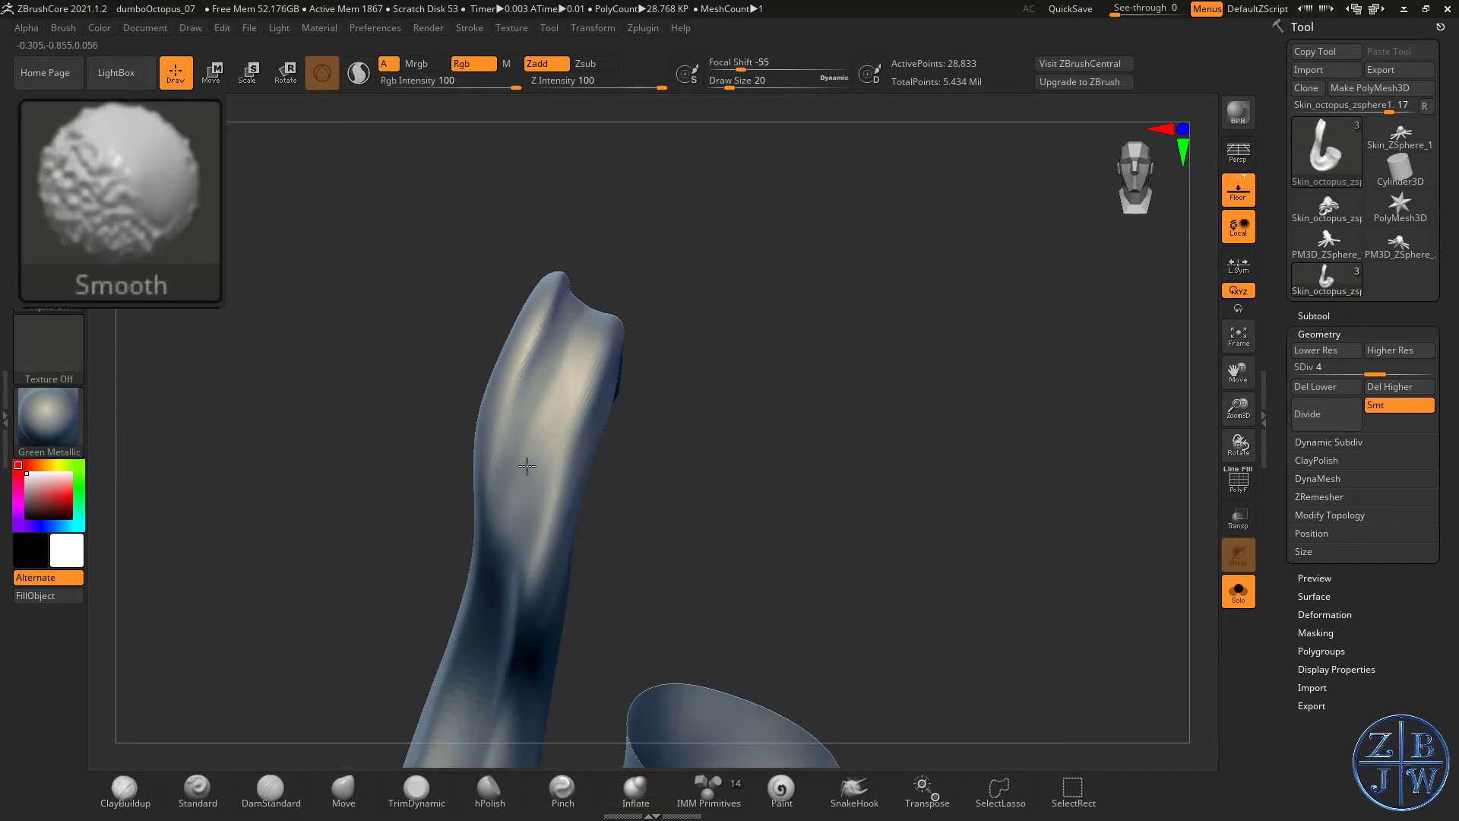
mouse_move(631, 323)
mouse_down()
mouse_move(645, 377)
mouse_move(509, 484)
mouse_up()
key(s)
key(ctrl+z)
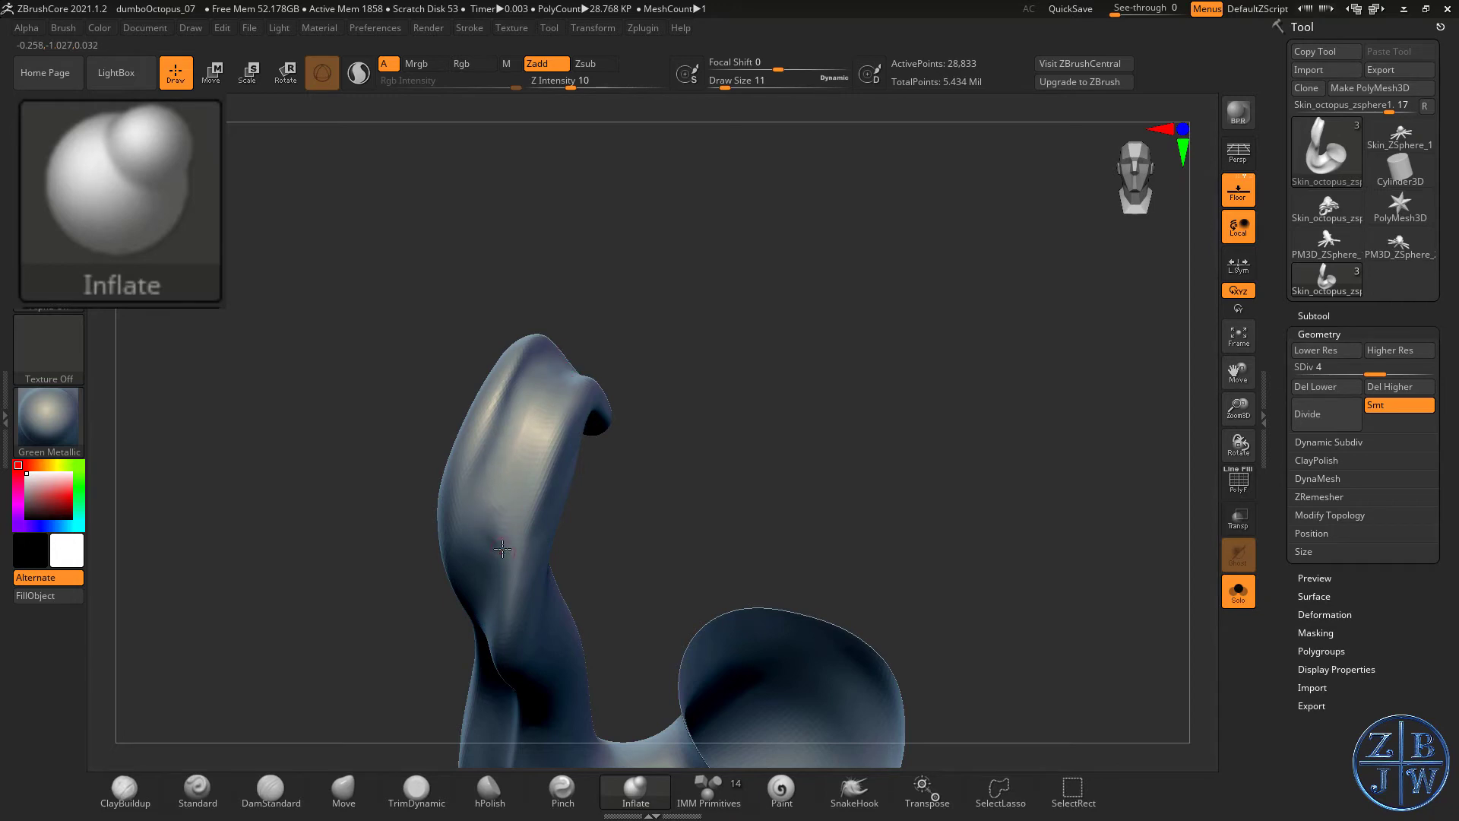
key(shift)
drag(568, 499, 599, 396)
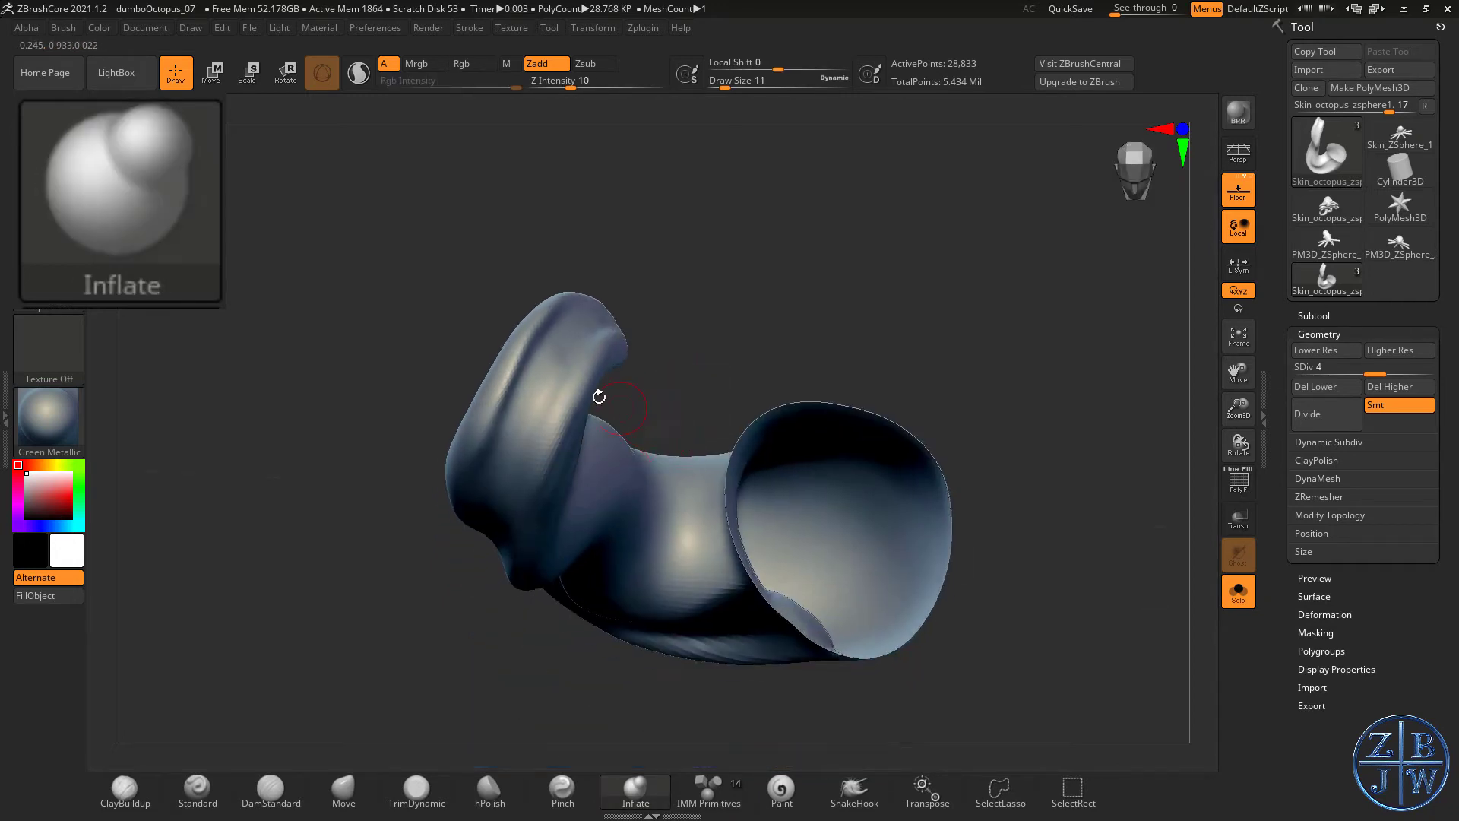
mouse_move(604, 325)
mouse_down()
mouse_move(612, 380)
mouse_move(502, 480)
mouse_up()
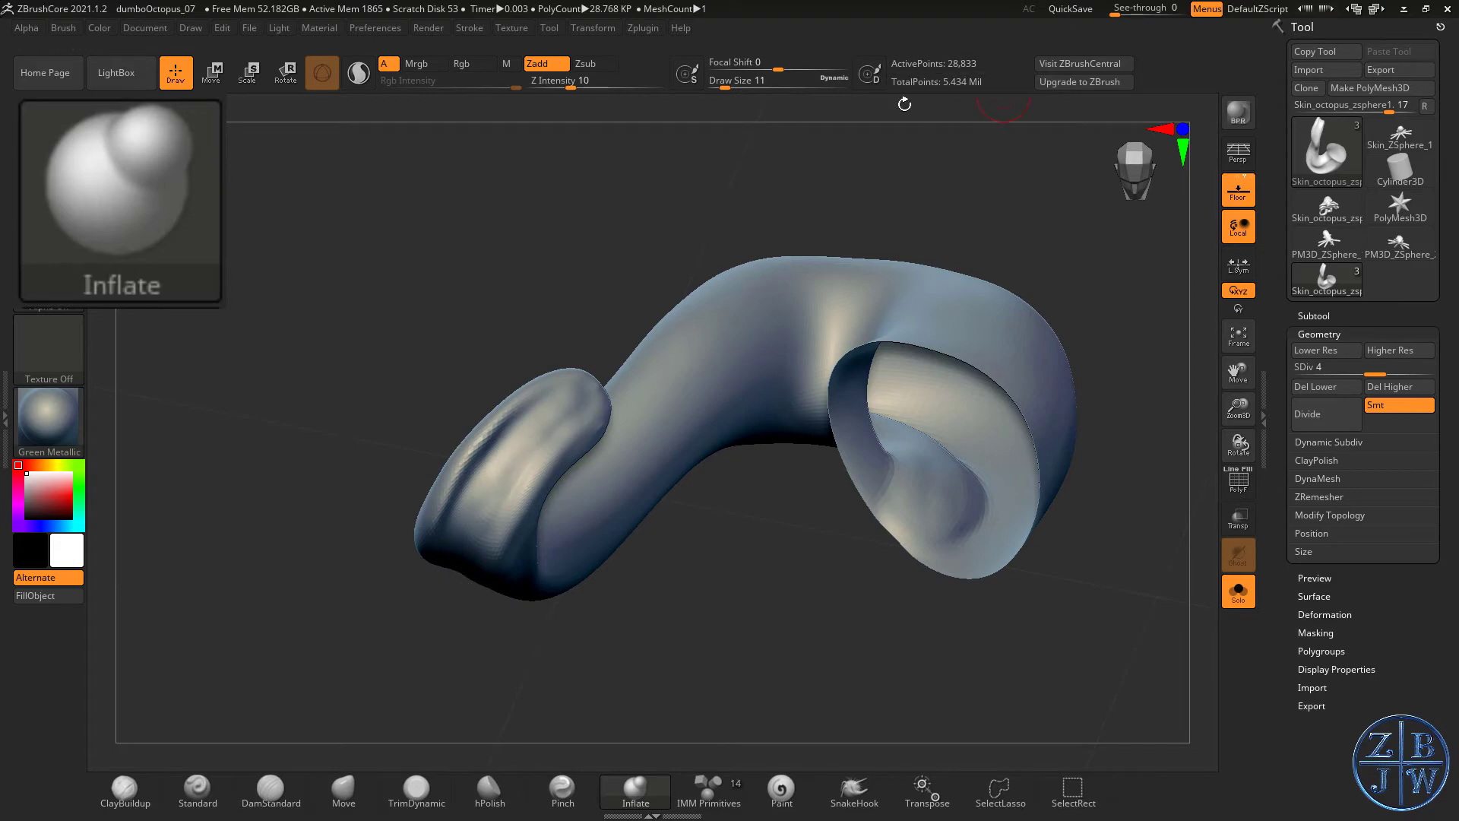
mouse_move(532, 484)
mouse_down()
mouse_move(527, 467)
mouse_move(517, 486)
mouse_up()
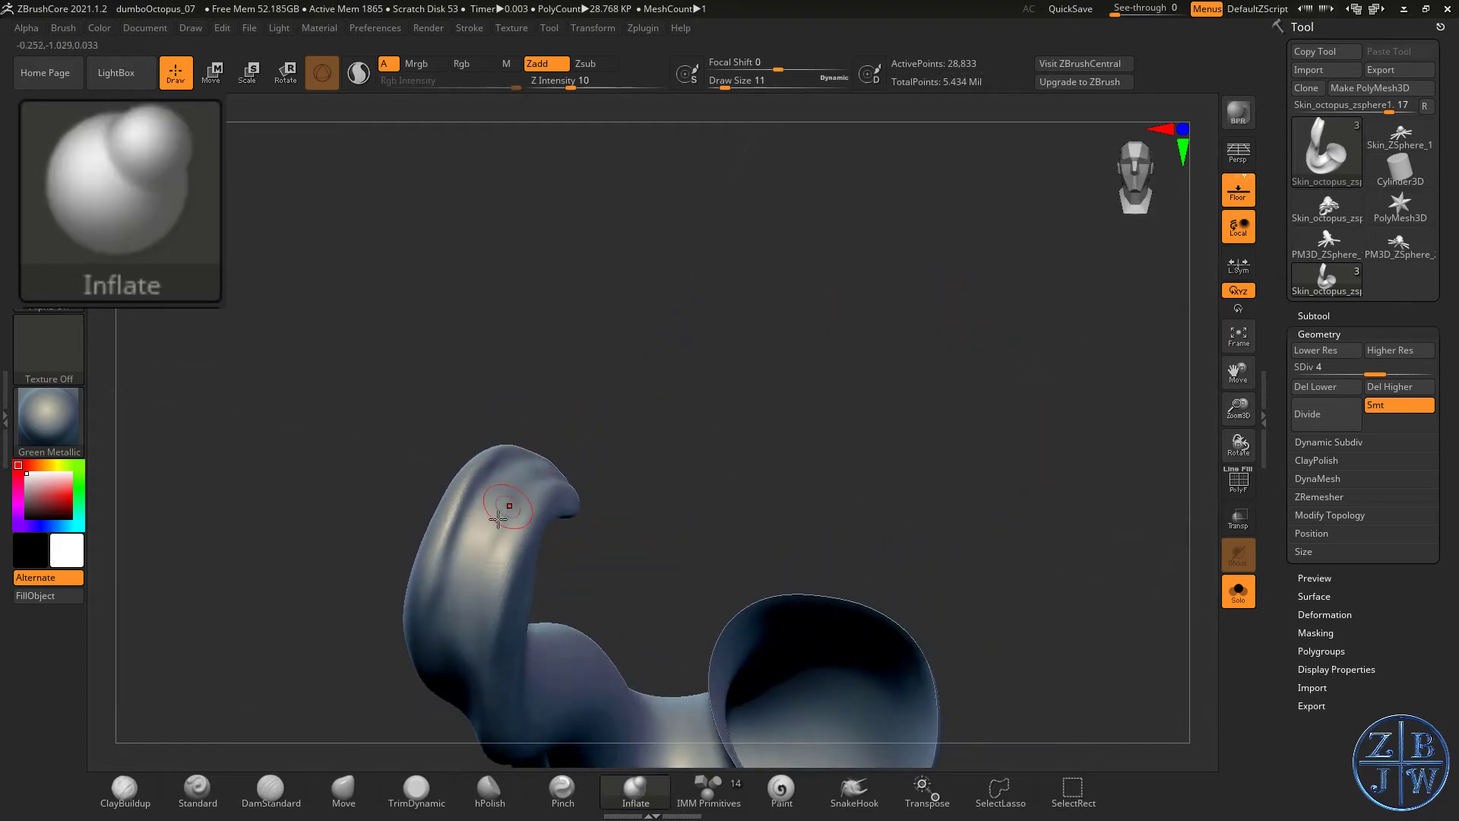
- Smooth the ridges on the curled tip and the pinched area beneath it at draw size 11
right_drag(639, 409, 581, 487)
mouse_move(537, 466)
shift+mouse_down()
mouse_move(575, 426)
mouse_move(474, 548)
shift+mouse_up()
mouse_move(502, 517)
right_down()
mouse_move(575, 314)
mouse_move(535, 411)
right_up()
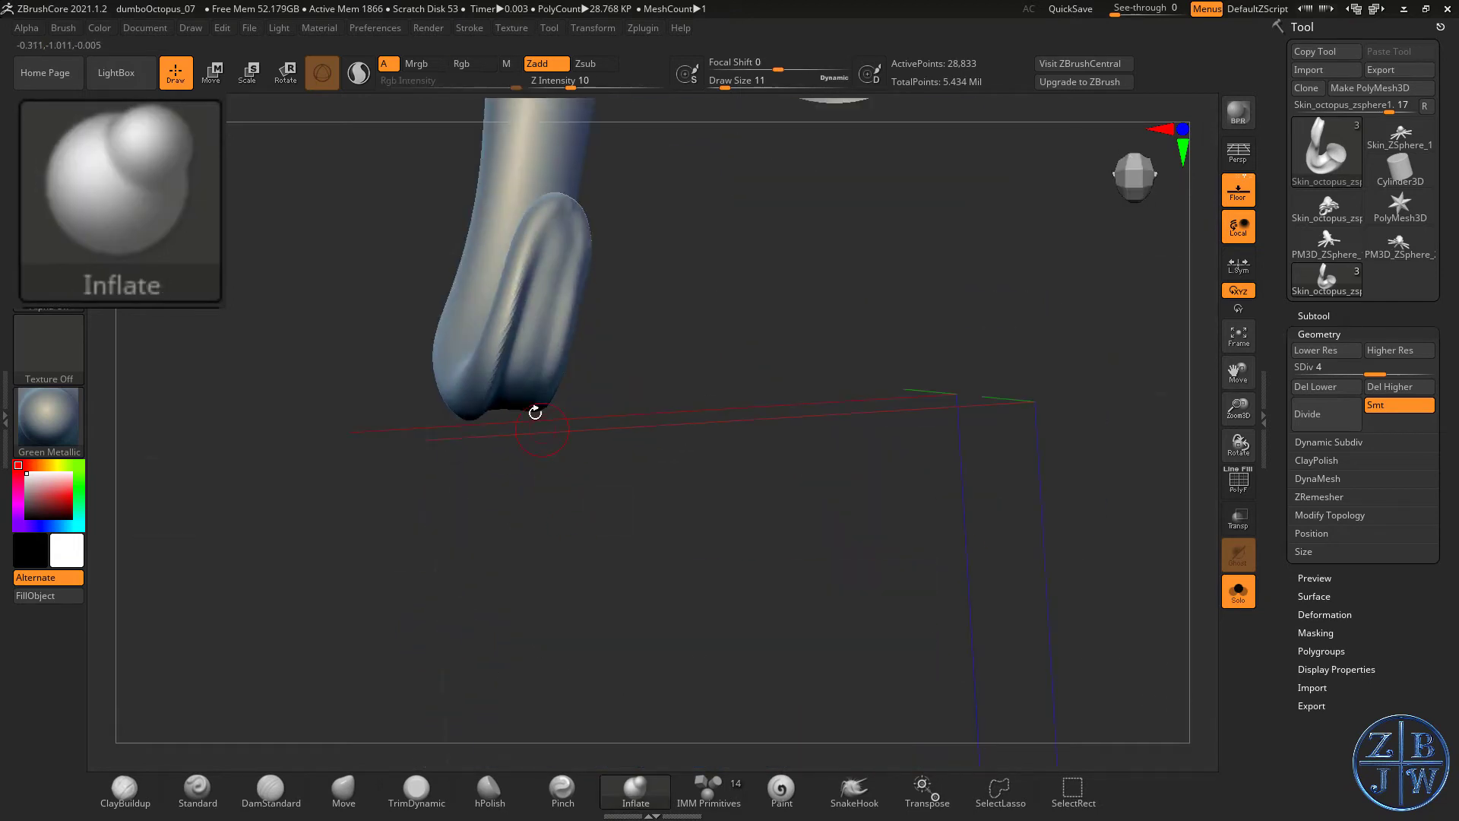
mouse_move(563, 189)
right_down()
mouse_move(602, 475)
mouse_move(535, 389)
right_up()
right_drag(606, 611, 602, 554)
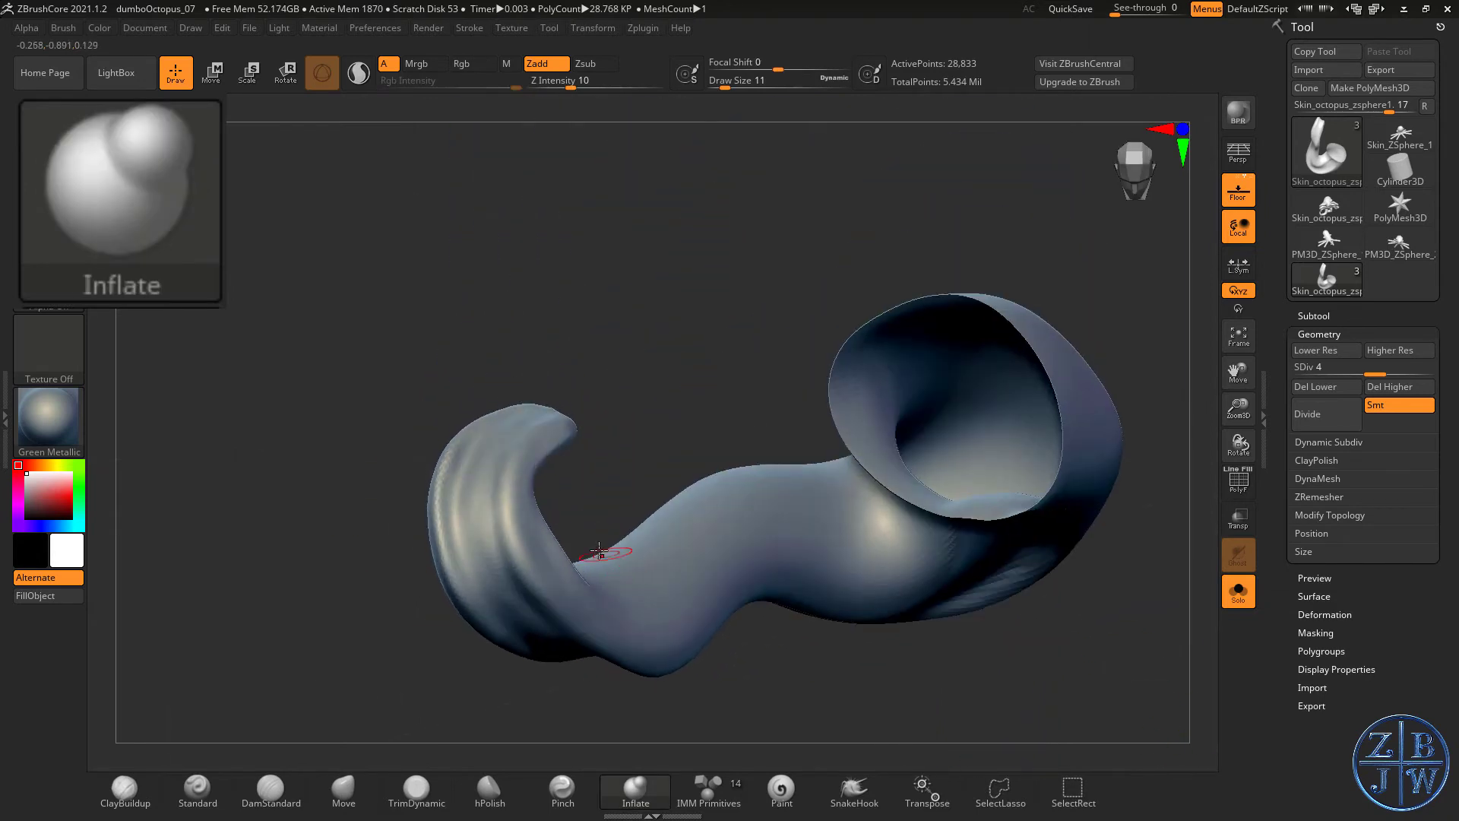
right_drag(594, 403, 589, 282)
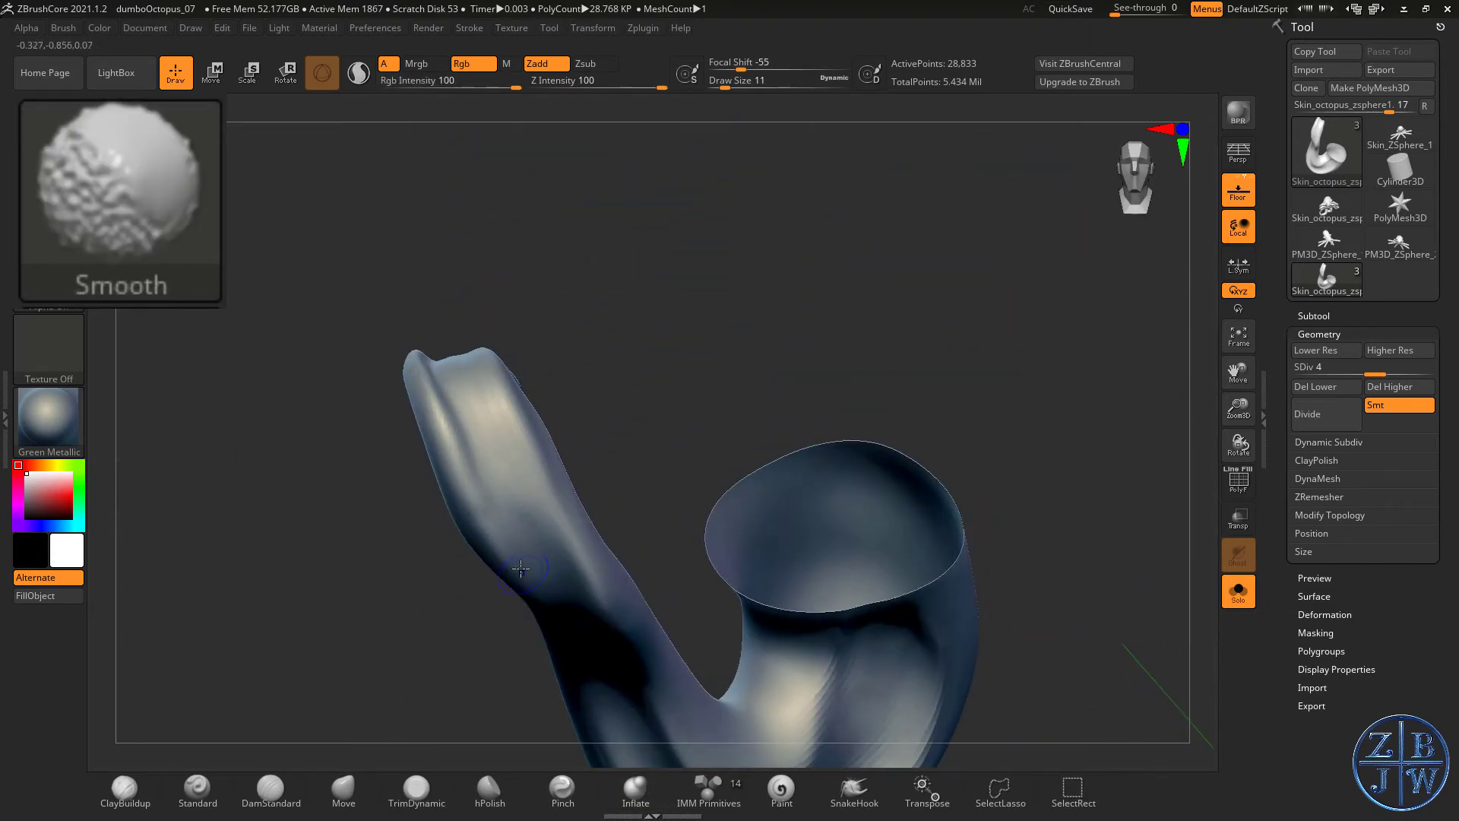
mouse_move(639, 512)
right_down()
mouse_move(618, 241)
mouse_move(610, 288)
right_up()
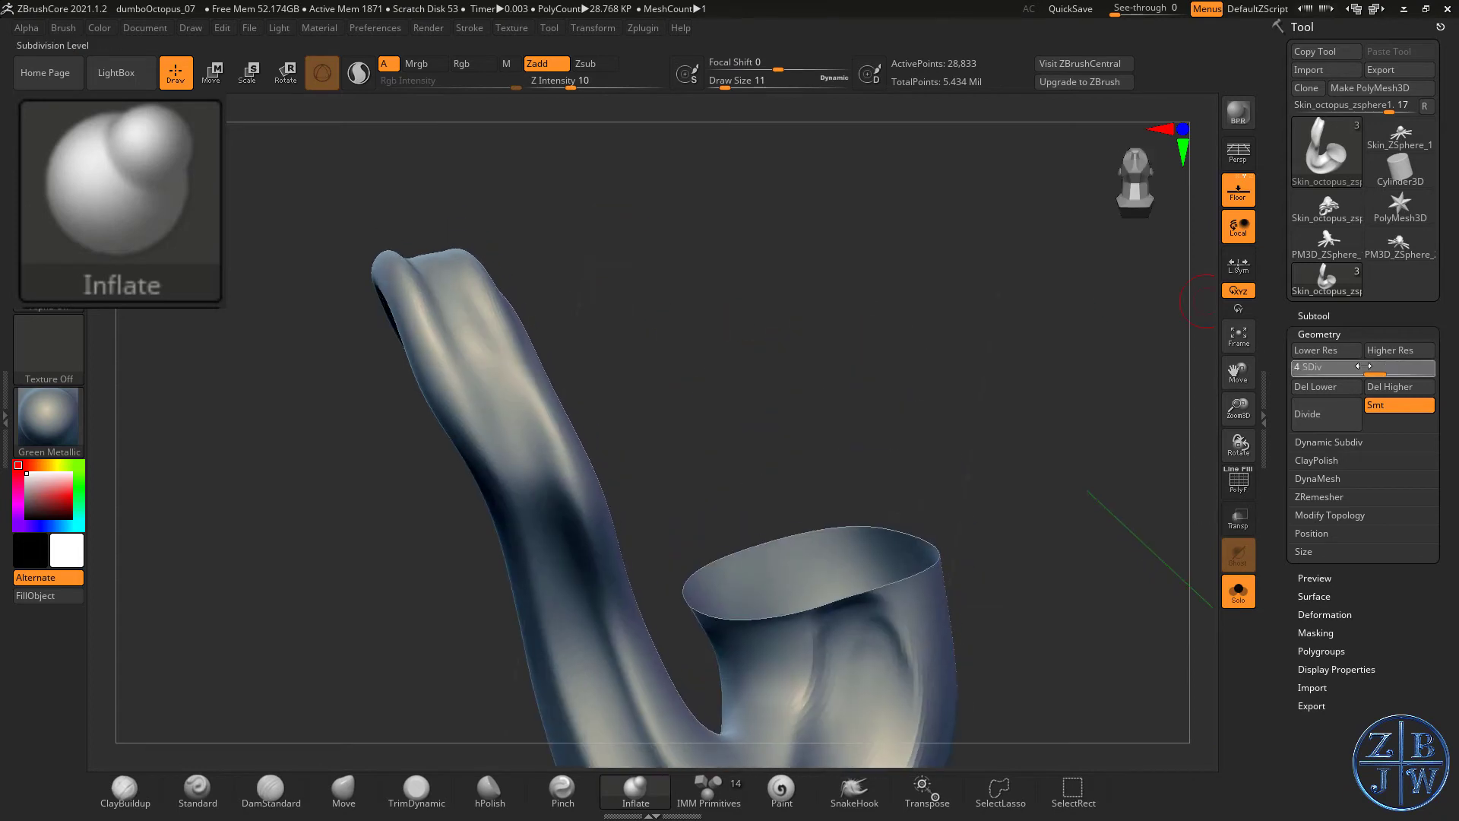
- Lower the mesh to subdivision level 2 and smooth the tentacle's underside at draw size 33
mouse_move(797, 313)
right_down()
mouse_move(717, 403)
mouse_move(623, 377)
mouse_move(585, 440)
right_up()
key(s)
mouse_move(403, 414)
shift+mouse_down()
mouse_move(437, 471)
mouse_move(464, 577)
shift+mouse_up()
mouse_move(570, 455)
right_down()
mouse_move(472, 480)
mouse_move(554, 395)
mouse_move(623, 562)
mouse_move(605, 241)
mouse_move(712, 610)
right_up()
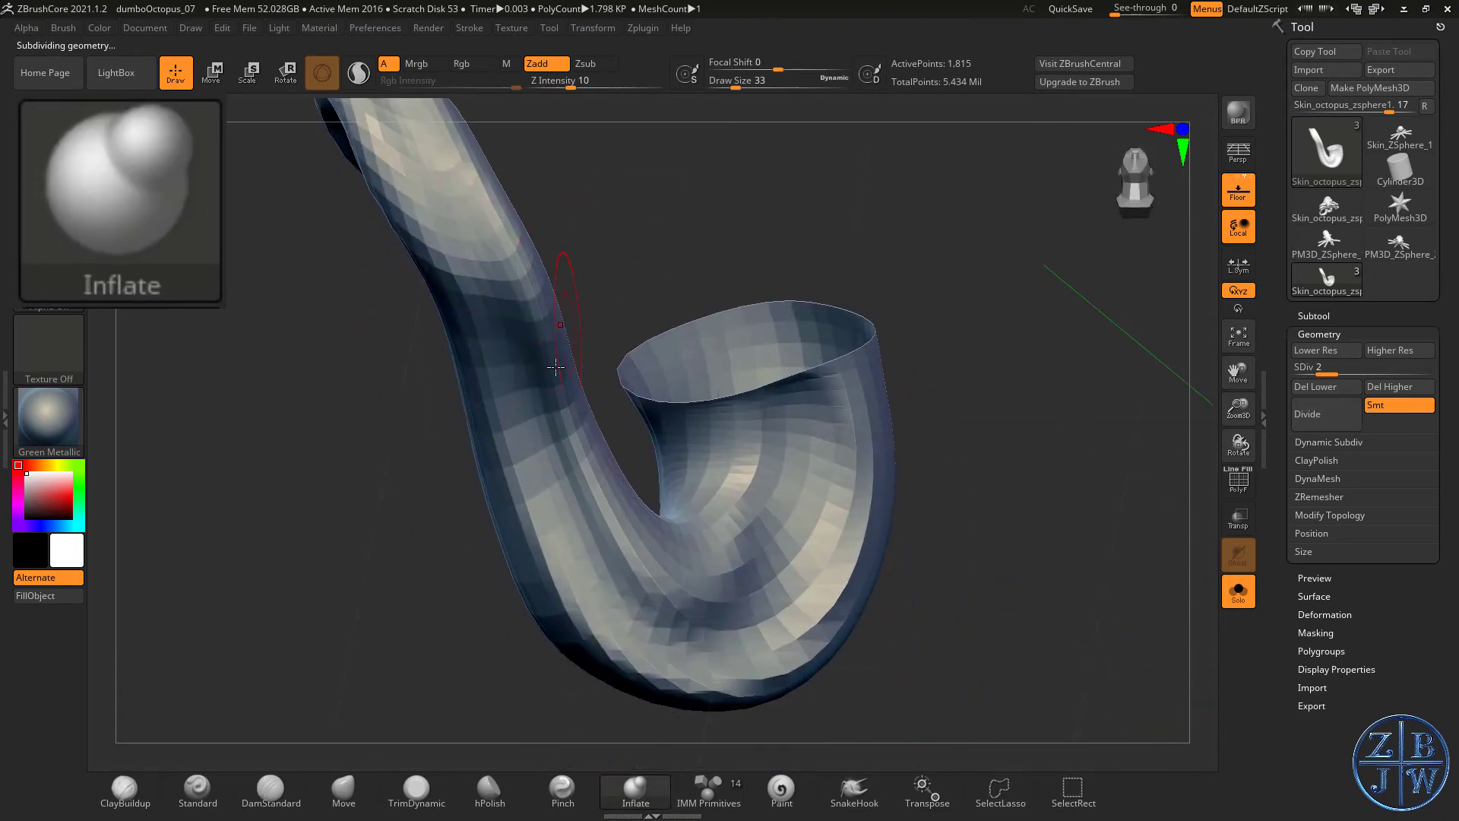
- Raise the tentacle mesh to subdivision level 6
key(d)
key(d)
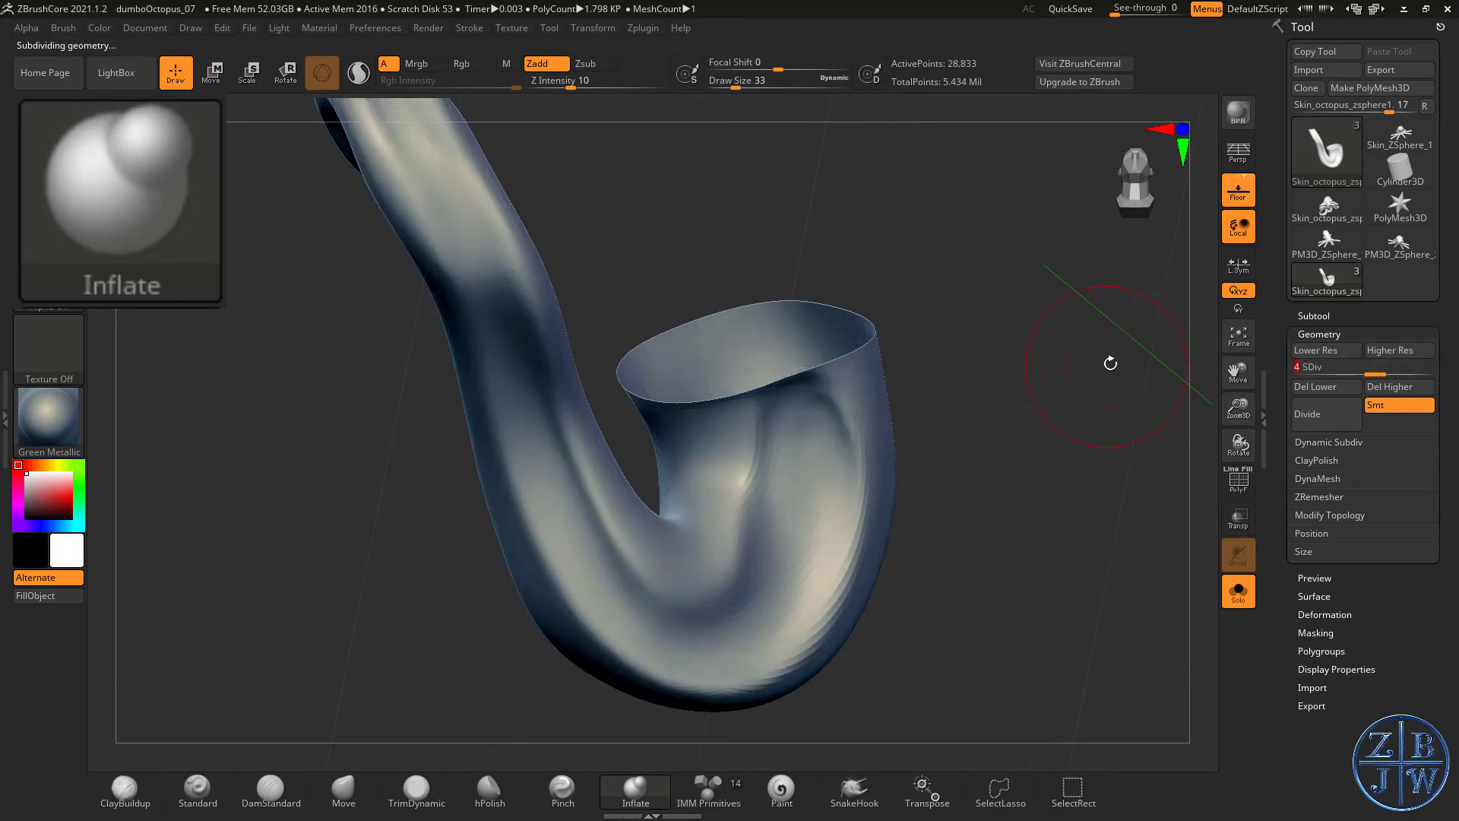
key(d)
key(d)
- Thicken the curled end of the tentacle with Inflate at draw size 33 and smooth its tip
alt+right_drag(586, 224, 586, 537)
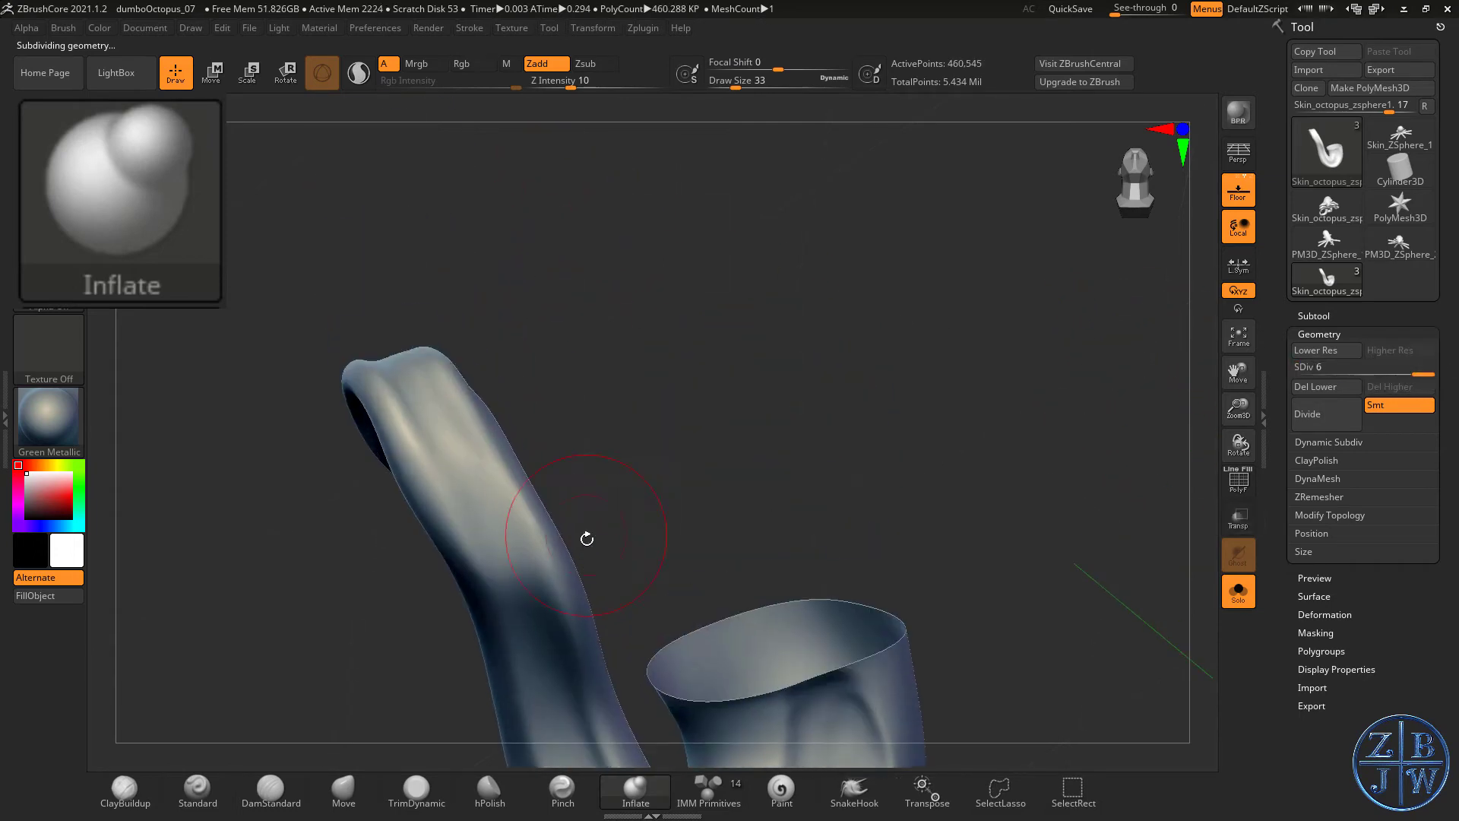
mouse_move(573, 472)
right_down()
mouse_move(664, 365)
mouse_move(600, 423)
mouse_move(500, 428)
right_up()
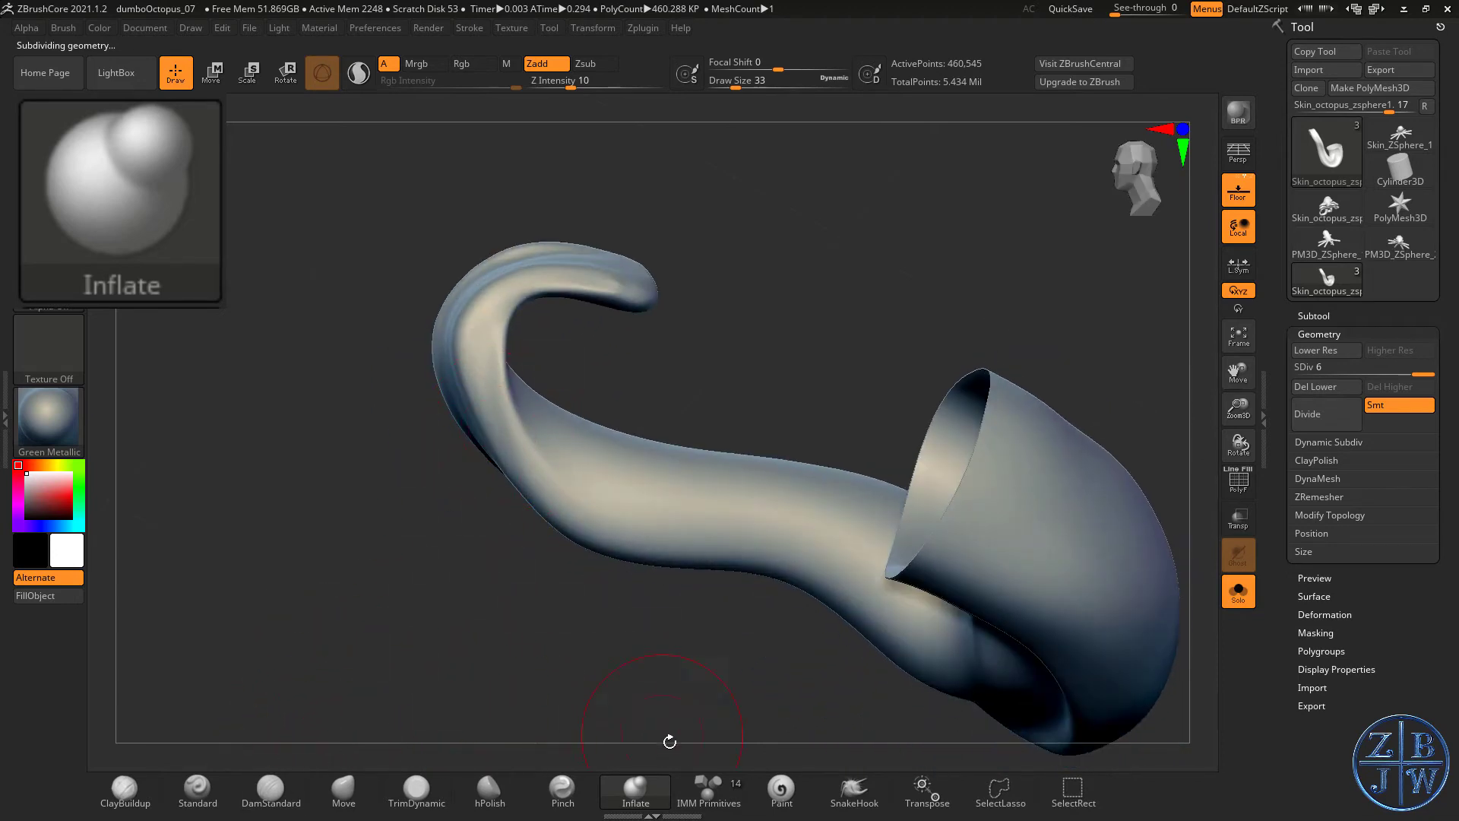
right_drag(453, 525, 463, 461)
drag(488, 414, 474, 504)
drag(469, 440, 524, 592)
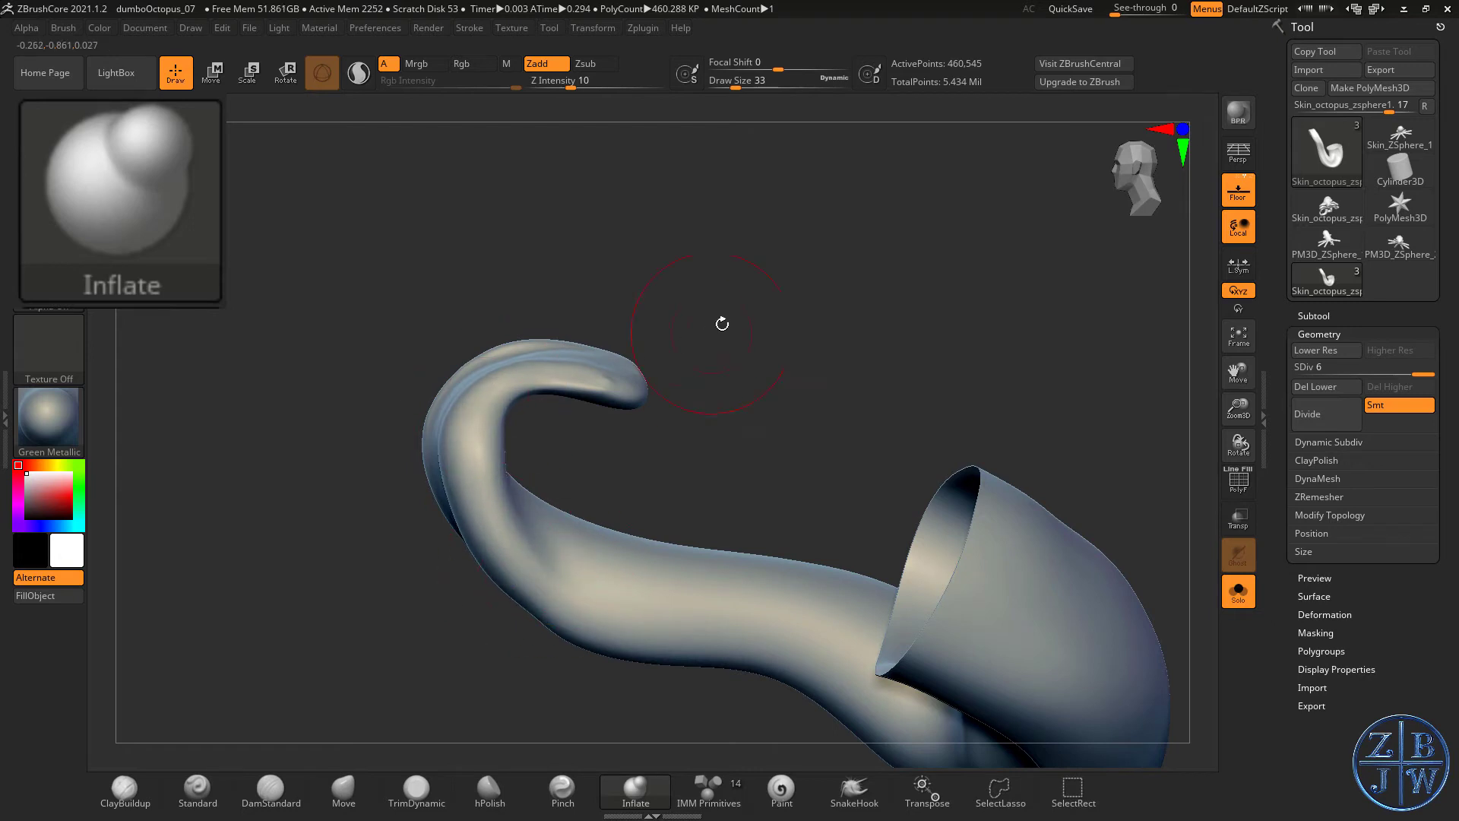
drag(722, 324, 600, 372)
key(shift)
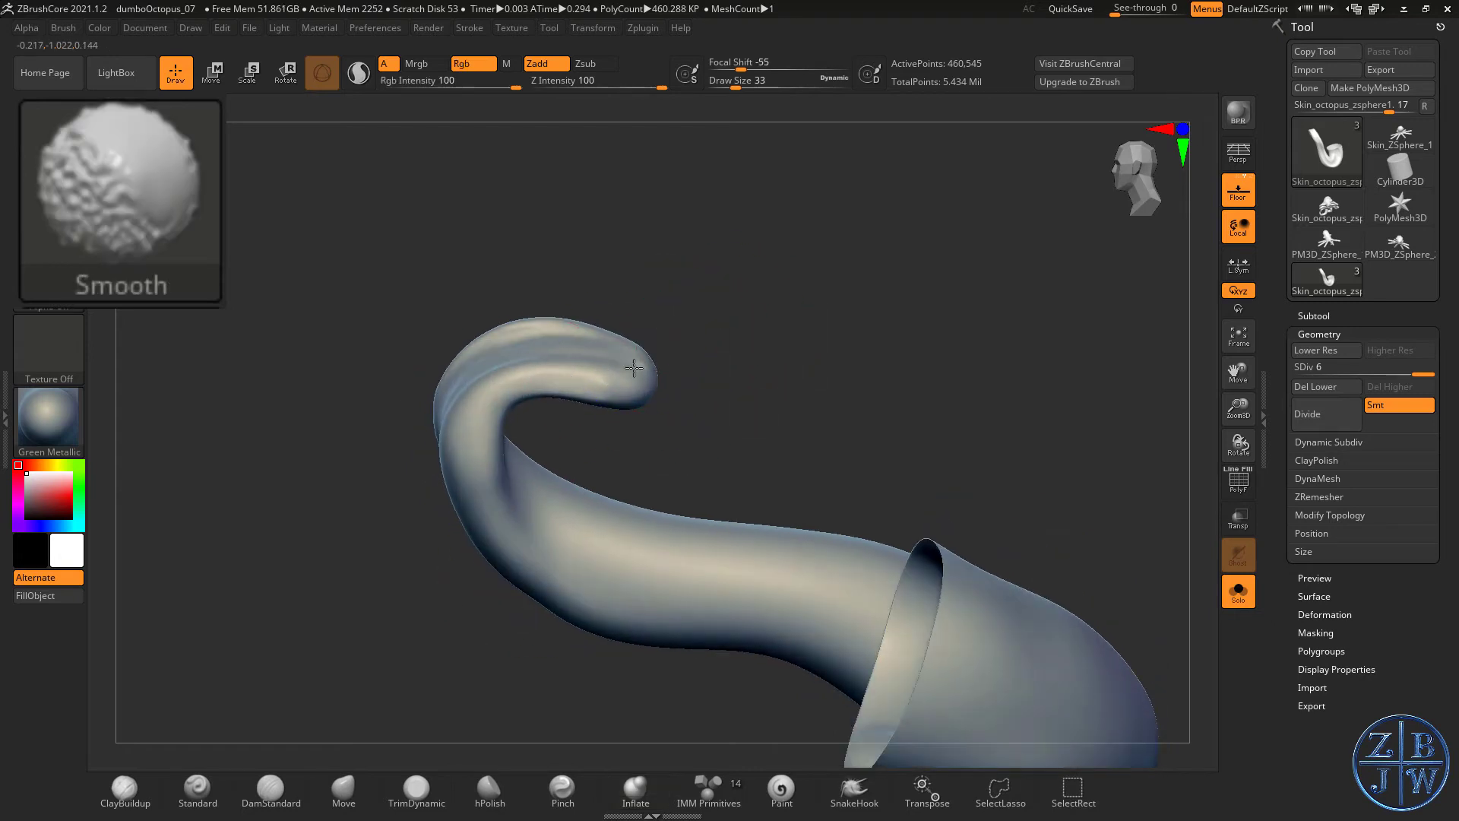
drag(687, 394, 355, 757)
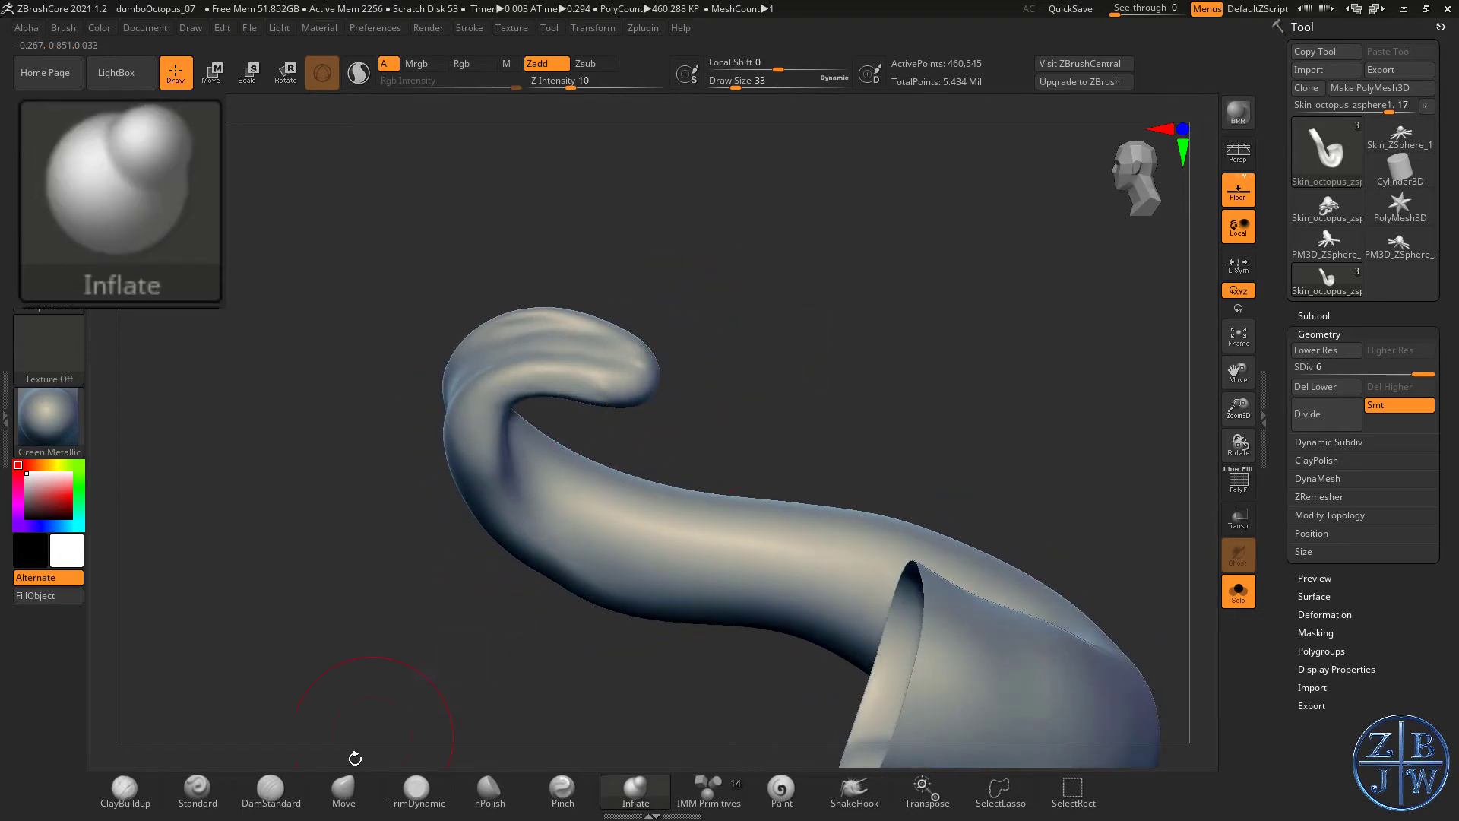
- Switch to the Clay brush at draw size 7 and lower the tentacle mesh to subdivision level 4
click(187, 213)
click(238, 218)
key(s)
drag(811, 372, 790, 373)
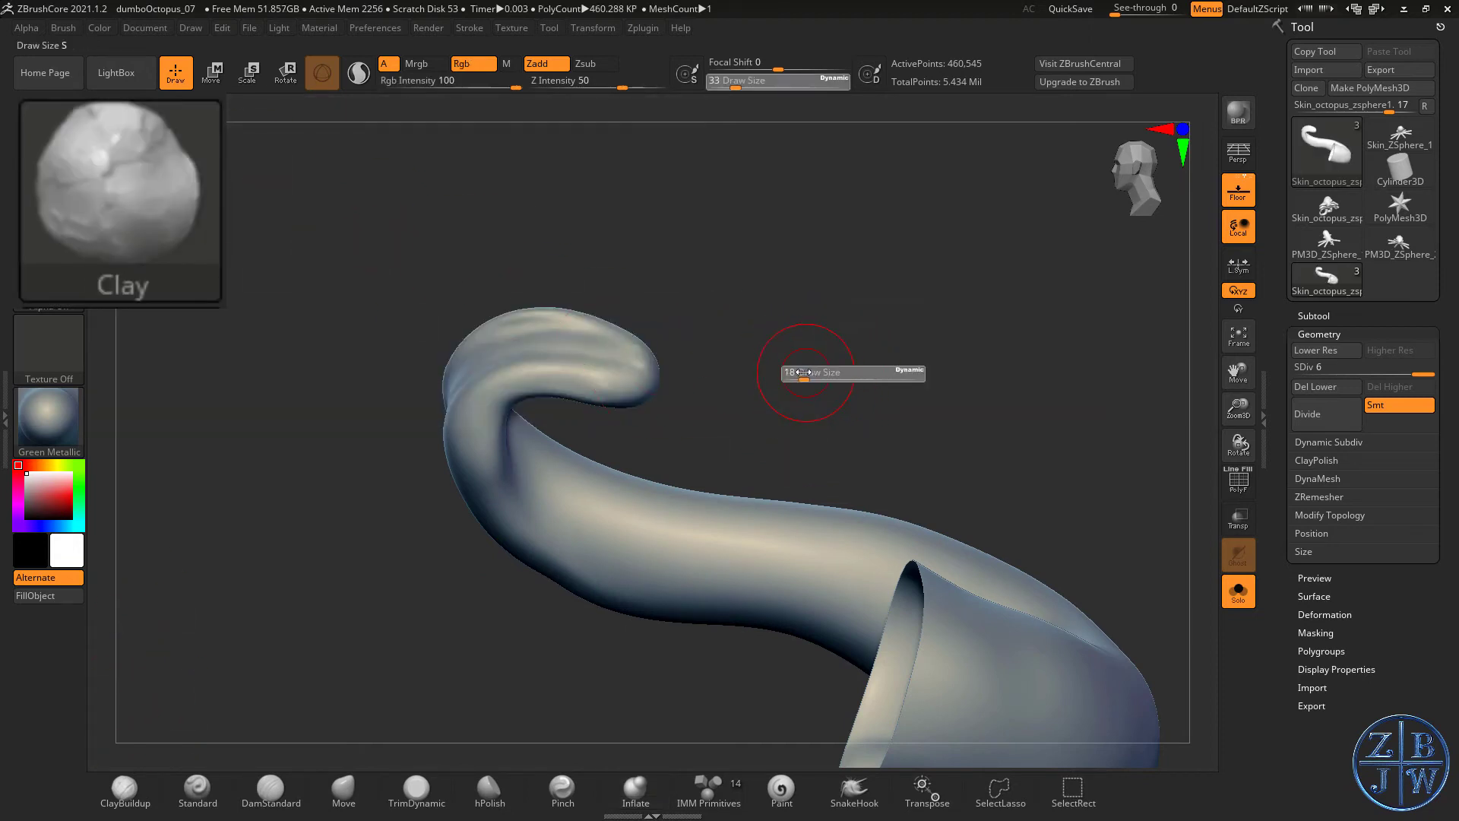
key(shift)
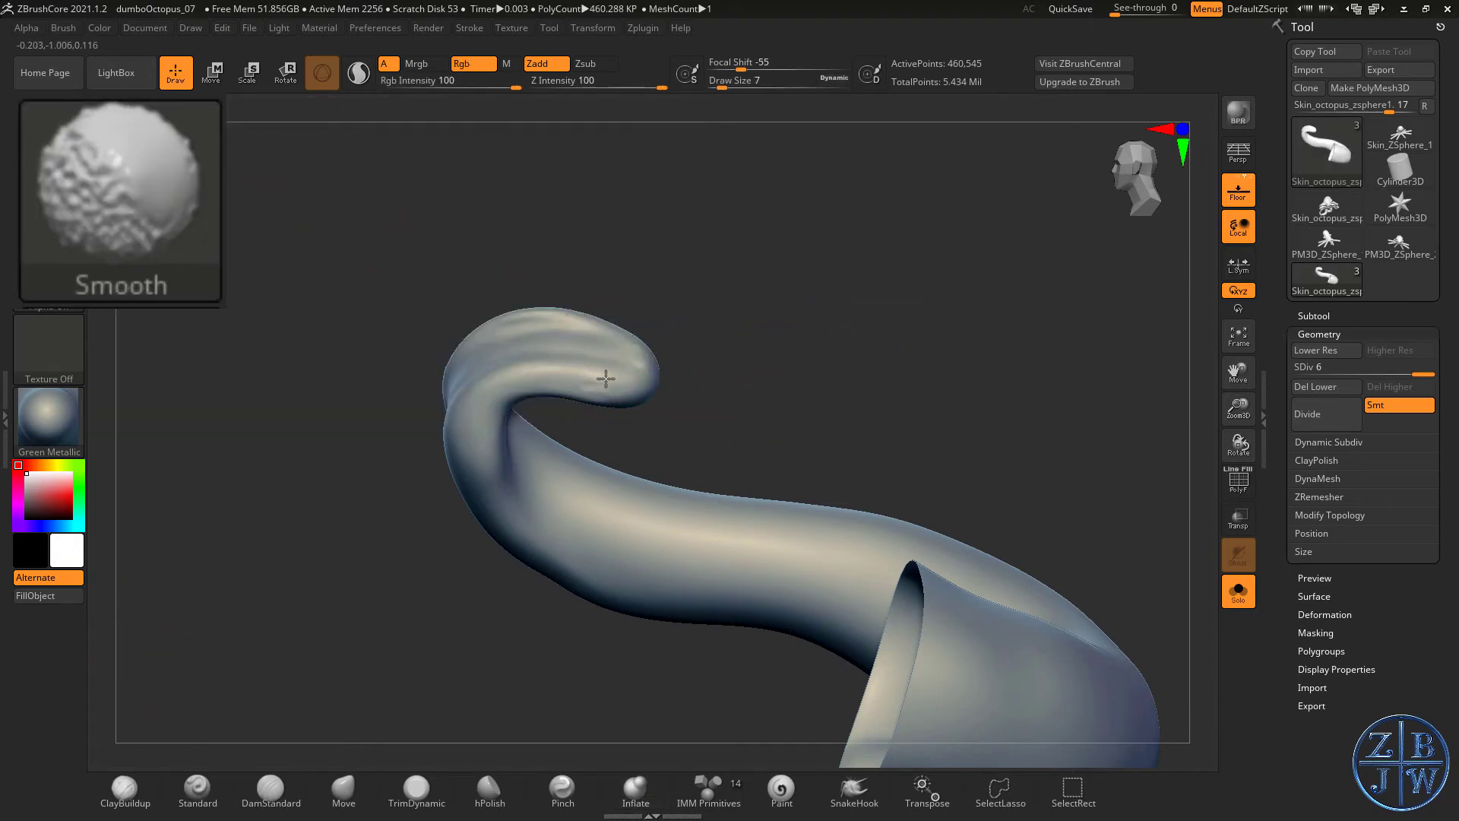
key(shift+d)
key(shift+d)
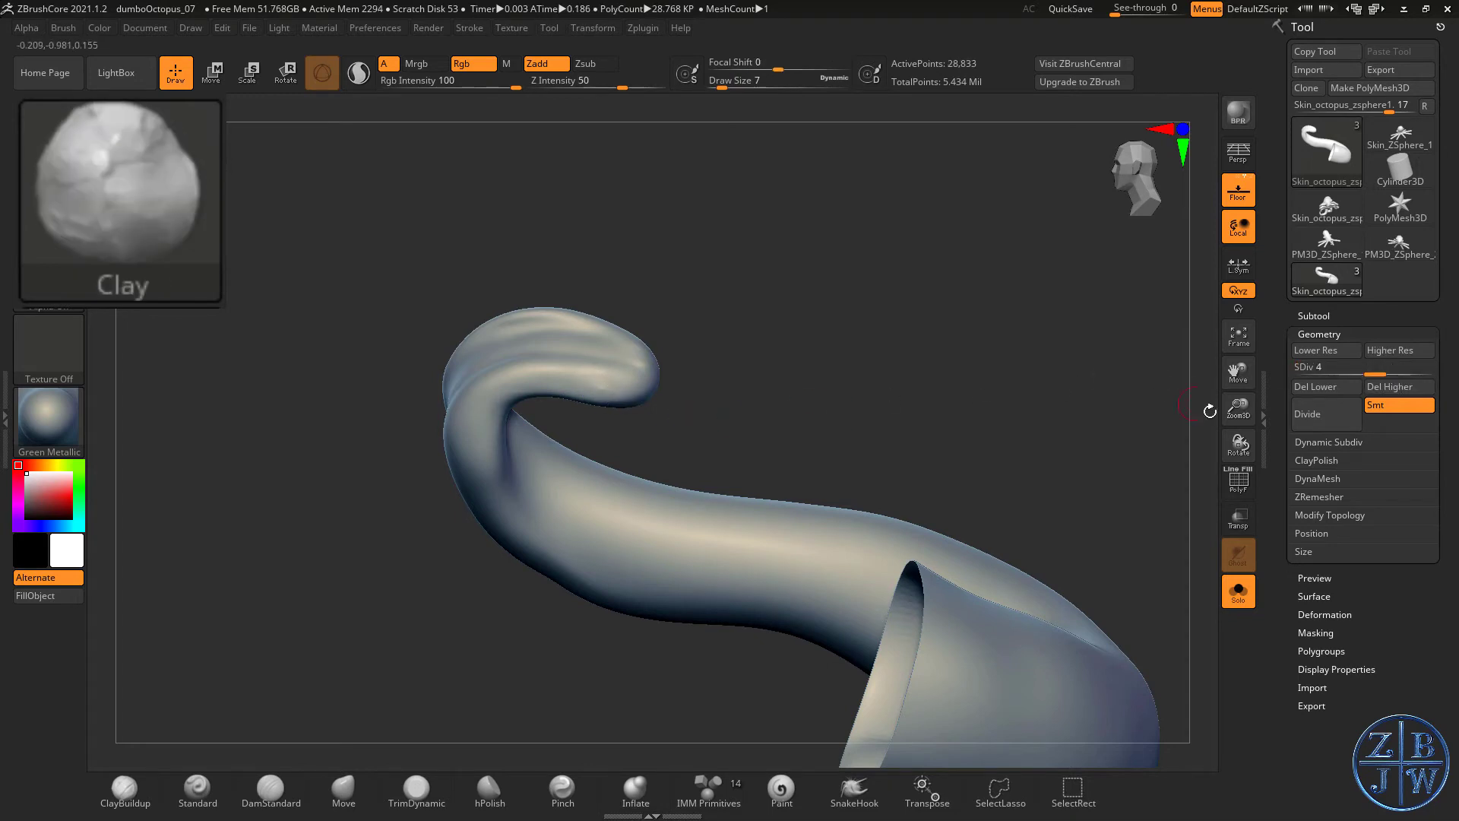
- Unhide the remaining polygroups of the octopus and bring the tentacle beside its eye into close view
drag(996, 463, 1023, 407)
ctrl+shift+click(924, 394)
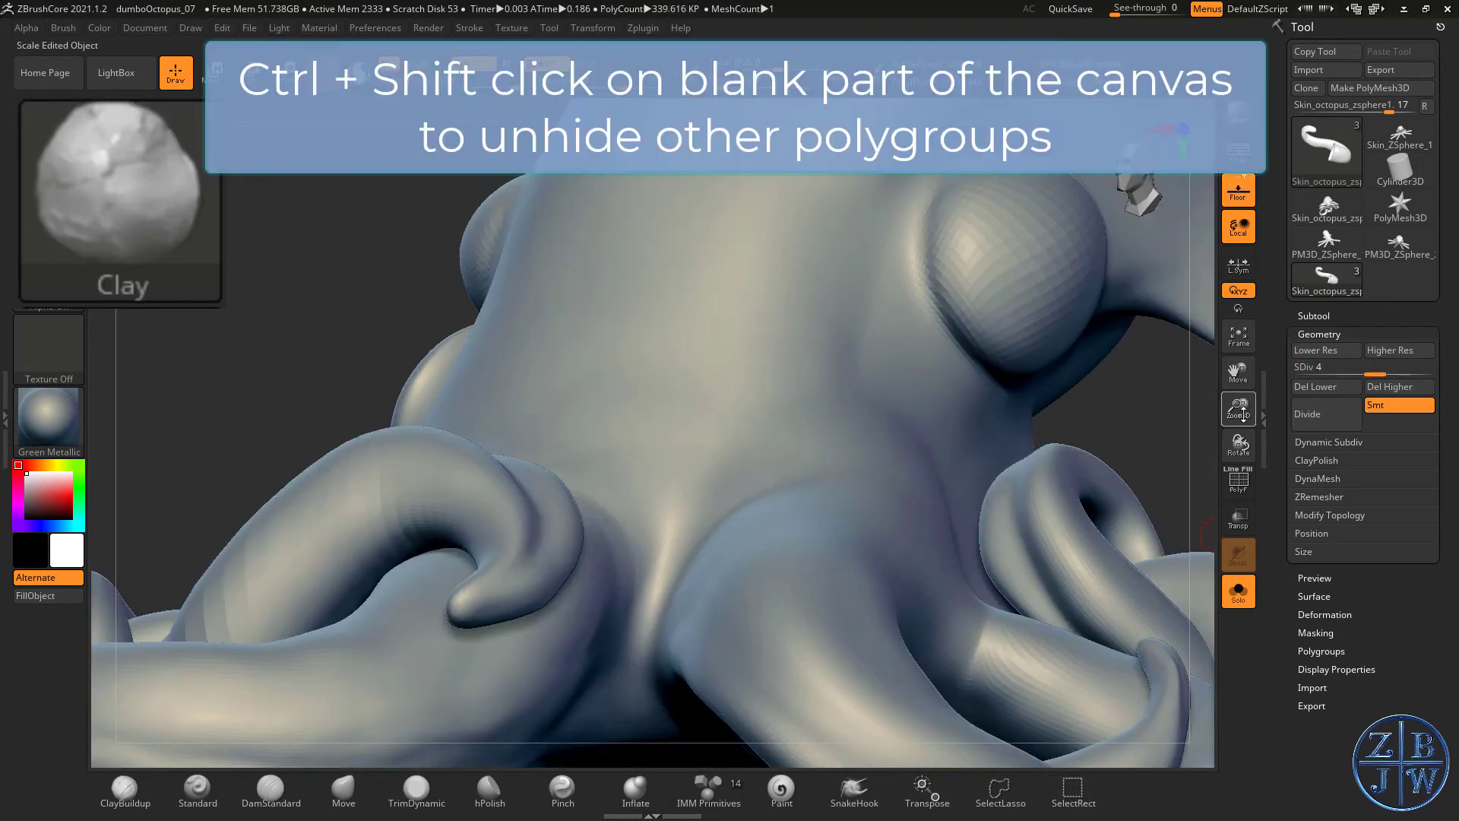
drag(1238, 409, 1155, 327)
drag(1038, 498, 1159, 477)
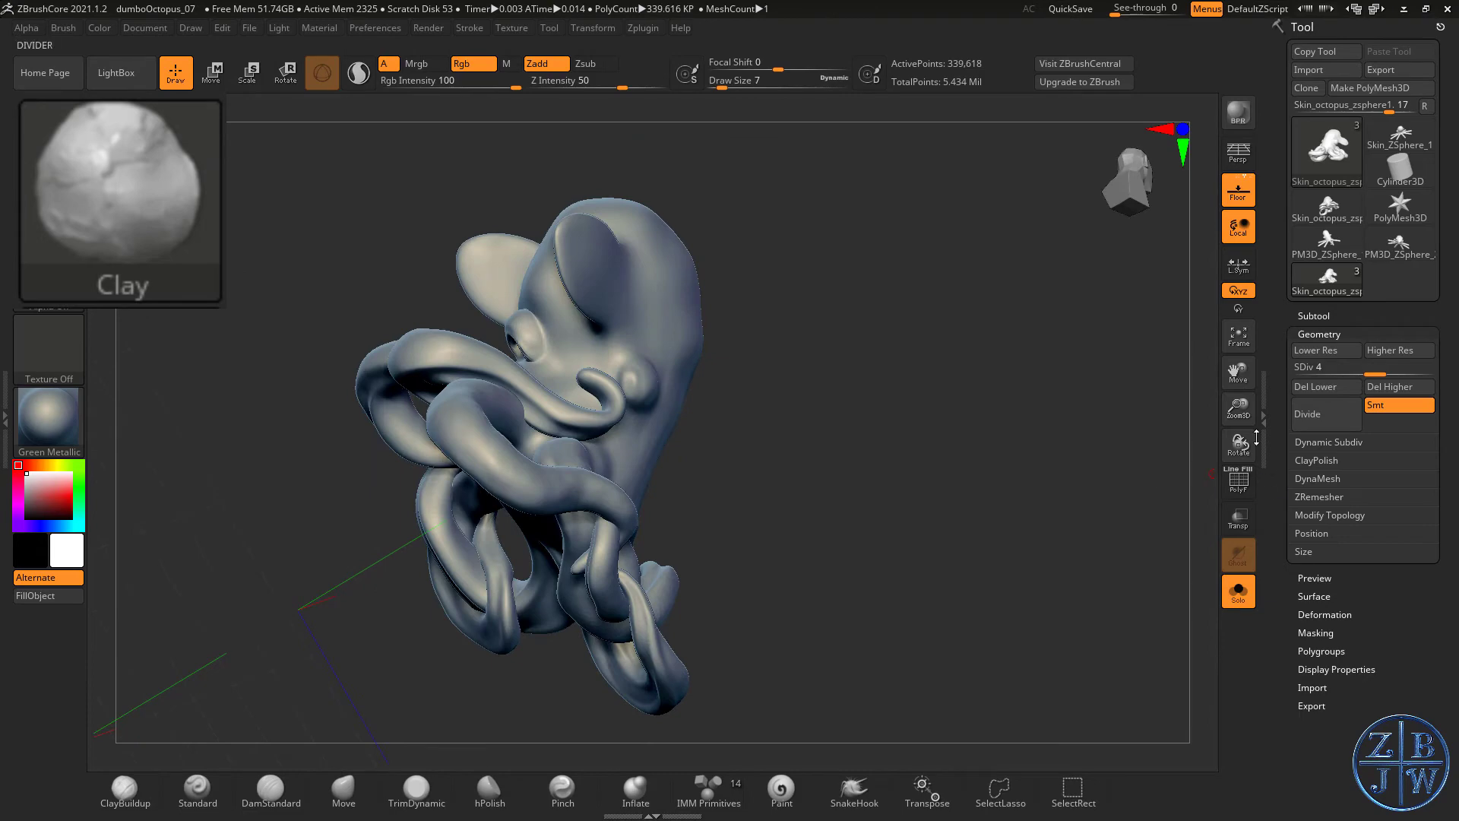
drag(1238, 409, 625, 316)
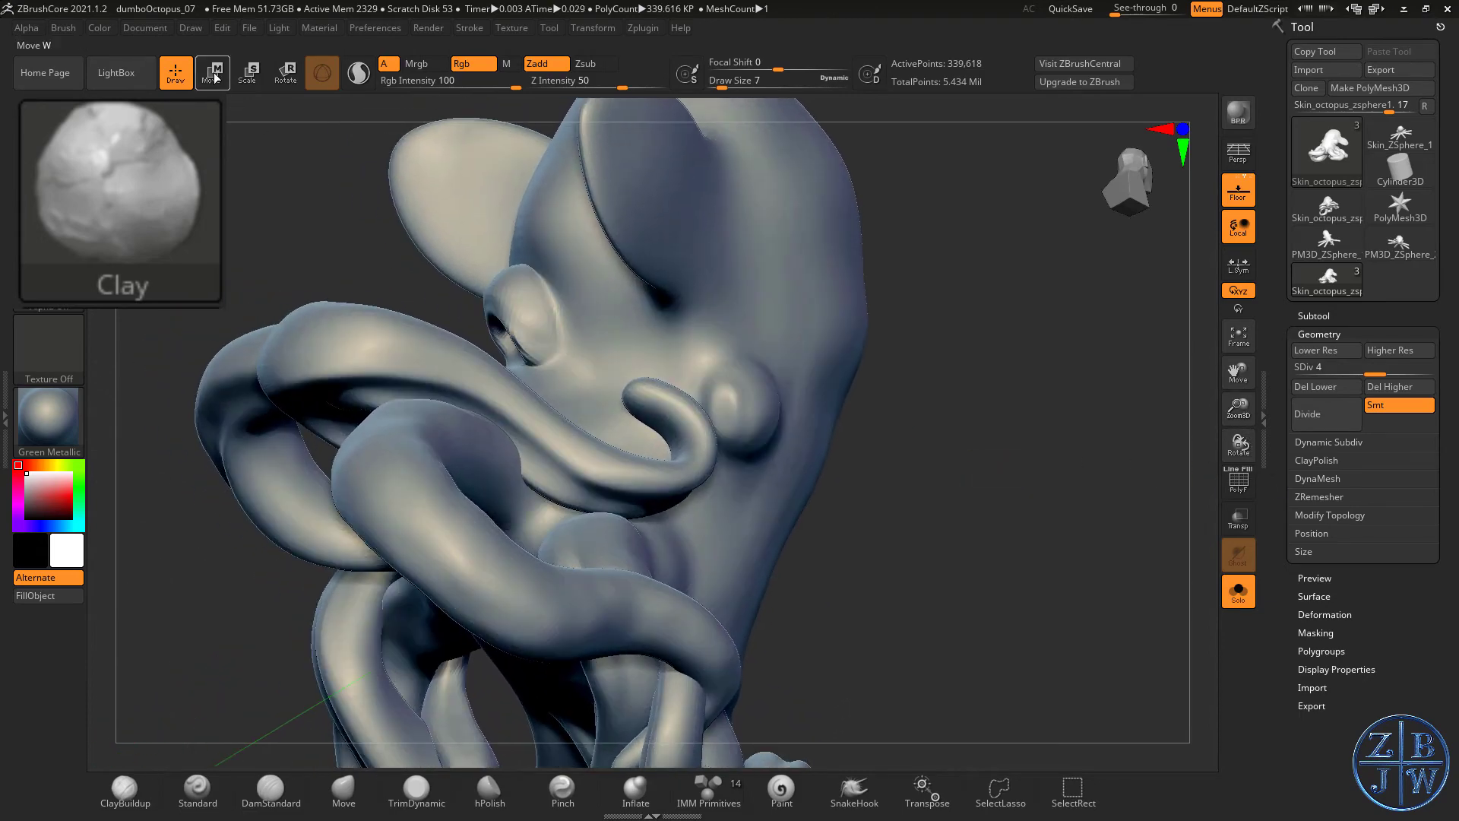
- Mask everything except the curled tentacle beside the eye using the Transpose gizmo
click(215, 77)
drag(653, 441, 677, 362)
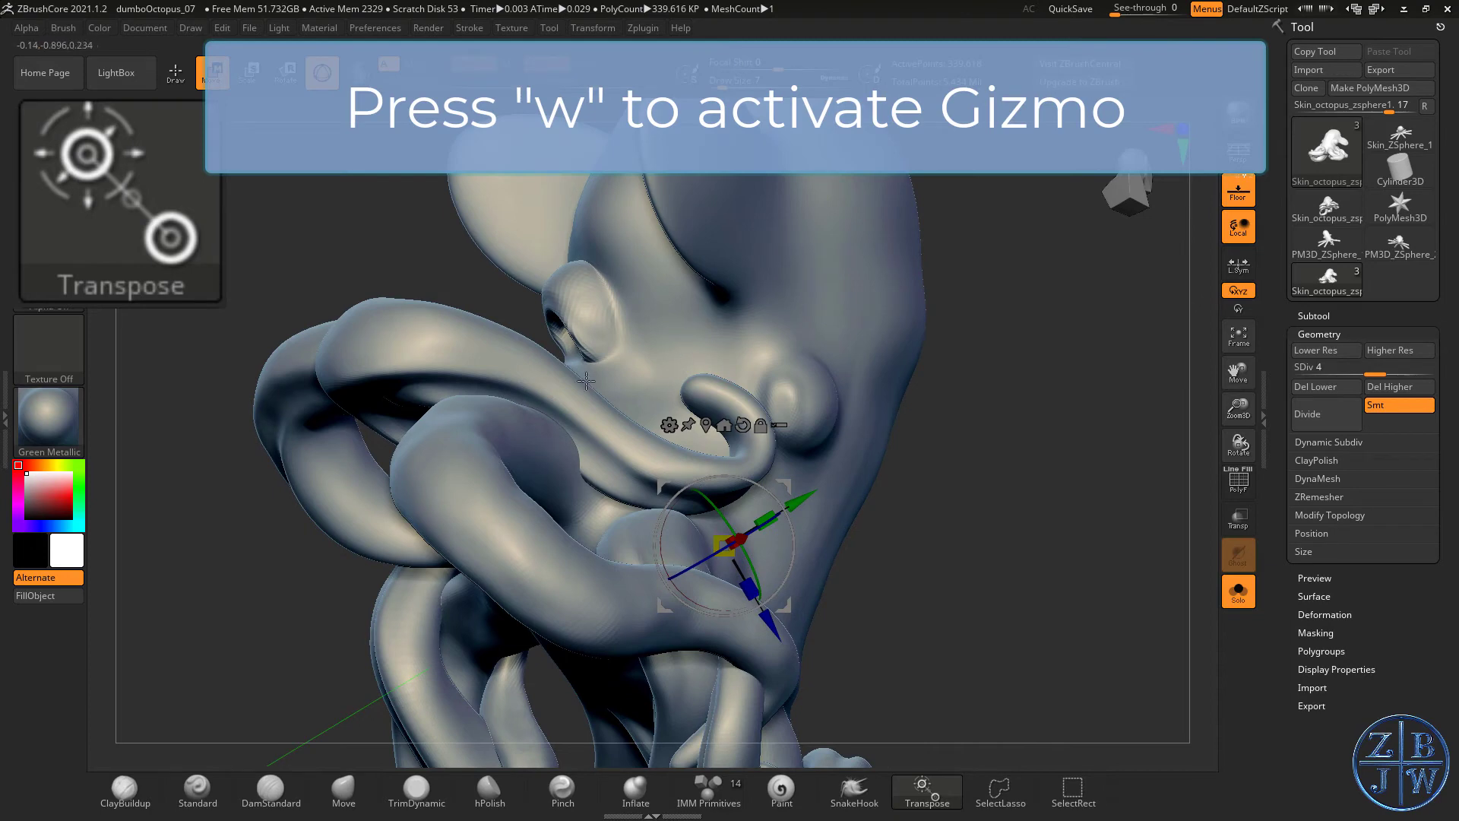
ctrl+click(498, 347)
mouse_move(719, 371)
right_down()
mouse_move(694, 463)
mouse_move(700, 360)
right_up()
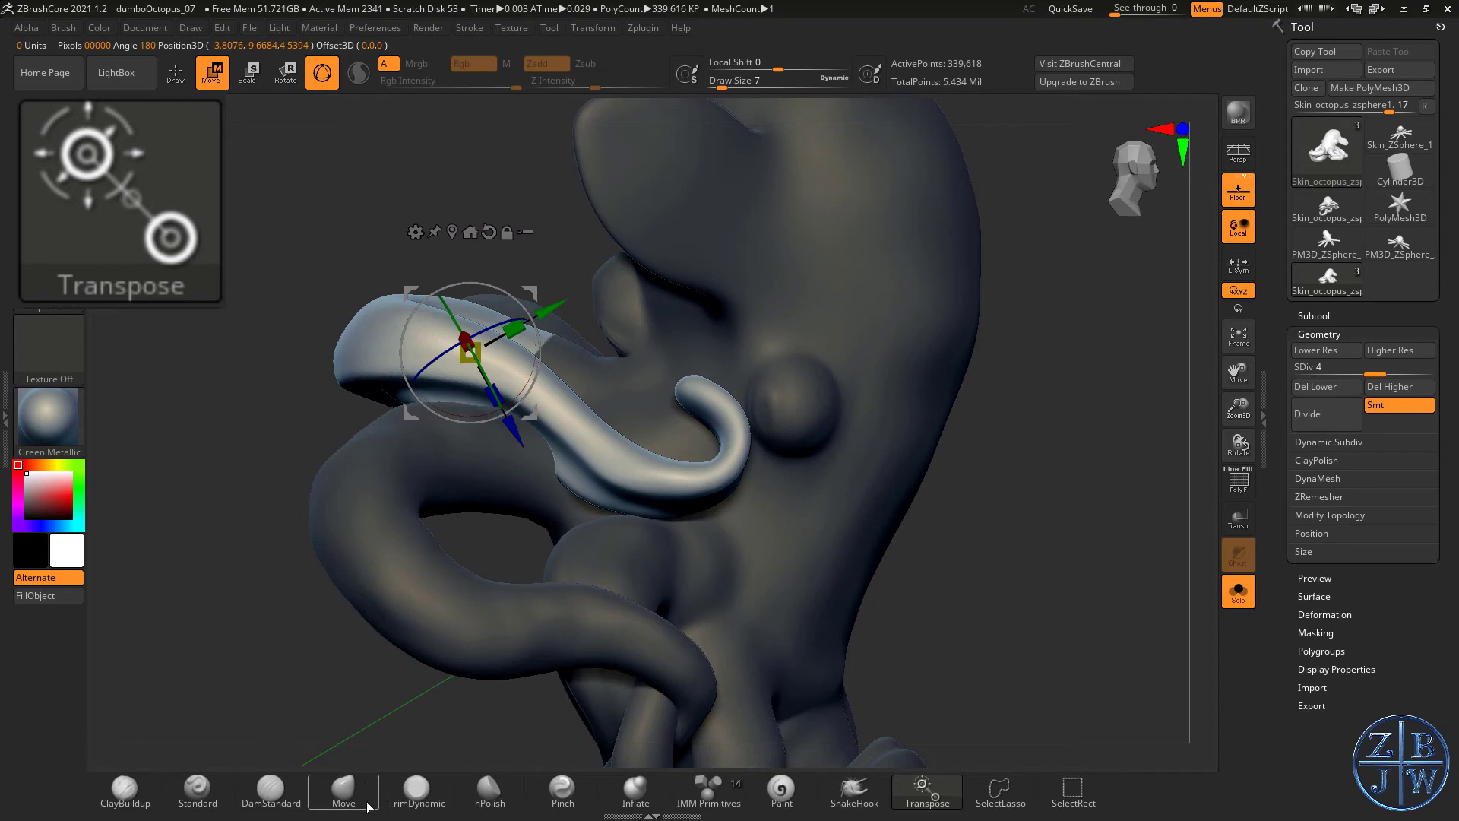
- Reshape the underside of the unmasked tentacle with the Move brush at draw size 74
click(343, 789)
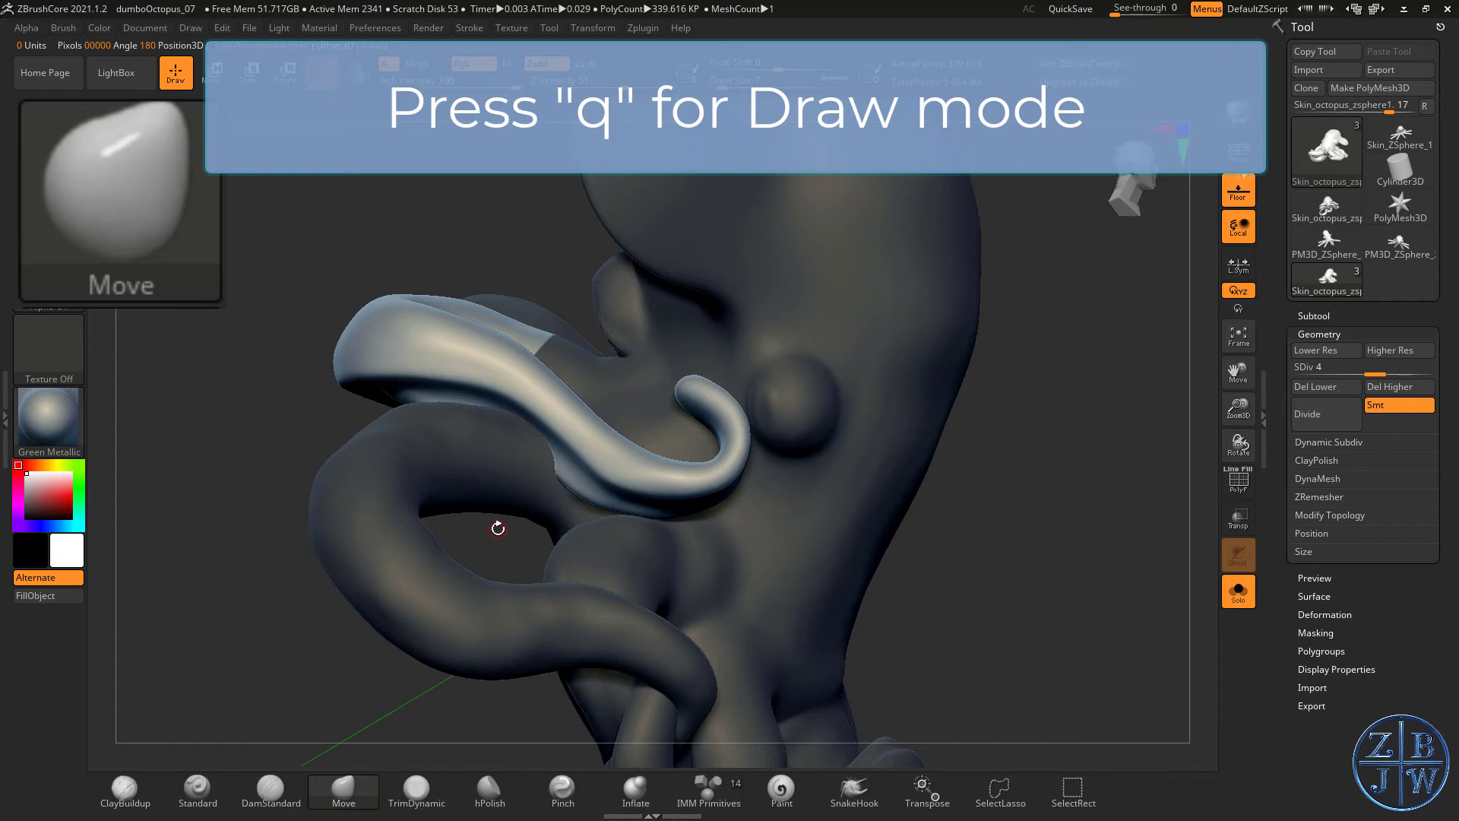
key(s)
mouse_move(524, 521)
right_down()
mouse_move(492, 524)
mouse_move(580, 440)
right_up()
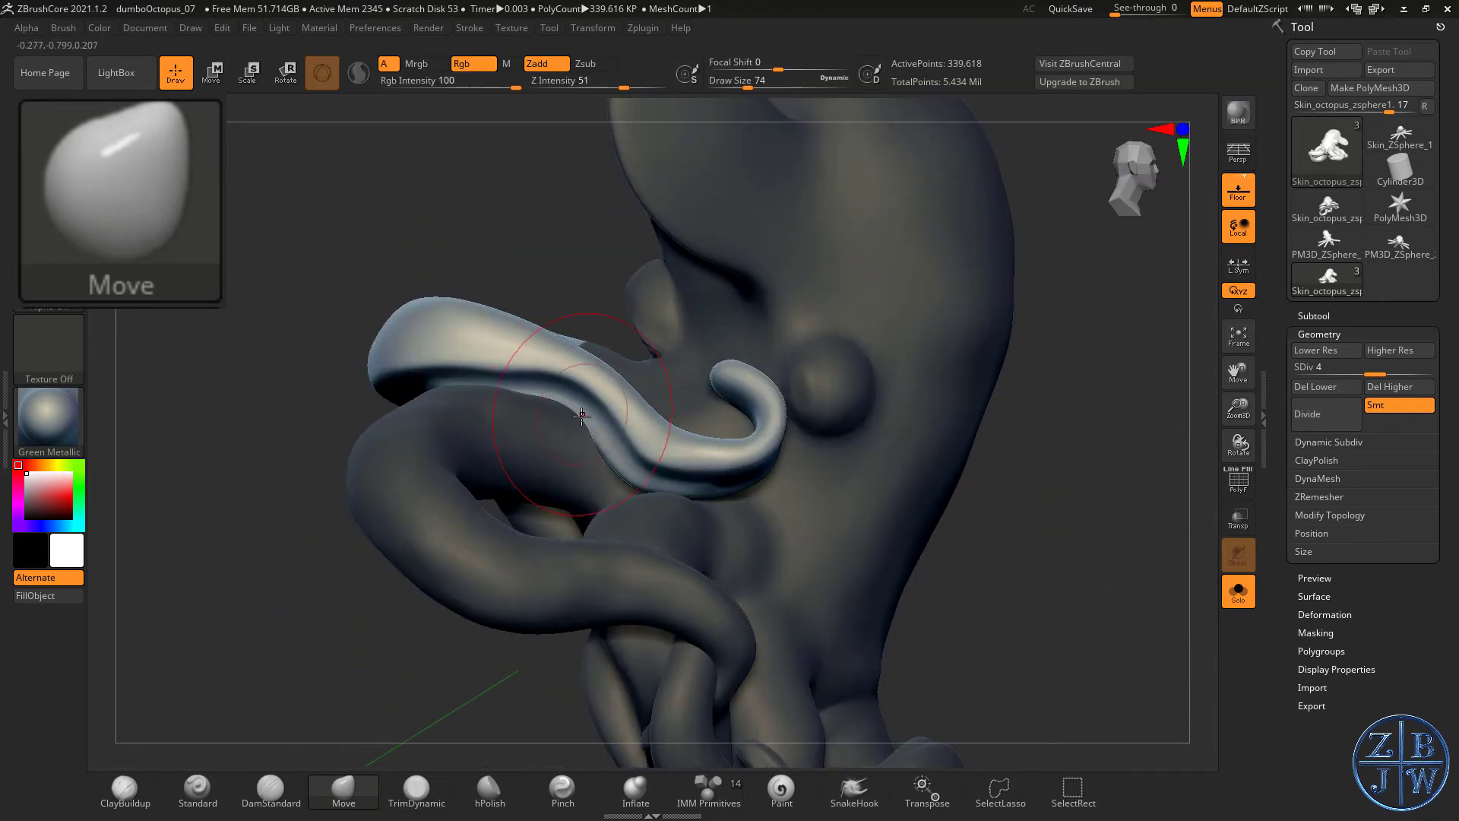
right_drag(532, 367, 400, 646)
- Thicken the middle and base of the unmasked tentacle with Inflate at Z intensity 10 and draw size 74
click(635, 788)
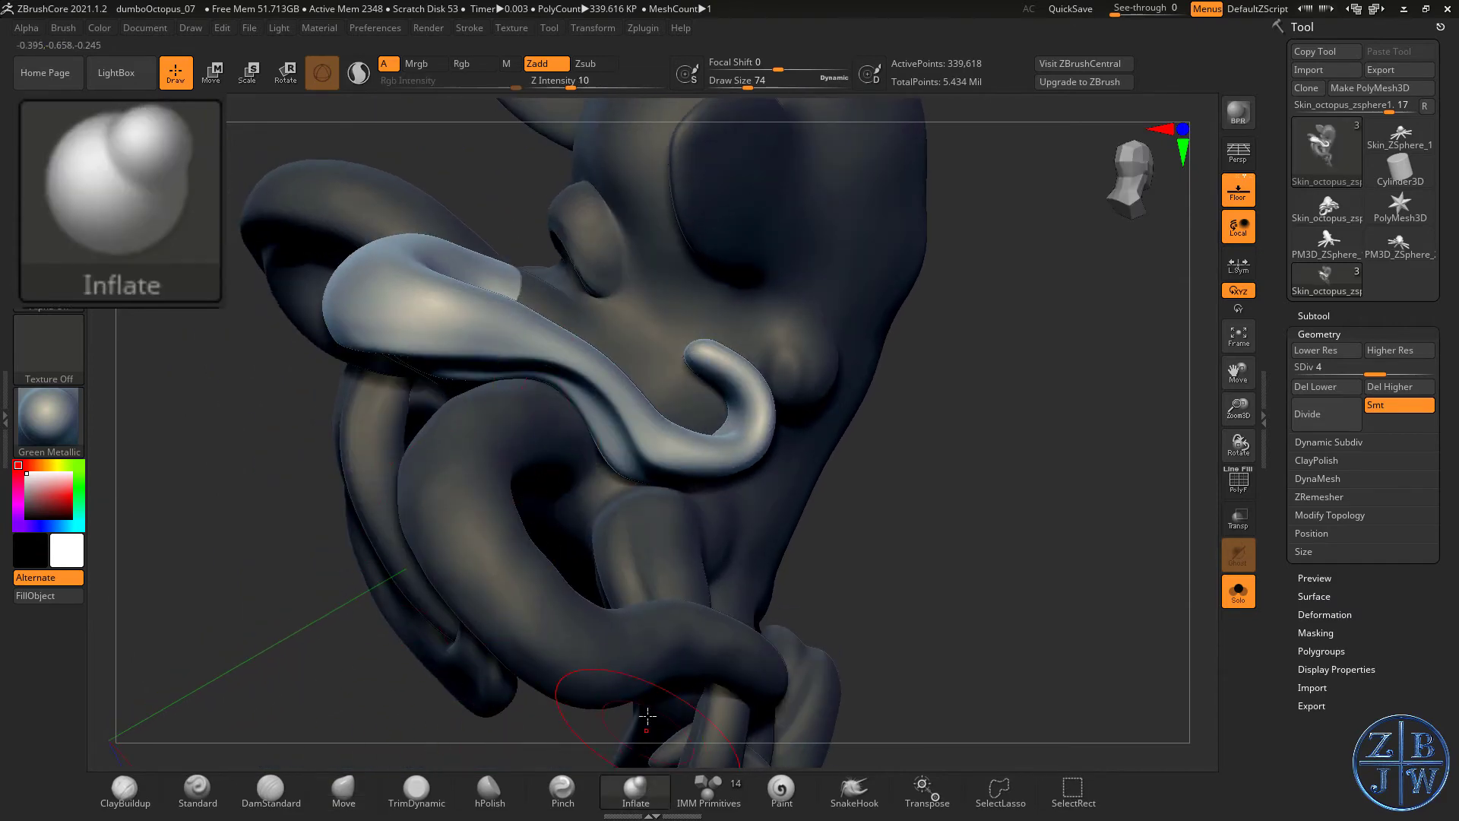
right_drag(608, 456, 605, 389)
drag(572, 364, 646, 458)
right_drag(657, 475, 731, 571)
mouse_move(536, 336)
mouse_down()
mouse_move(568, 347)
mouse_move(488, 284)
mouse_up()
right_drag(489, 284, 513, 260)
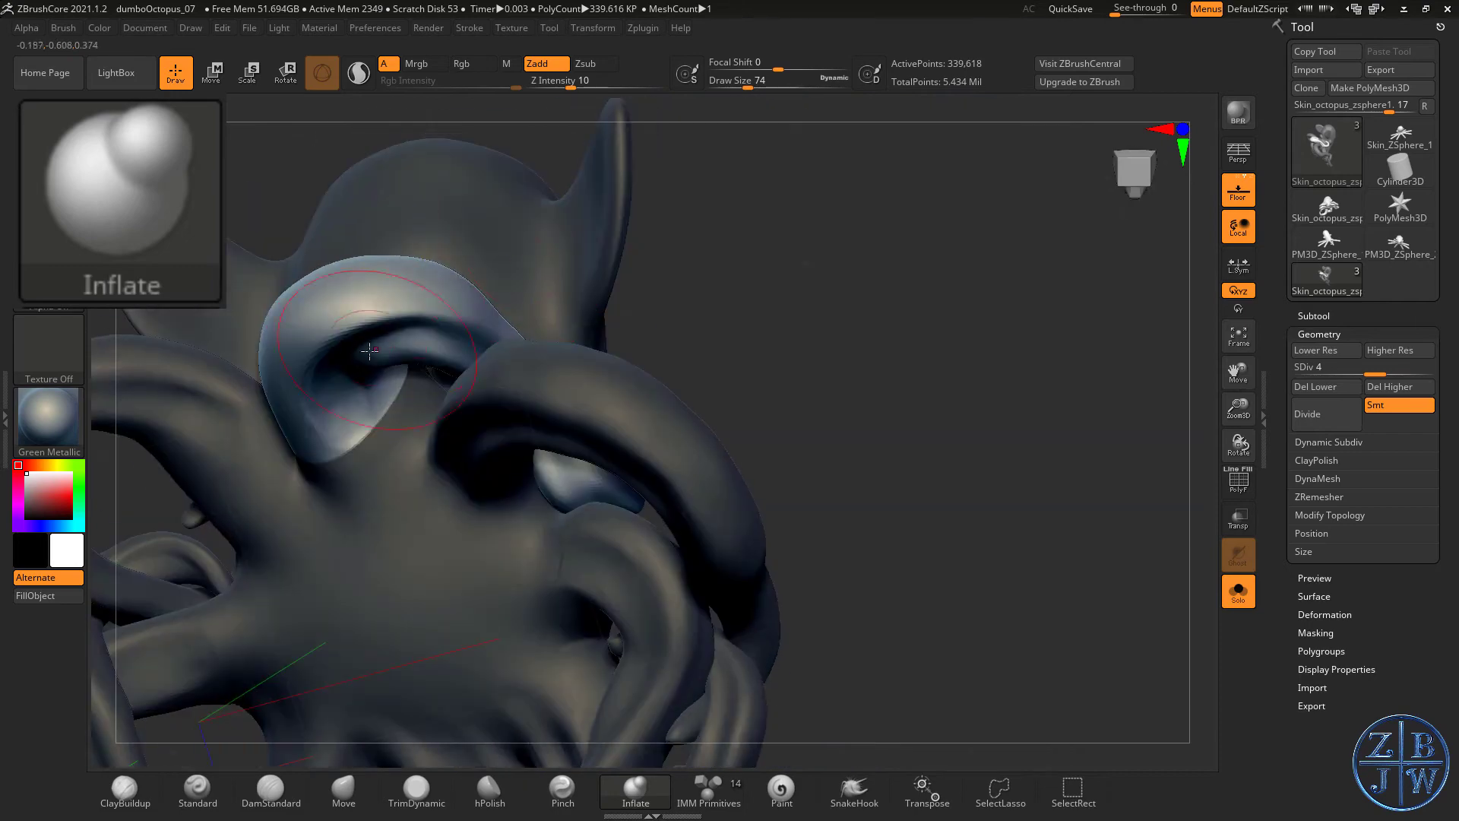
- Inflate and smooth the underside of the unmasked tentacle around its large bend
mouse_move(309, 435)
mouse_down()
mouse_move(336, 401)
mouse_move(331, 381)
mouse_move(324, 425)
mouse_up()
mouse_move(342, 418)
right_down()
mouse_move(393, 398)
mouse_move(392, 378)
right_up()
mouse_move(363, 433)
shift+mouse_down()
mouse_move(334, 448)
mouse_move(315, 437)
shift+mouse_up()
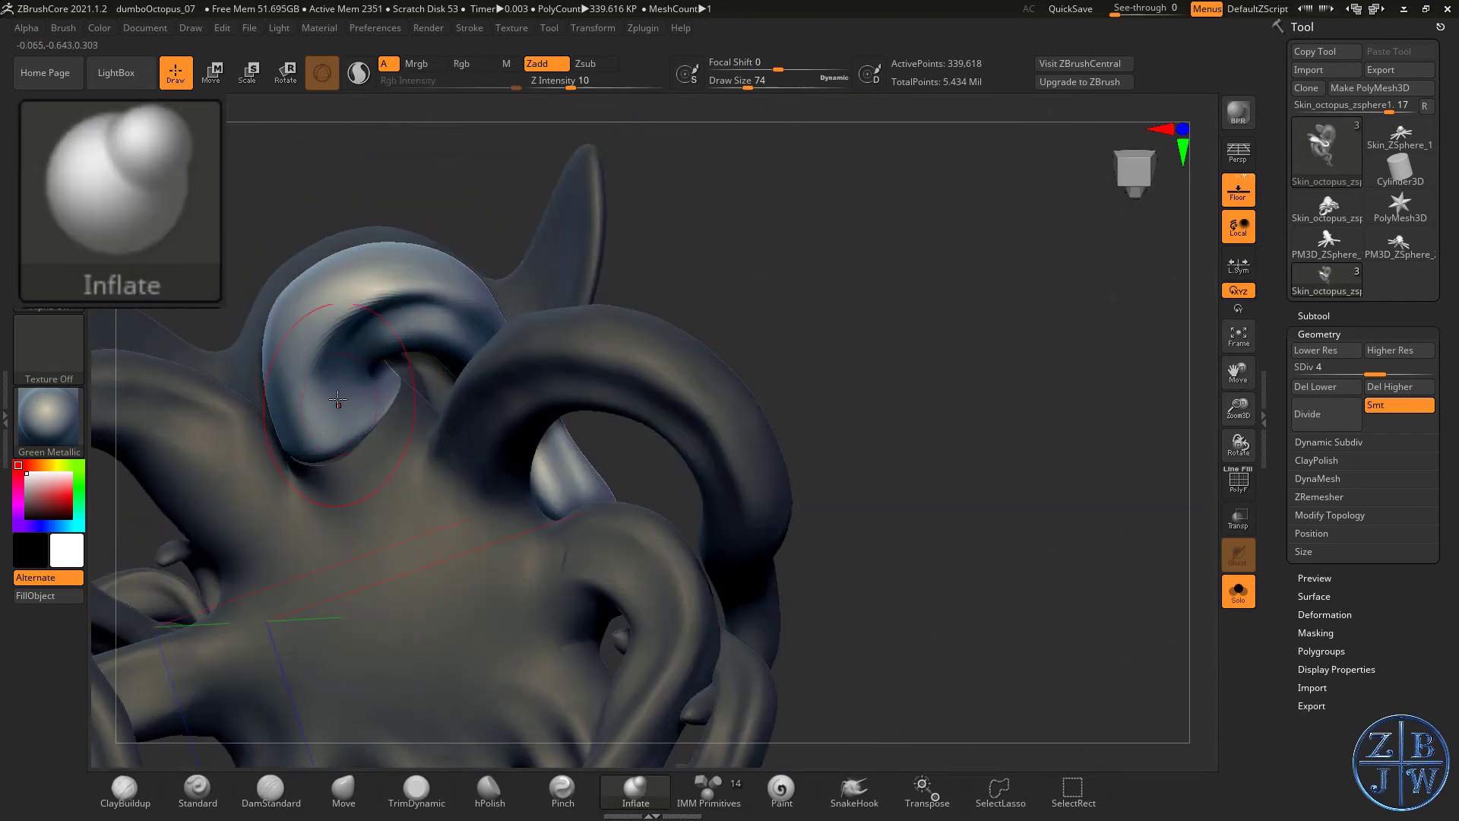
mouse_move(330, 346)
mouse_down()
mouse_move(397, 306)
mouse_move(332, 303)
mouse_up()
shift+drag(304, 410, 373, 268)
mouse_move(372, 268)
right_down()
mouse_move(400, 423)
mouse_move(440, 430)
mouse_move(478, 487)
mouse_move(589, 494)
mouse_move(426, 490)
right_up()
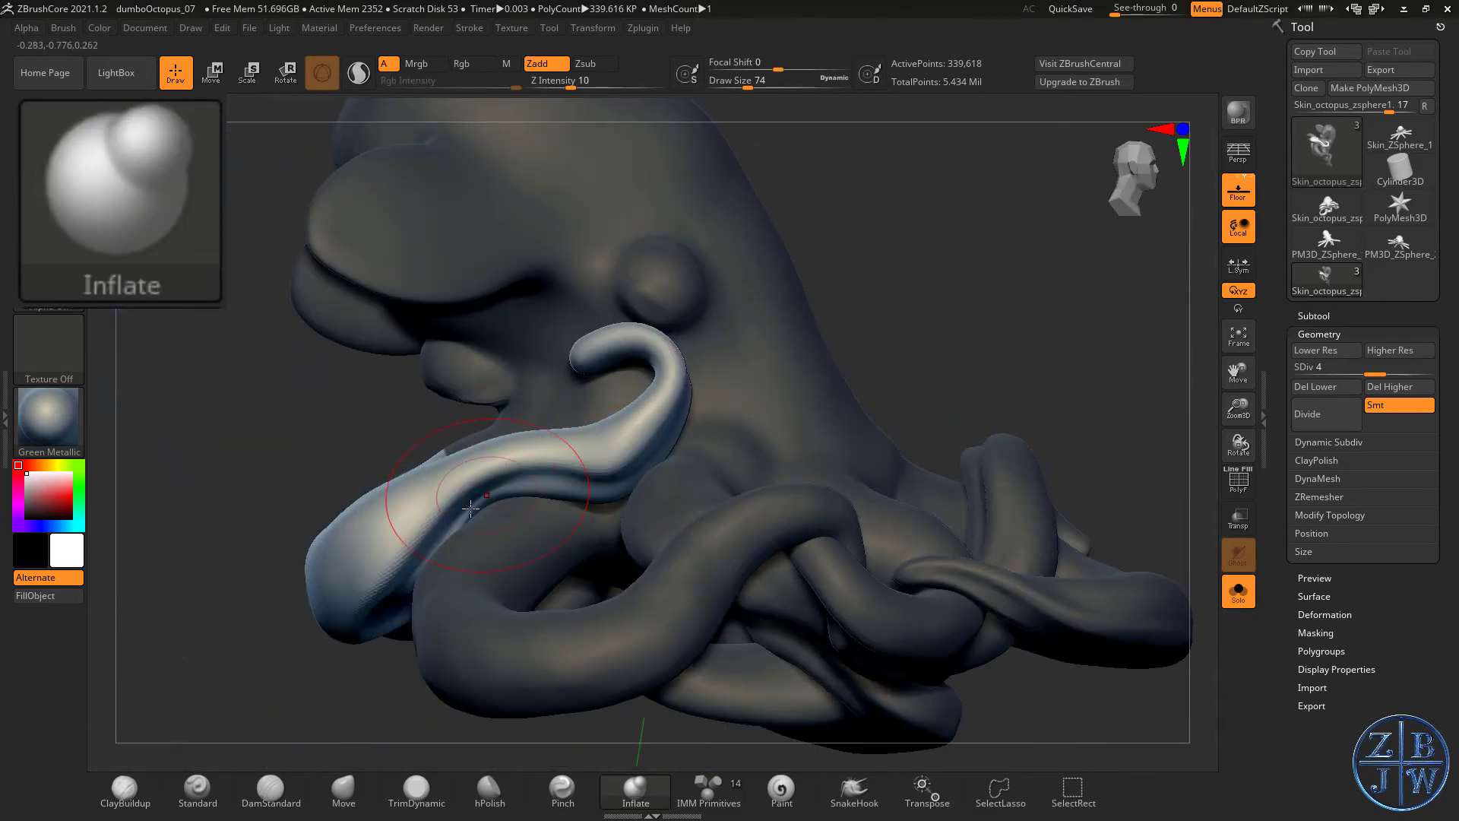
right_drag(630, 449, 678, 416)
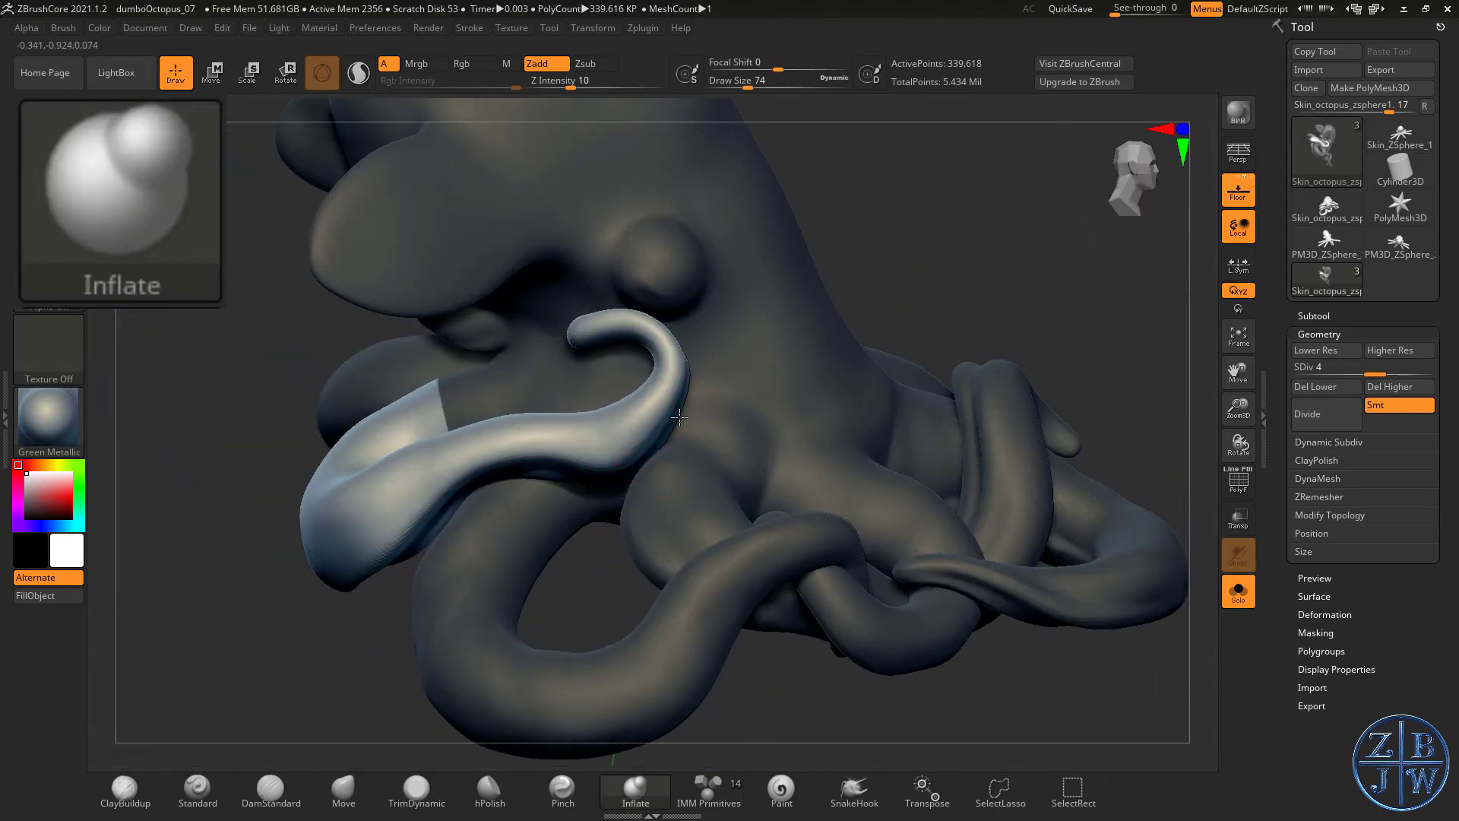
- Refine the curve of the unmasked tentacle with the Move brush at draw size 49
click(343, 790)
key(s)
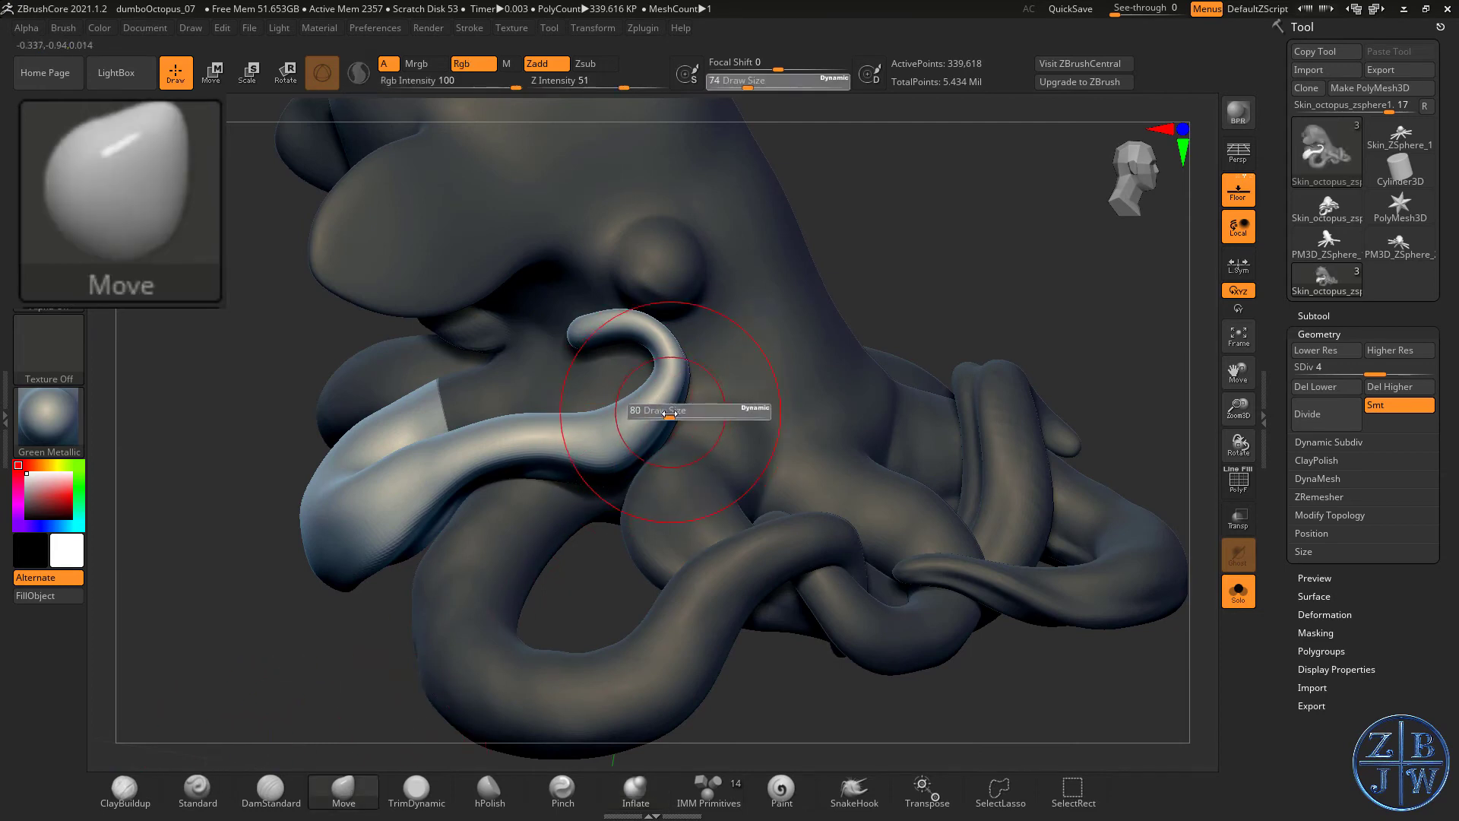
click(652, 410)
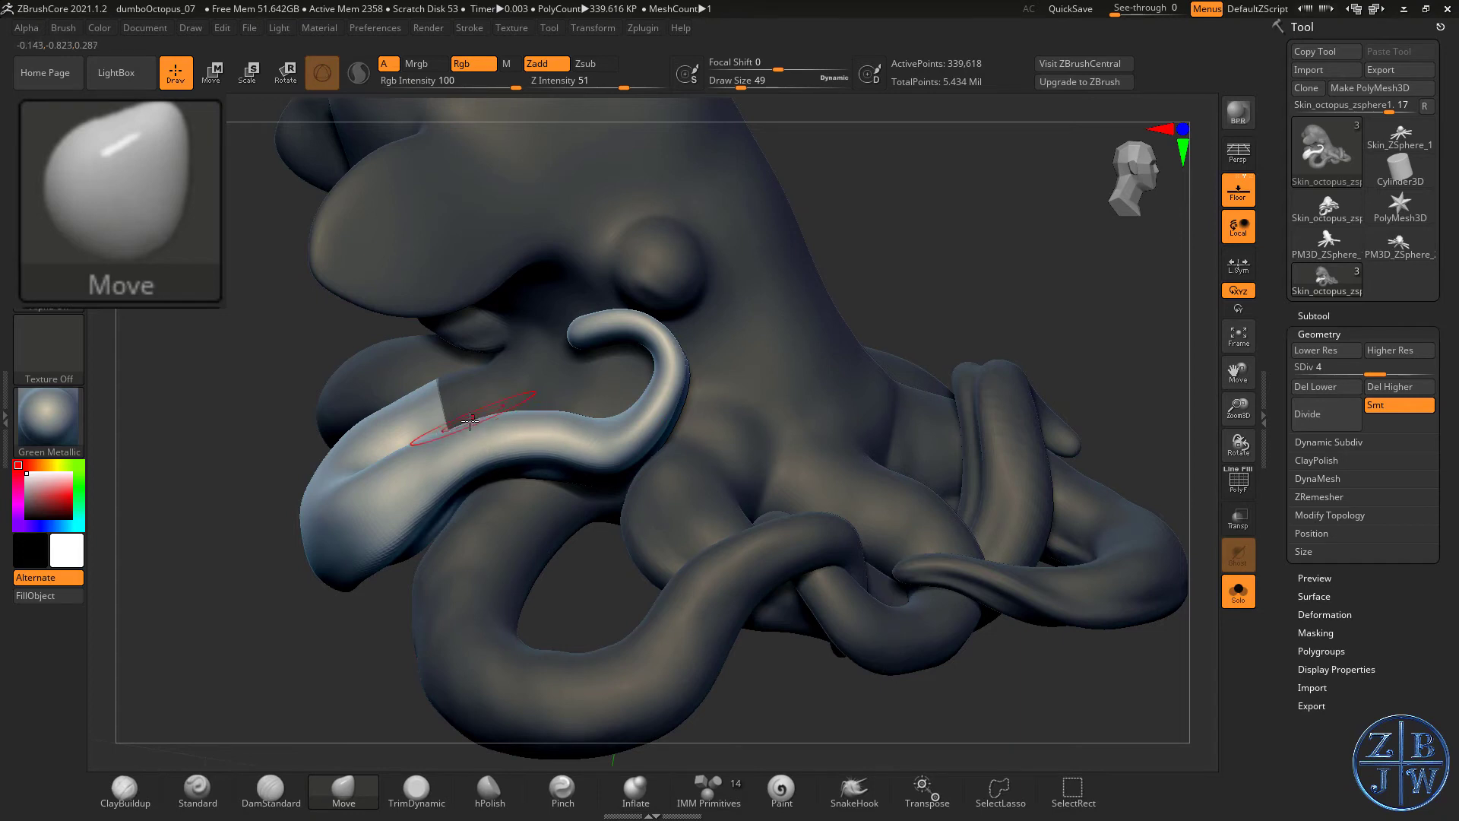
right_drag(423, 417, 428, 428)
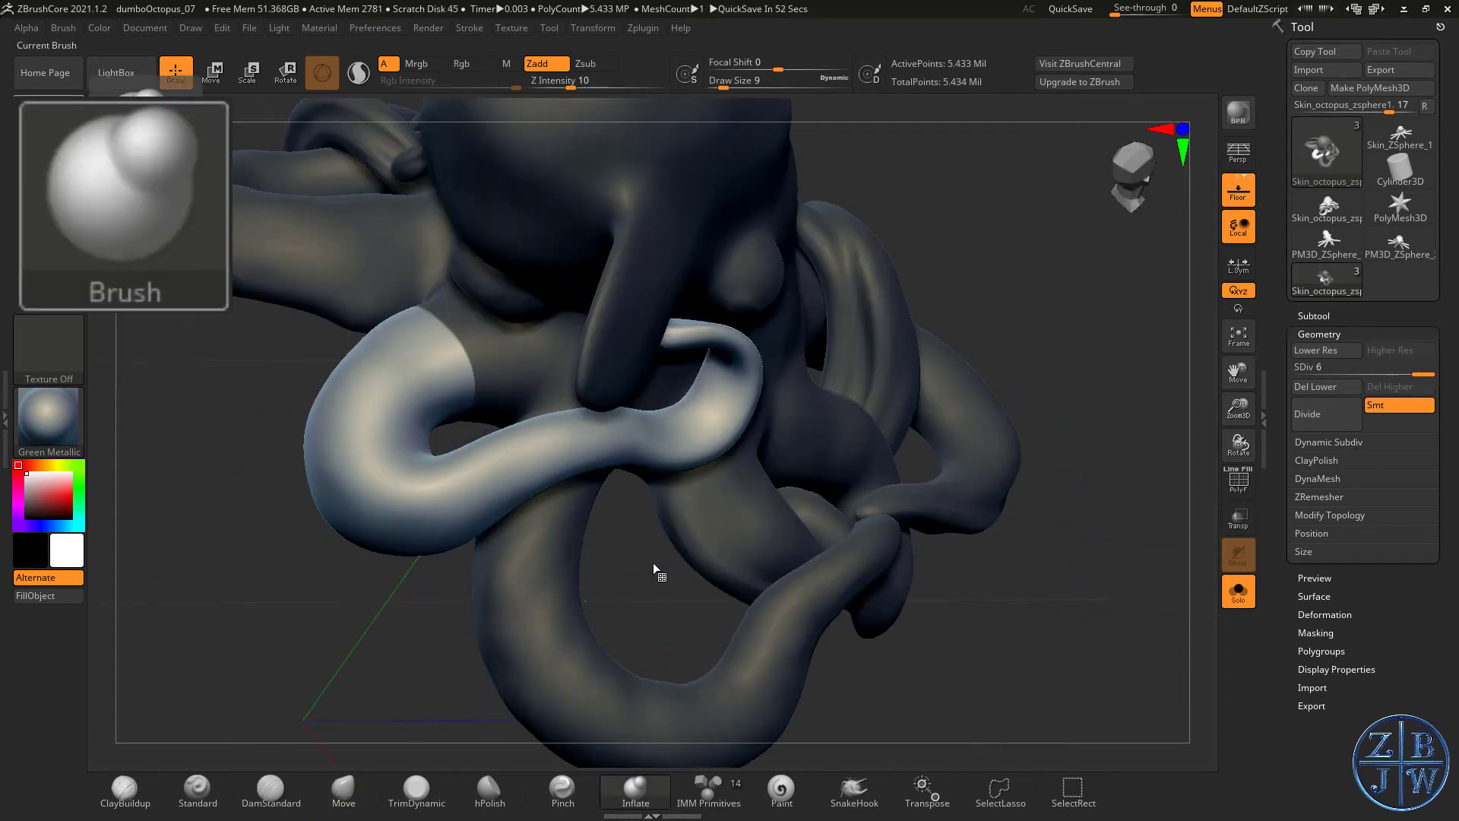
- Clear the mask from the whole octopus
mouse_move(645, 611)
right_down()
mouse_move(805, 521)
mouse_move(792, 456)
mouse_move(790, 486)
mouse_move(840, 511)
mouse_move(851, 380)
right_up()
key(ctrl)
ctrl+drag(853, 378, 945, 472)
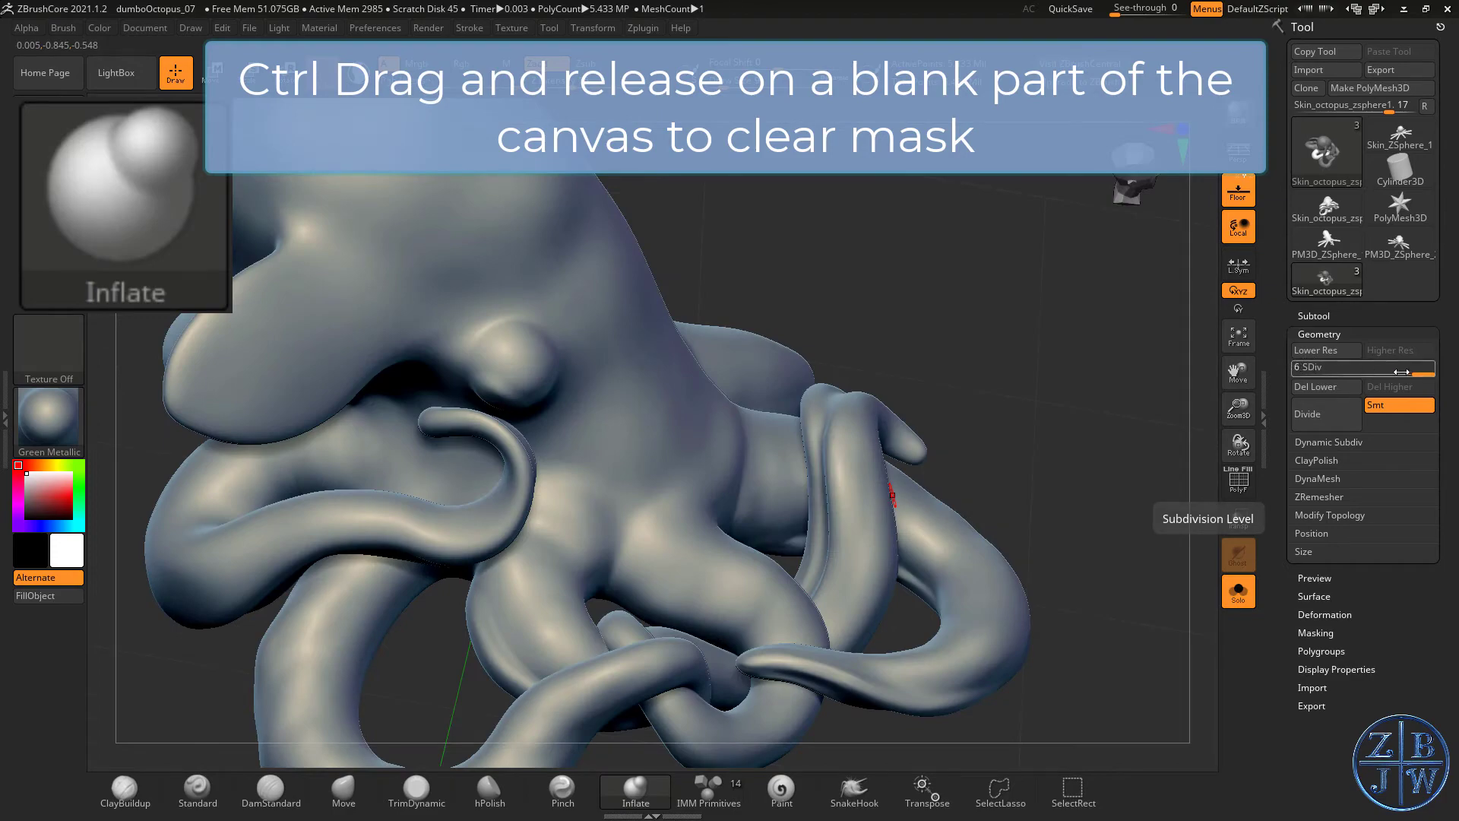
- Try a Clay dab at Z intensity 100 and draw size 9 on the underside of the large looping tentacle
drag(938, 362, 954, 397)
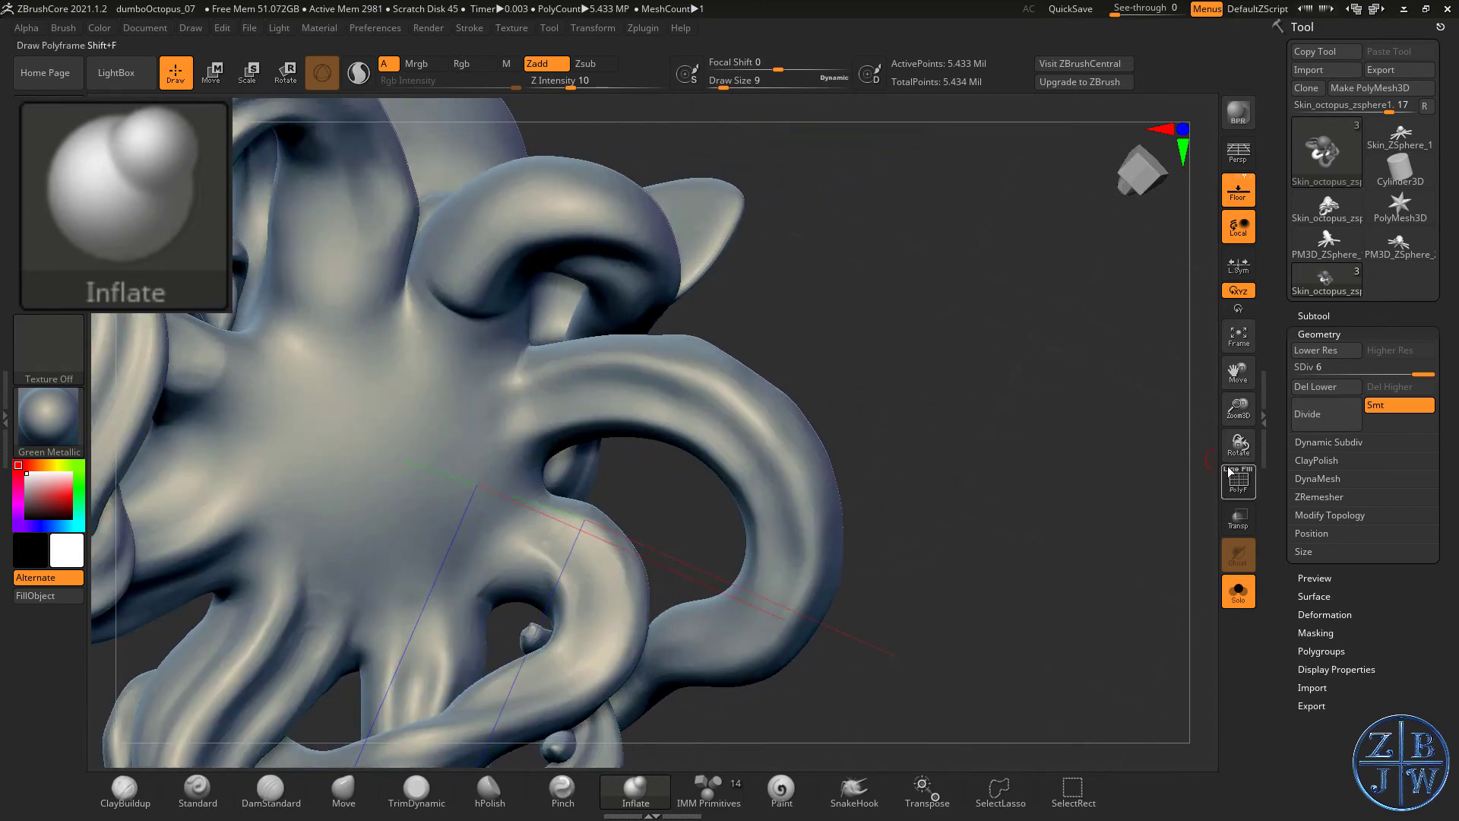
drag(1238, 410, 759, 380)
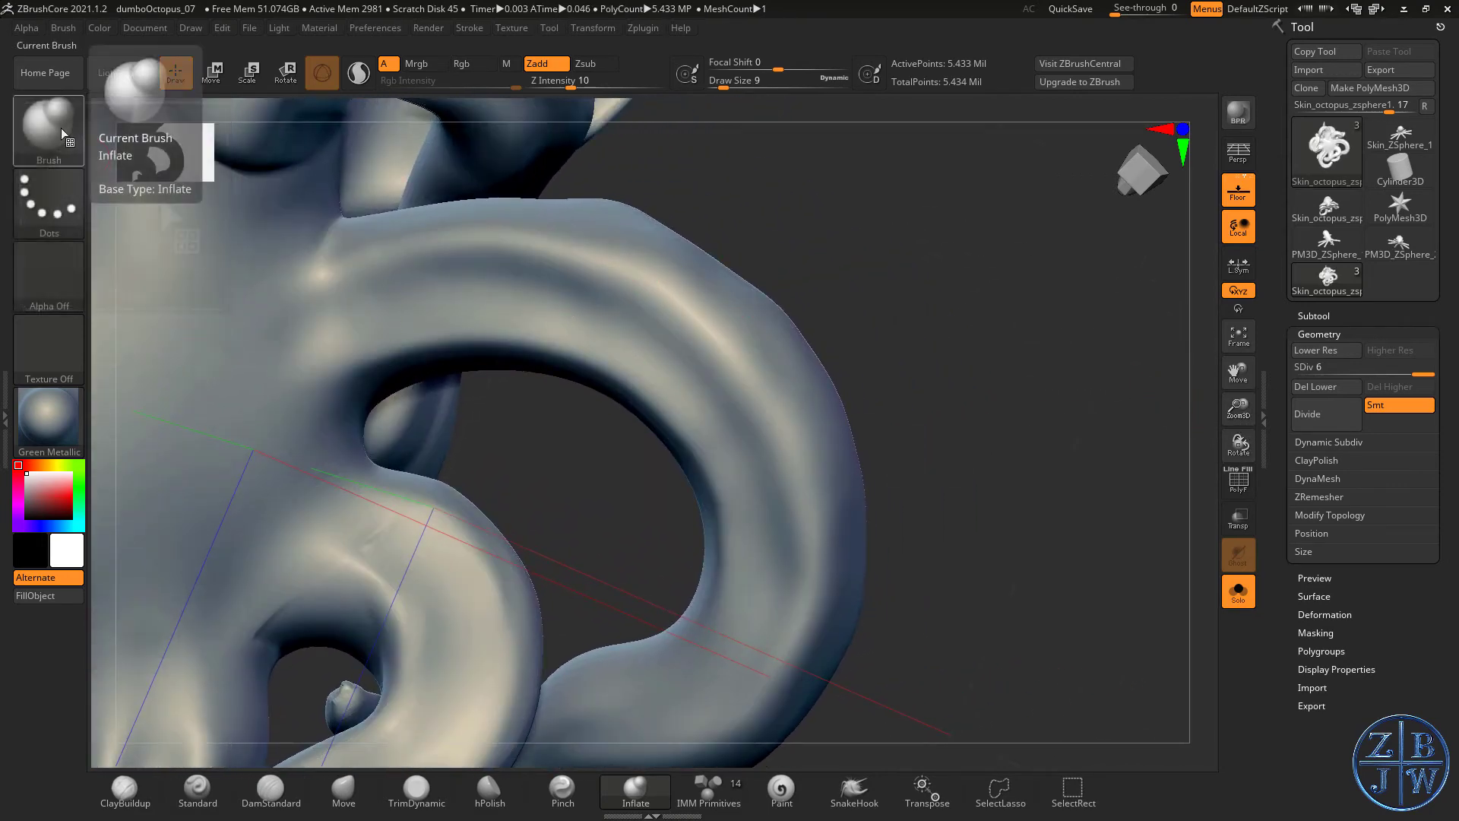
click(61, 127)
click(62, 125)
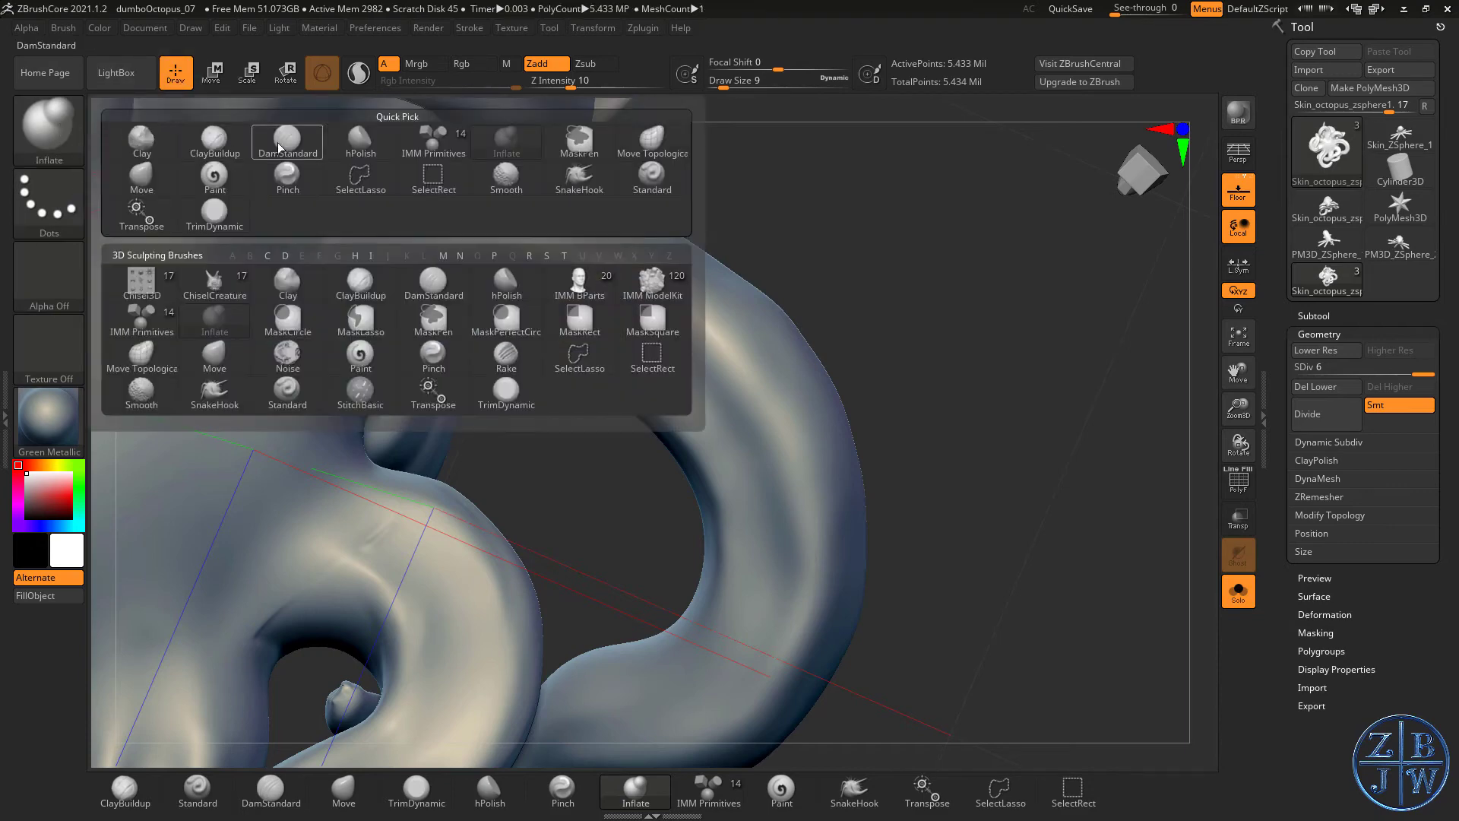
click(228, 139)
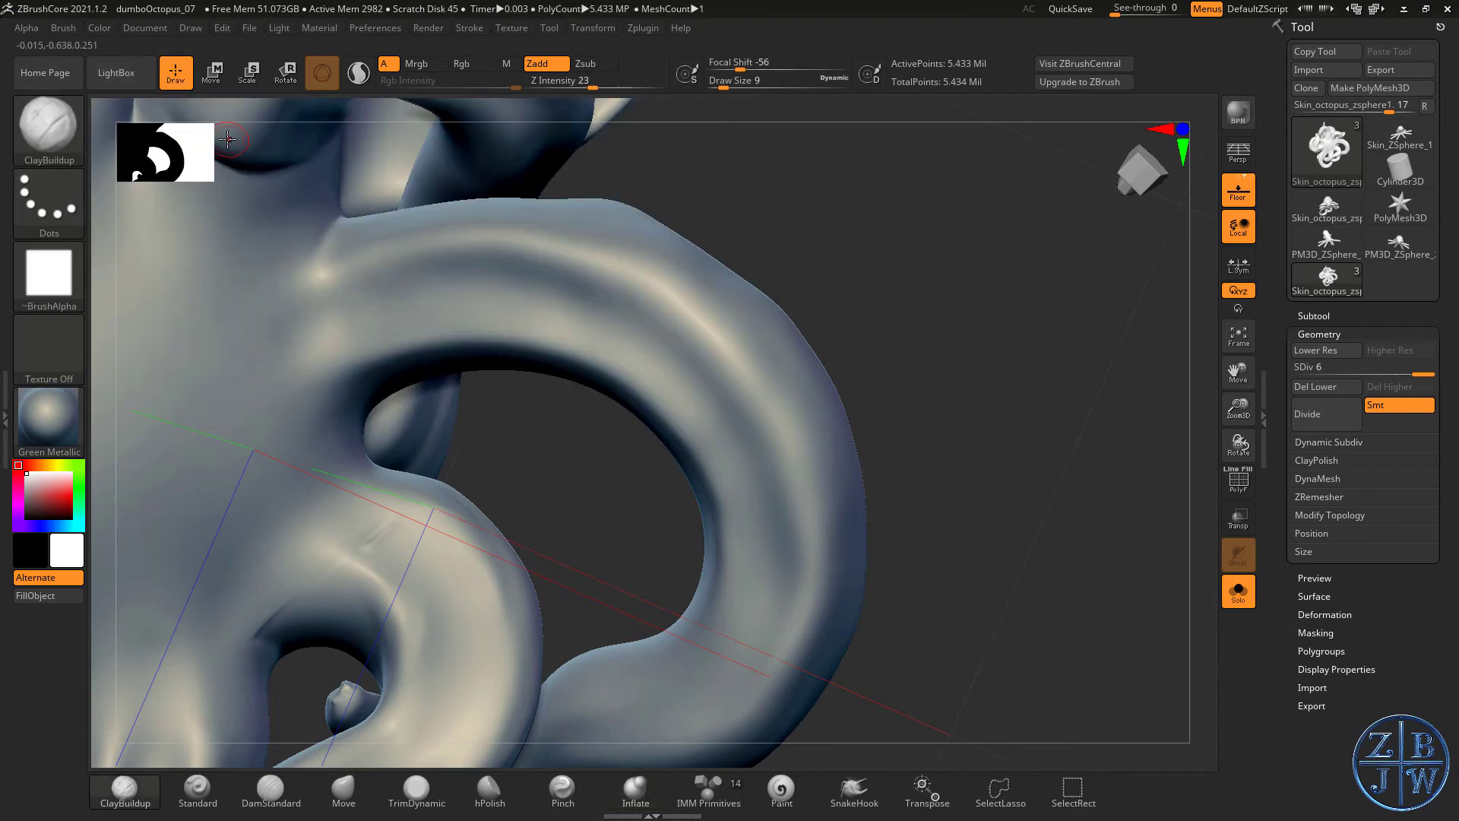
click(53, 131)
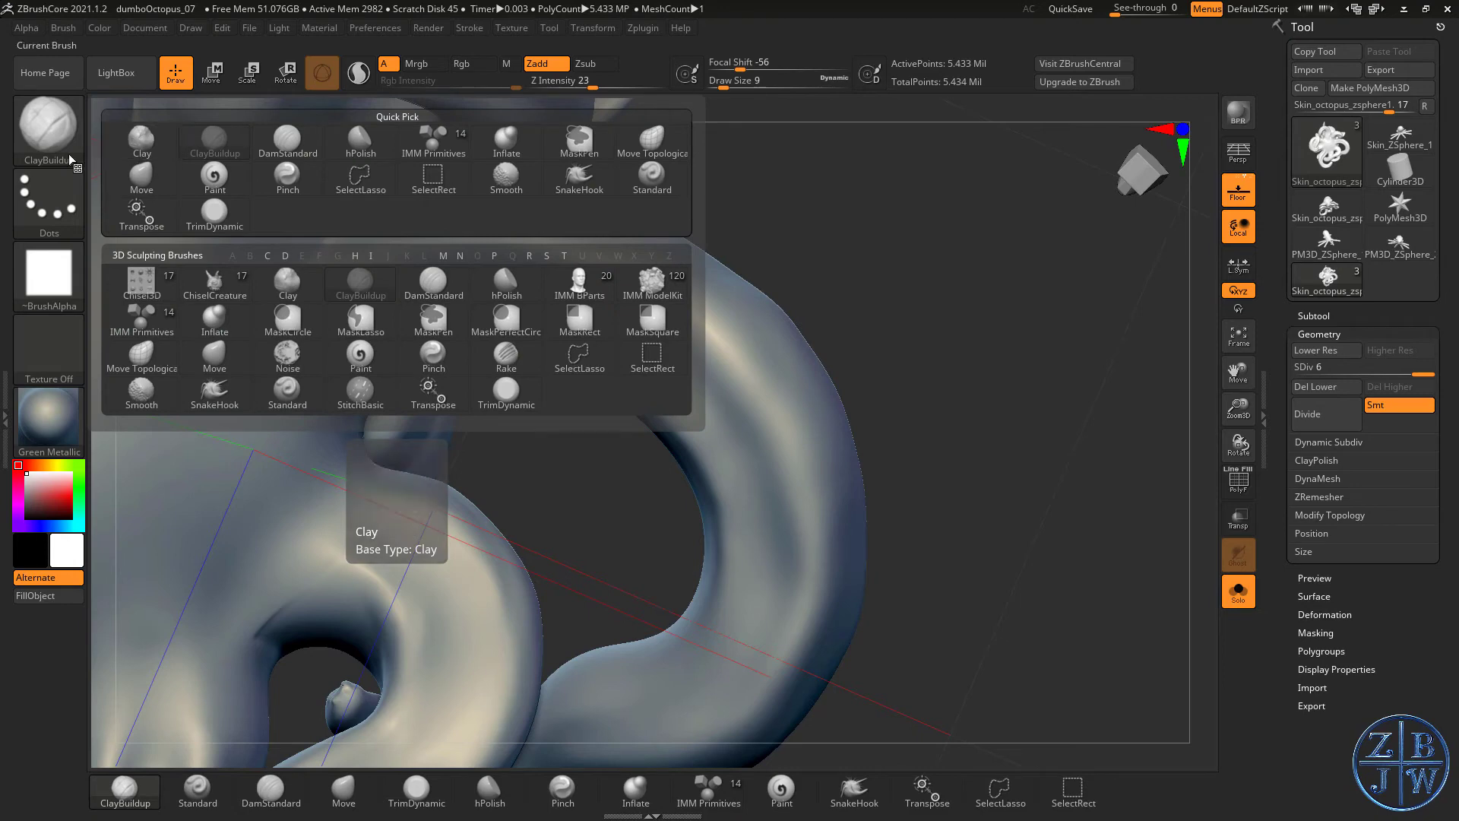
click(141, 141)
click(49, 128)
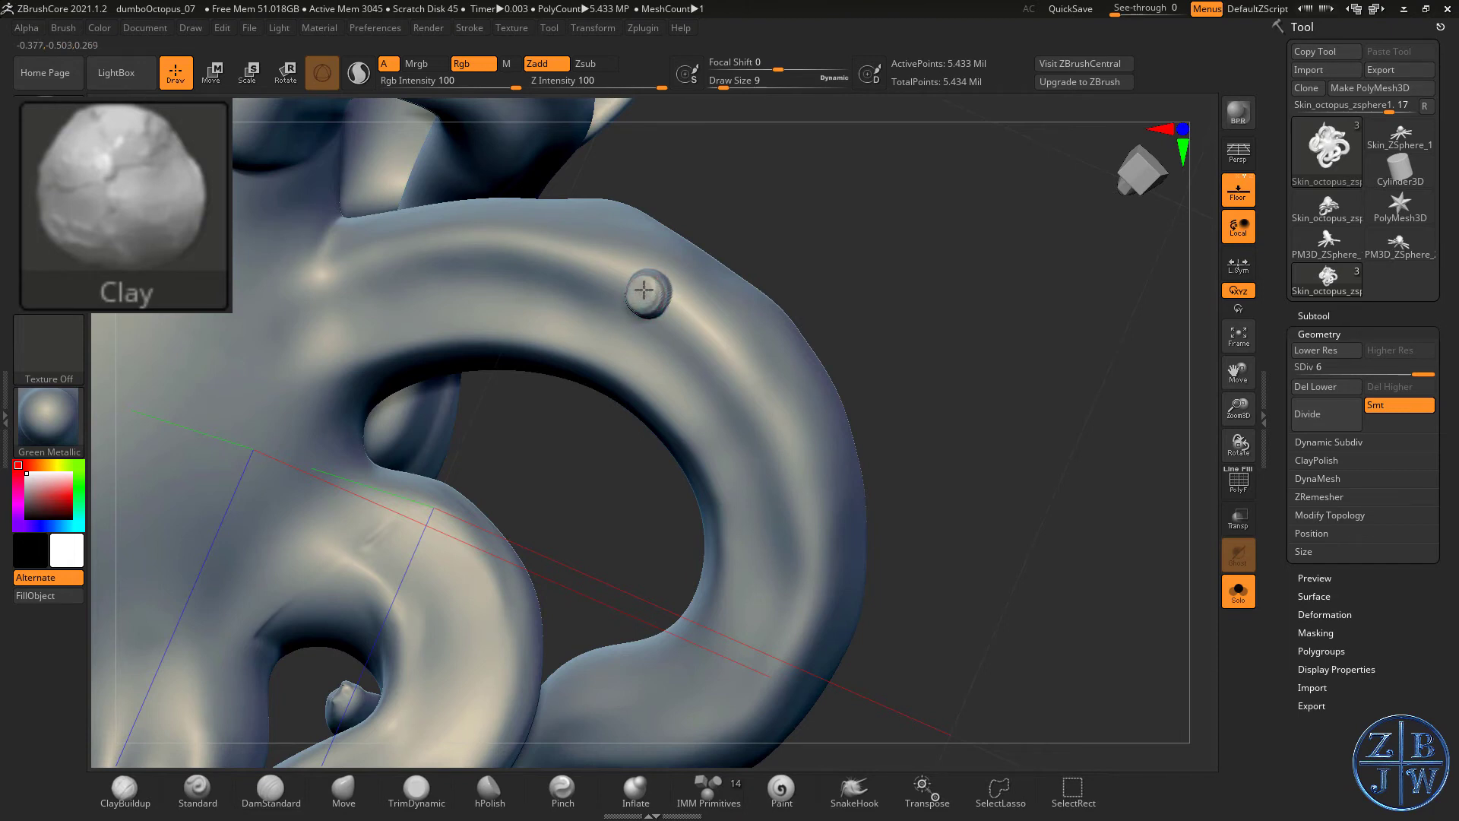
drag(821, 206, 830, 230)
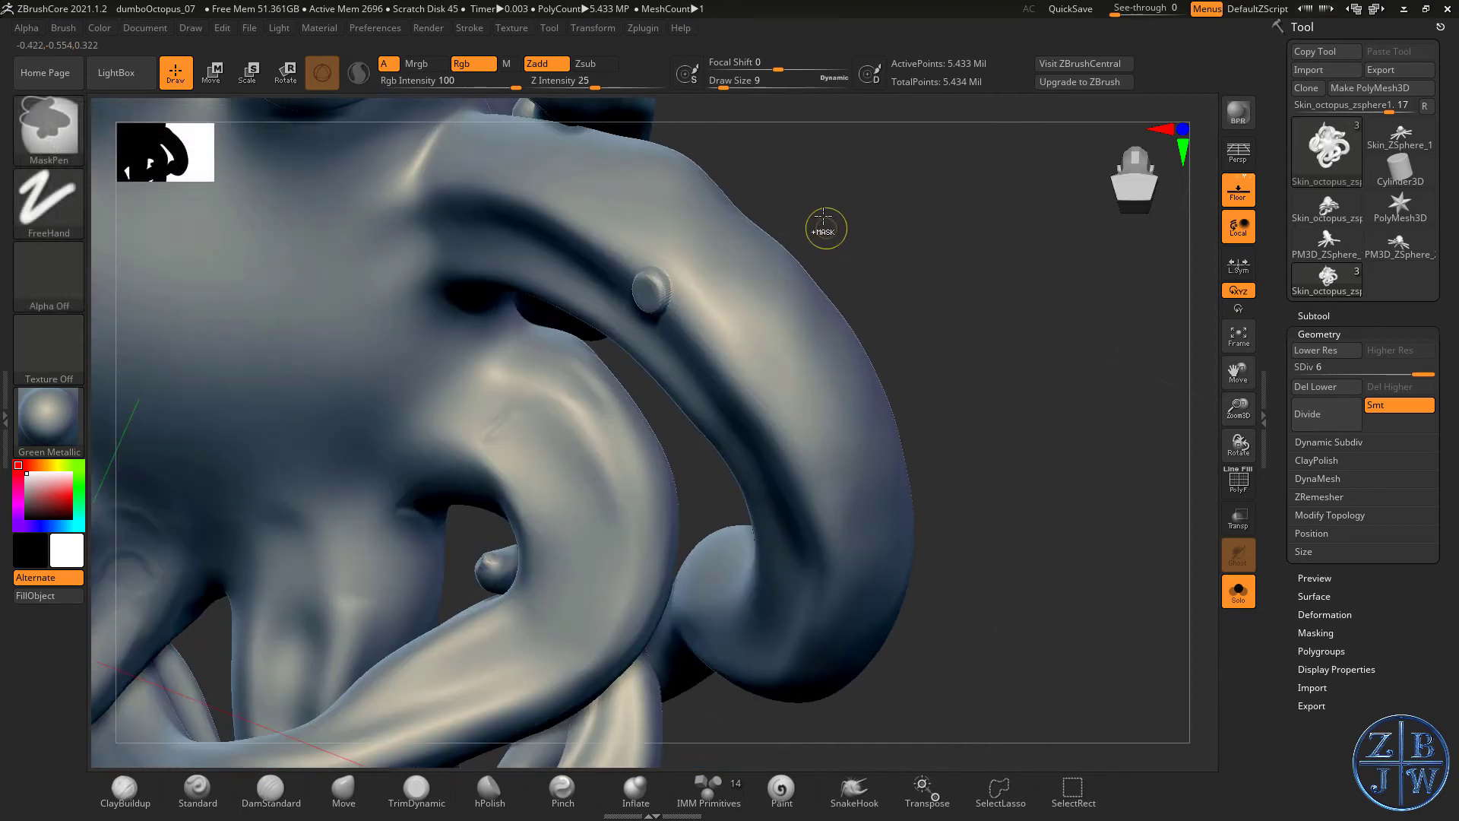
- Build up four small round suckers in two rows on the looping tentacle's underside with ClayBuildup at draw size 9 and Z intensity 23
key(b)
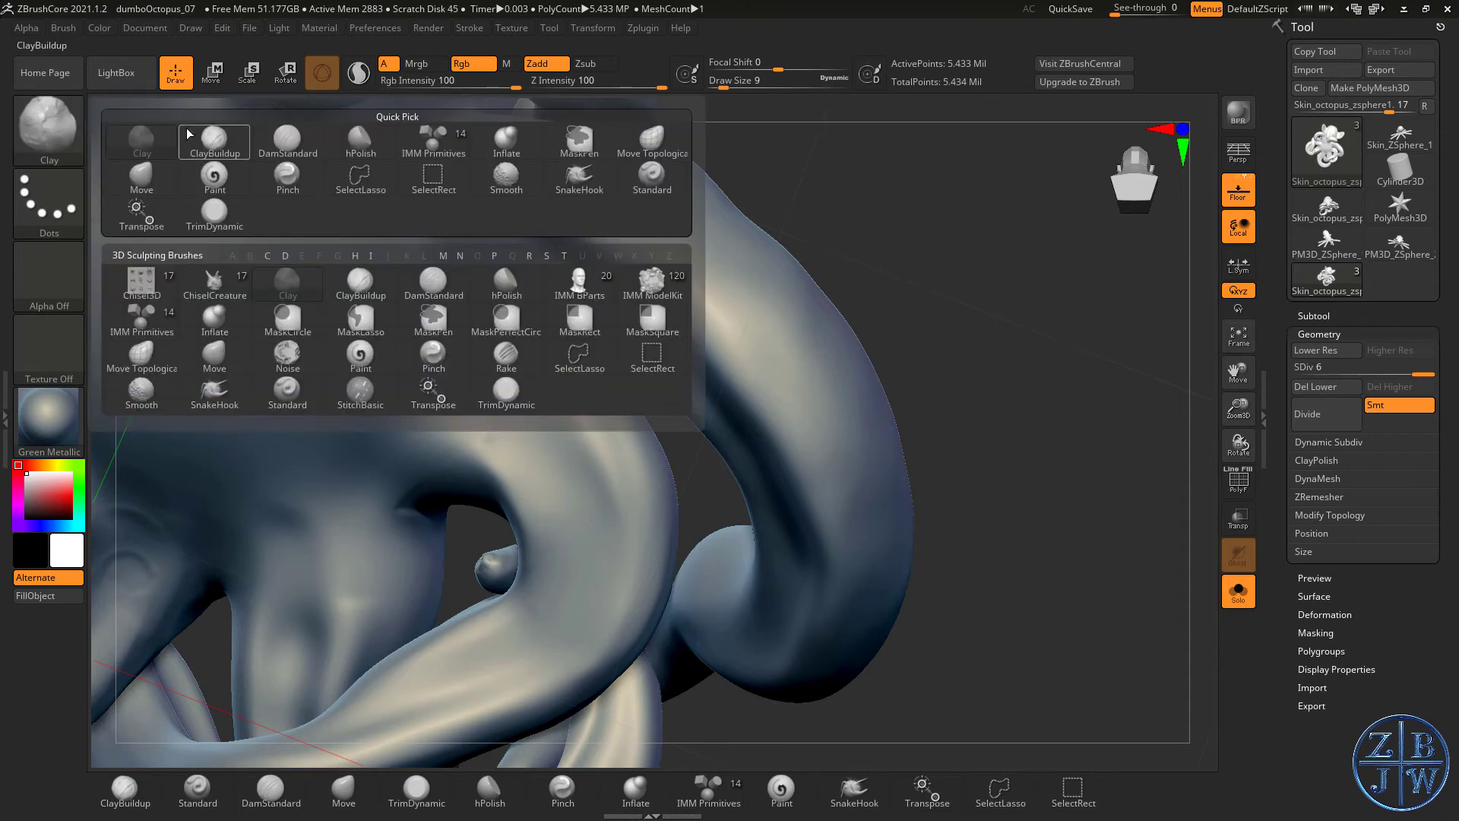
click(213, 141)
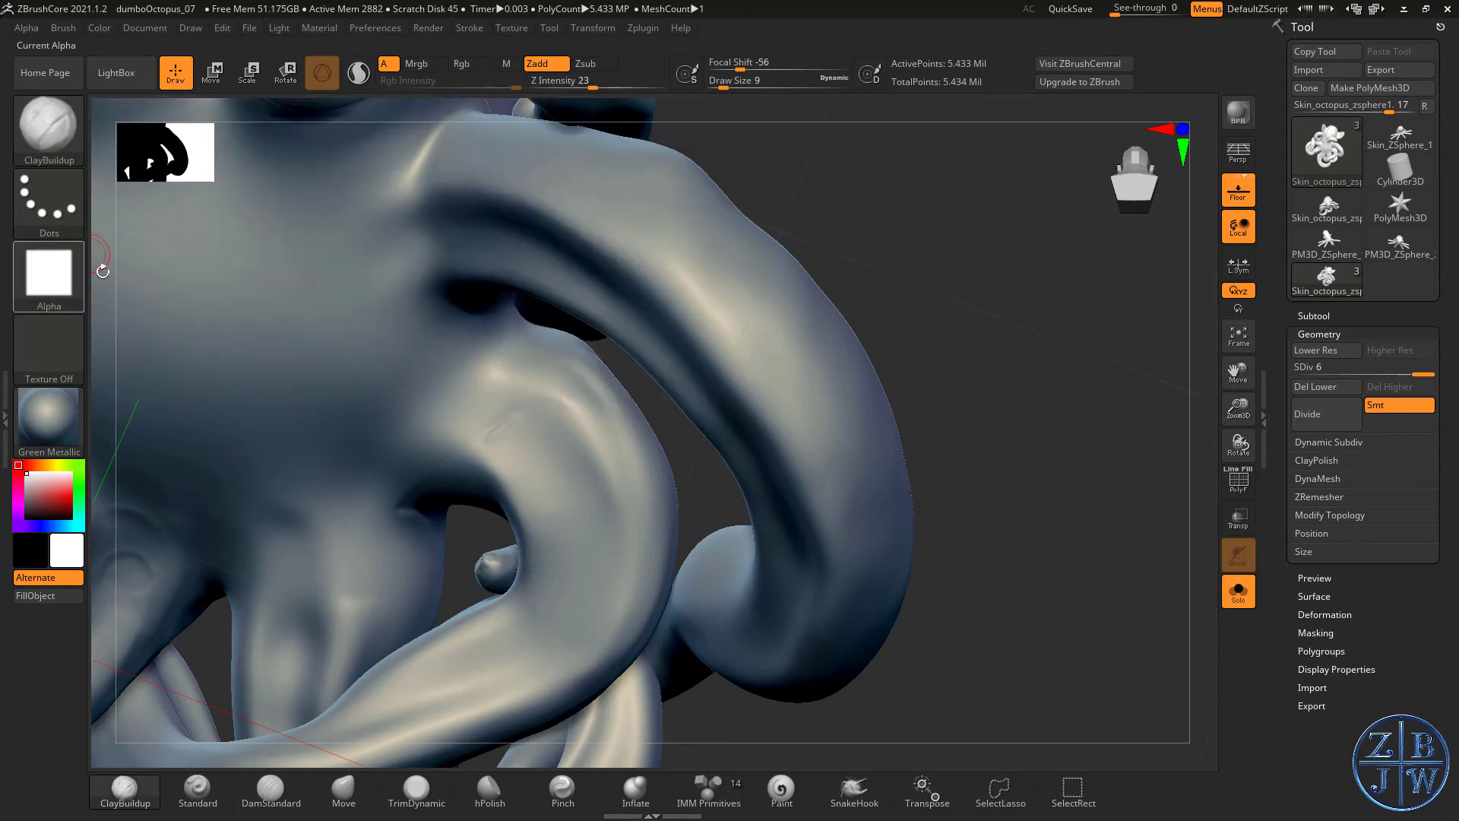
drag(870, 221, 687, 280)
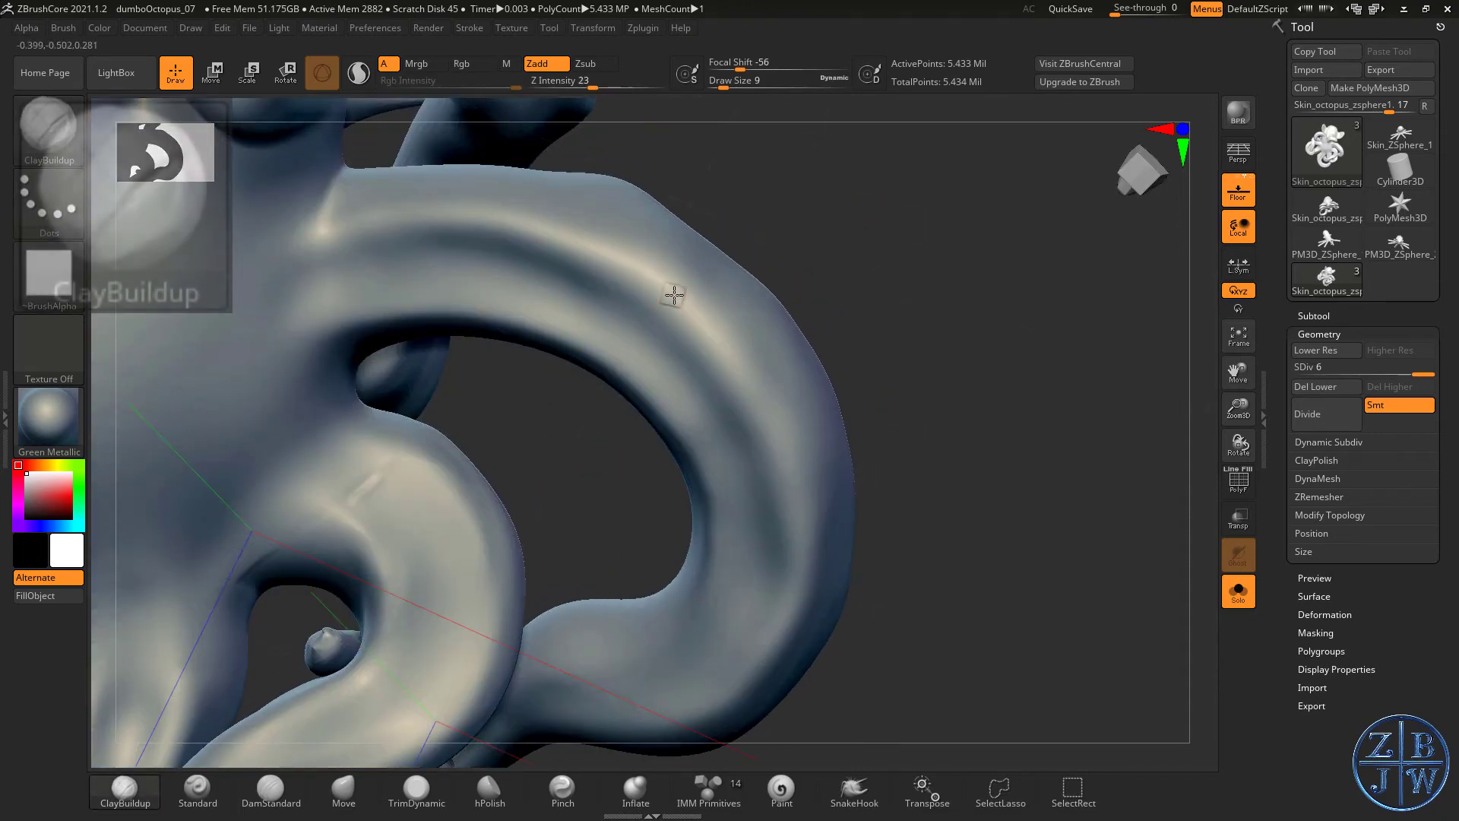
click(674, 295)
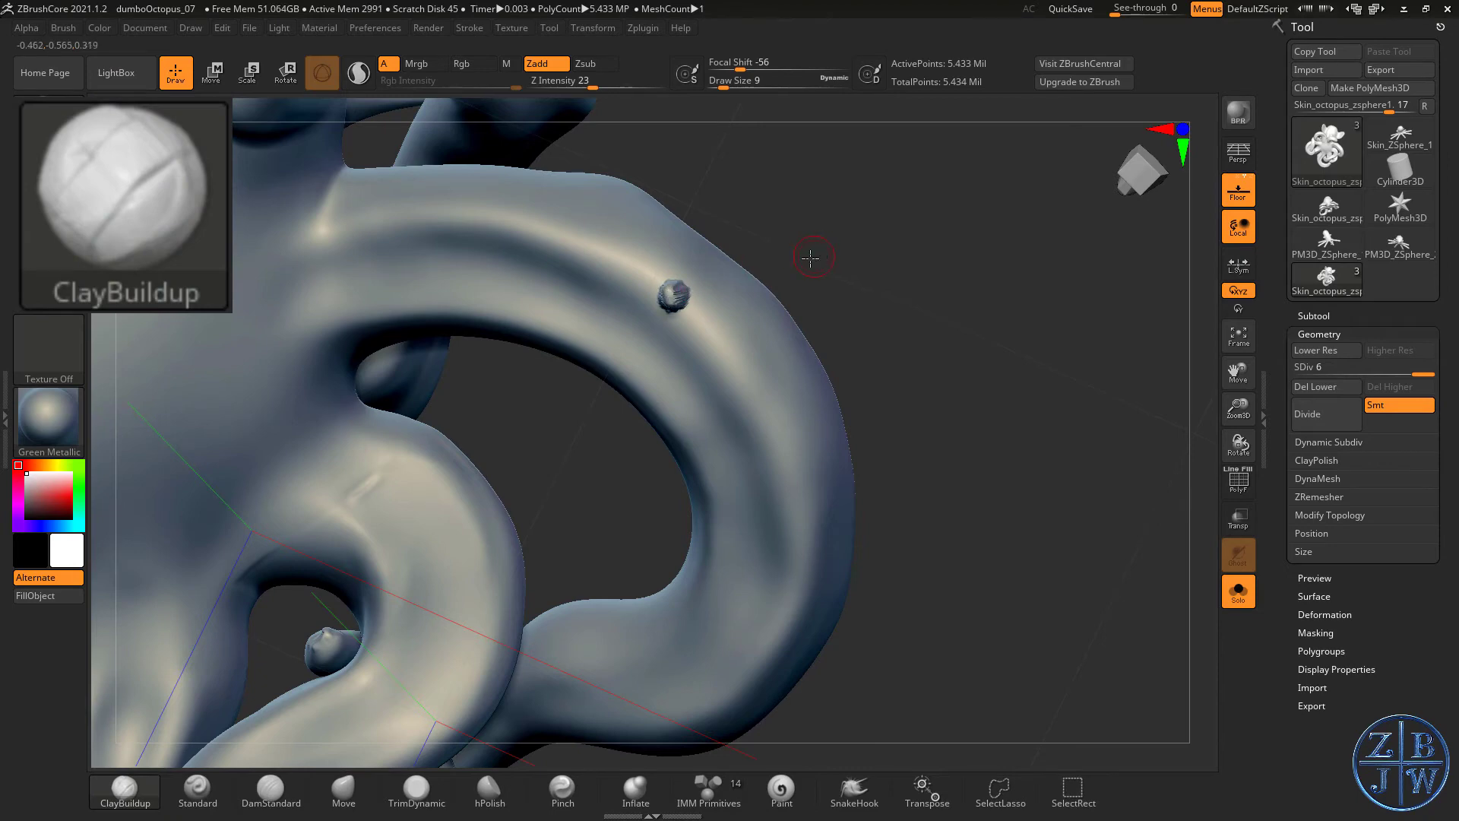
drag(811, 259, 762, 295)
click(712, 326)
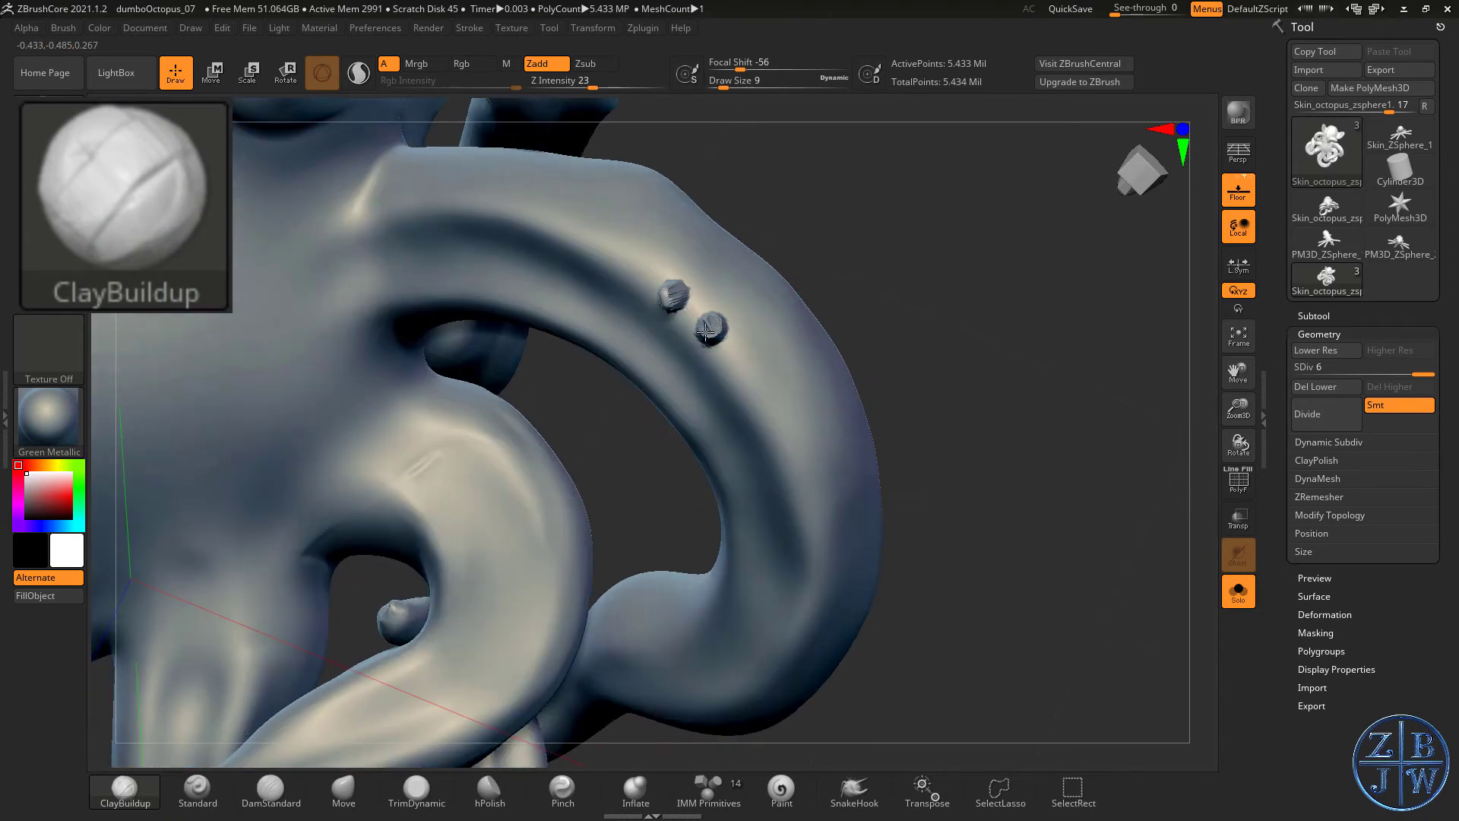
drag(869, 268, 775, 331)
click(775, 331)
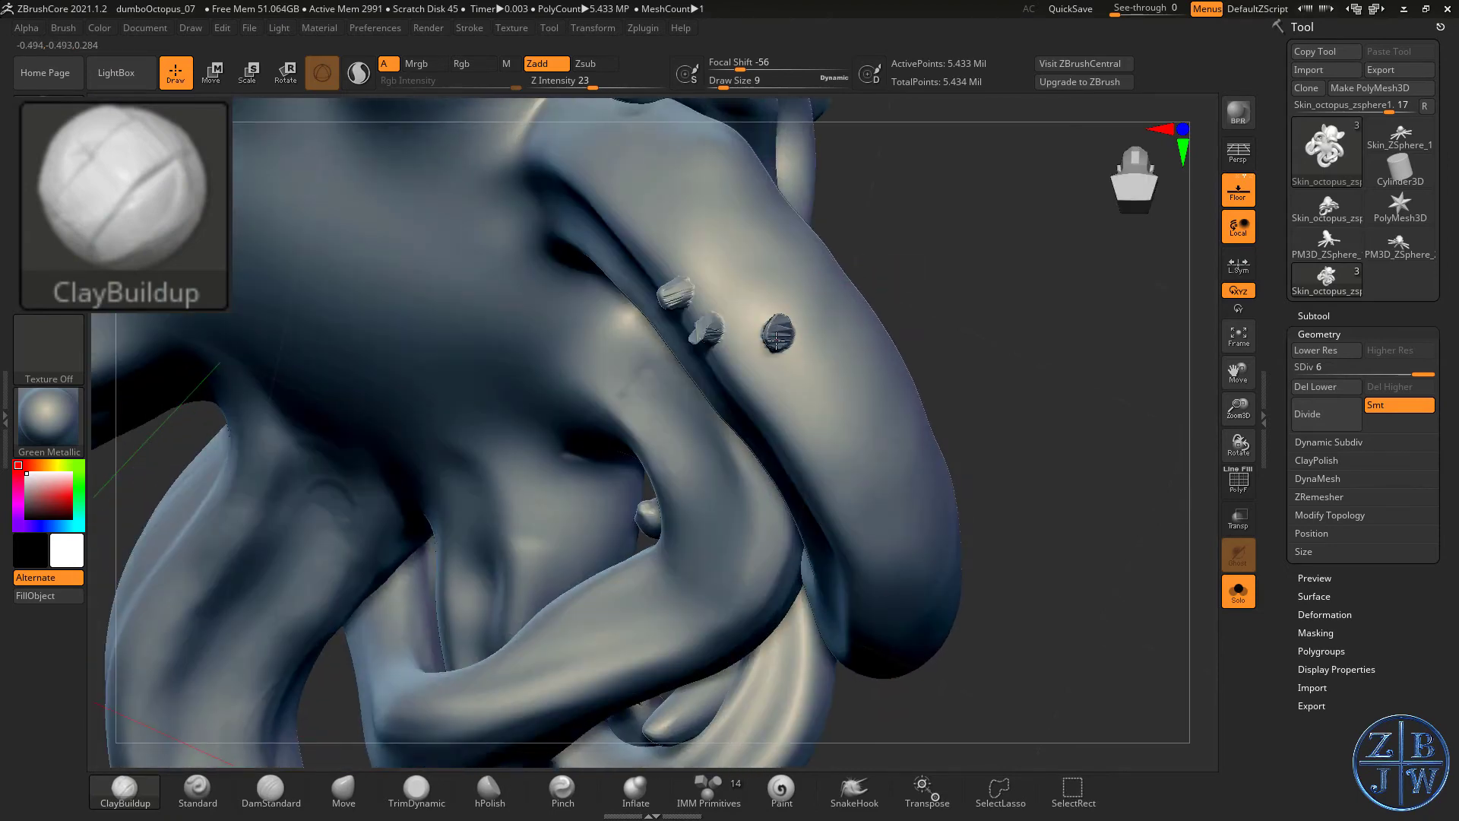
click(785, 370)
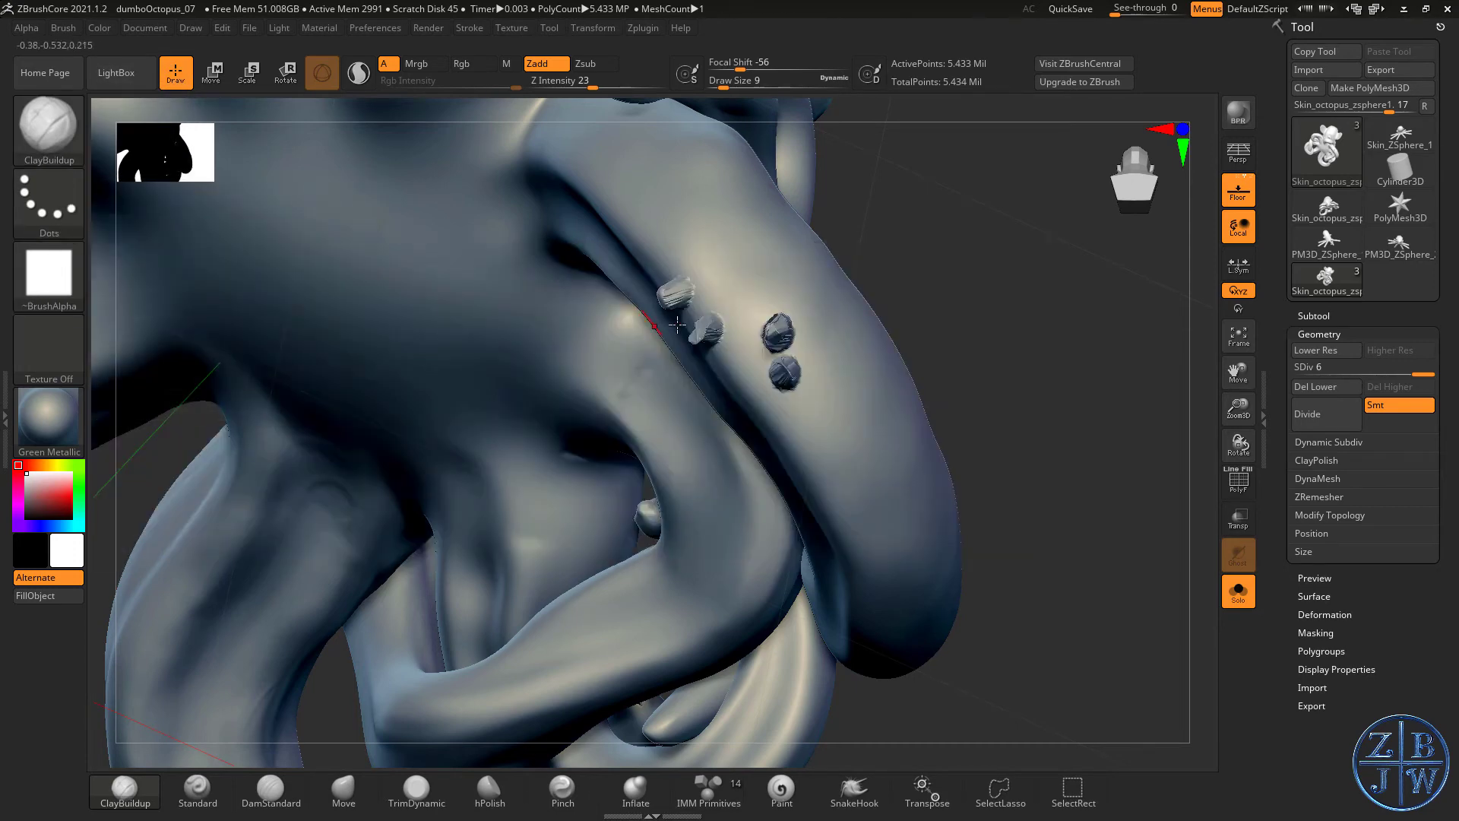
- Add a series of short diagonal ridges across the tentacle beyond the suckers with ClayBuildup
mouse_move(853, 369)
mouse_down()
mouse_move(837, 410)
mouse_move(866, 389)
mouse_move(827, 468)
mouse_up()
mouse_move(942, 400)
mouse_down()
mouse_move(960, 406)
mouse_move(855, 471)
mouse_up()
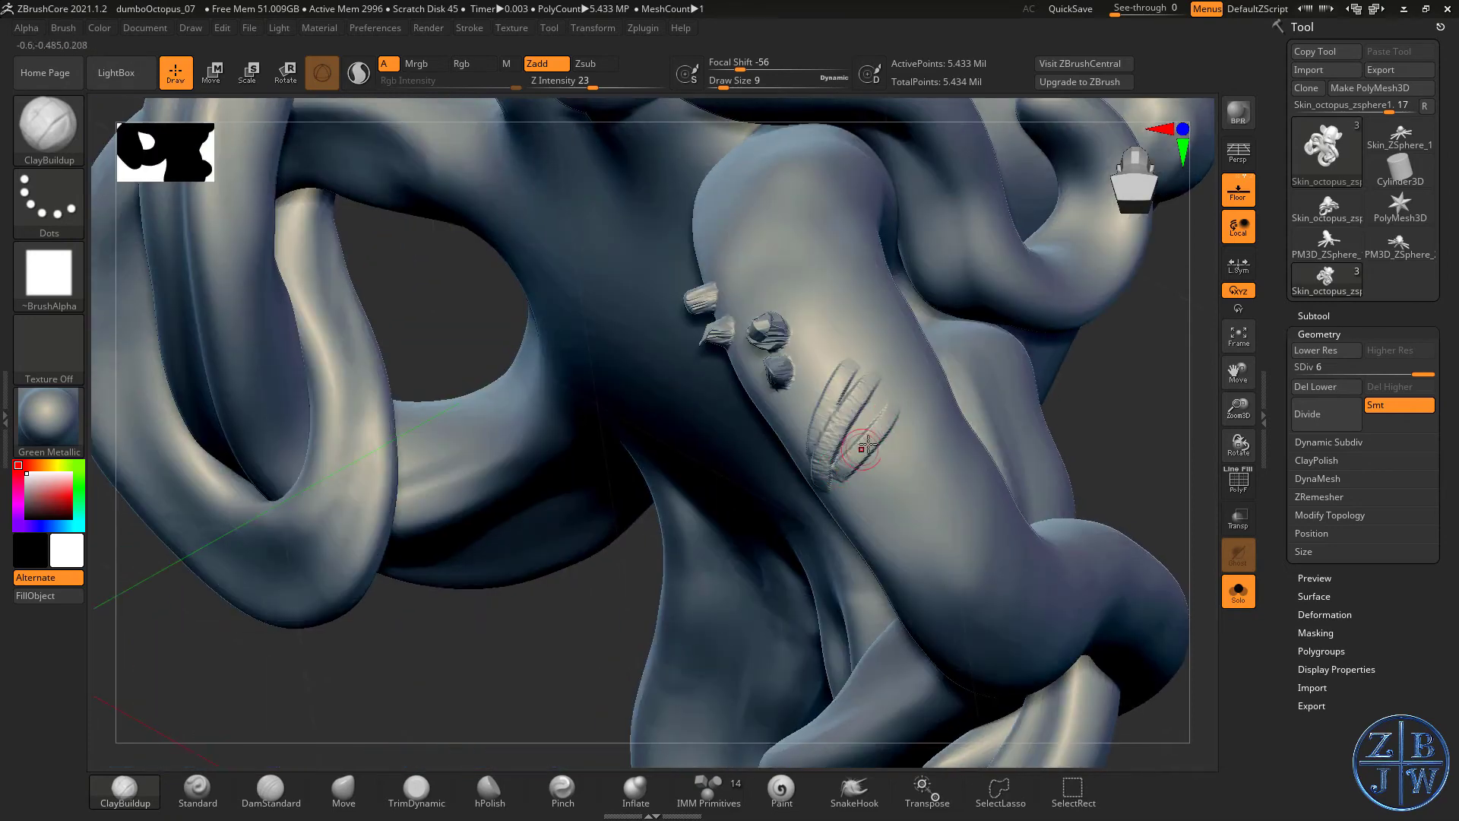
drag(919, 437, 843, 495)
drag(941, 460, 862, 509)
drag(950, 490, 874, 541)
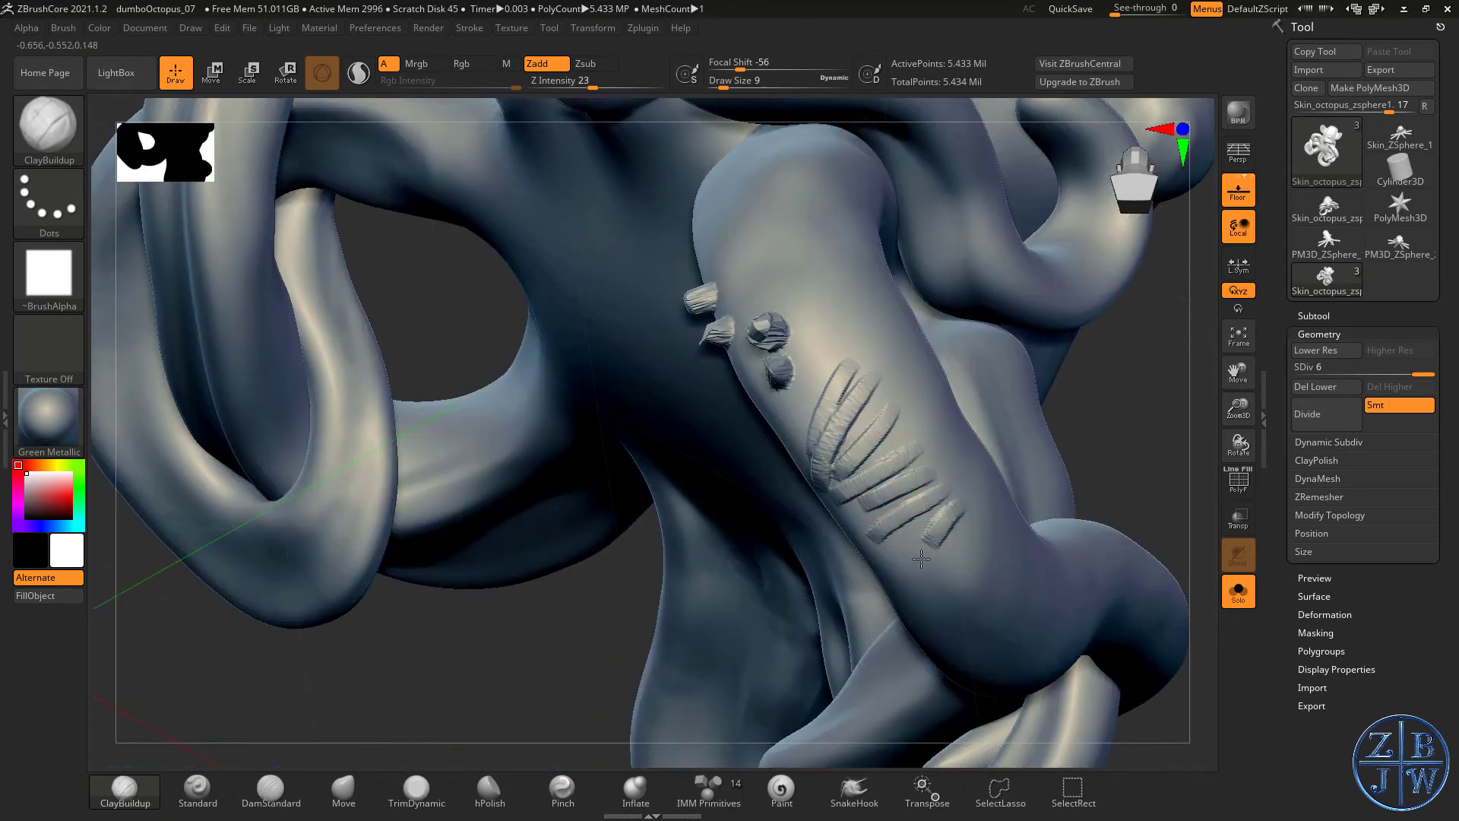
- Complete the tentacle's ridges with one last ClayBuildup stroke and add soft raised strokes beside them with the brush alpha off
drag(964, 519, 908, 581)
click(48, 275)
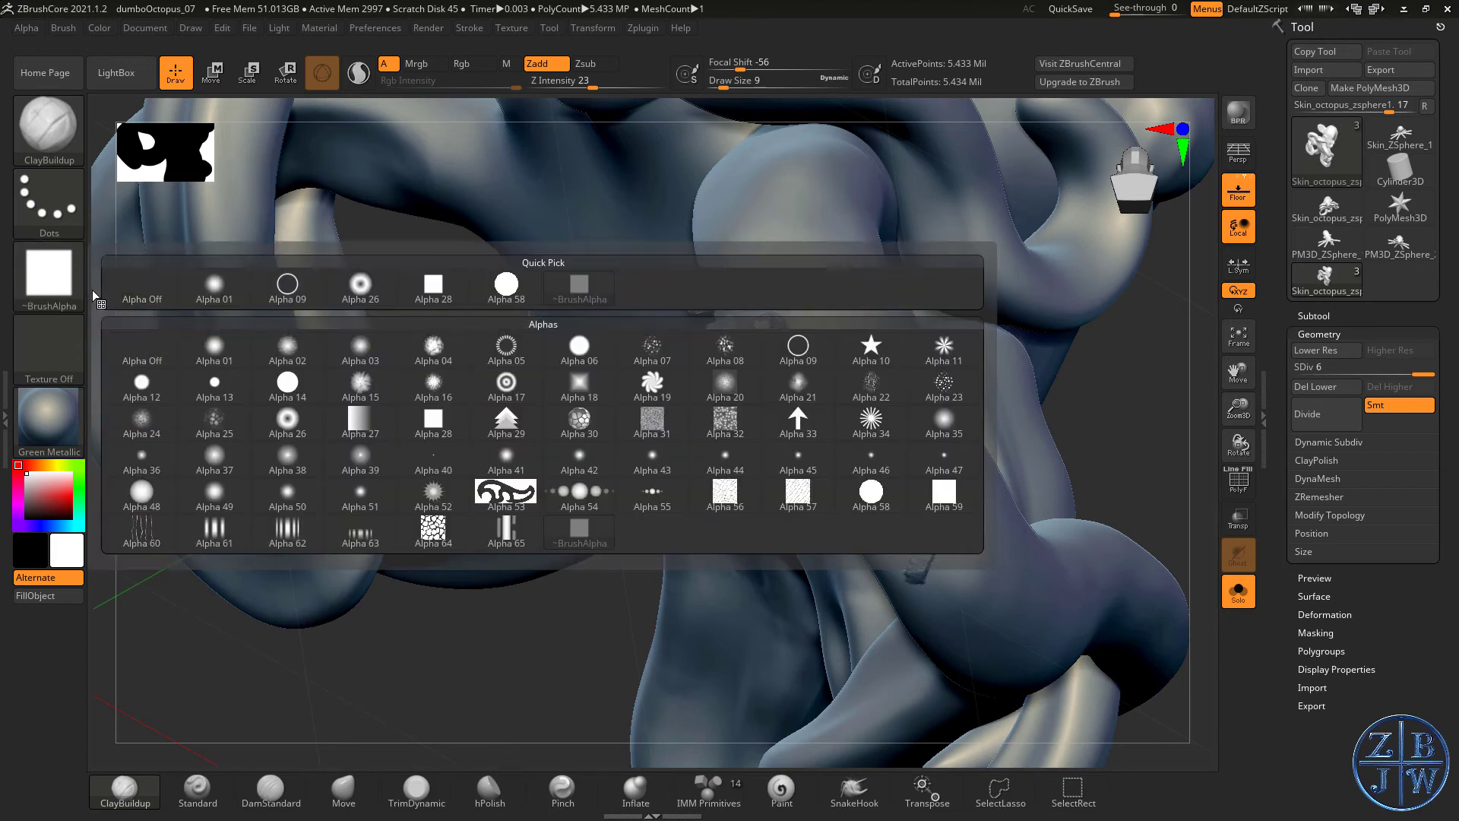
click(144, 289)
mouse_move(869, 335)
mouse_down()
mouse_move(825, 323)
mouse_move(817, 357)
mouse_move(863, 334)
mouse_up()
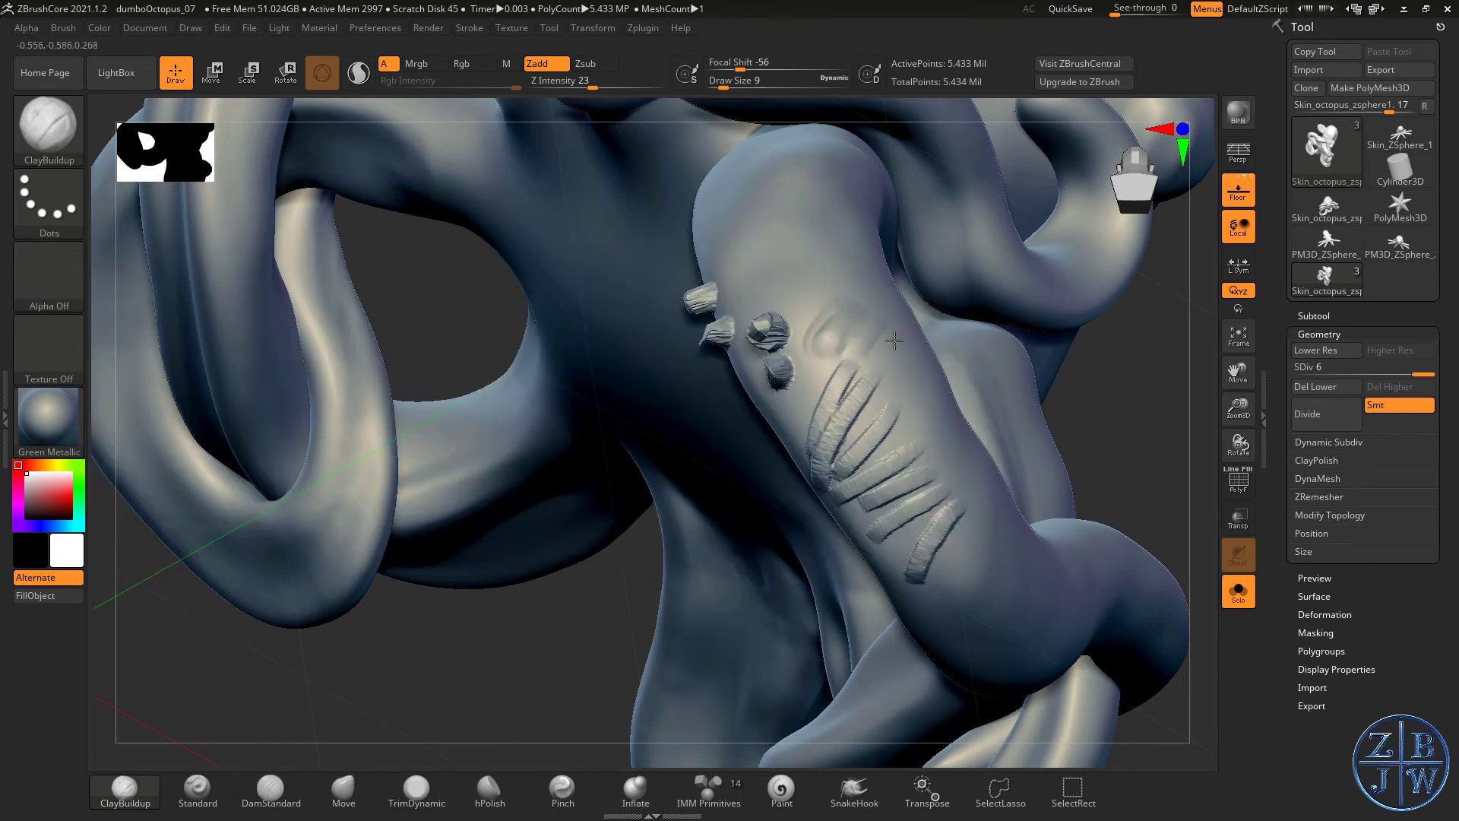
right_drag(915, 428, 836, 403)
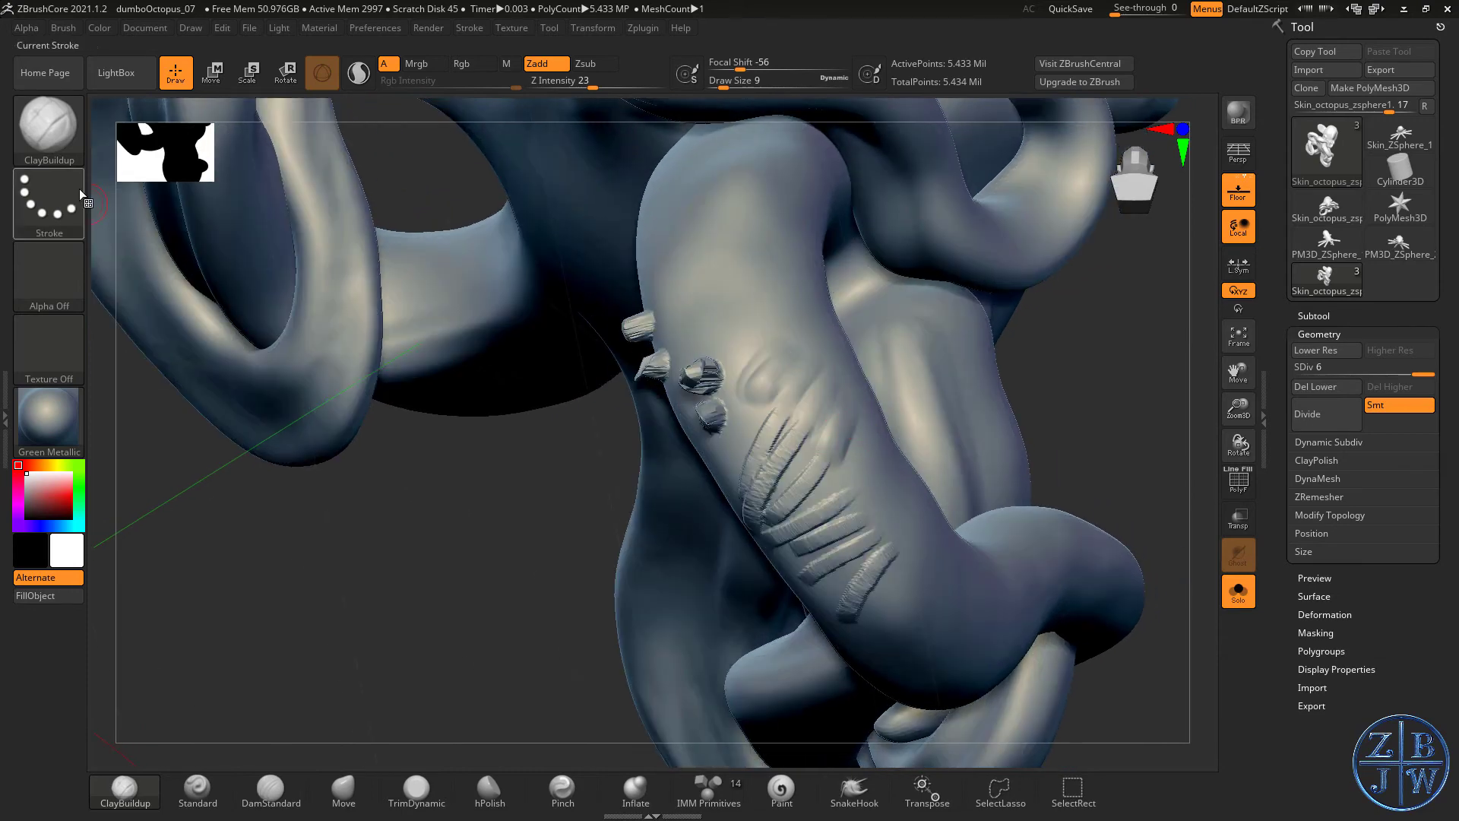
- Load Alpha 26 on ClayBuildup and stamp three ring-shaped suckers beside the ridges with the Dots stroke
click(57, 199)
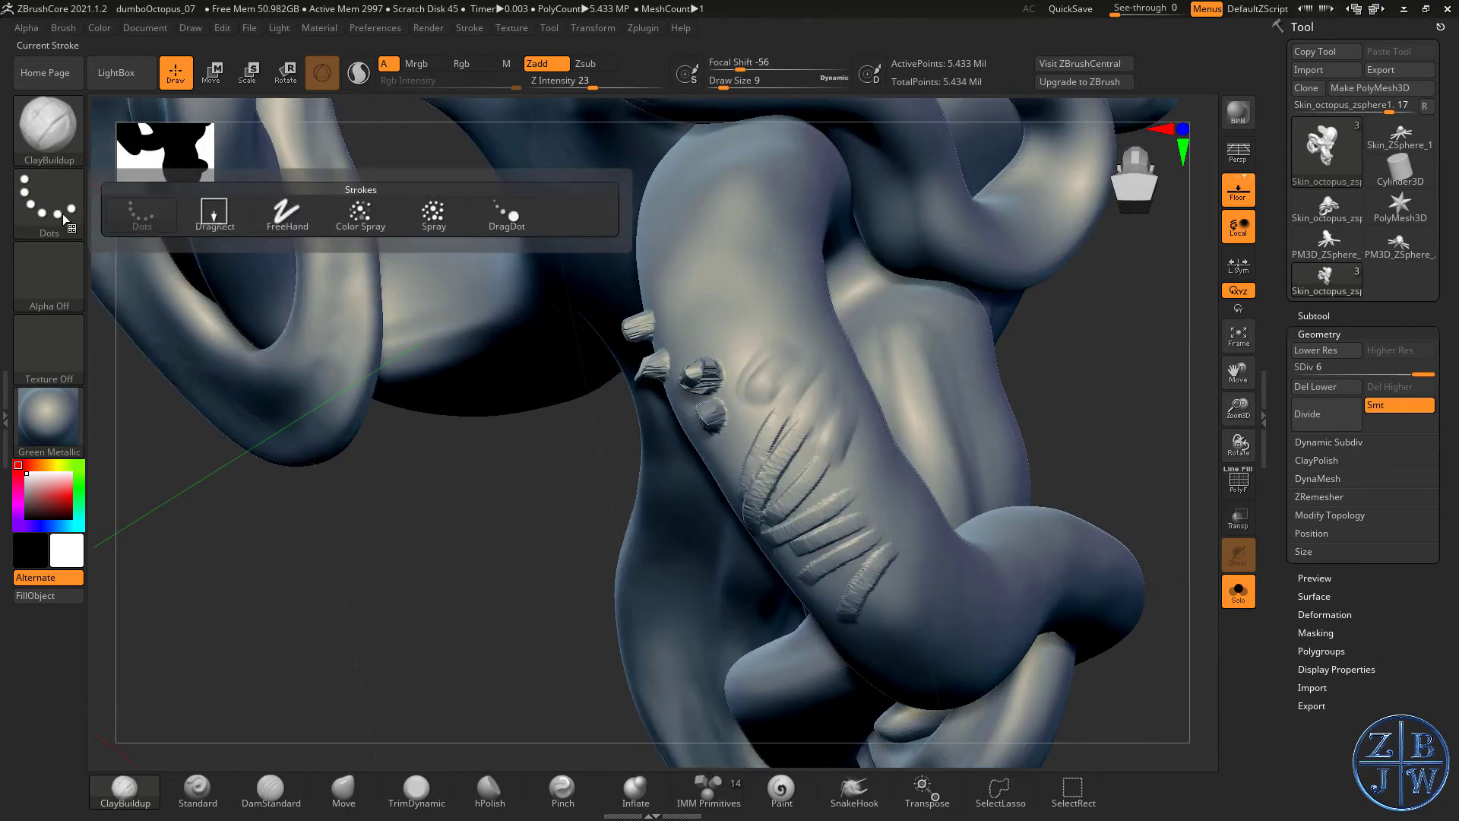
click(44, 289)
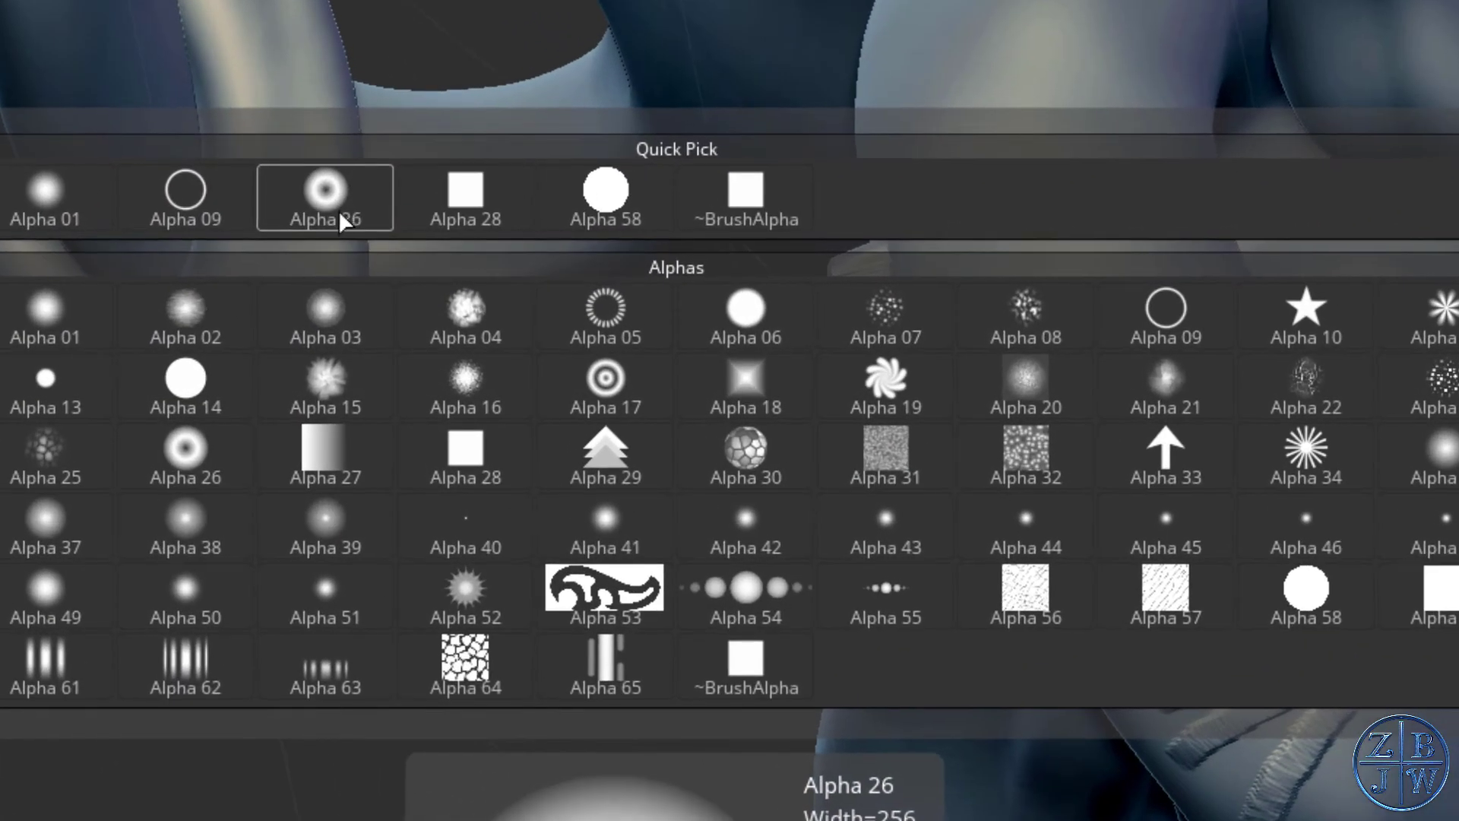
click(188, 466)
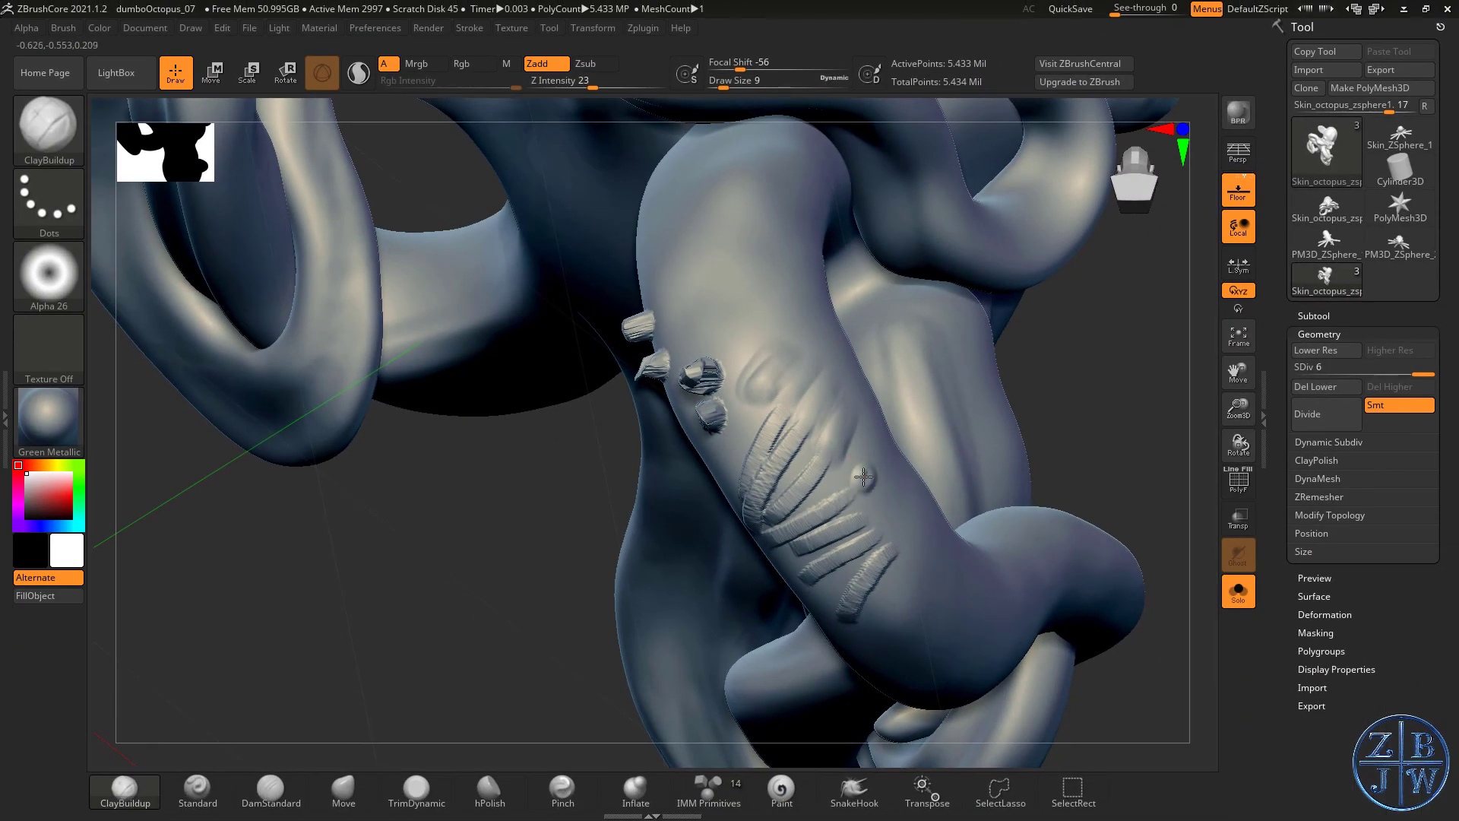
right_drag(865, 475, 807, 514)
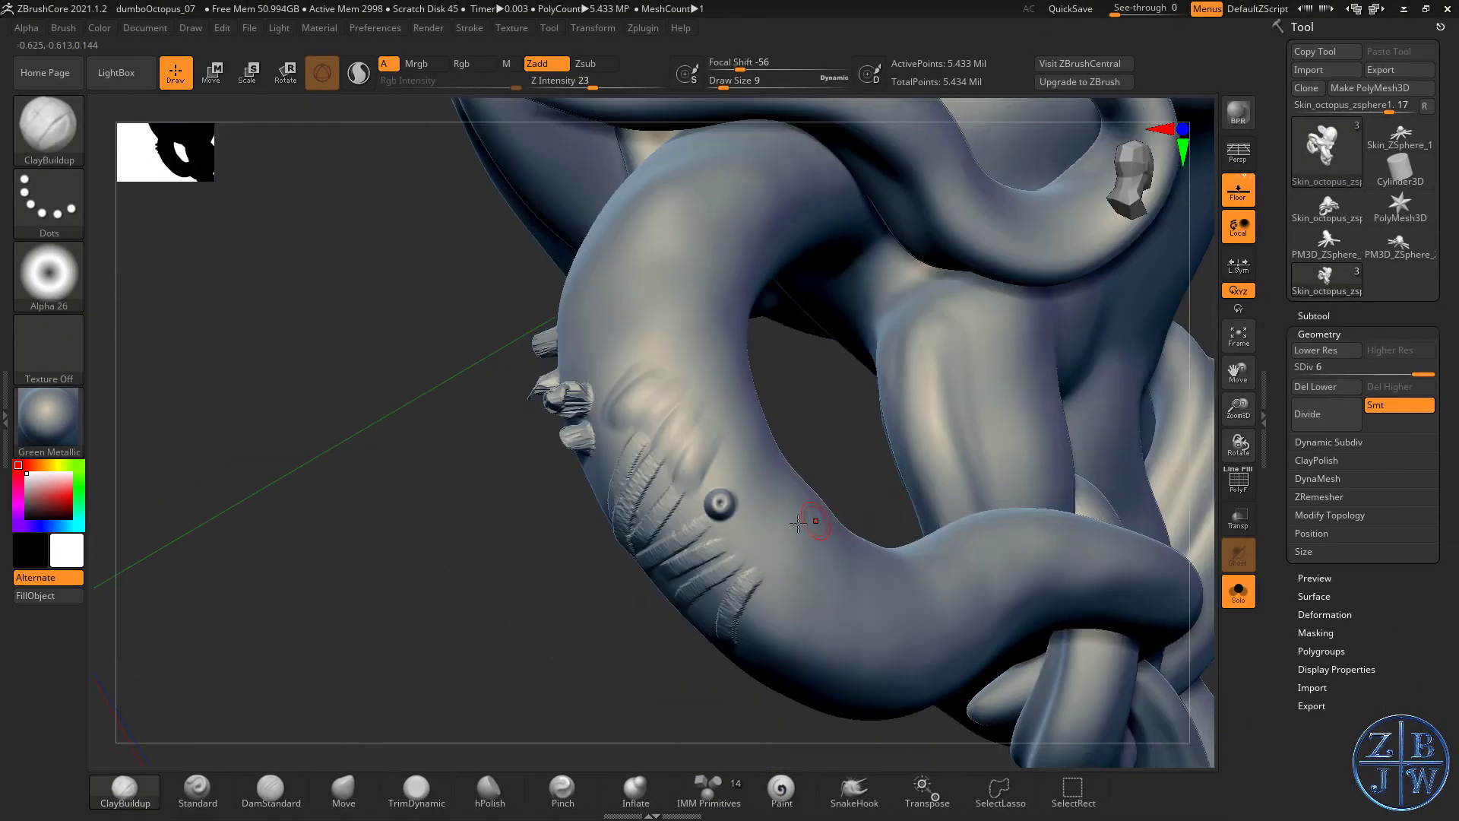
click(755, 521)
- Set the stroke to DragDot and Z Intensity to 100, and place a first cluster of ring suckers below the three stamped ones
click(68, 201)
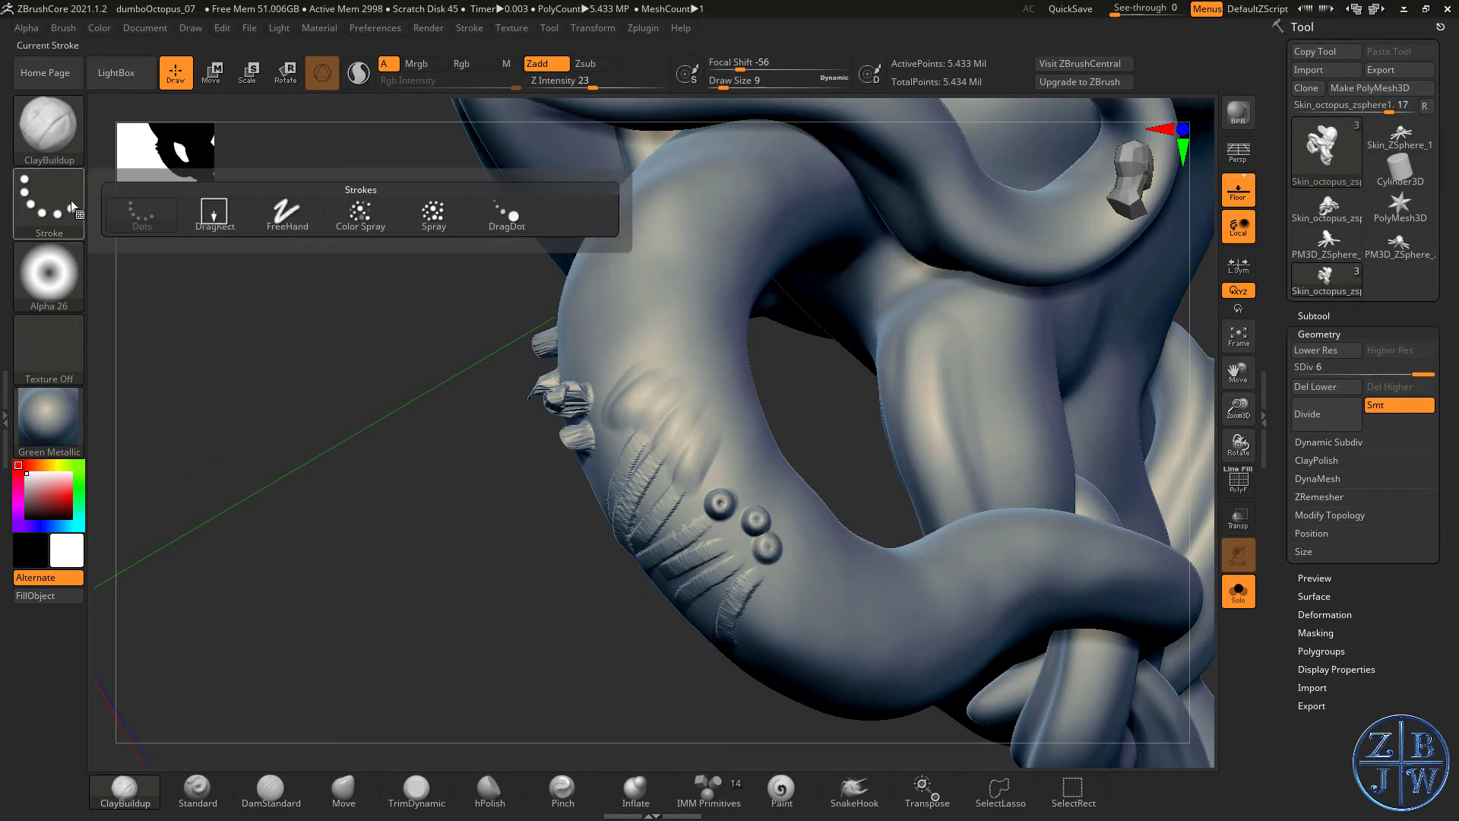
click(506, 214)
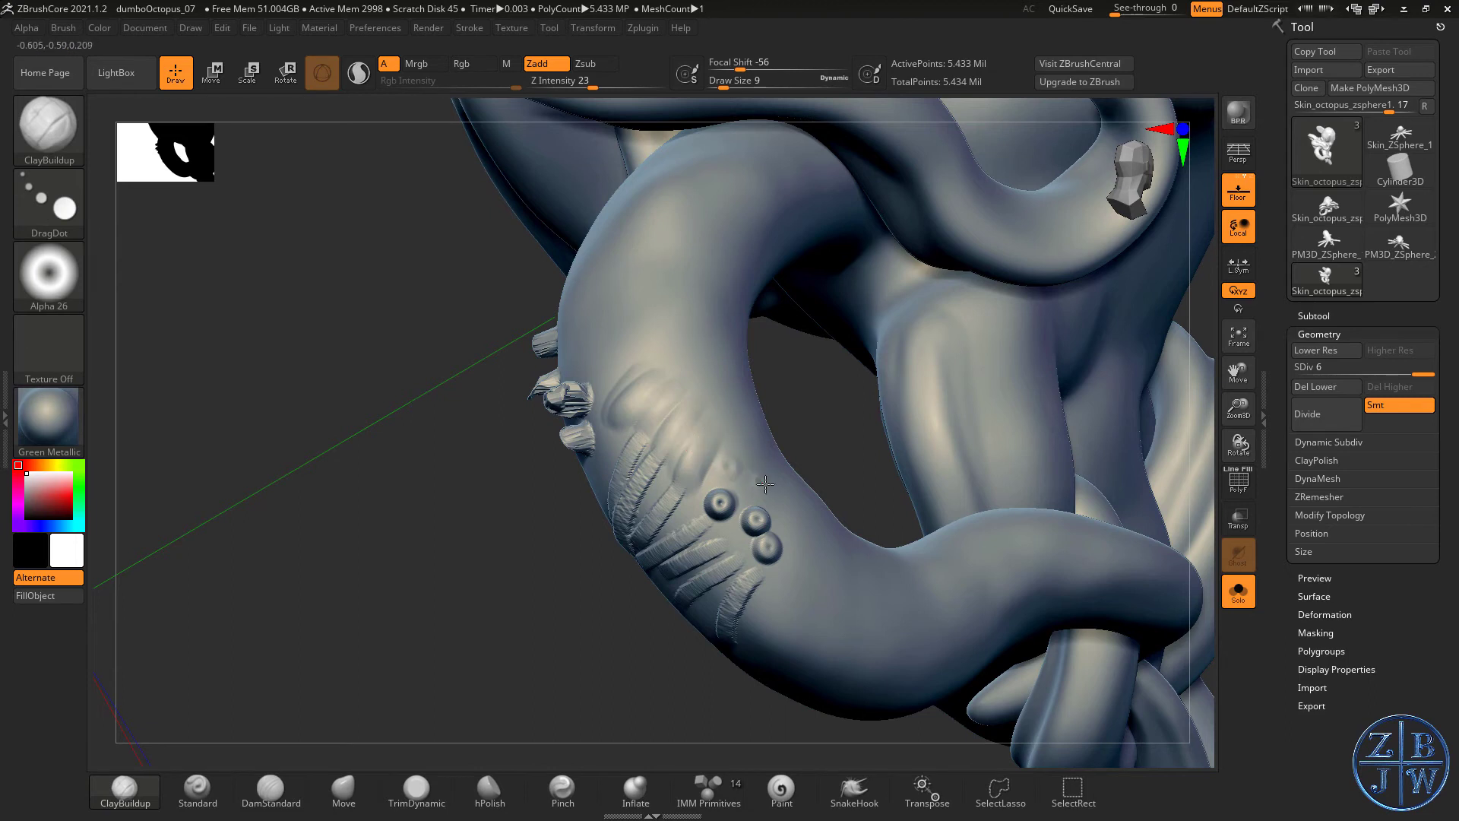
drag(592, 81, 673, 76)
click(794, 599)
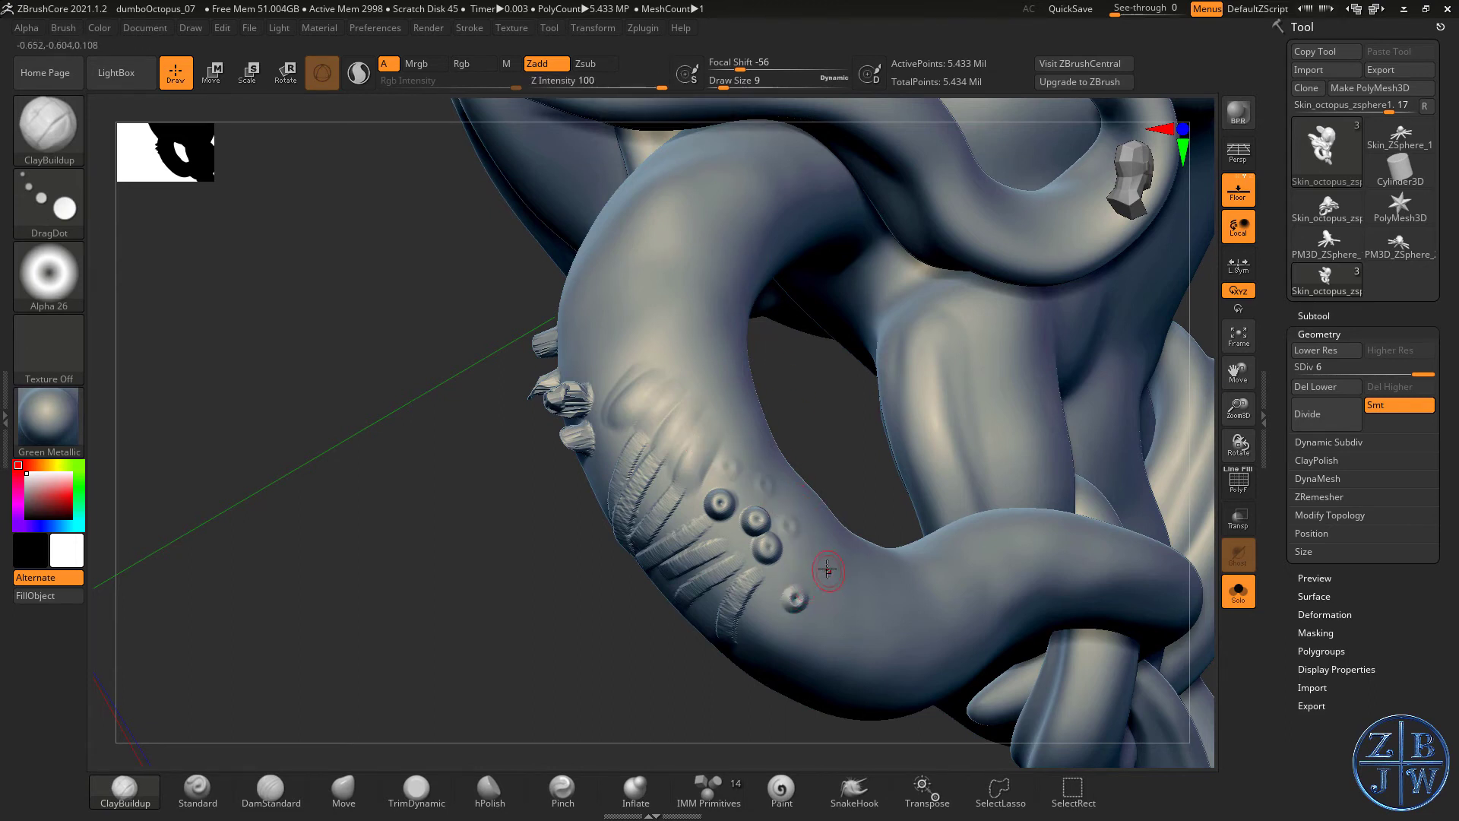
click(806, 574)
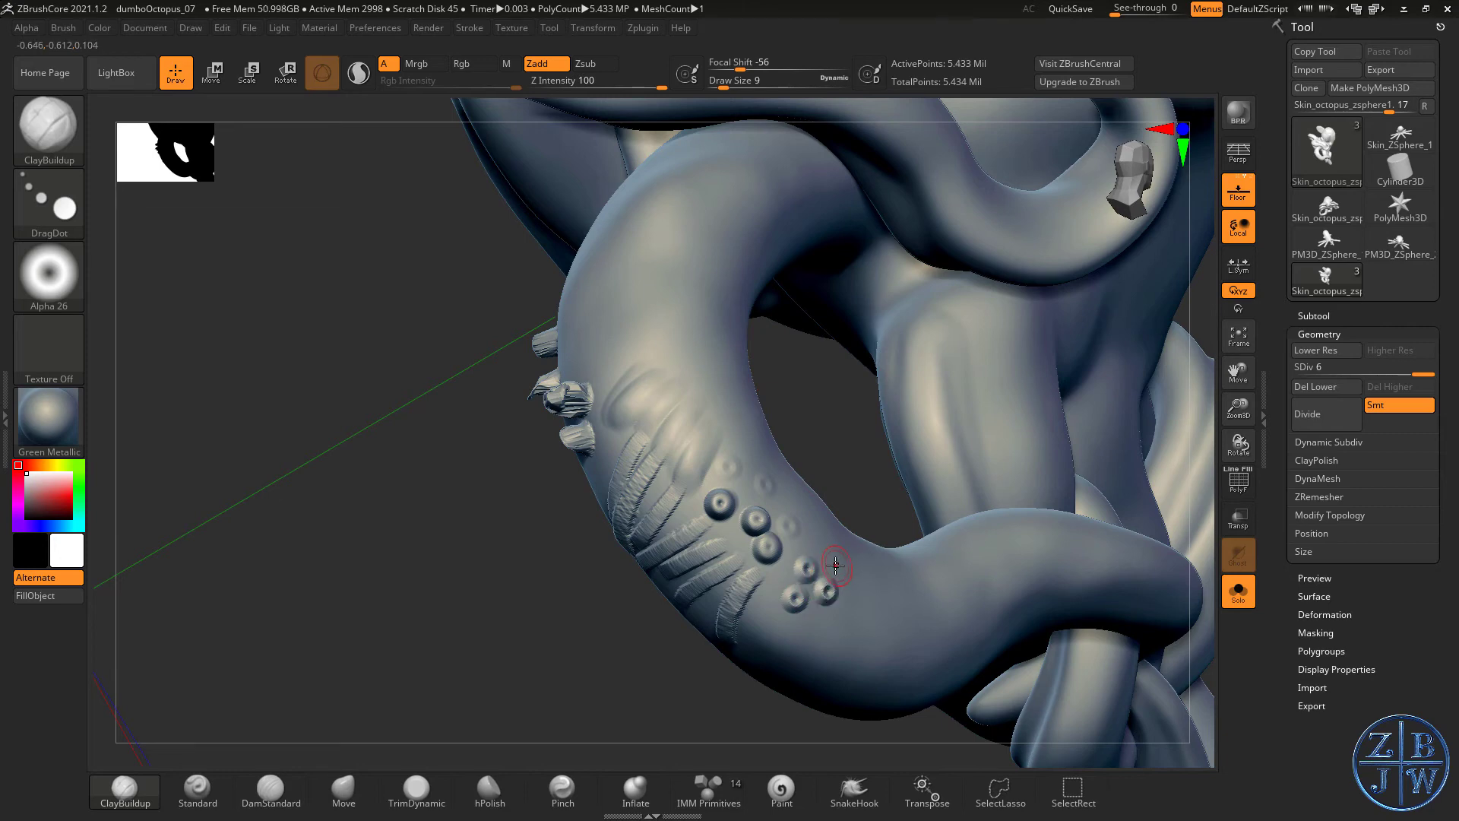
drag(859, 530, 794, 591)
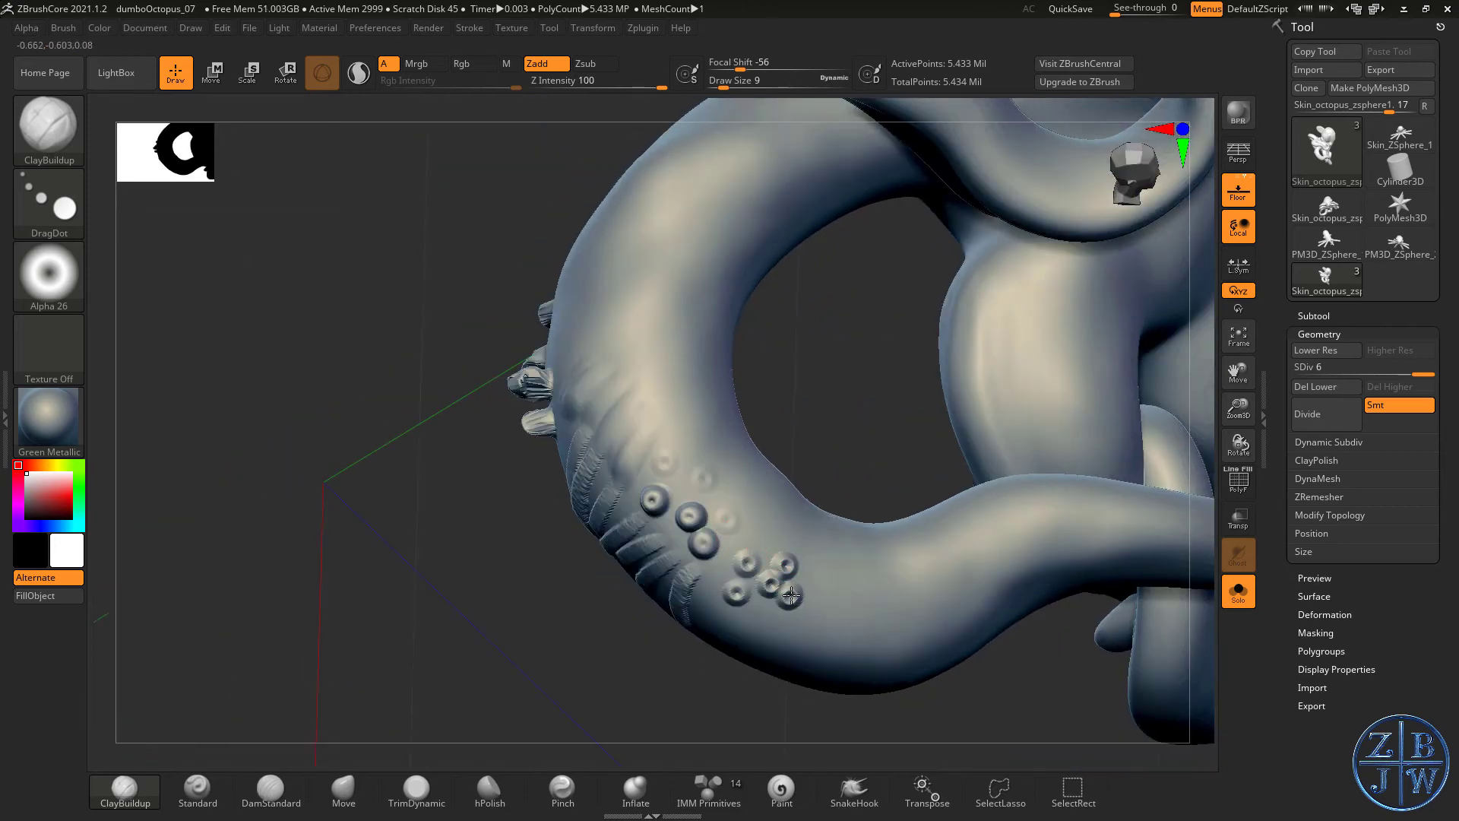
click(811, 572)
right_drag(811, 571, 694, 494)
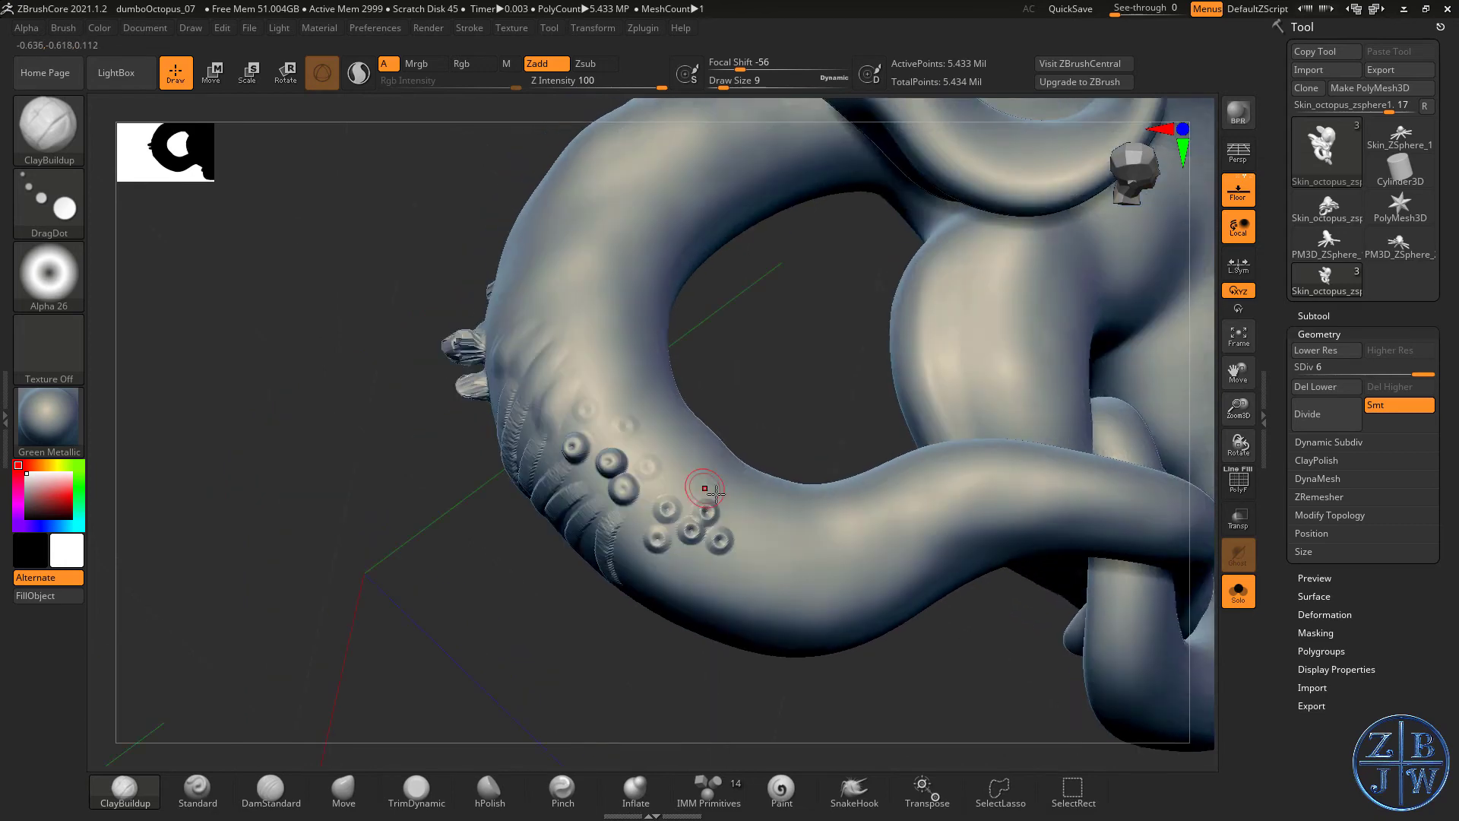
- Extend the cluster with more DragDot suckers along the tentacle's lower bend
click(725, 573)
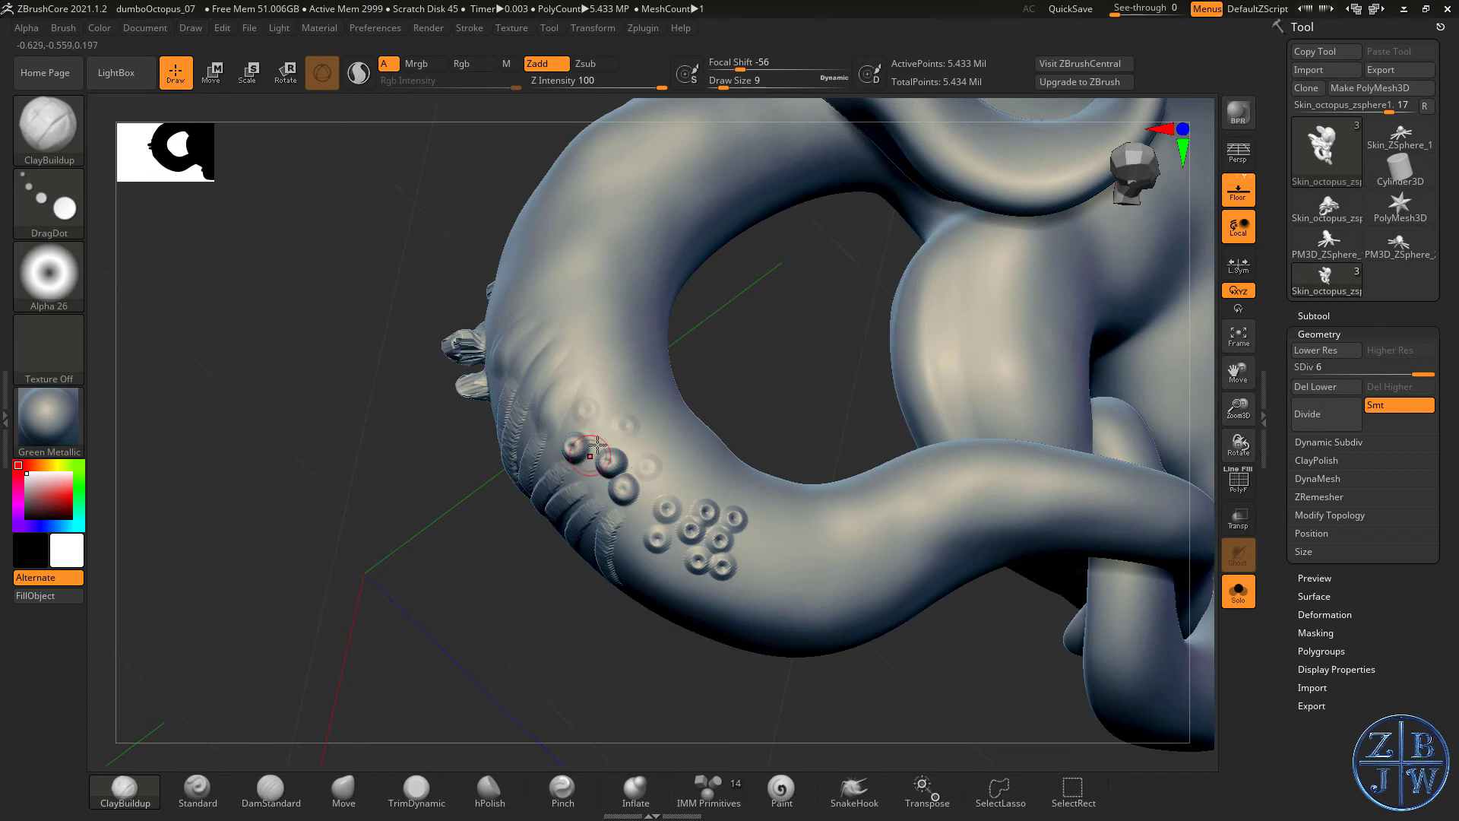
click(747, 546)
click(769, 520)
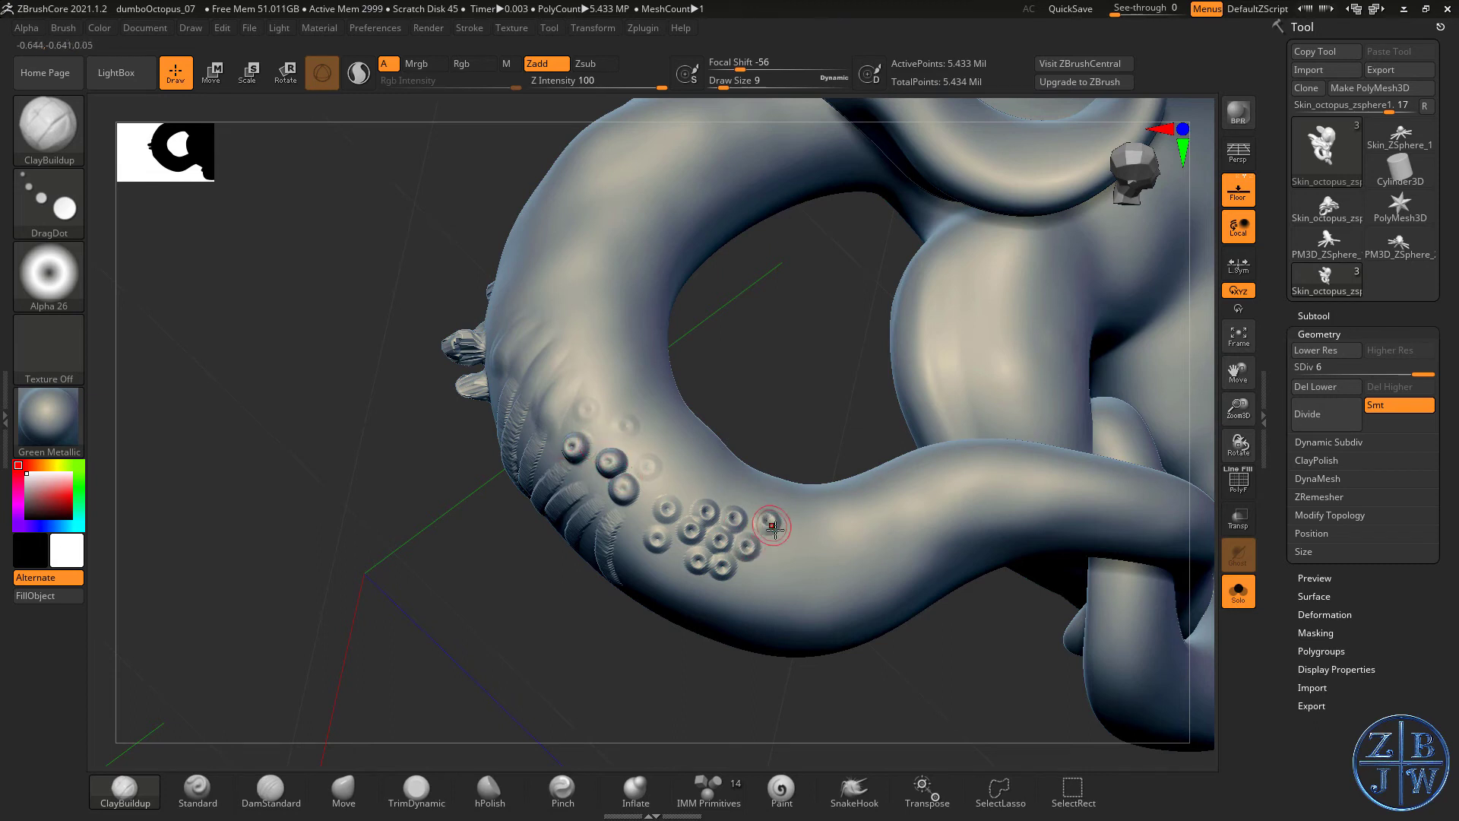
click(779, 542)
click(811, 532)
click(803, 567)
click(849, 547)
click(870, 509)
click(881, 523)
click(887, 548)
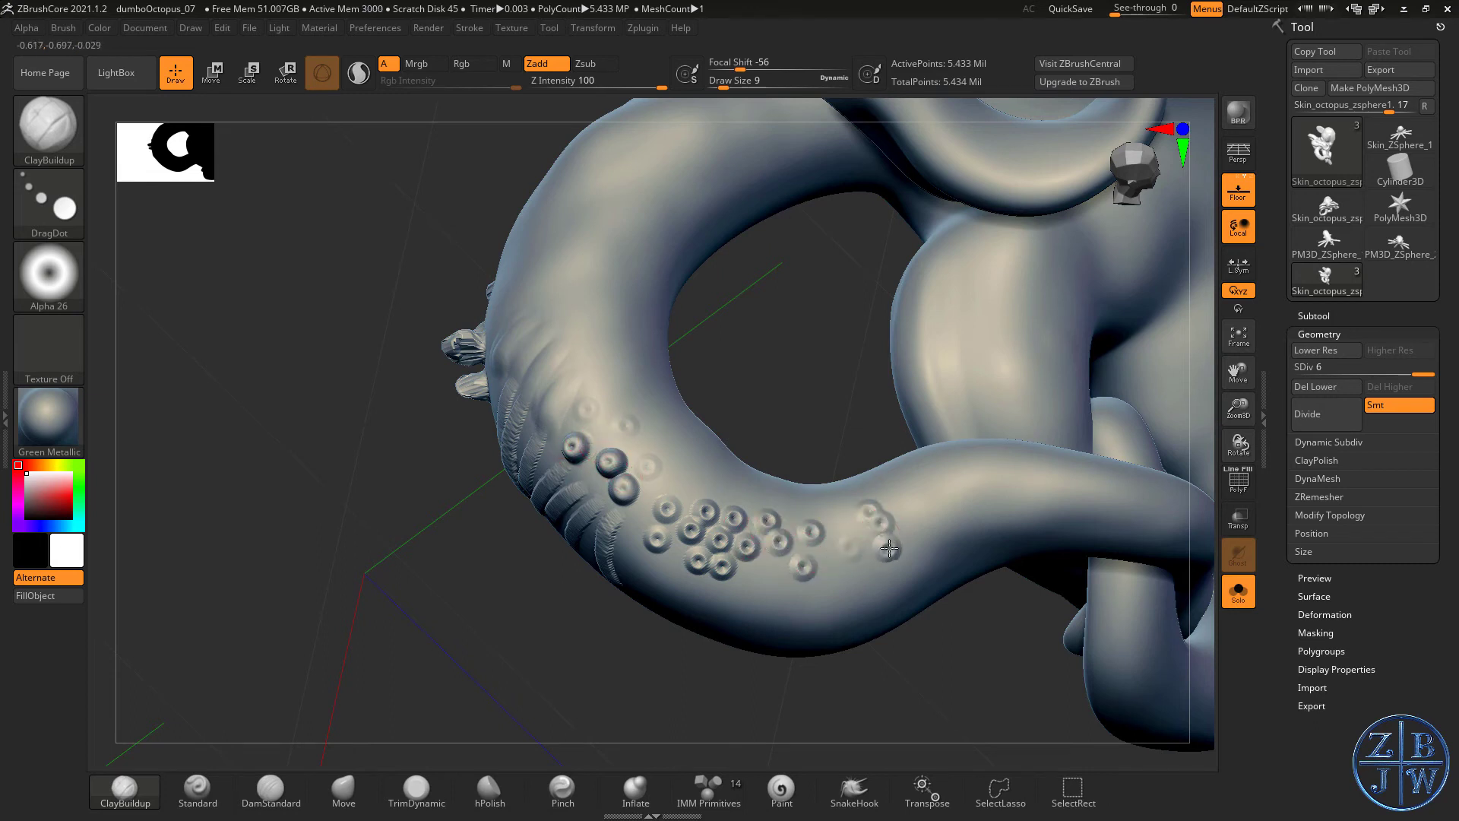
click(912, 523)
click(919, 512)
- Switch the stroke to DragRect and pull out suckers of varying sizes along the tentacle below the cluster
click(61, 204)
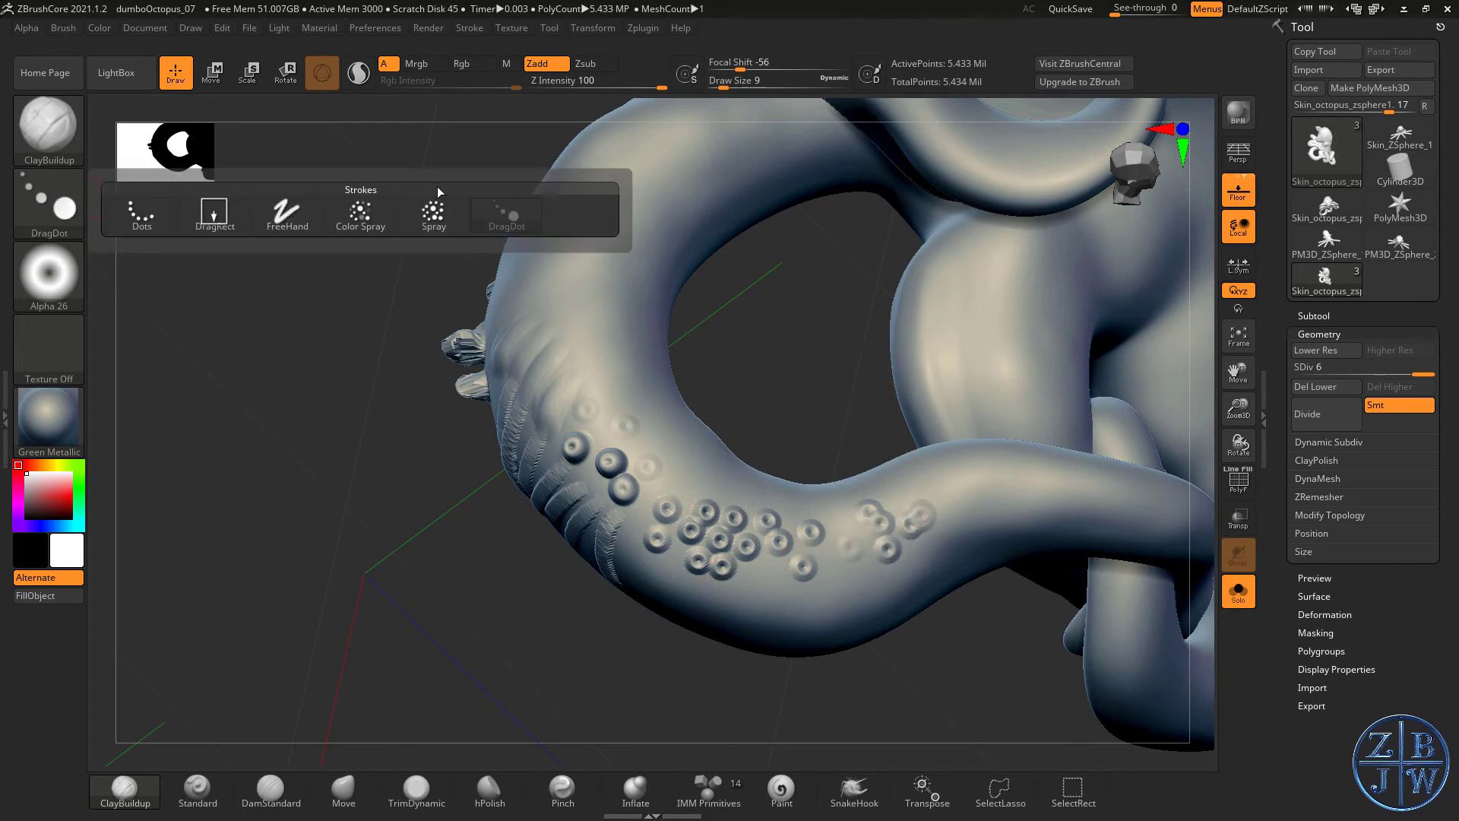
click(242, 224)
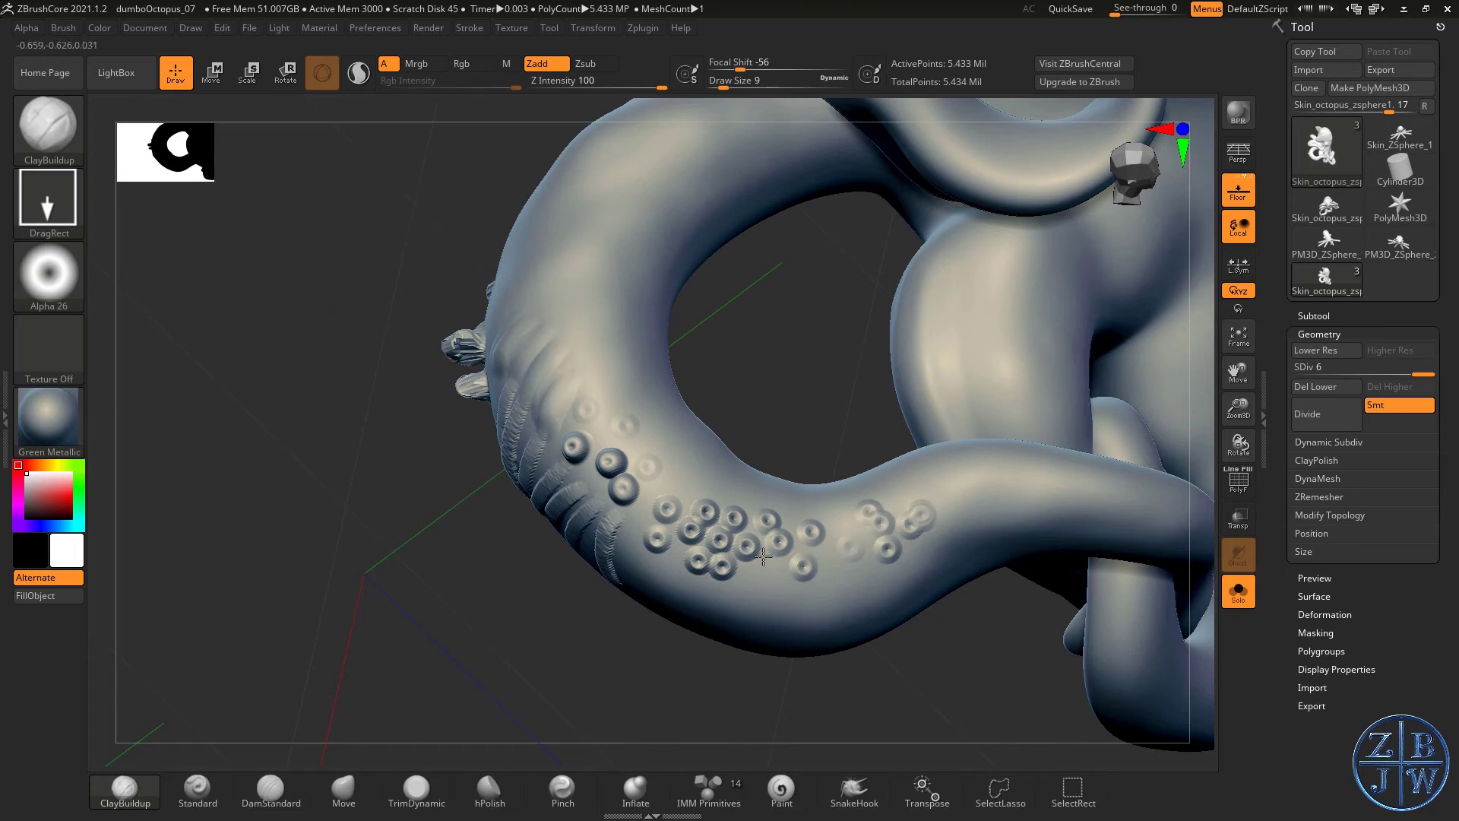
right_drag(763, 557, 686, 523)
drag(686, 524, 696, 560)
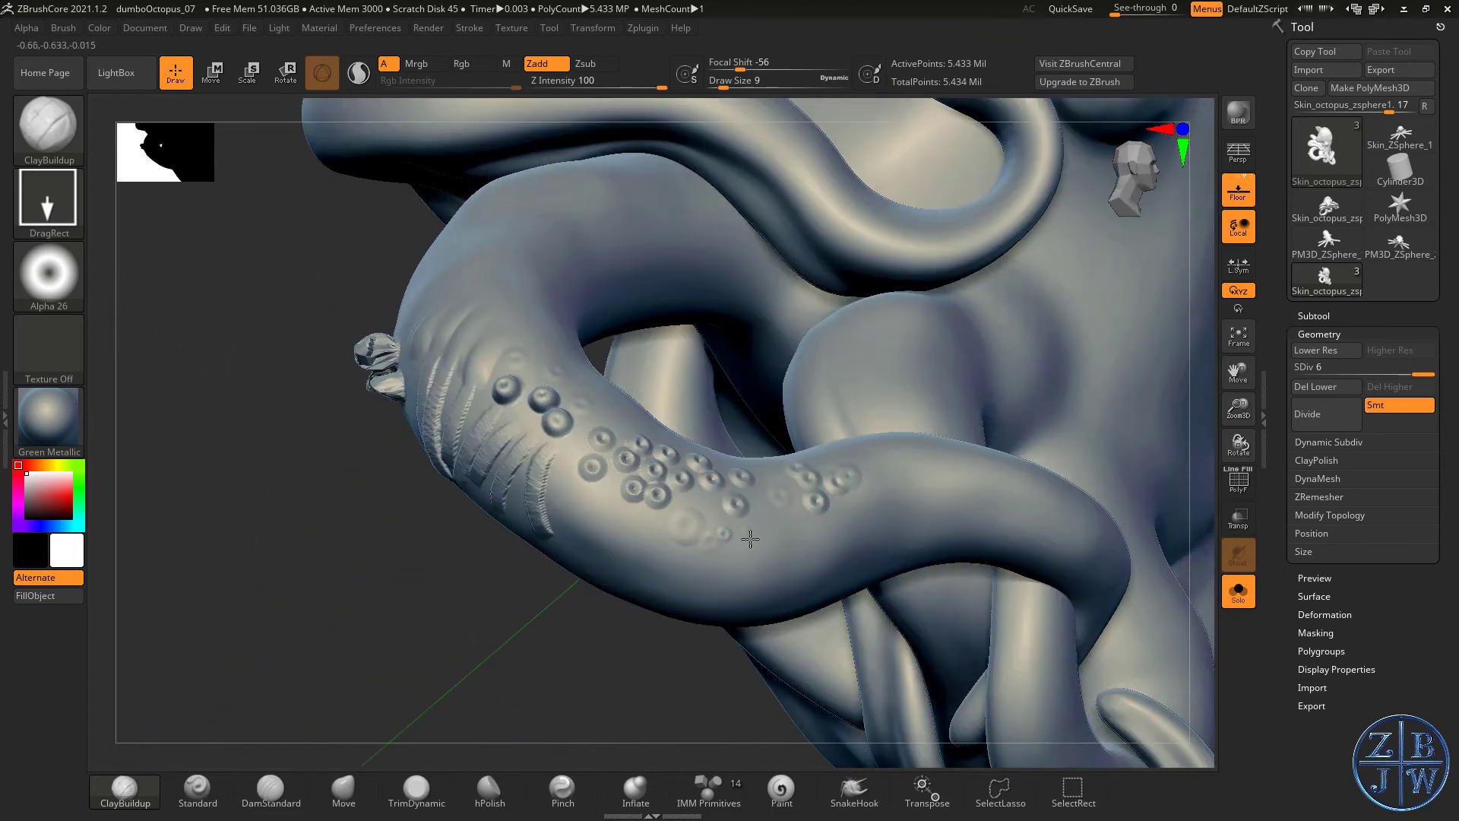
drag(737, 553, 761, 554)
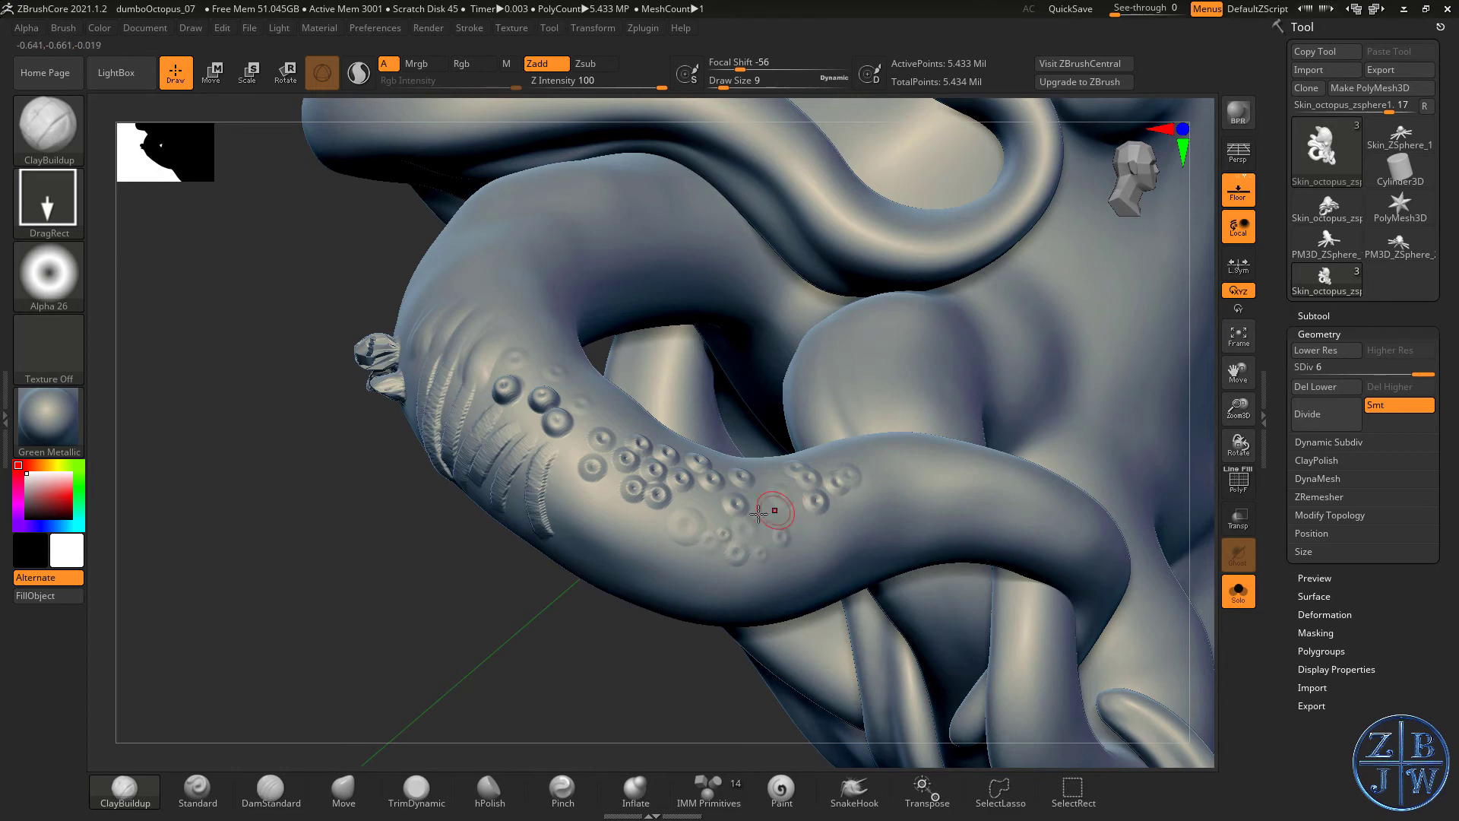
right_drag(758, 513, 684, 547)
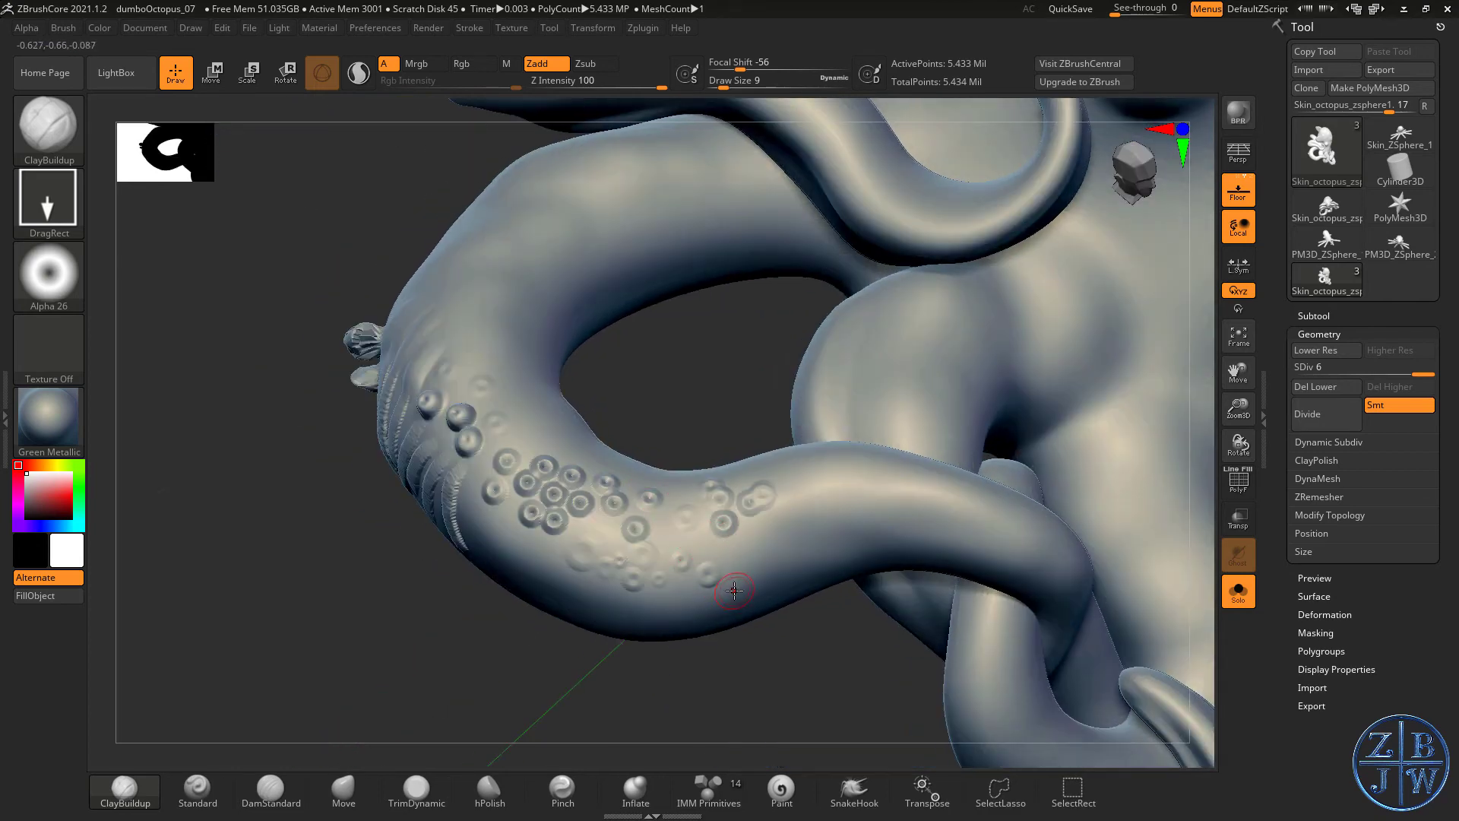
- Stamp individual DragRect suckers at the far end of the cluster and on the tentacle's inner bend
mouse_move(760, 536)
right_down()
mouse_move(677, 527)
mouse_move(680, 550)
right_up()
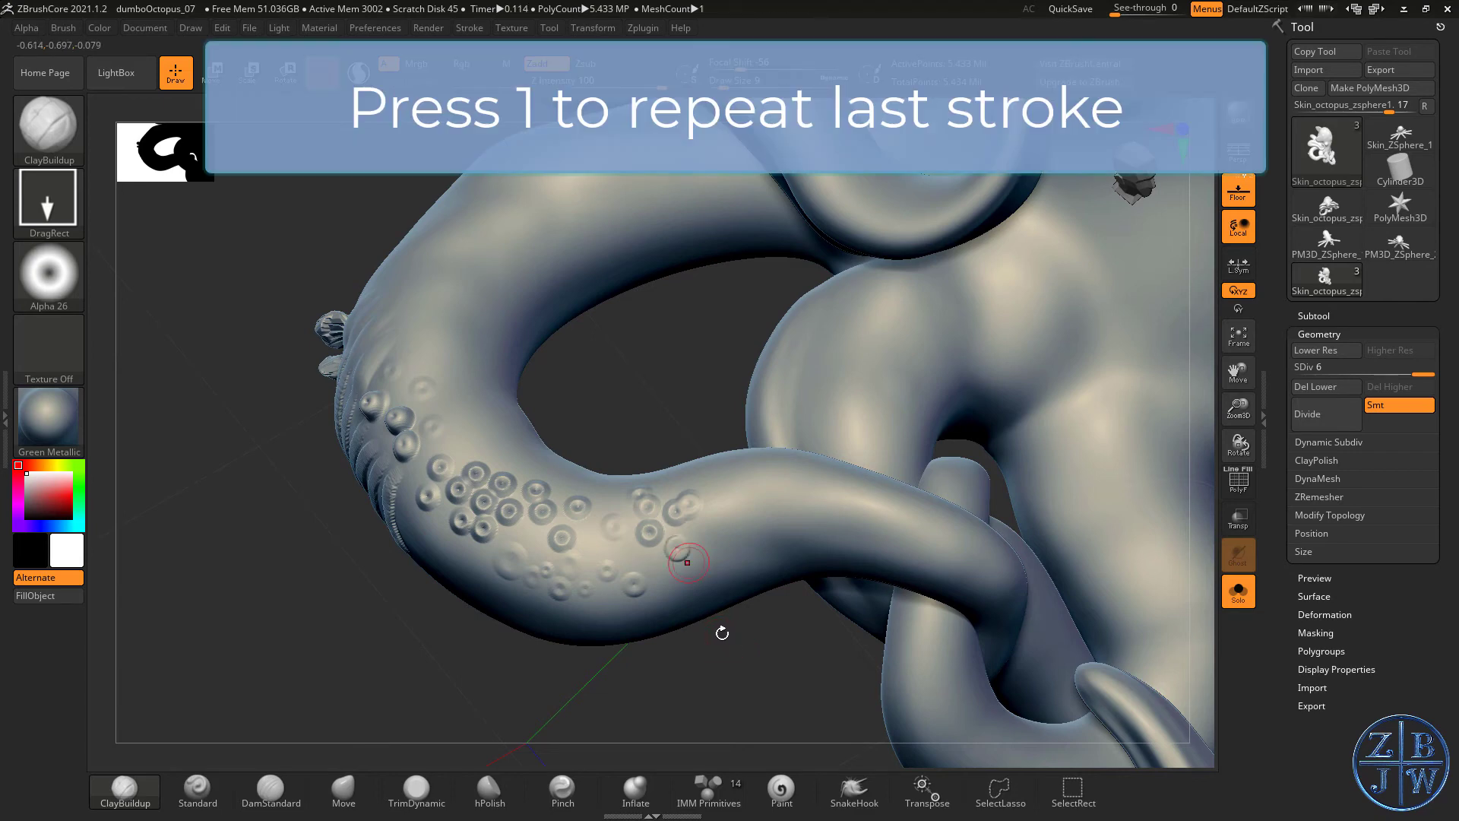
right_drag(708, 591, 683, 561)
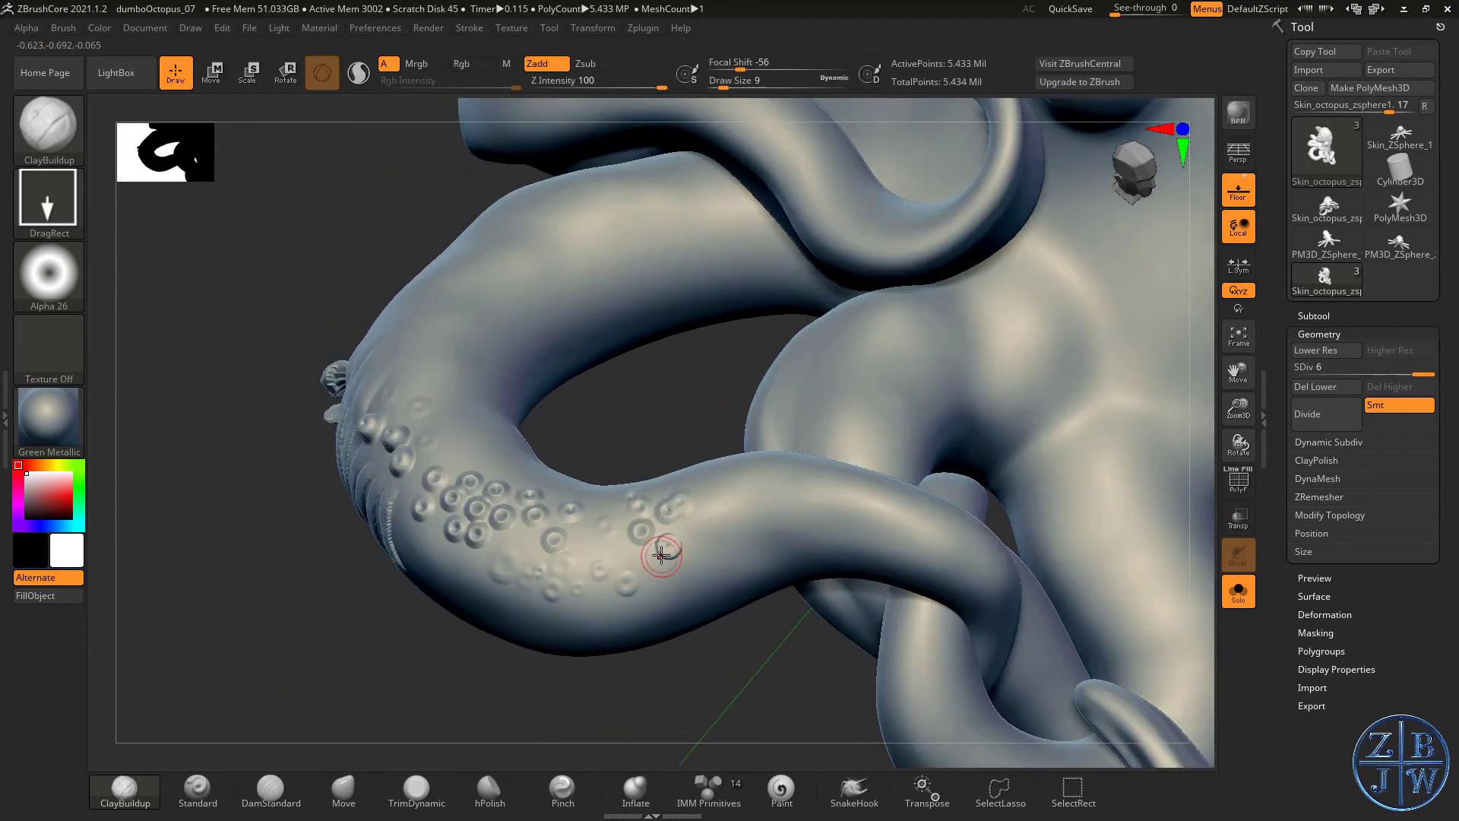
right_drag(488, 498, 630, 637)
right_drag(581, 481, 528, 537)
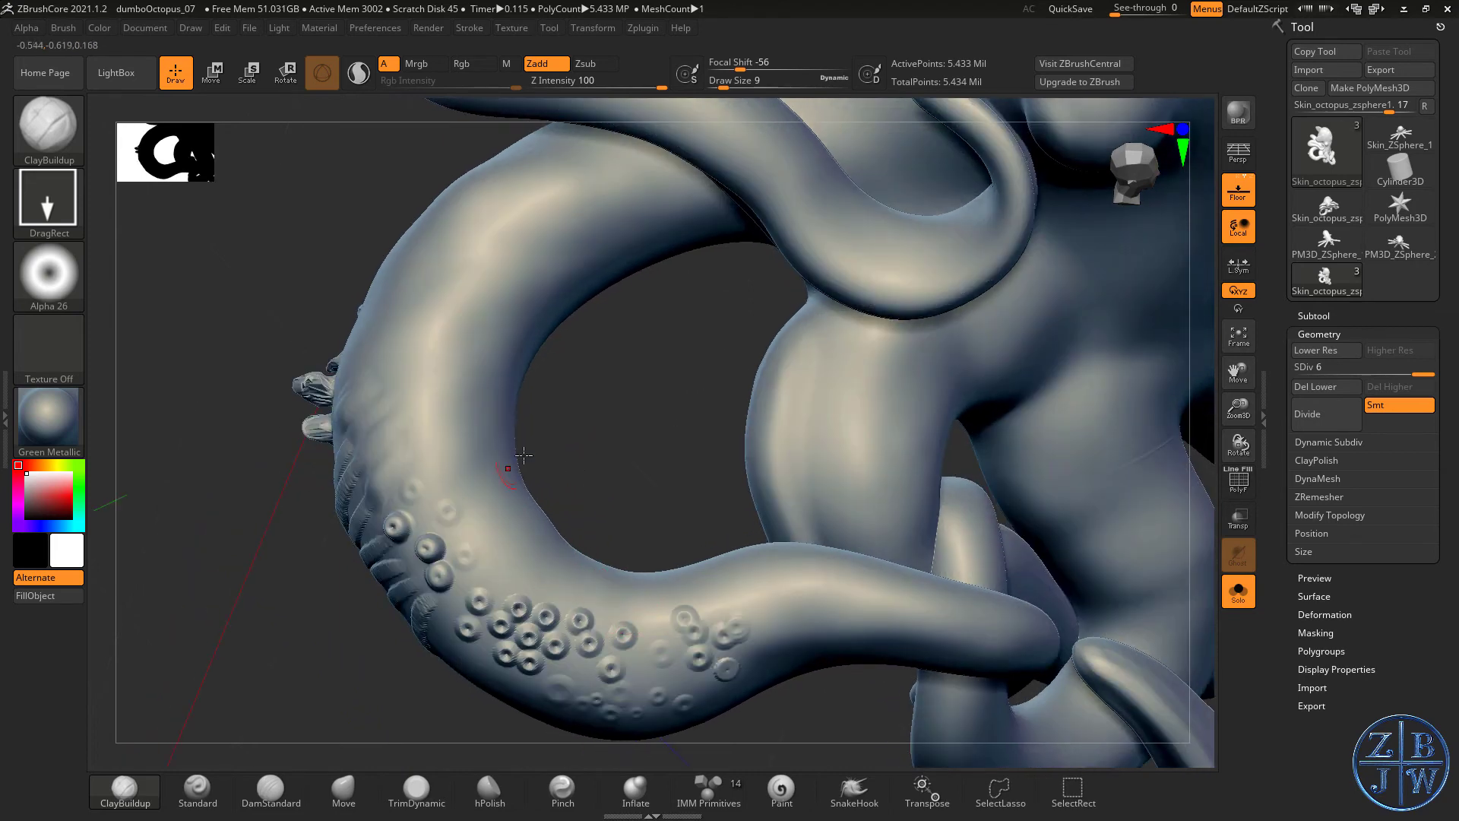
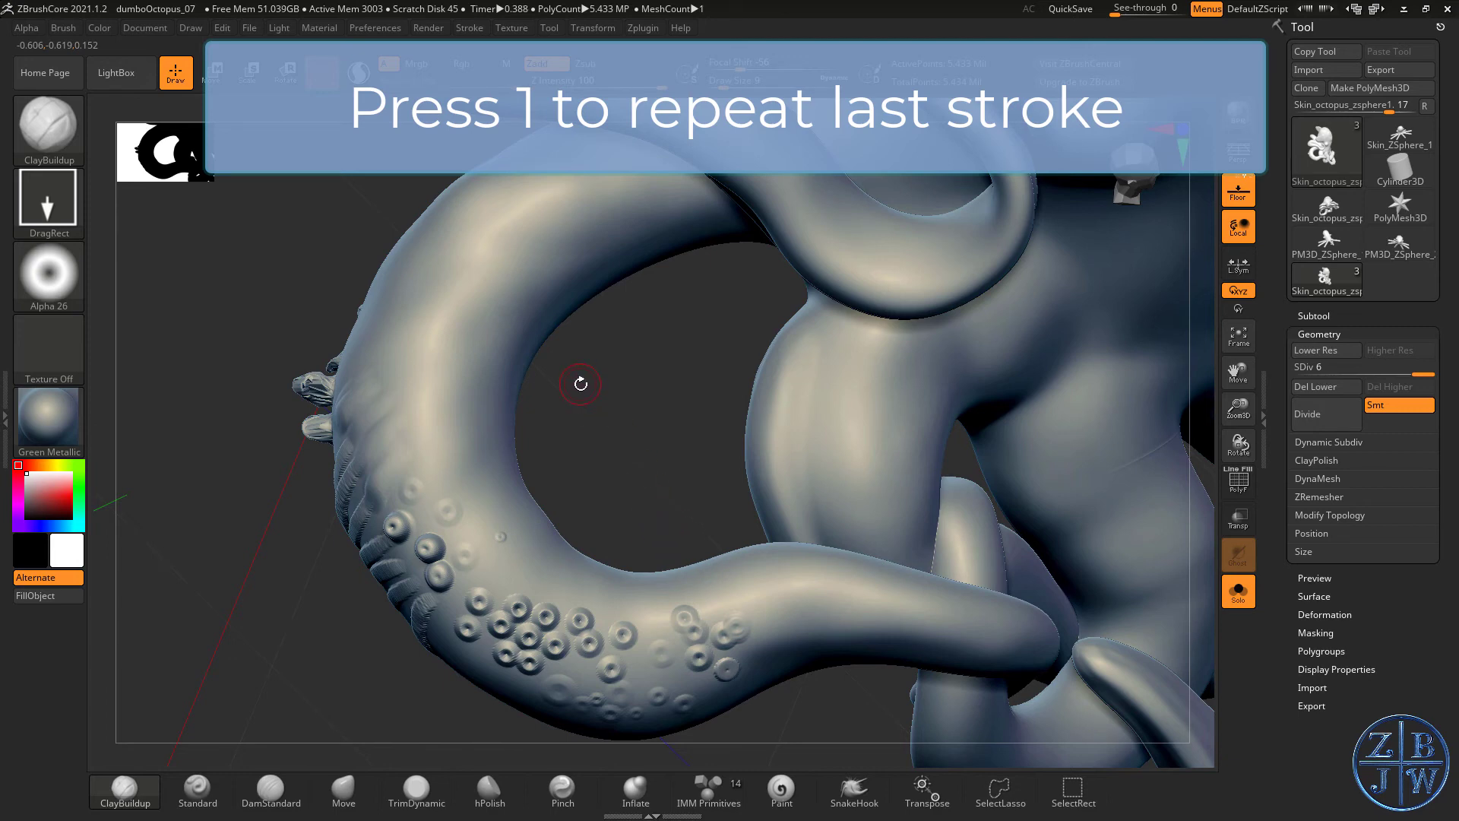
- Repeat the last stroke several times and inspect the looping tentacle from different angles
key(1)
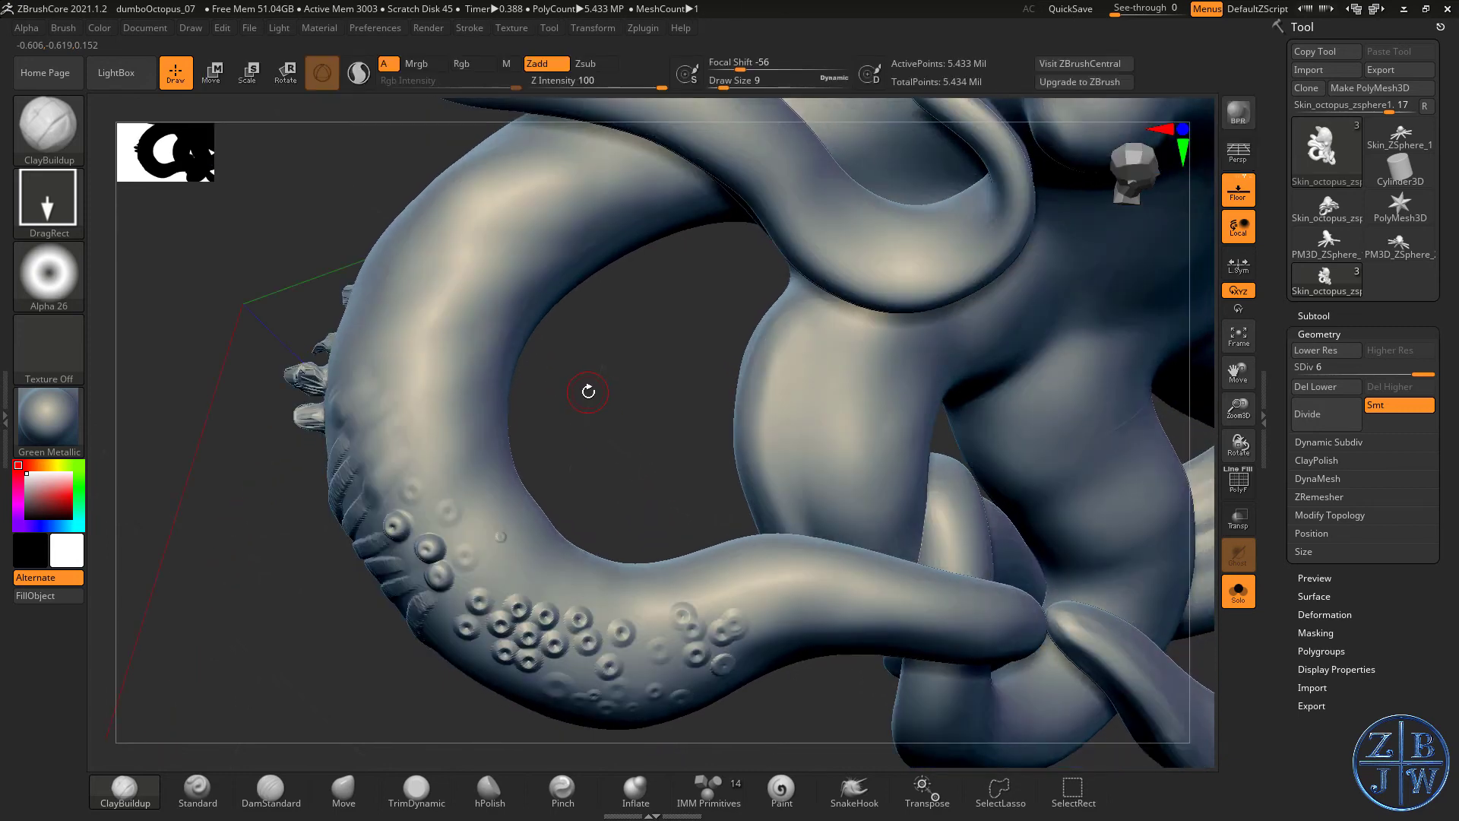
key(1)
key(1)
key(1)
key(1)
key(1)
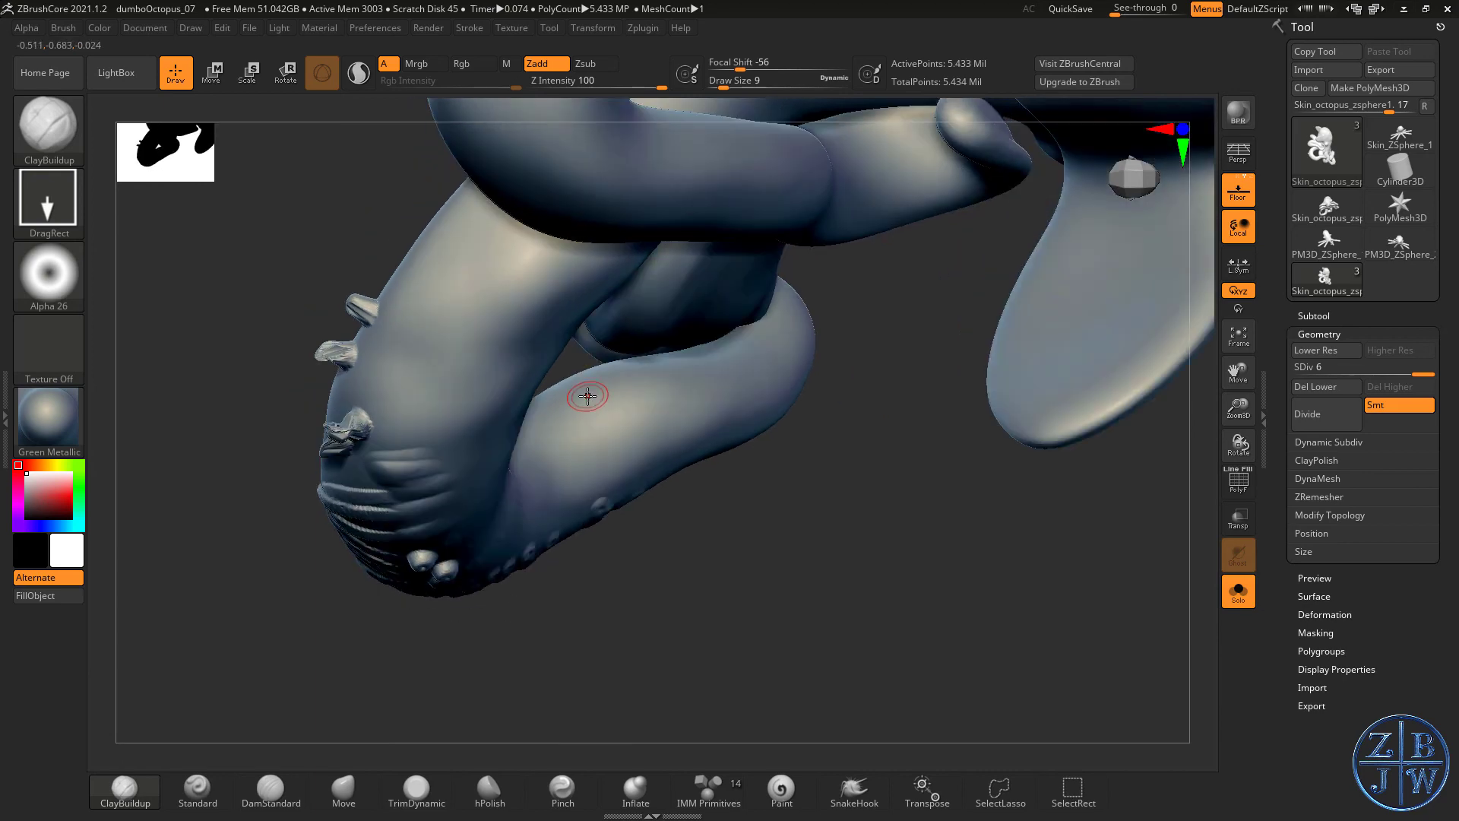
right_drag(657, 606, 560, 438)
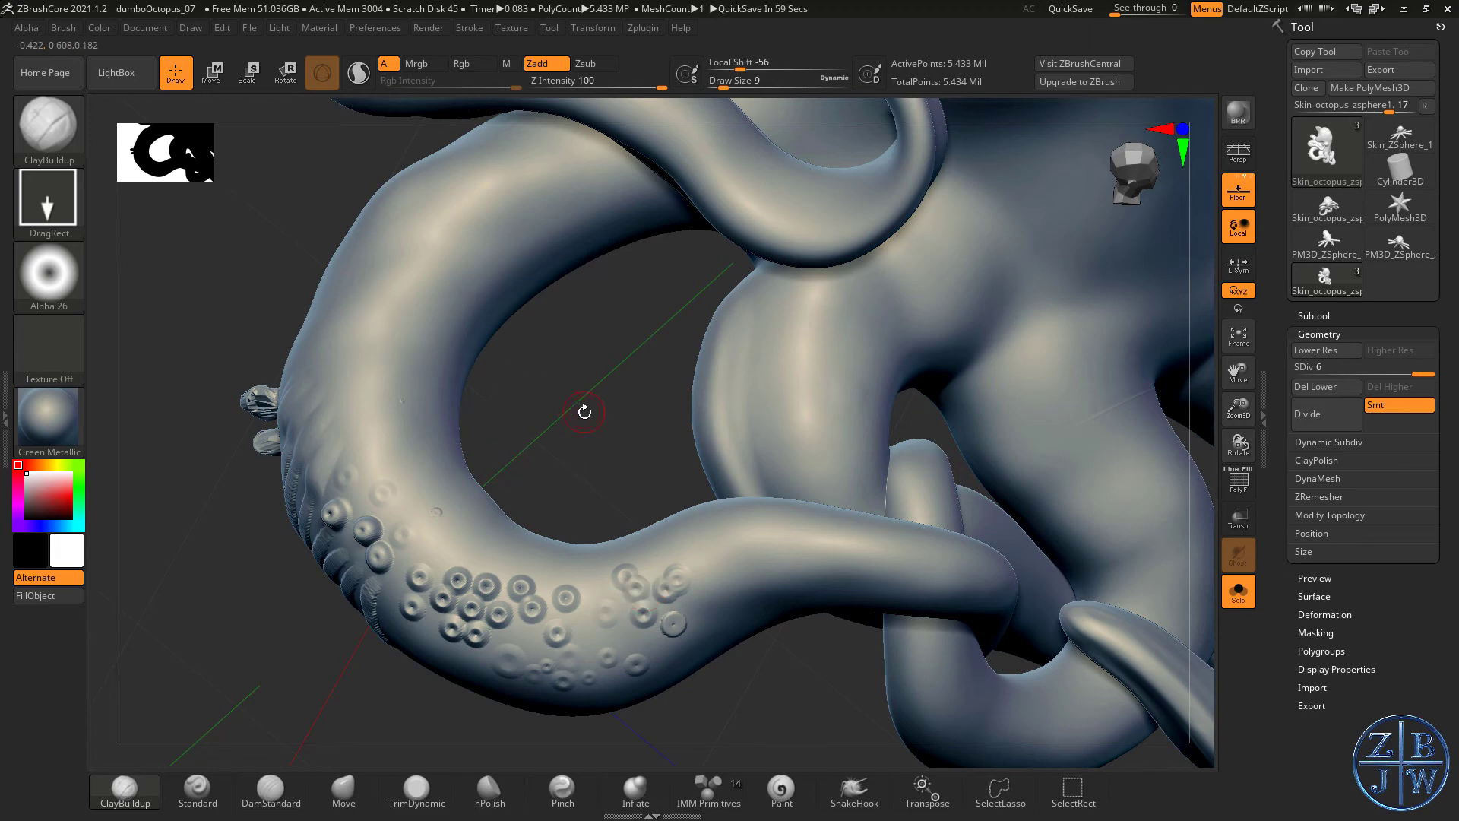
drag(584, 405, 471, 377)
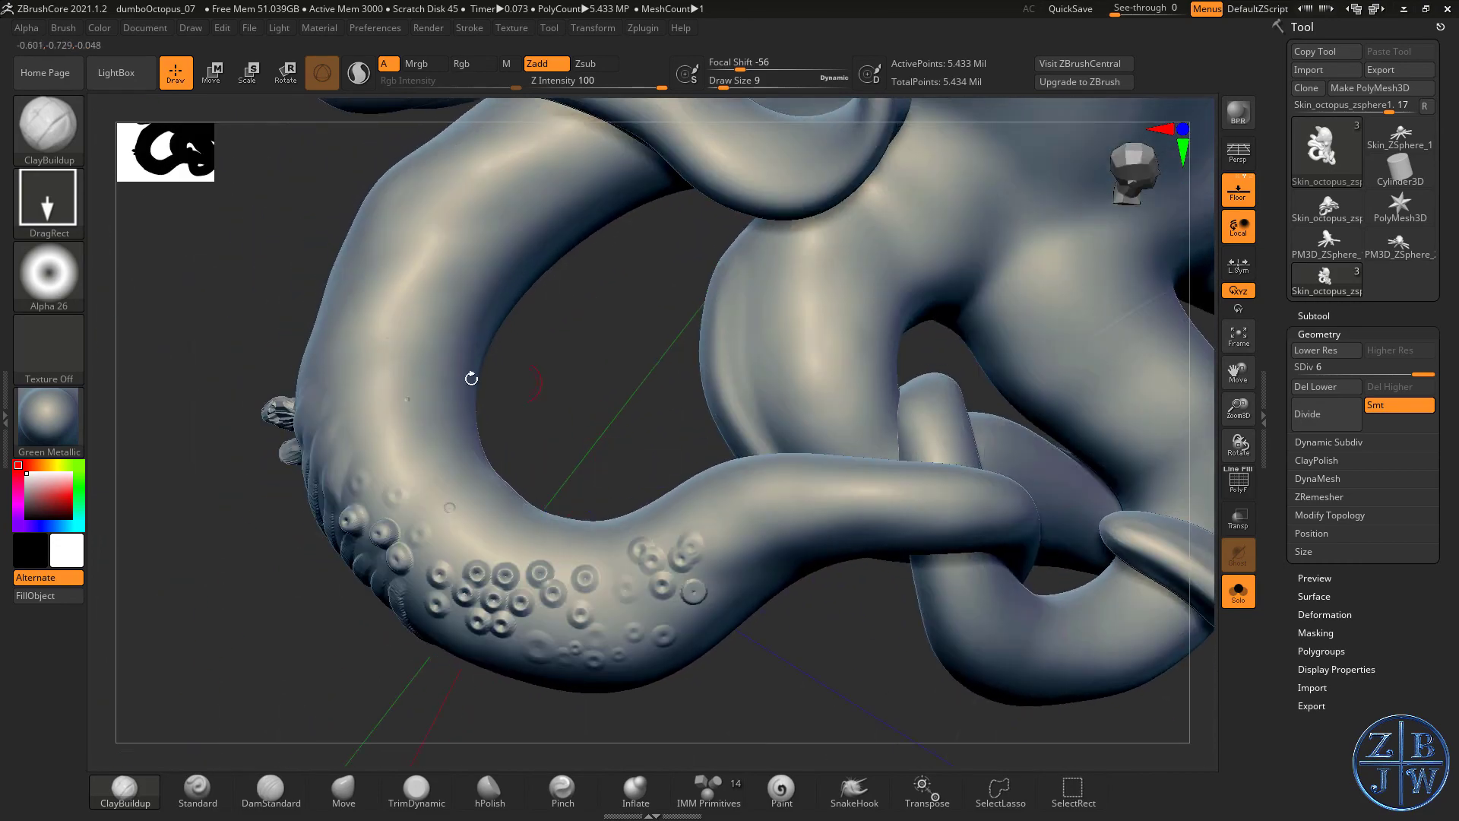
- Step back through the undo history with UndoCounter to 380 and 345, and return to the state with the suckers
click(222, 29)
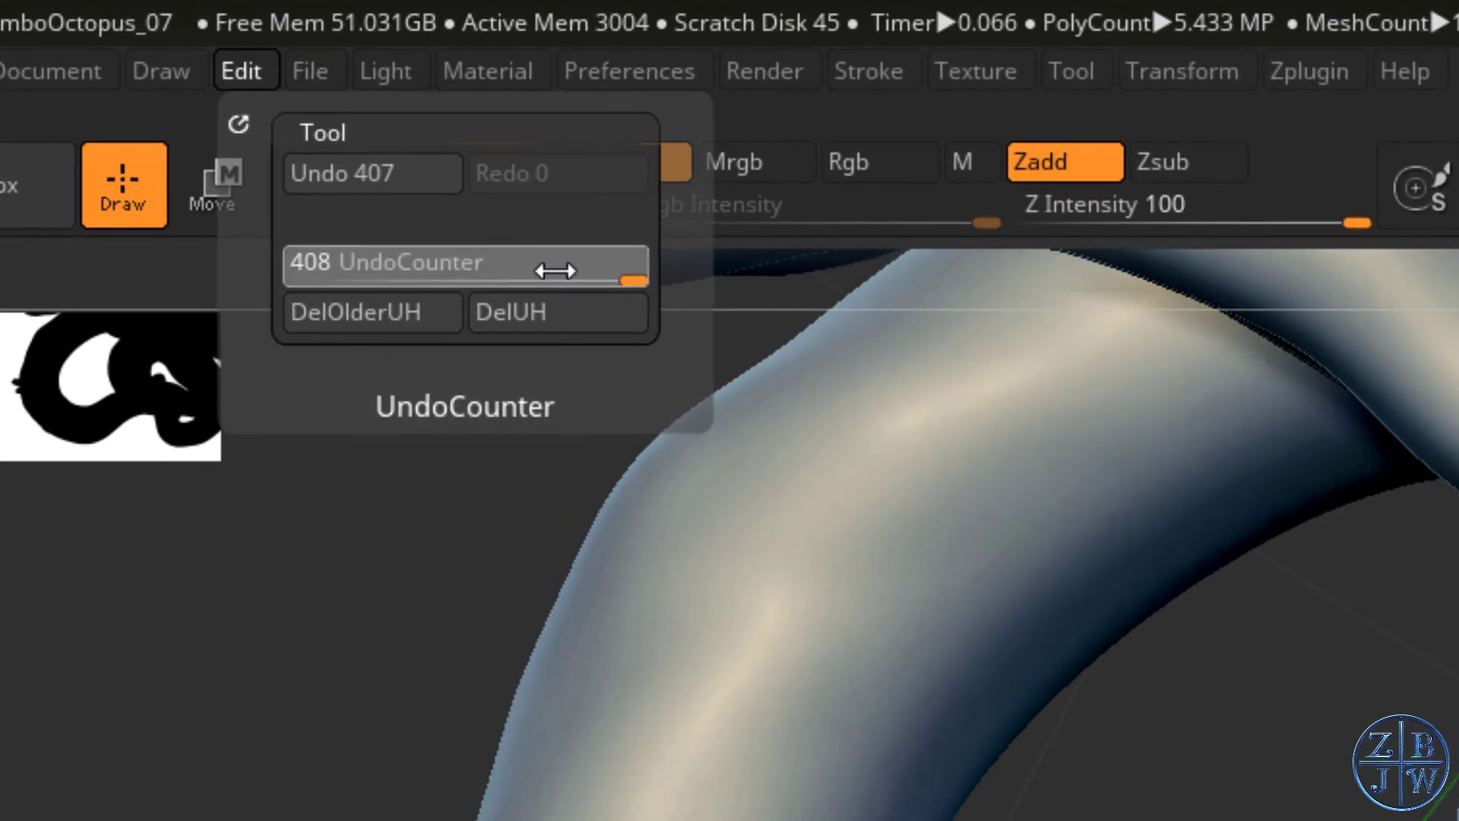
drag(536, 264, 513, 265)
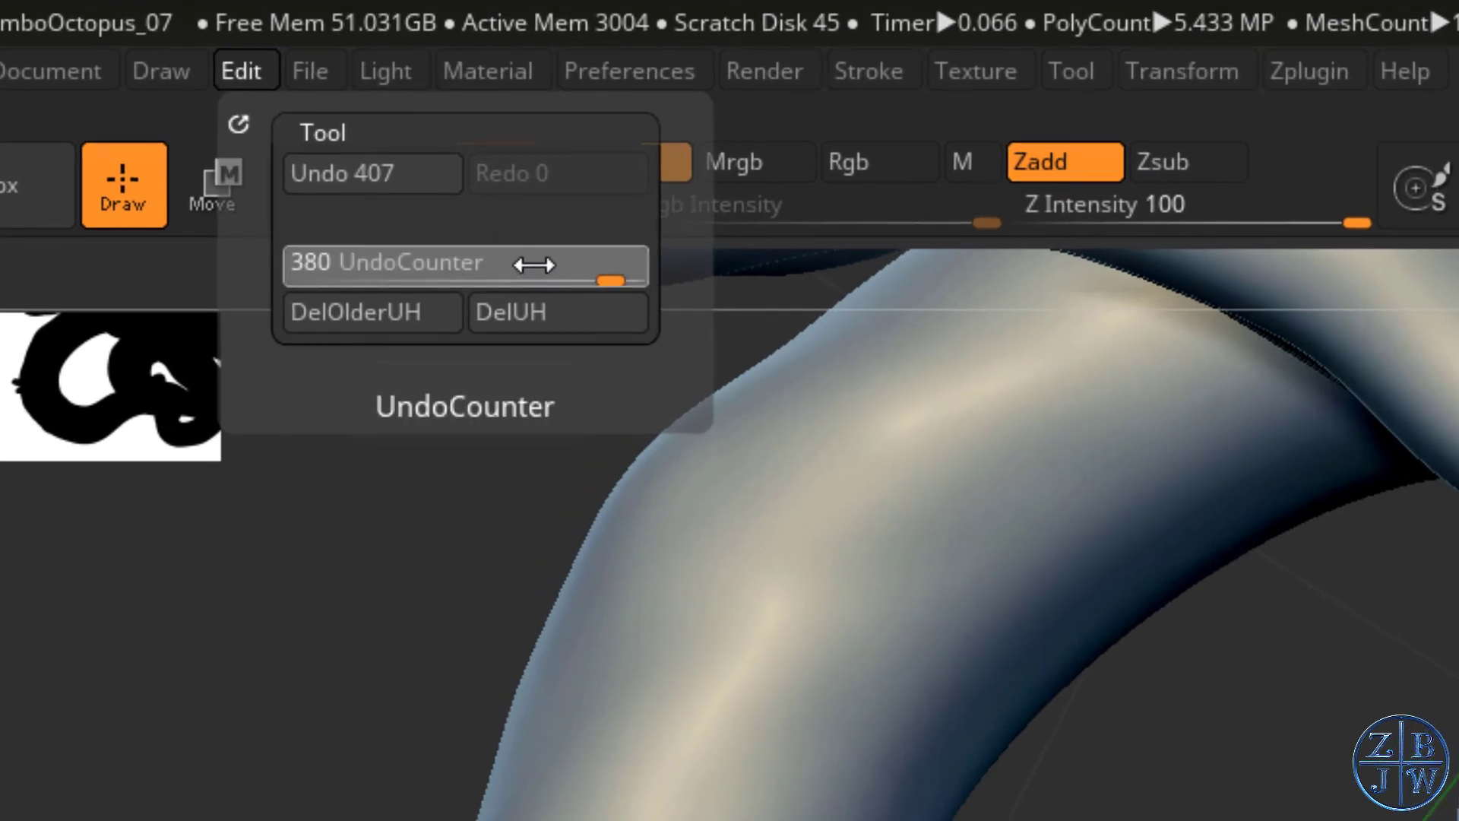
drag(534, 265, 583, 286)
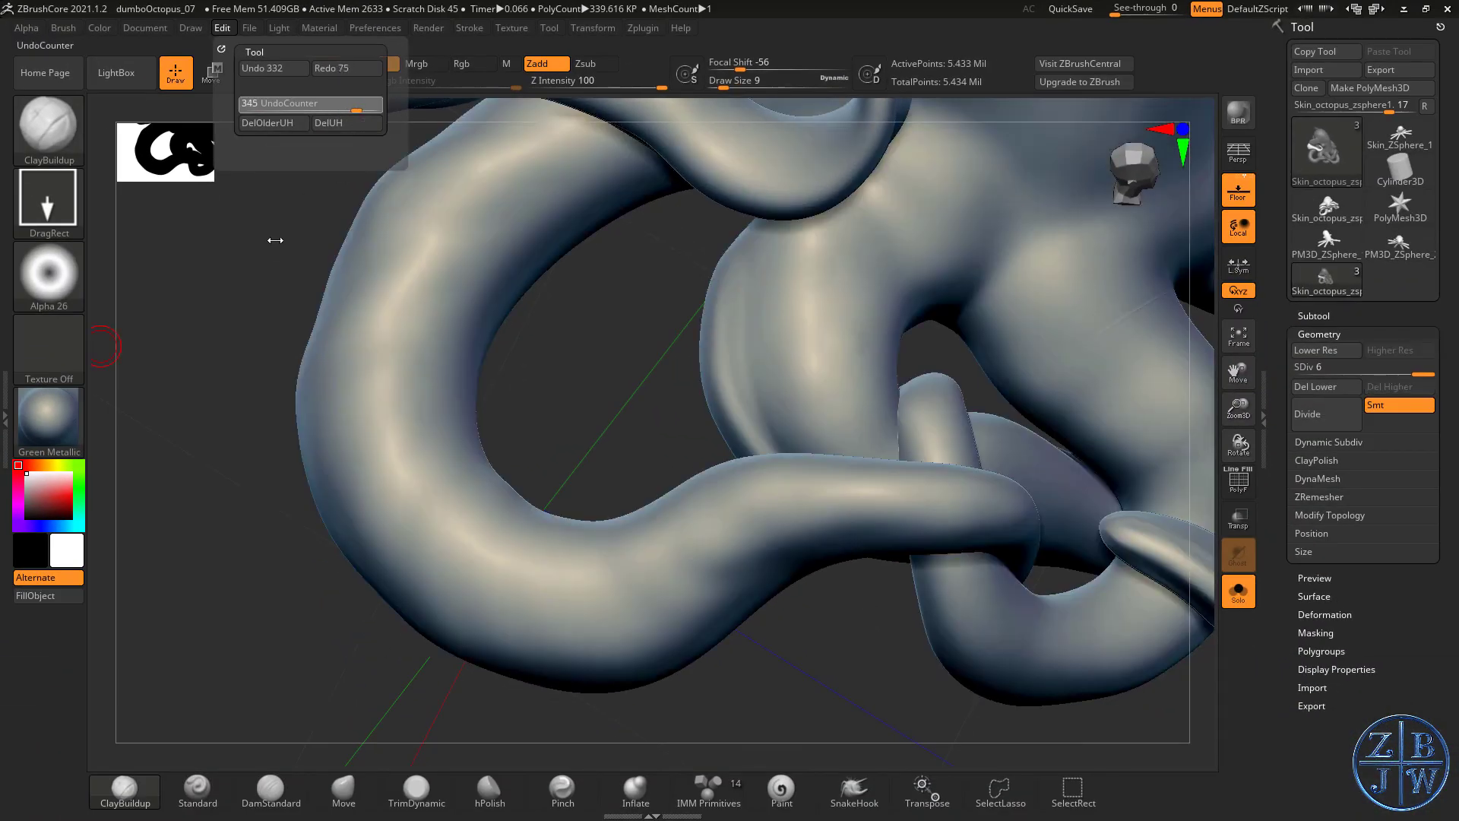
drag(275, 240, 282, 266)
drag(283, 266, 300, 252)
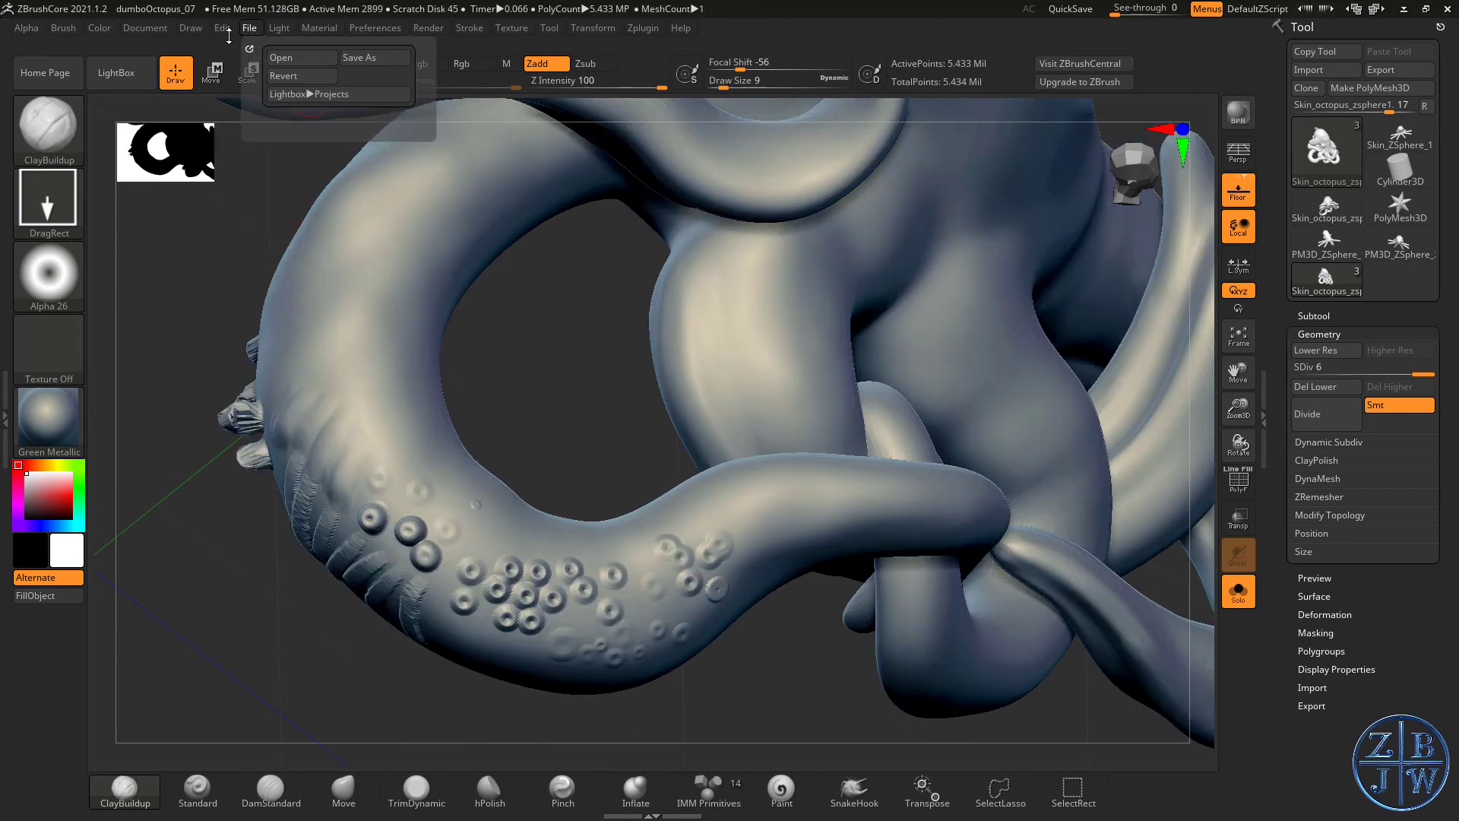
mouse_move(224, 29)
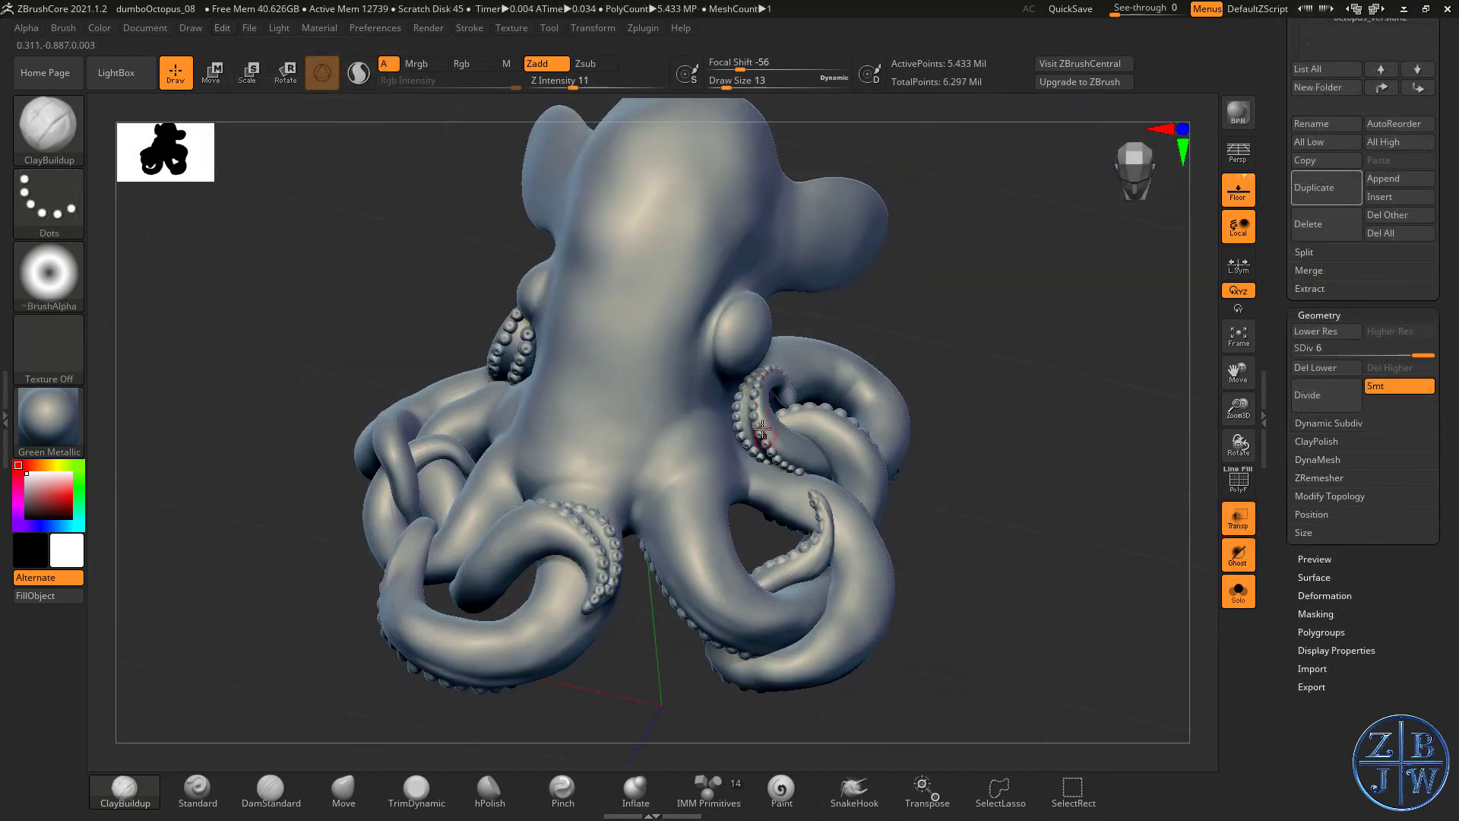
- Examine the finished sucker rows on the tentacles' undersides from several angles, including the stretched suckers towards the tentacle base
right_drag(608, 516, 499, 495)
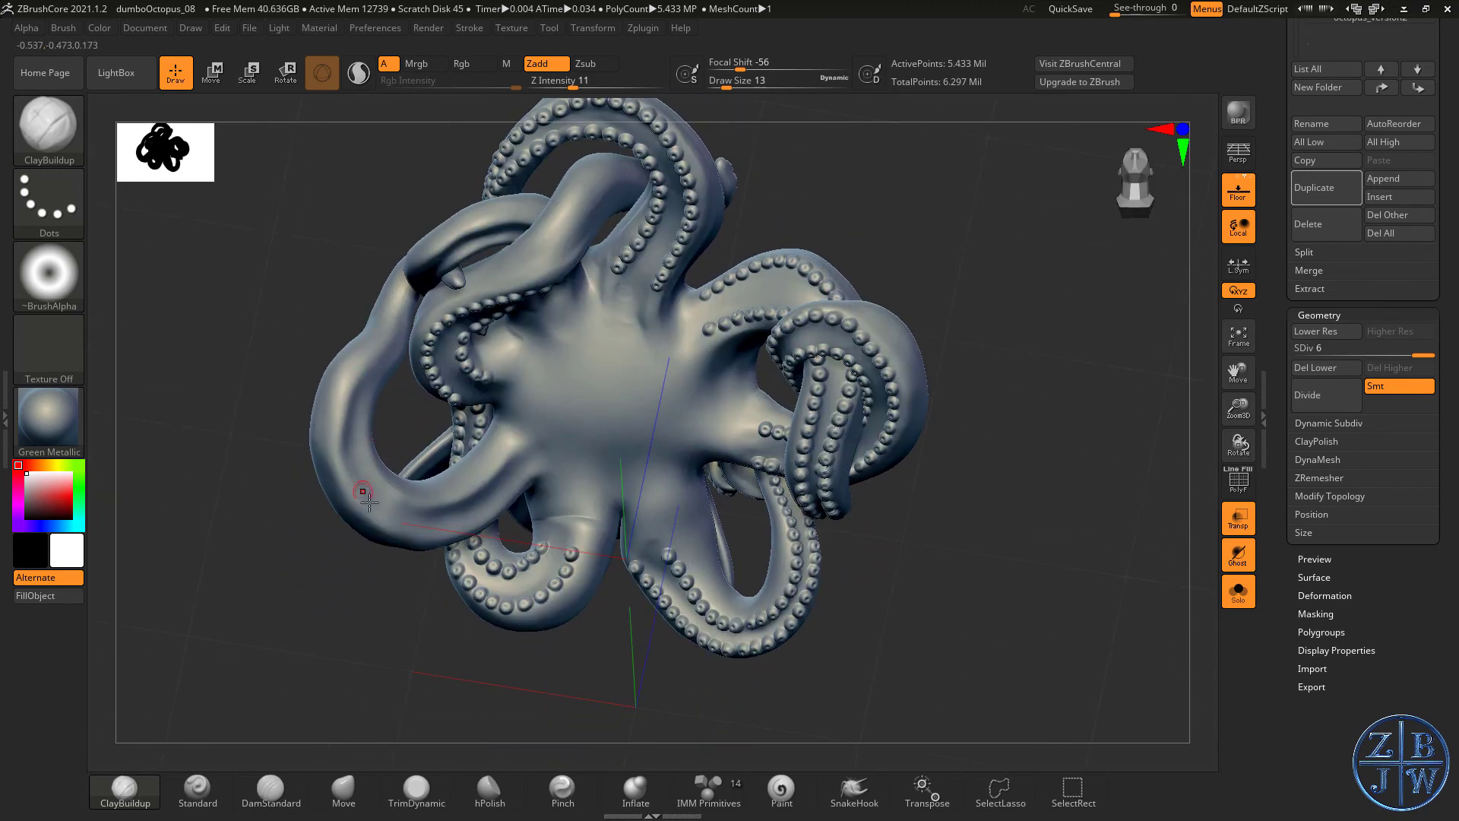
right_drag(714, 386, 633, 511)
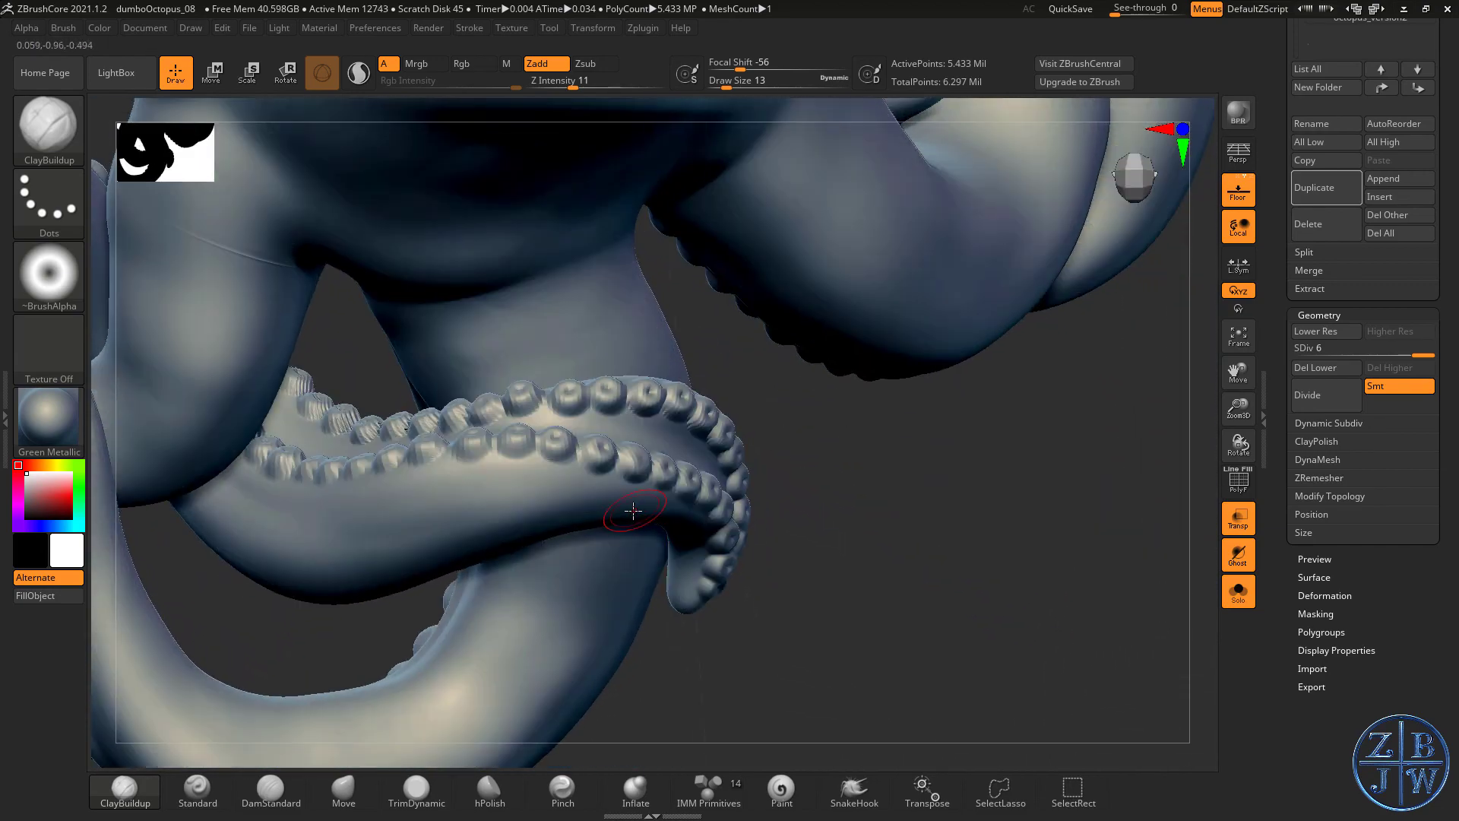
right_drag(378, 439, 336, 401)
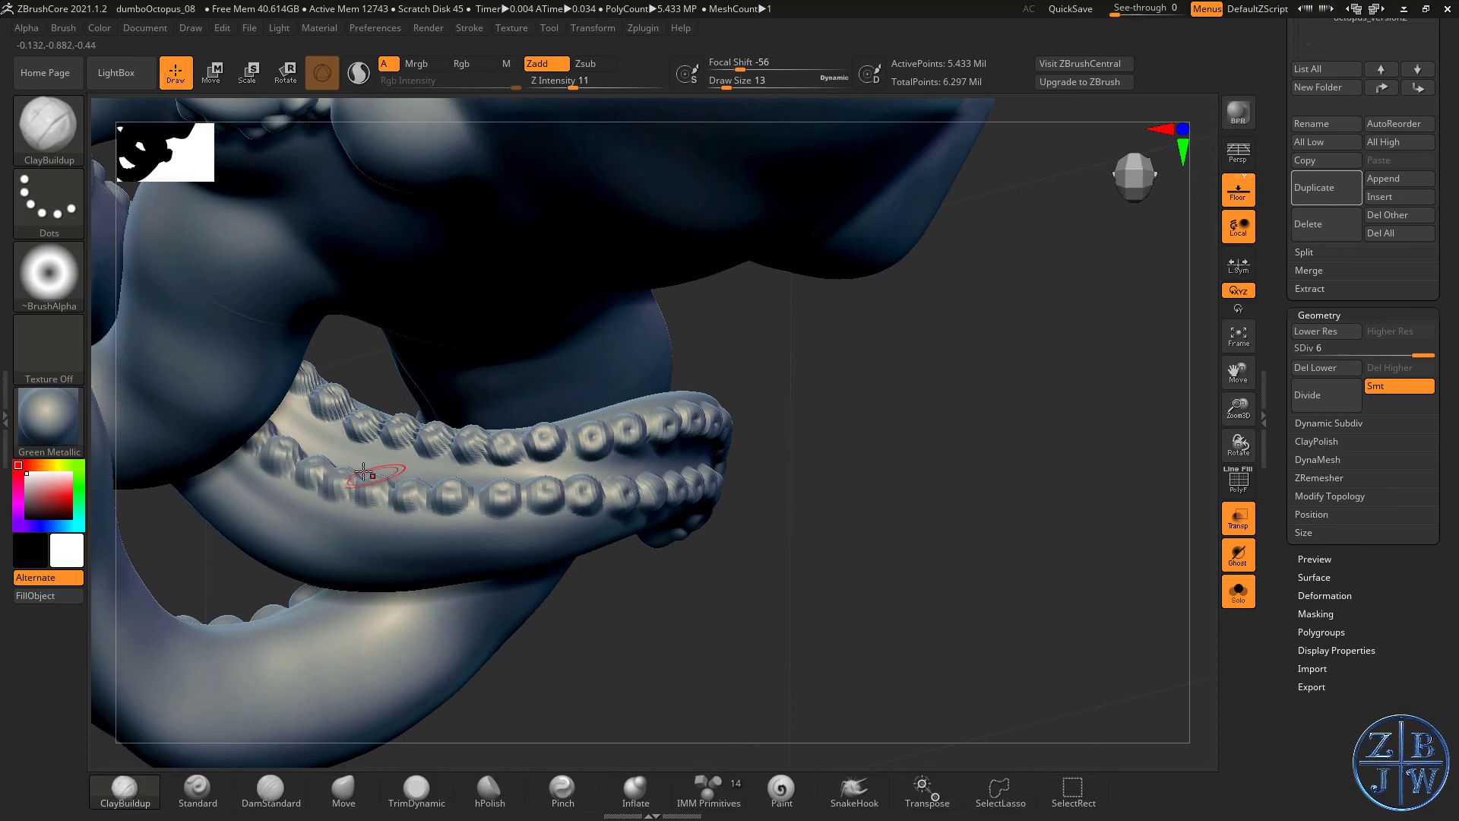
right_drag(667, 511, 950, 414)
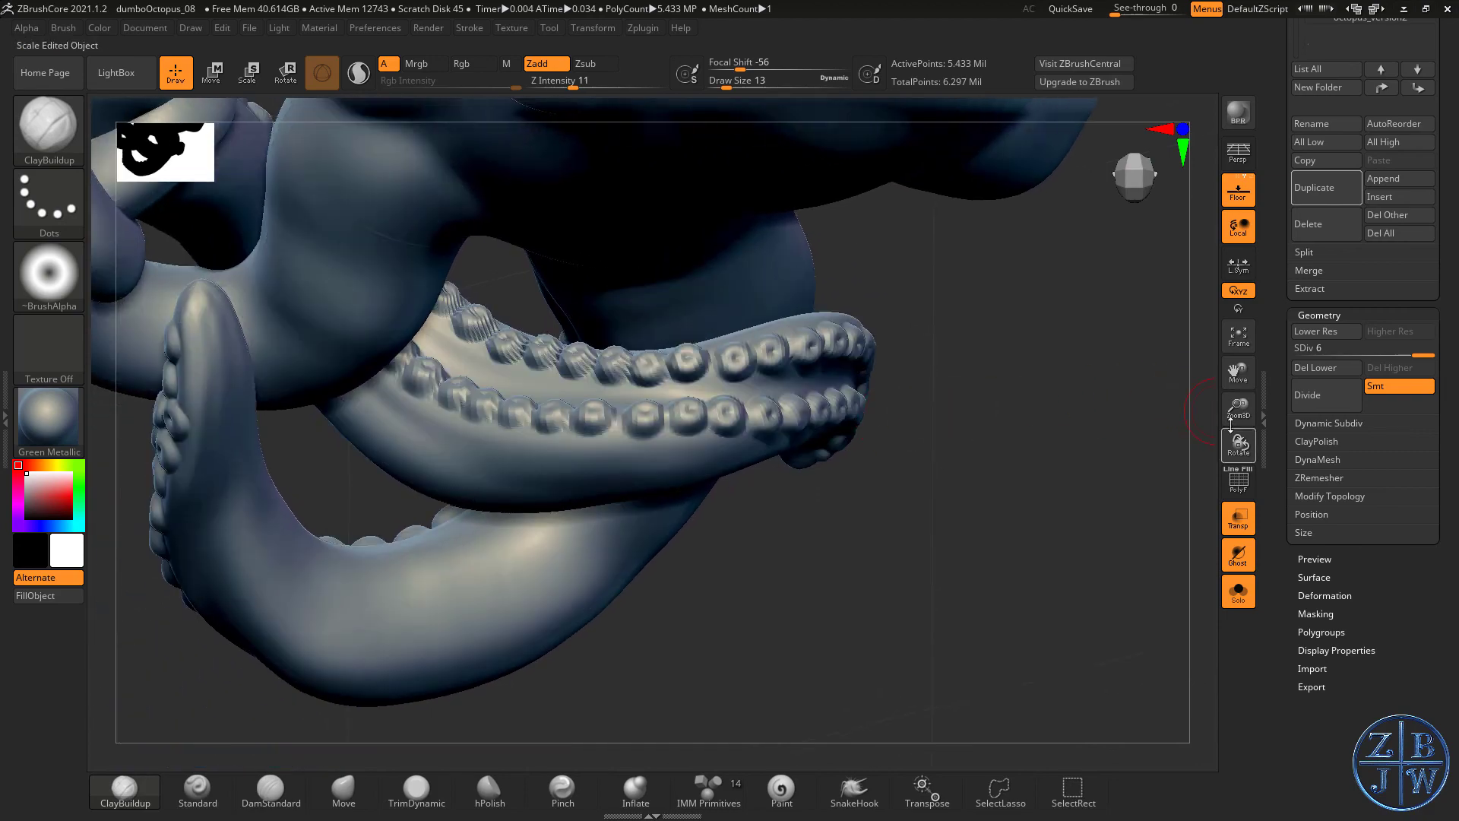
drag(1230, 424, 1185, 374)
right_drag(988, 364, 950, 411)
right_drag(889, 544, 875, 341)
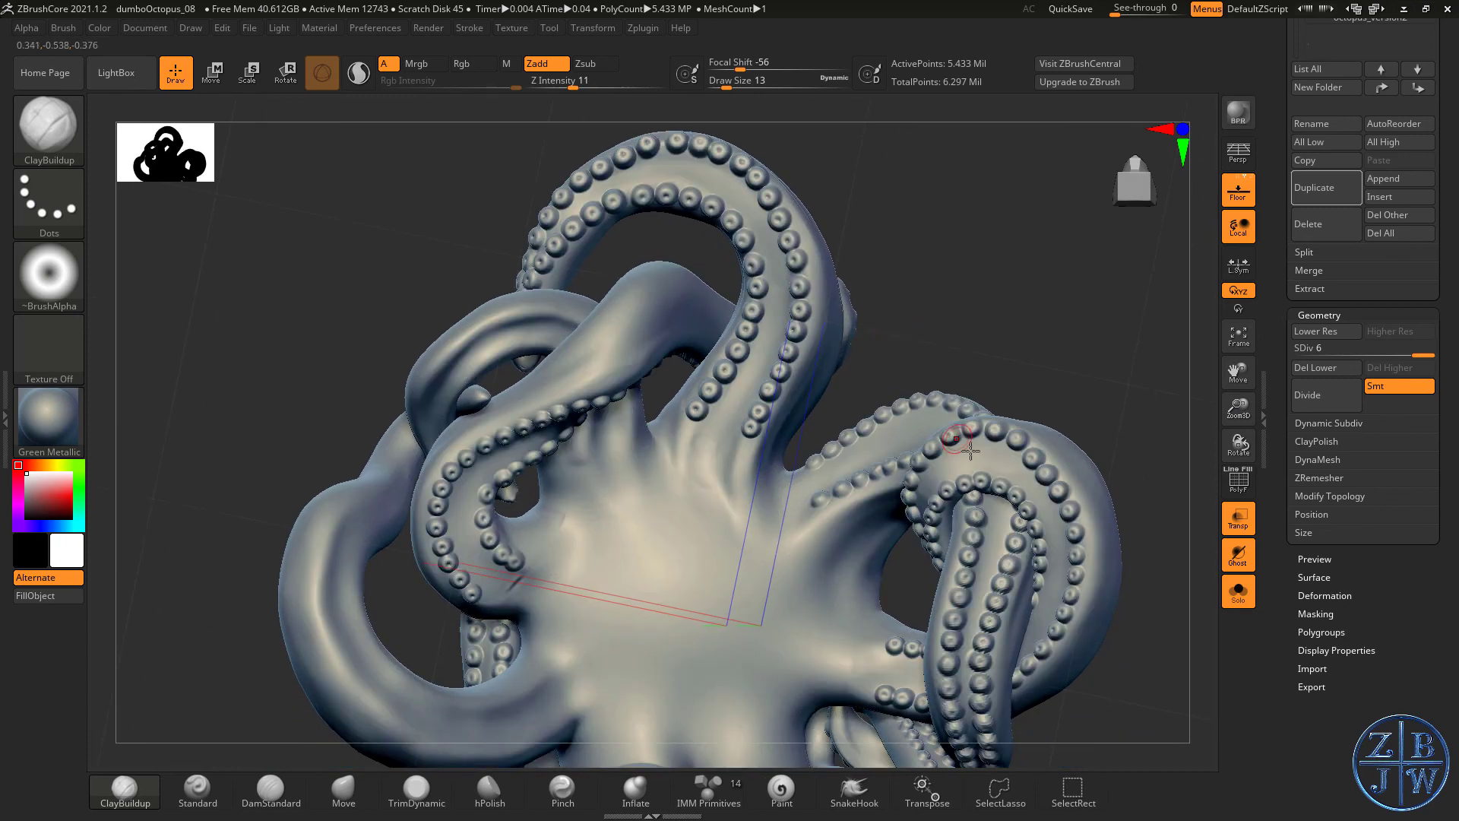
right_drag(971, 451, 1198, 368)
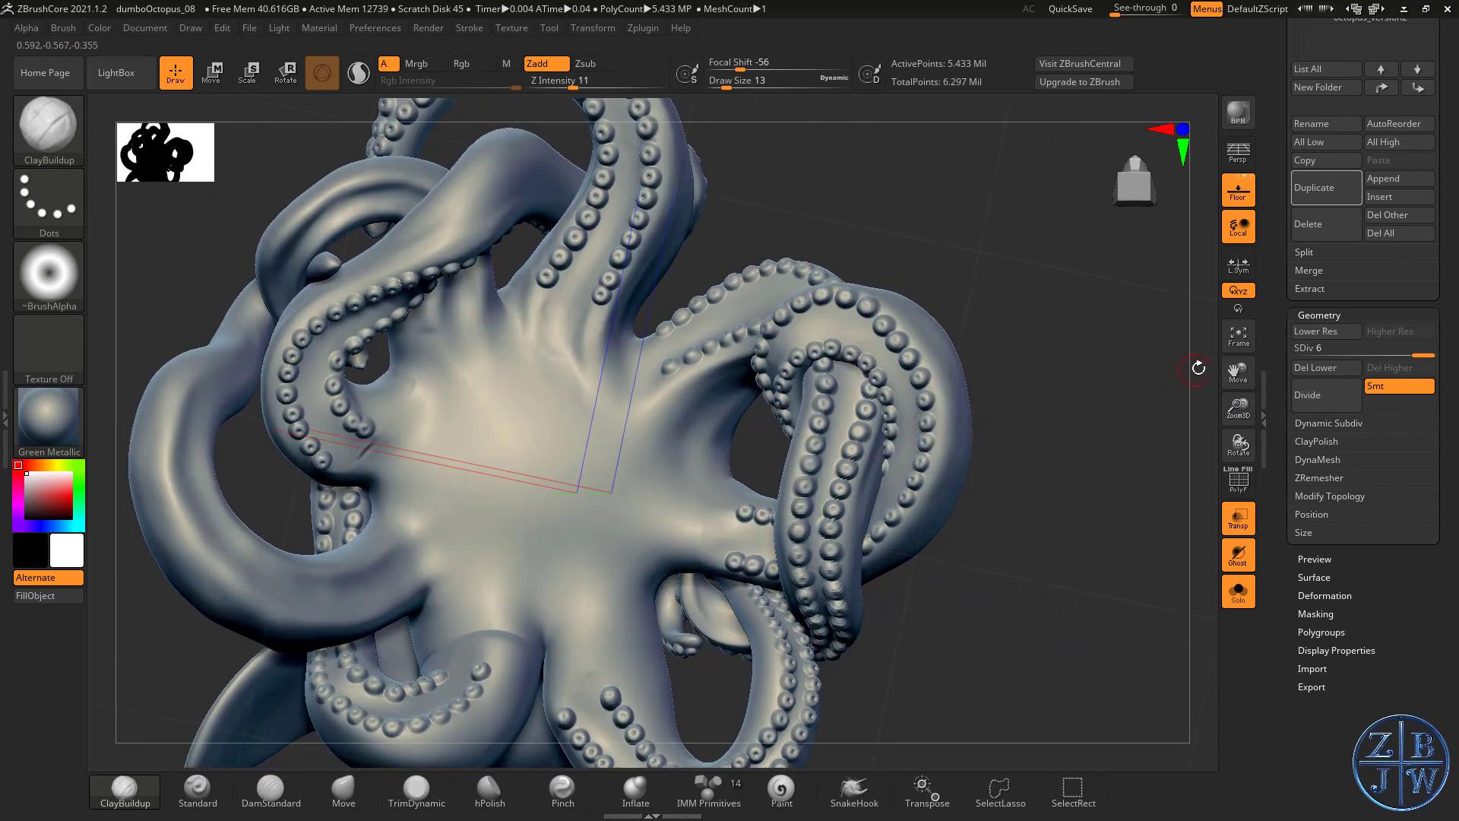
- Inspect the surface quality of the suckers on the overlapping tentacle loops up close, and compare them with the whole octopus
drag(1238, 420, 1241, 465)
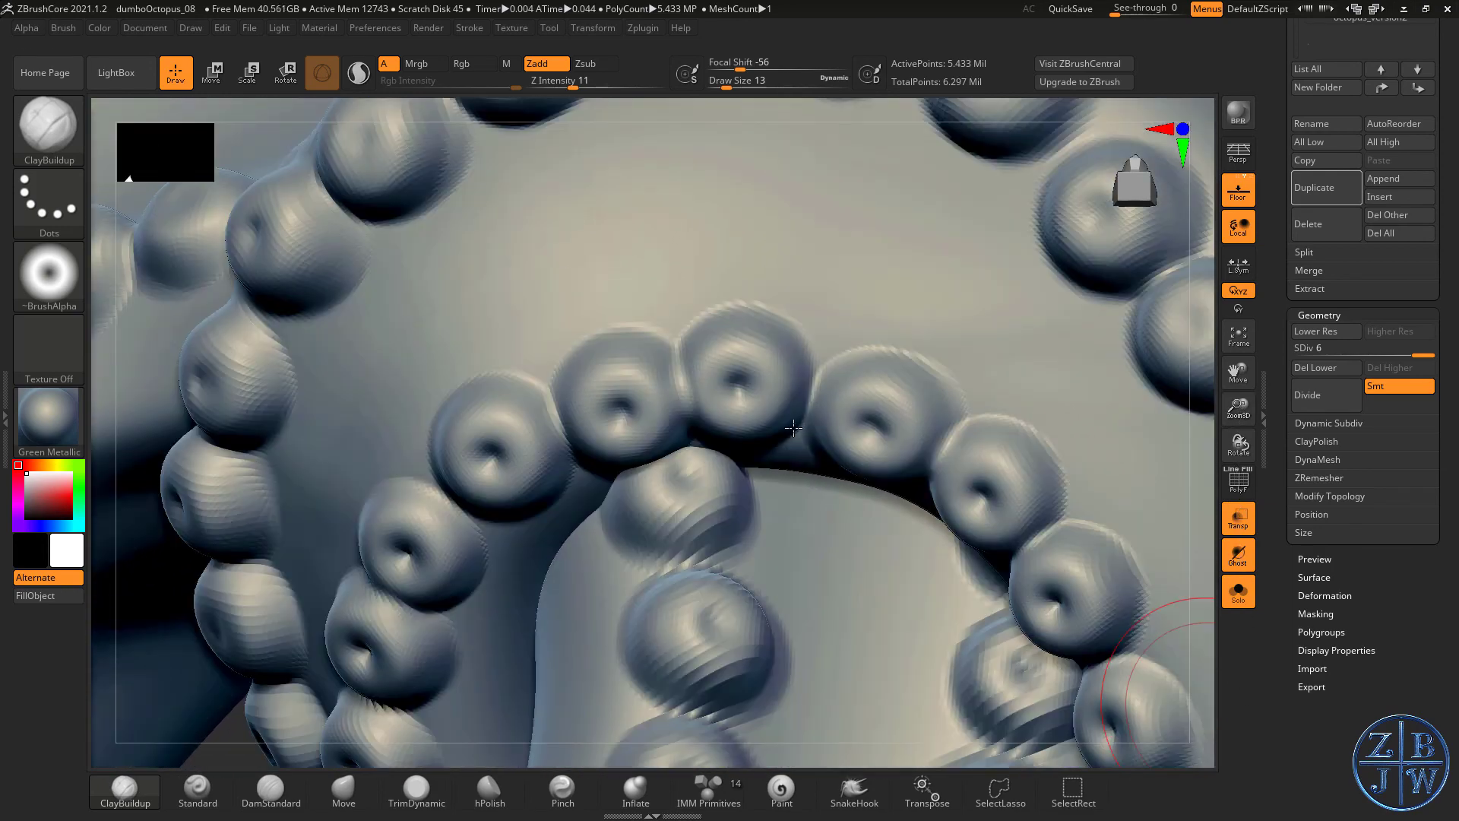
alt+right_drag(718, 460, 745, 563)
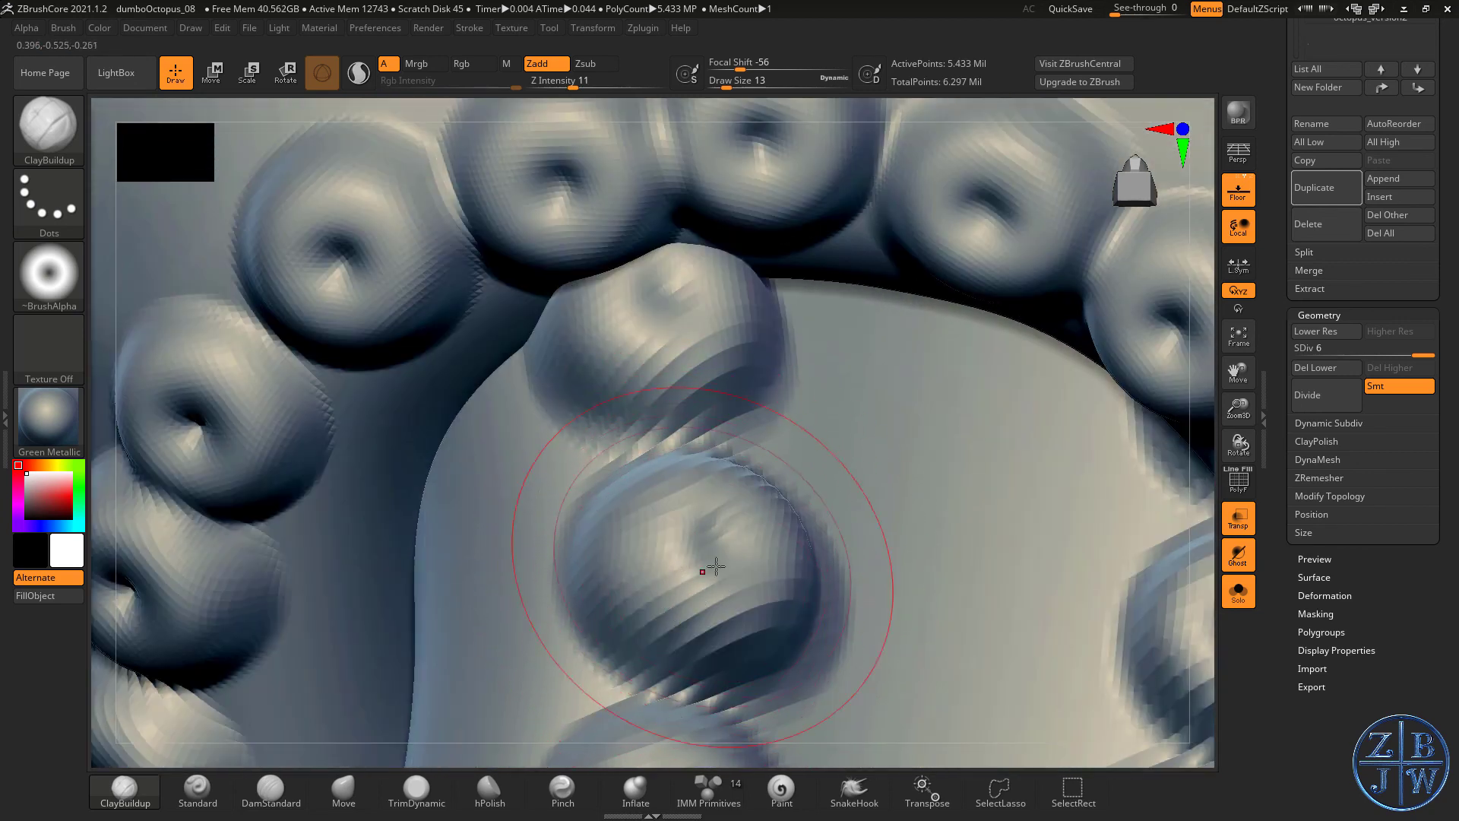
drag(1240, 410, 1245, 501)
drag(1239, 412, 1233, 339)
drag(1238, 416, 1161, 338)
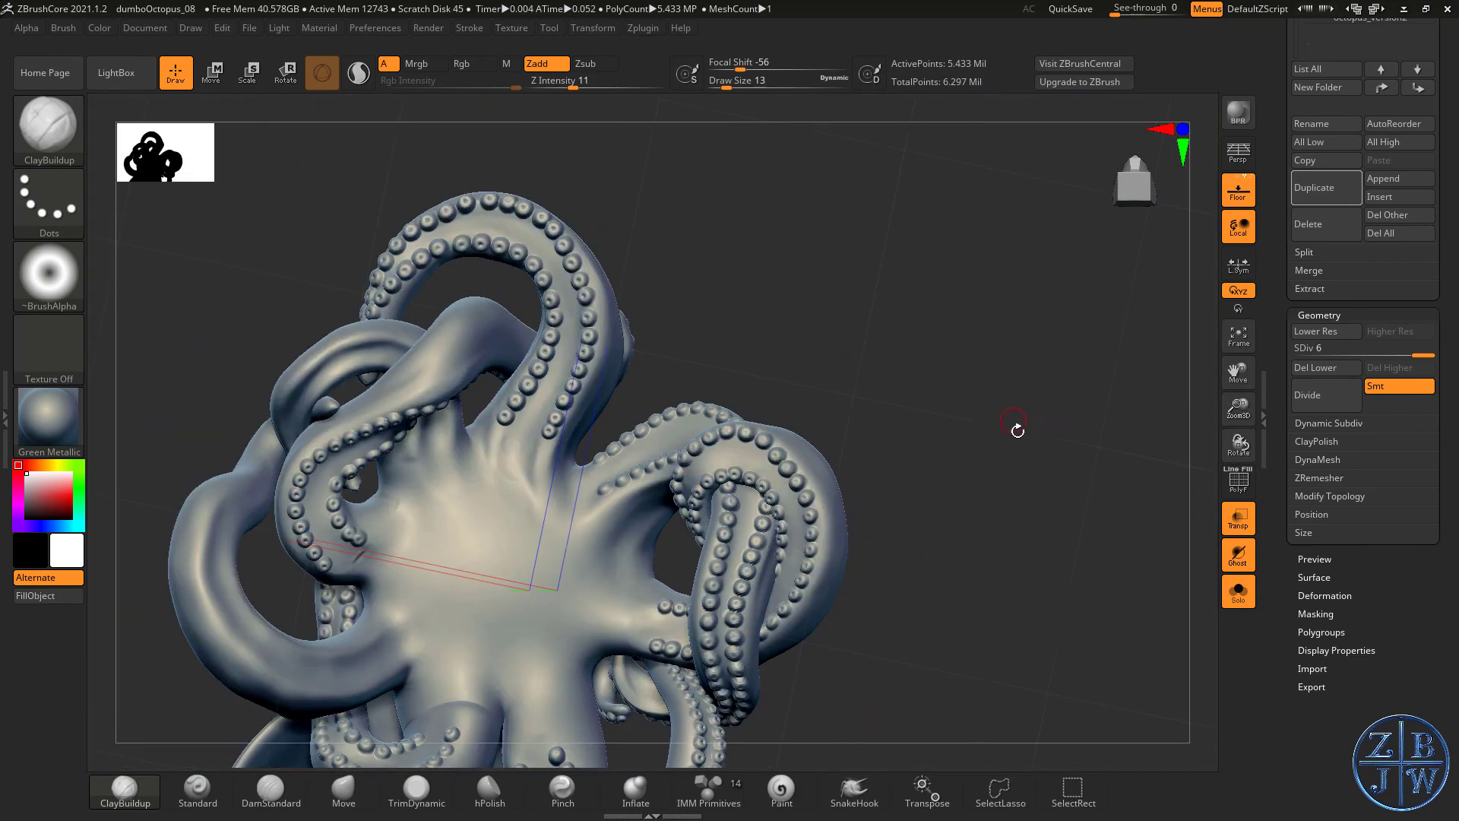
drag(1017, 430, 1030, 576)
drag(1239, 411, 1193, 342)
drag(957, 431, 1006, 302)
- Display the polygroups with PolyFrame, isolate the green tentacle that has no suckers, and turn PolyFrame off again
drag(1237, 403, 1243, 479)
click(1240, 480)
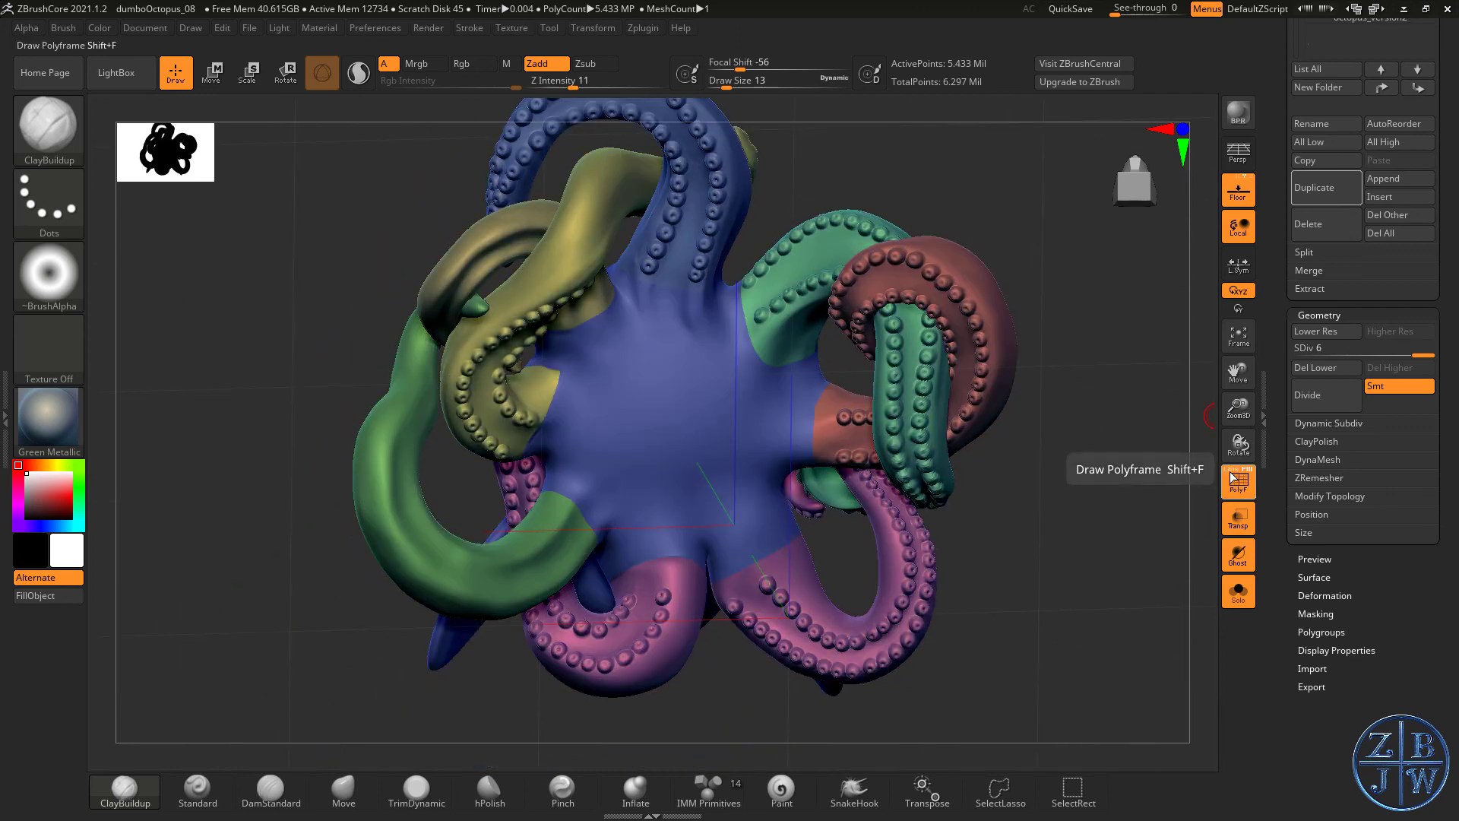
alt+drag(1028, 469, 1063, 476)
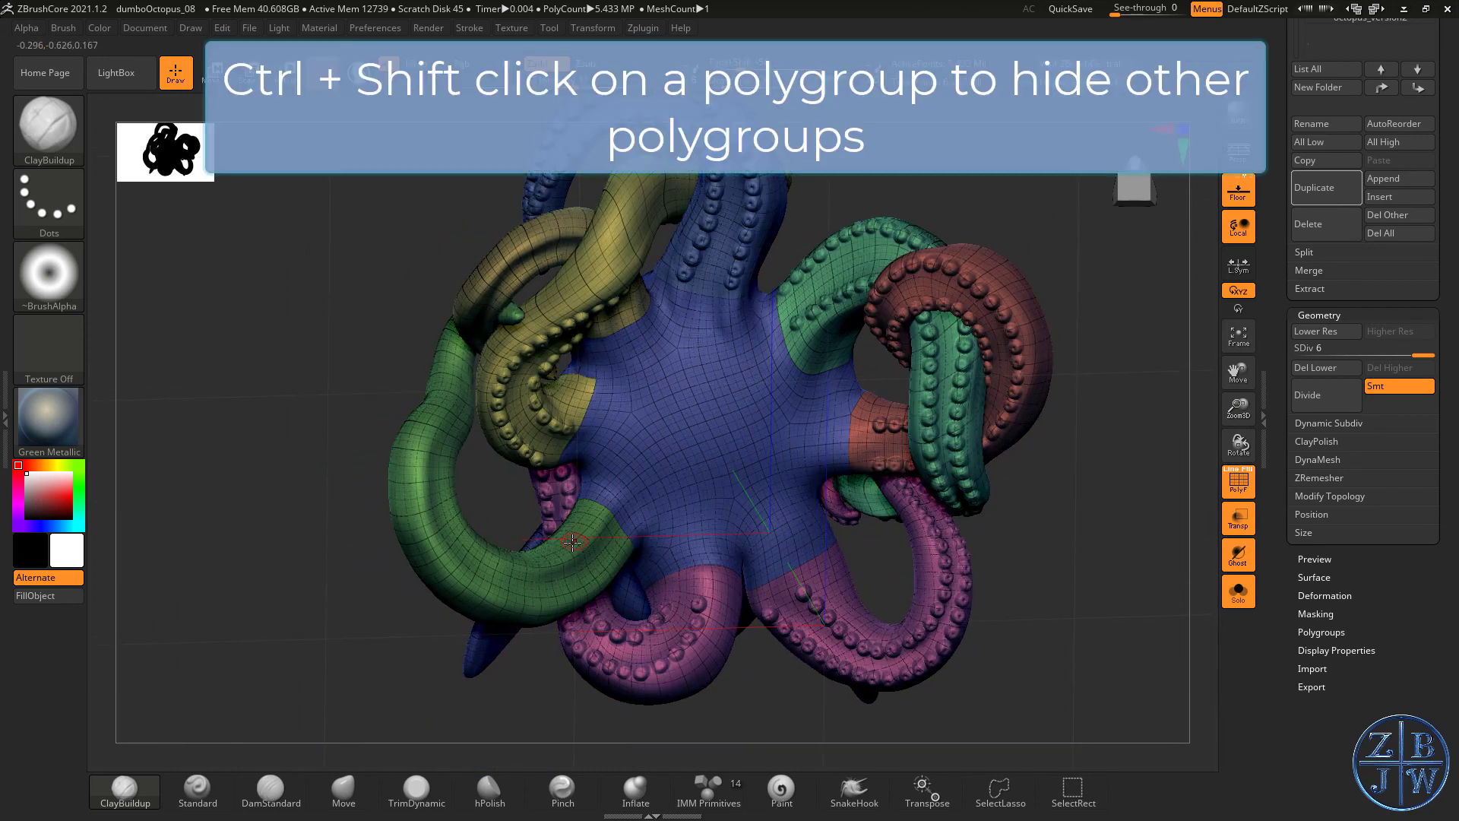
key(ctrl+shift)
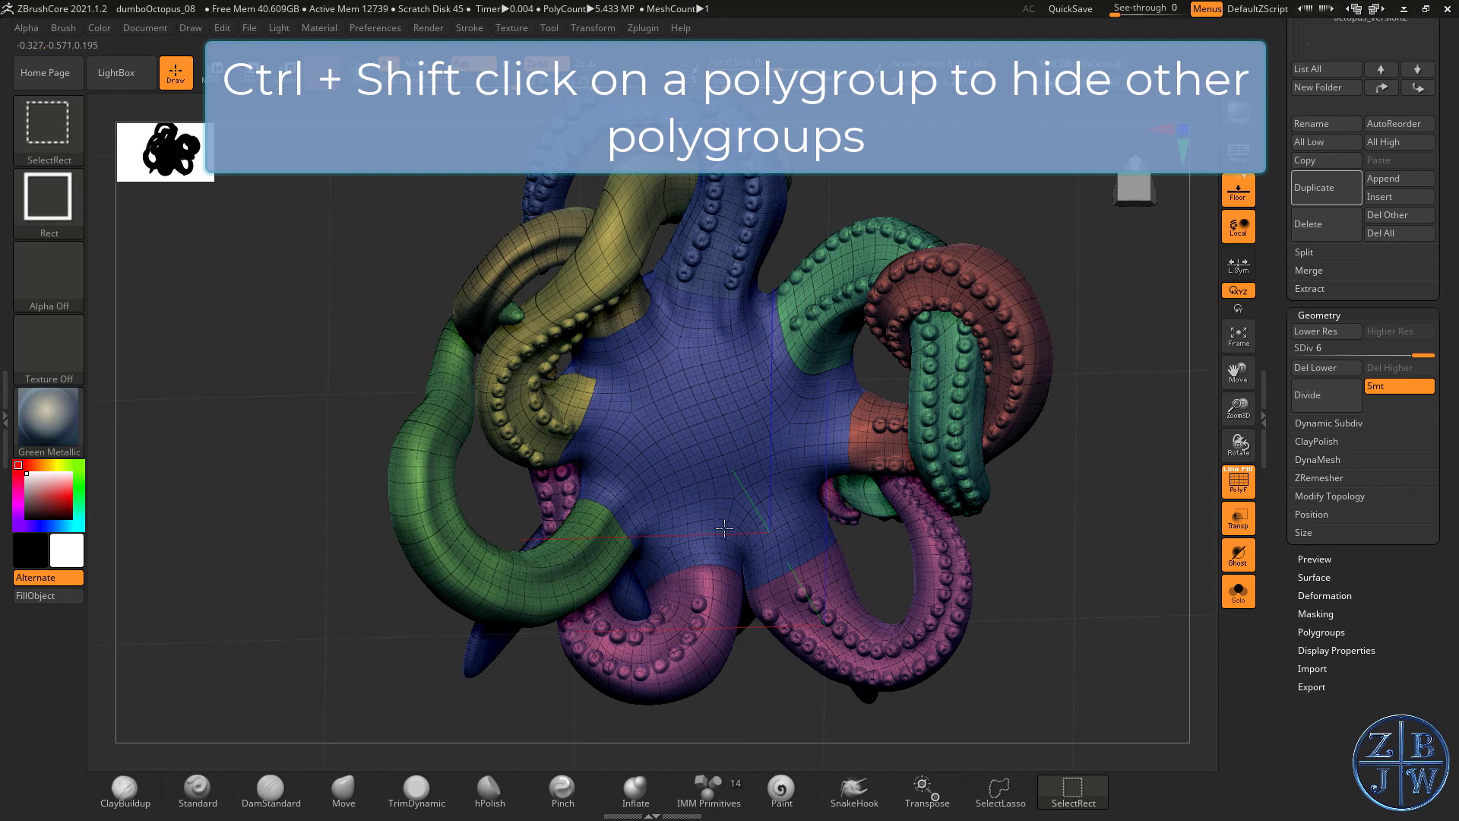
ctrl+shift+click(584, 543)
drag(1116, 485, 985, 472)
click(1238, 481)
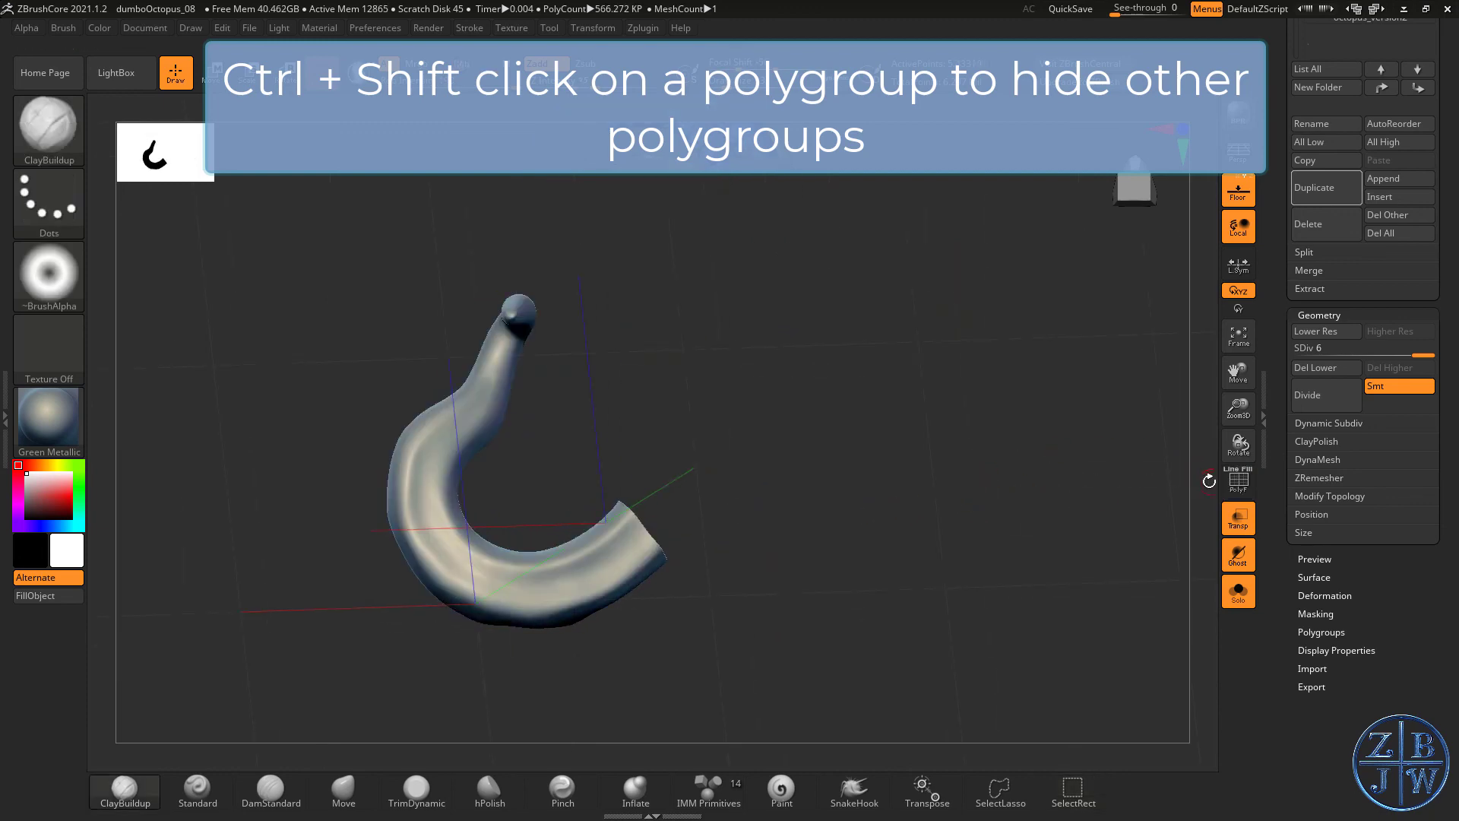
drag(872, 480, 800, 492)
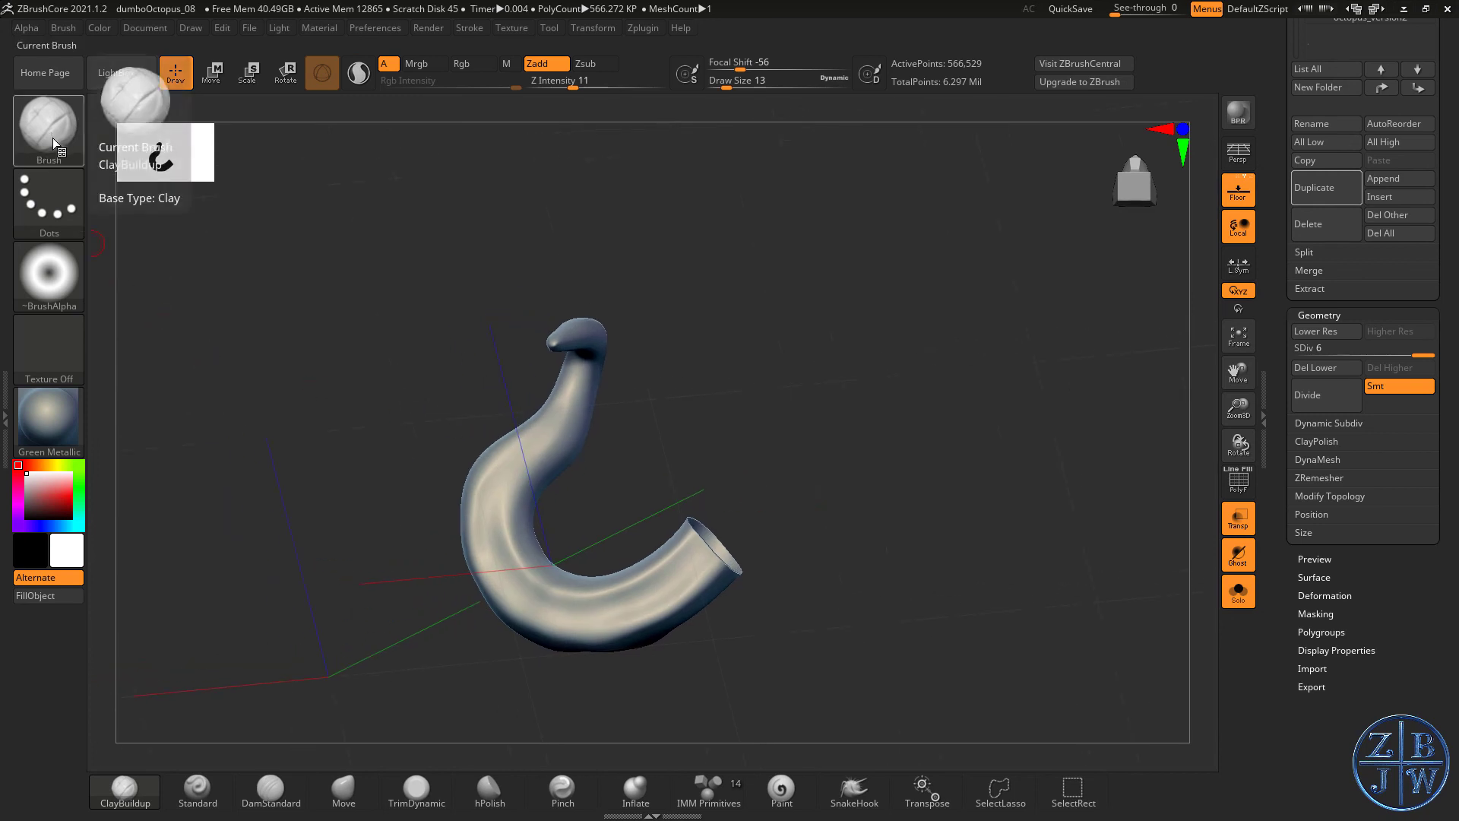
- Stamp ClayBuildup suckers with the Dots stroke at draw size 13, starting the inner row at the isolated tentacle's open end
click(68, 272)
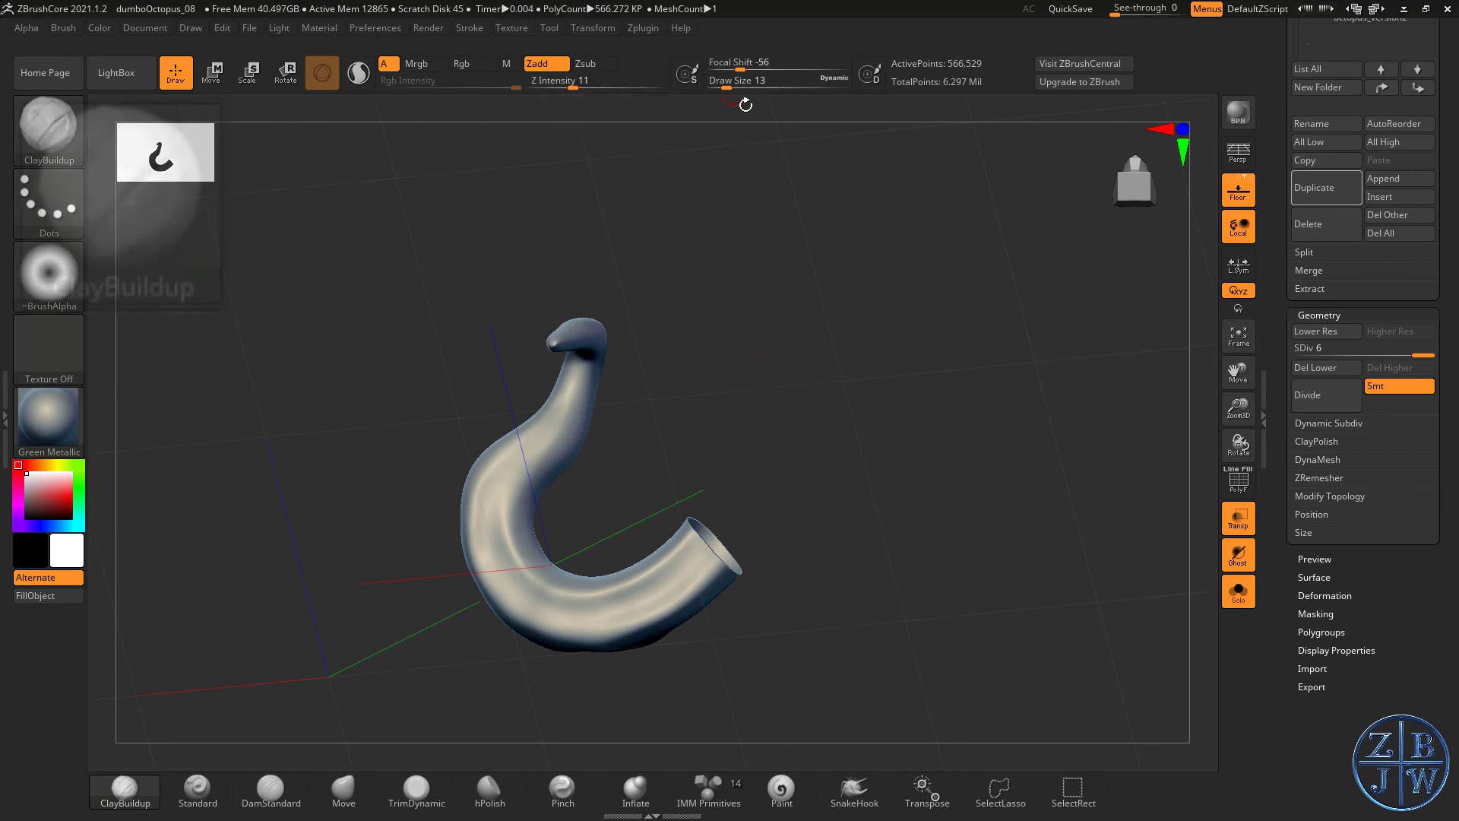
mouse_move(751, 285)
ctrl+right_down()
mouse_move(925, 469)
mouse_move(766, 368)
mouse_move(747, 435)
ctrl+right_up()
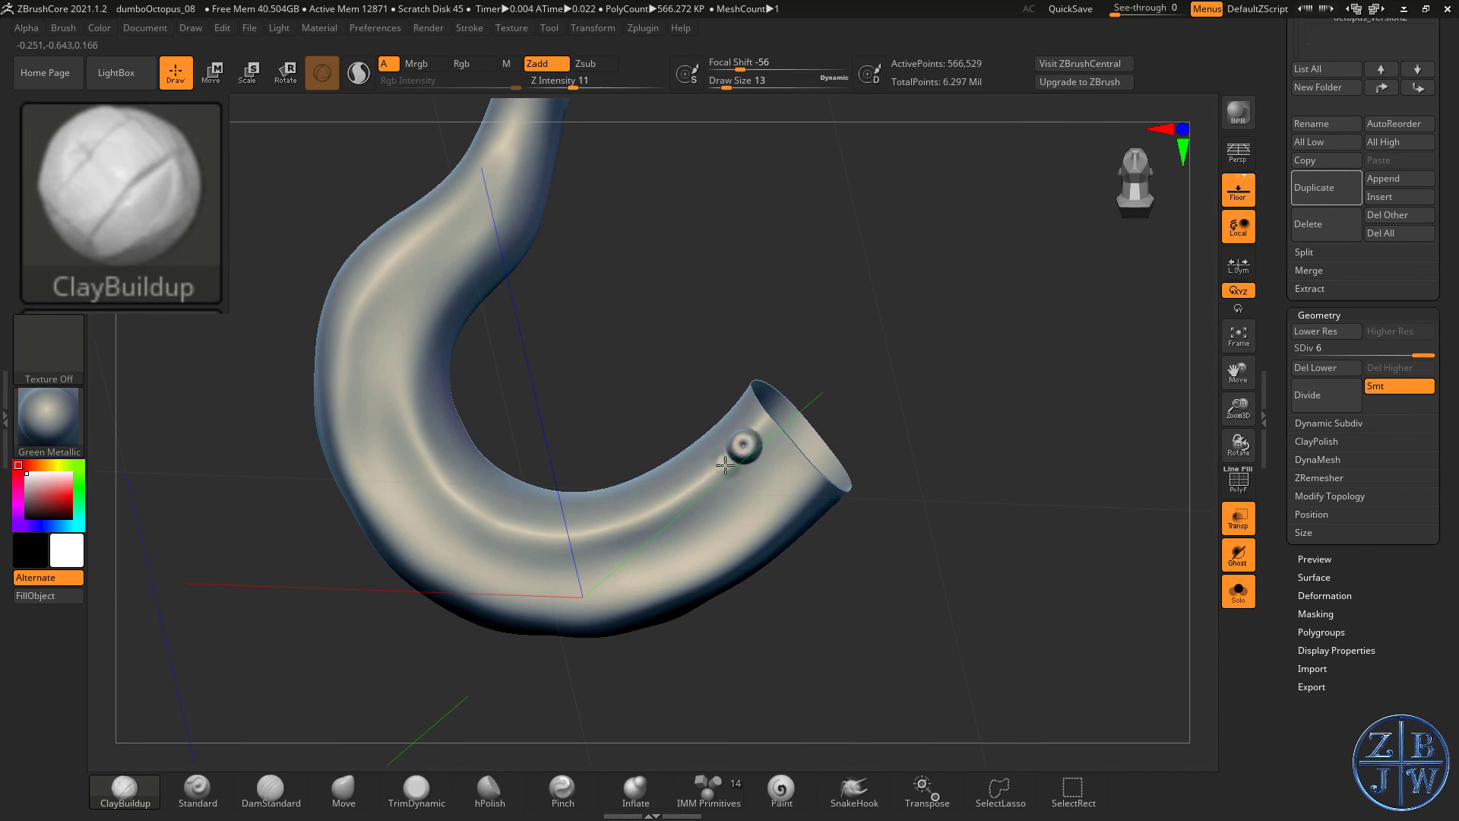
click(690, 485)
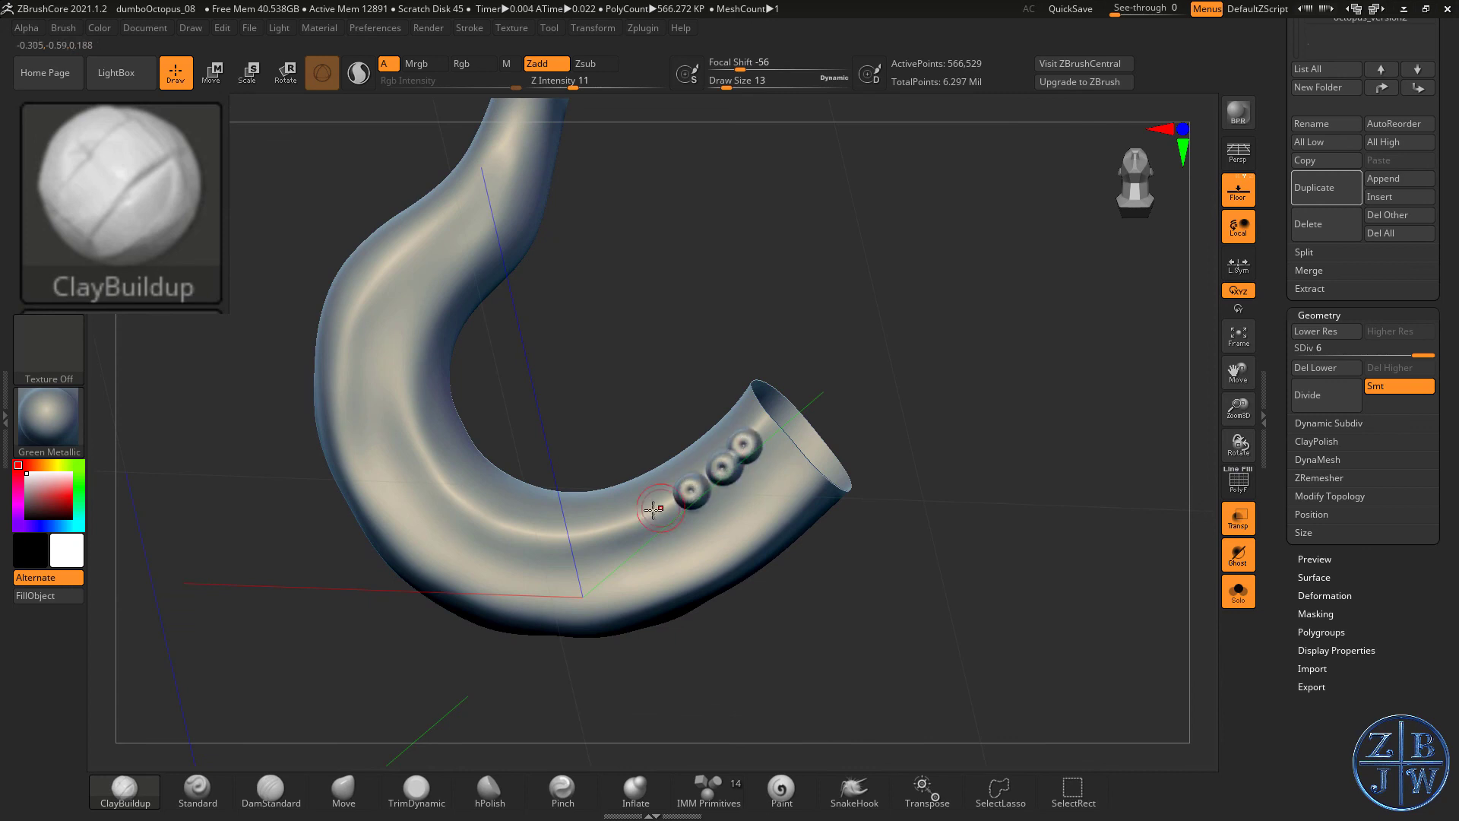
click(659, 508)
click(623, 525)
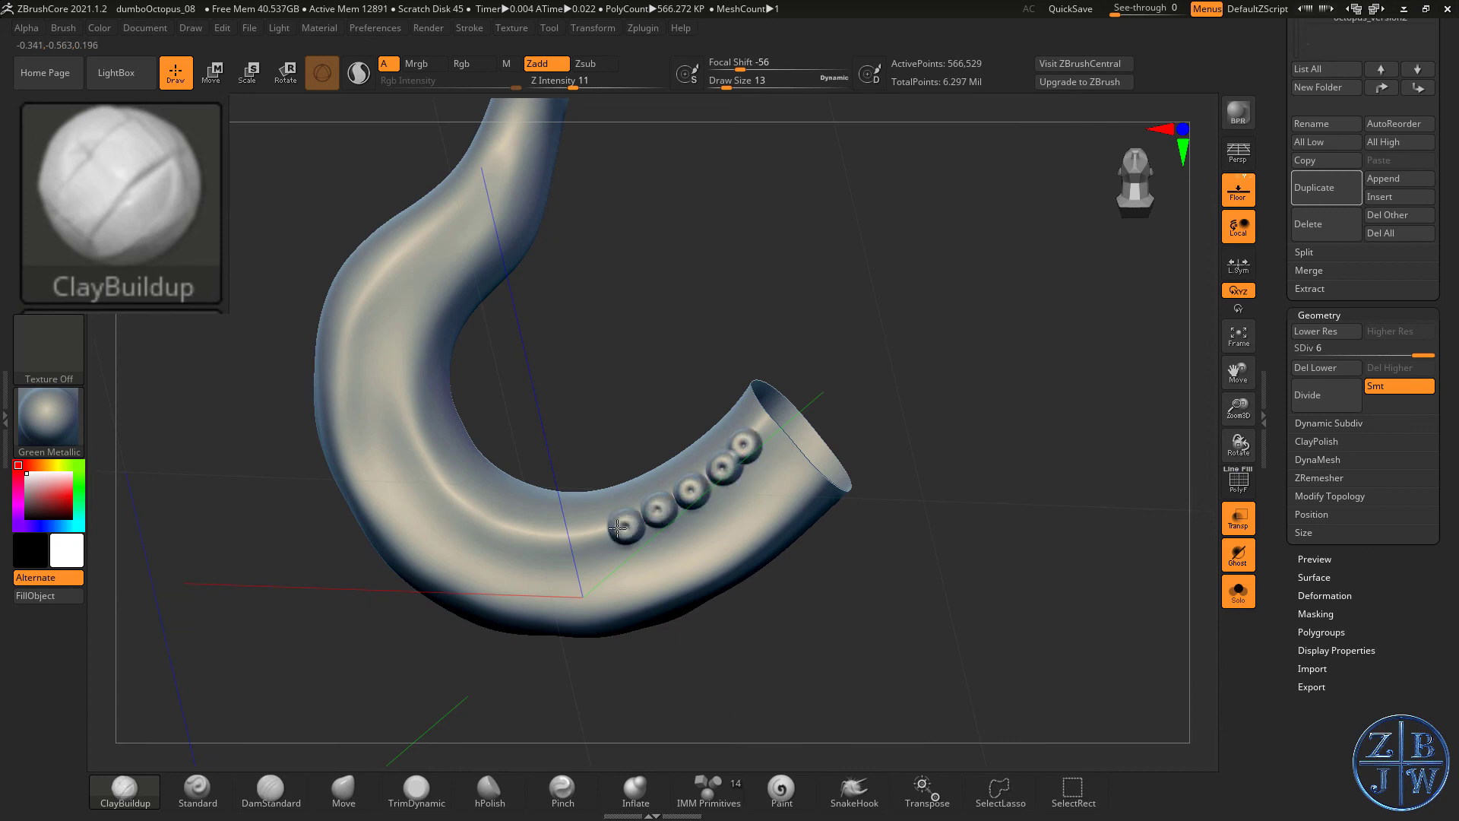
click(582, 531)
- Continue the inner row of evenly spaced suckers around the tentacle's large bend
alt+right_drag(582, 531, 592, 561)
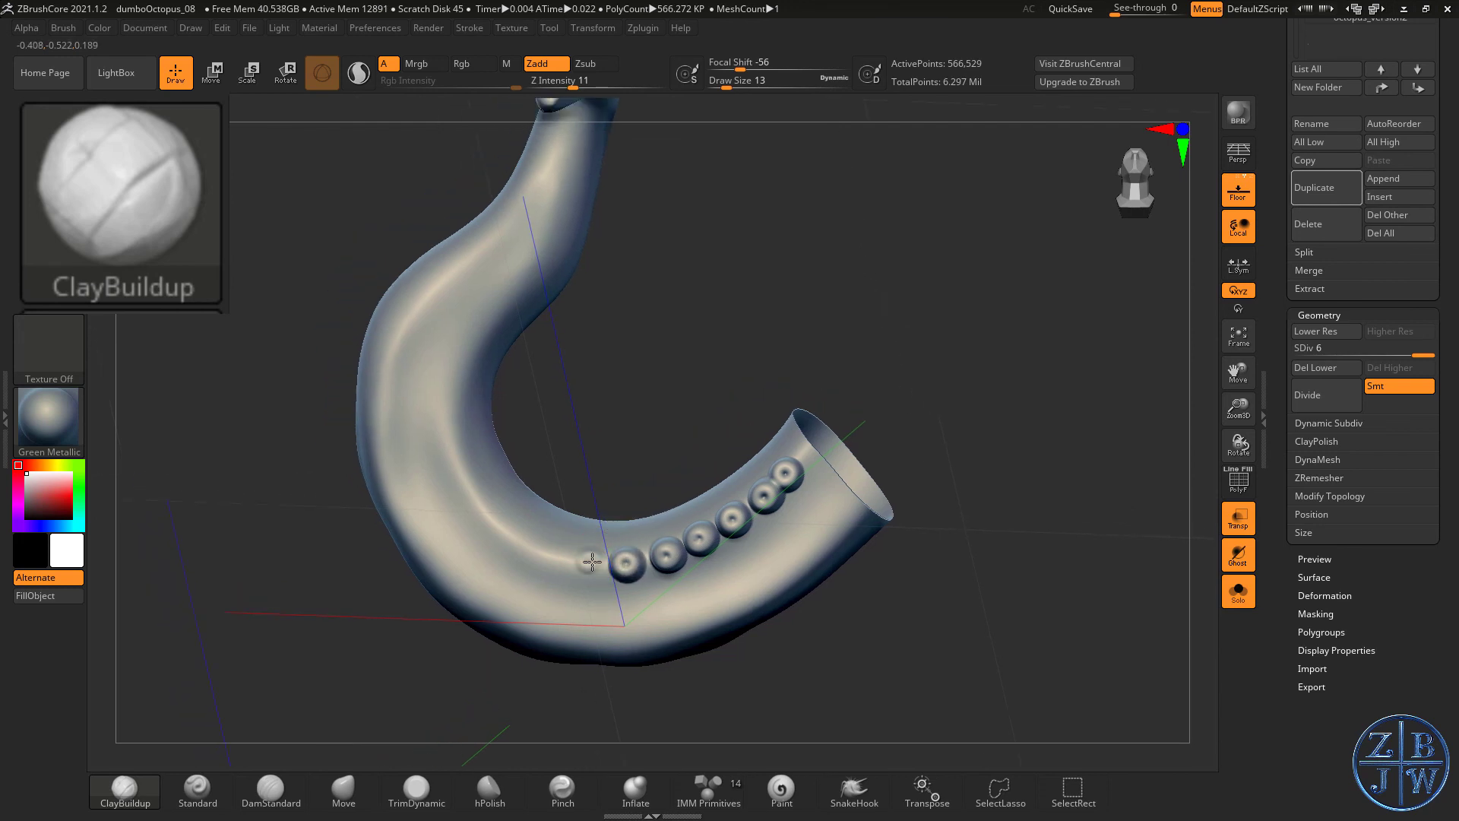
click(557, 556)
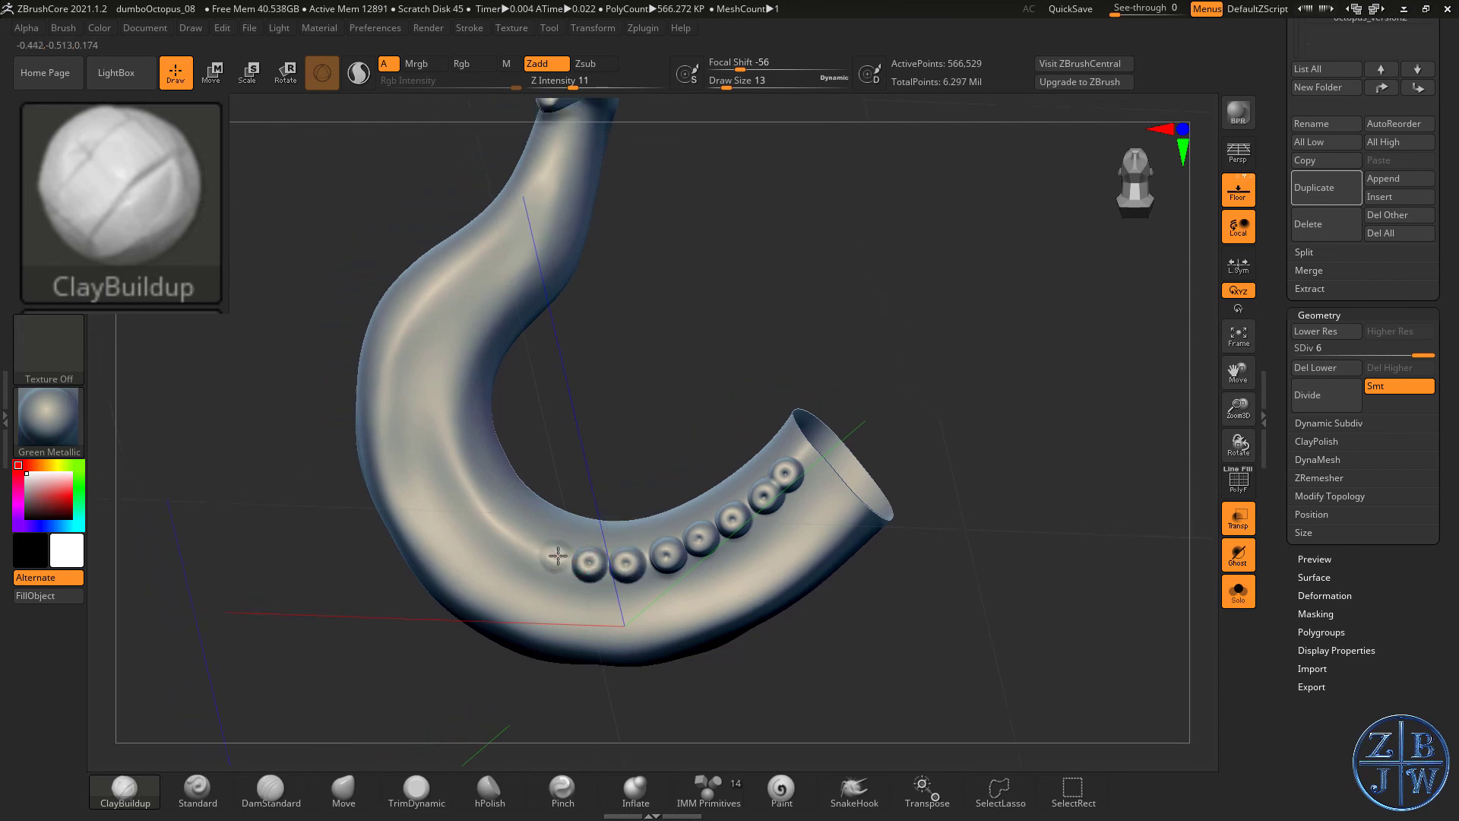
click(520, 541)
click(488, 522)
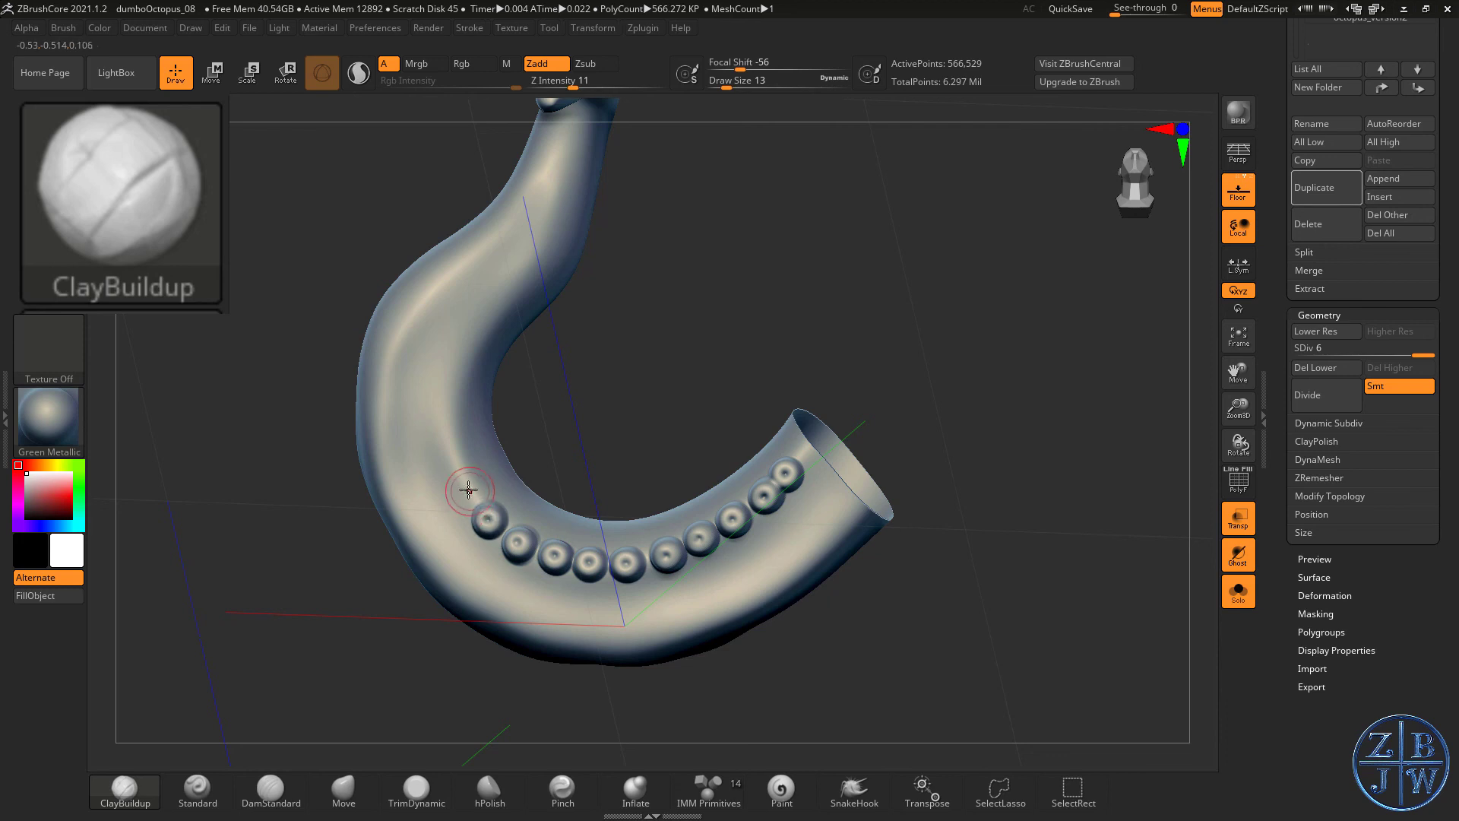
click(469, 491)
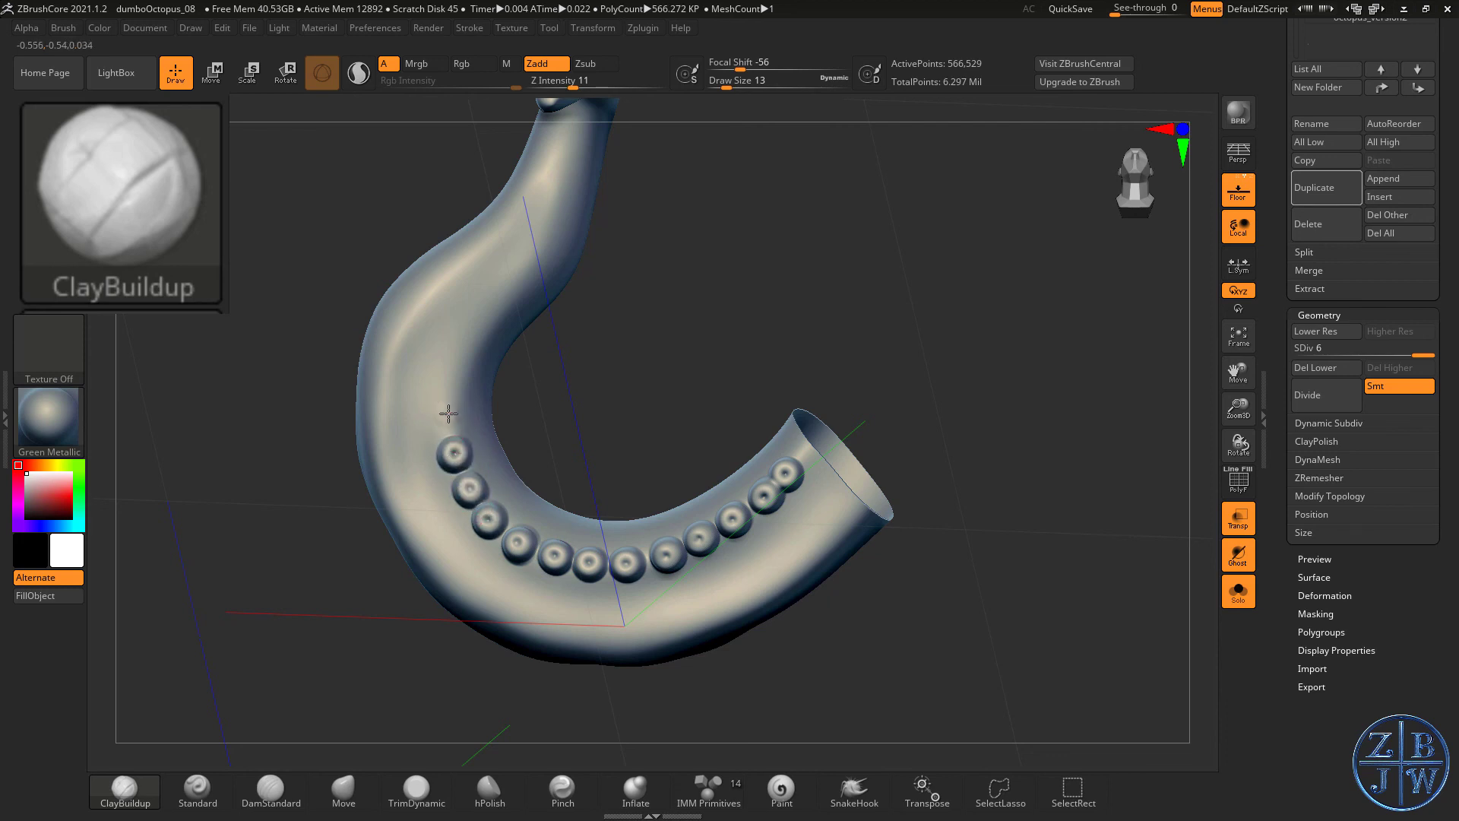
- Undo the sucker placed too far from the row and continue stamping closely spaced suckers up the tentacle's narrowing part
alt+right_drag(472, 364, 450, 469)
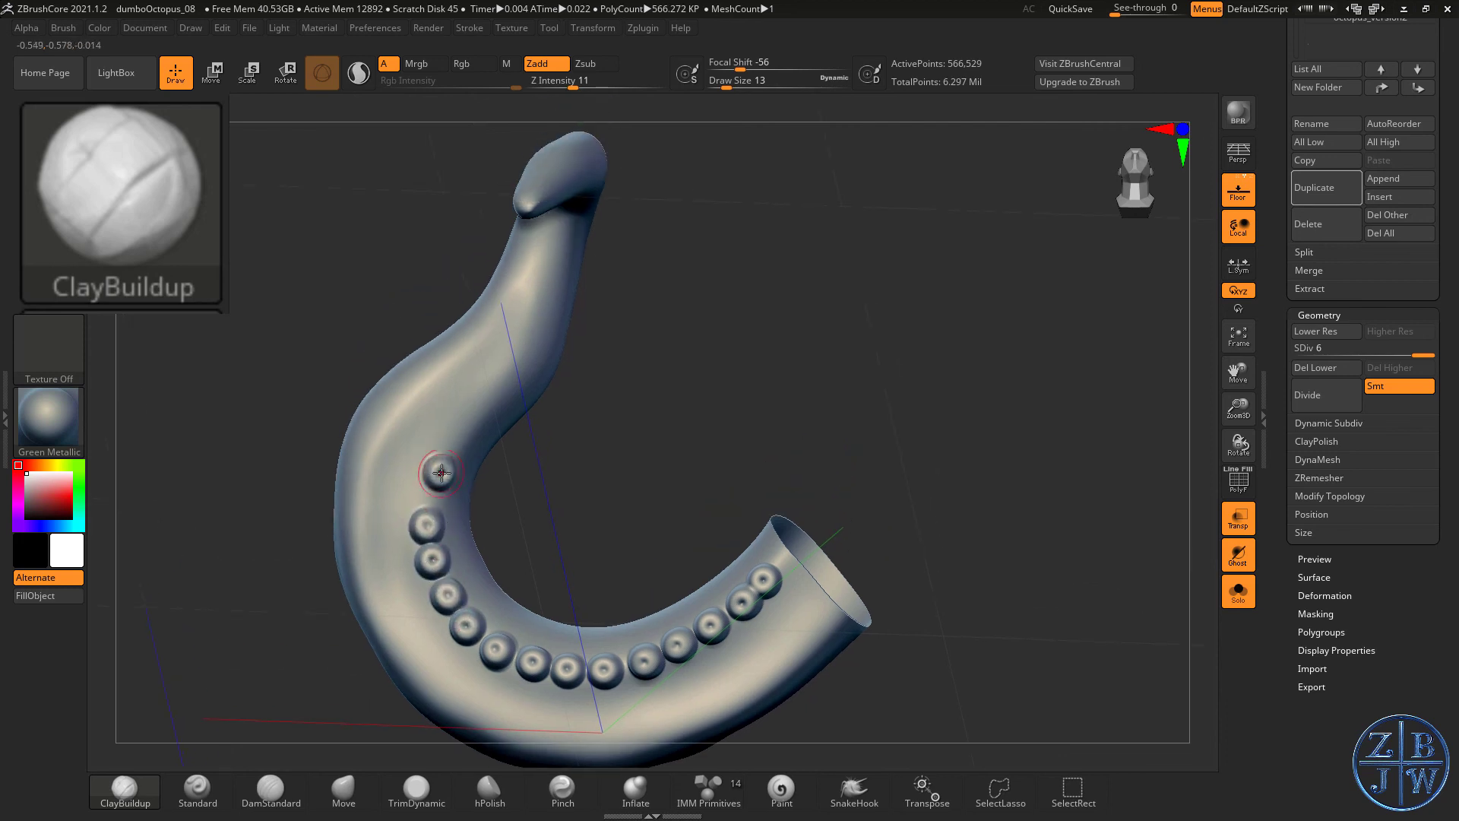
key(ctrl+z)
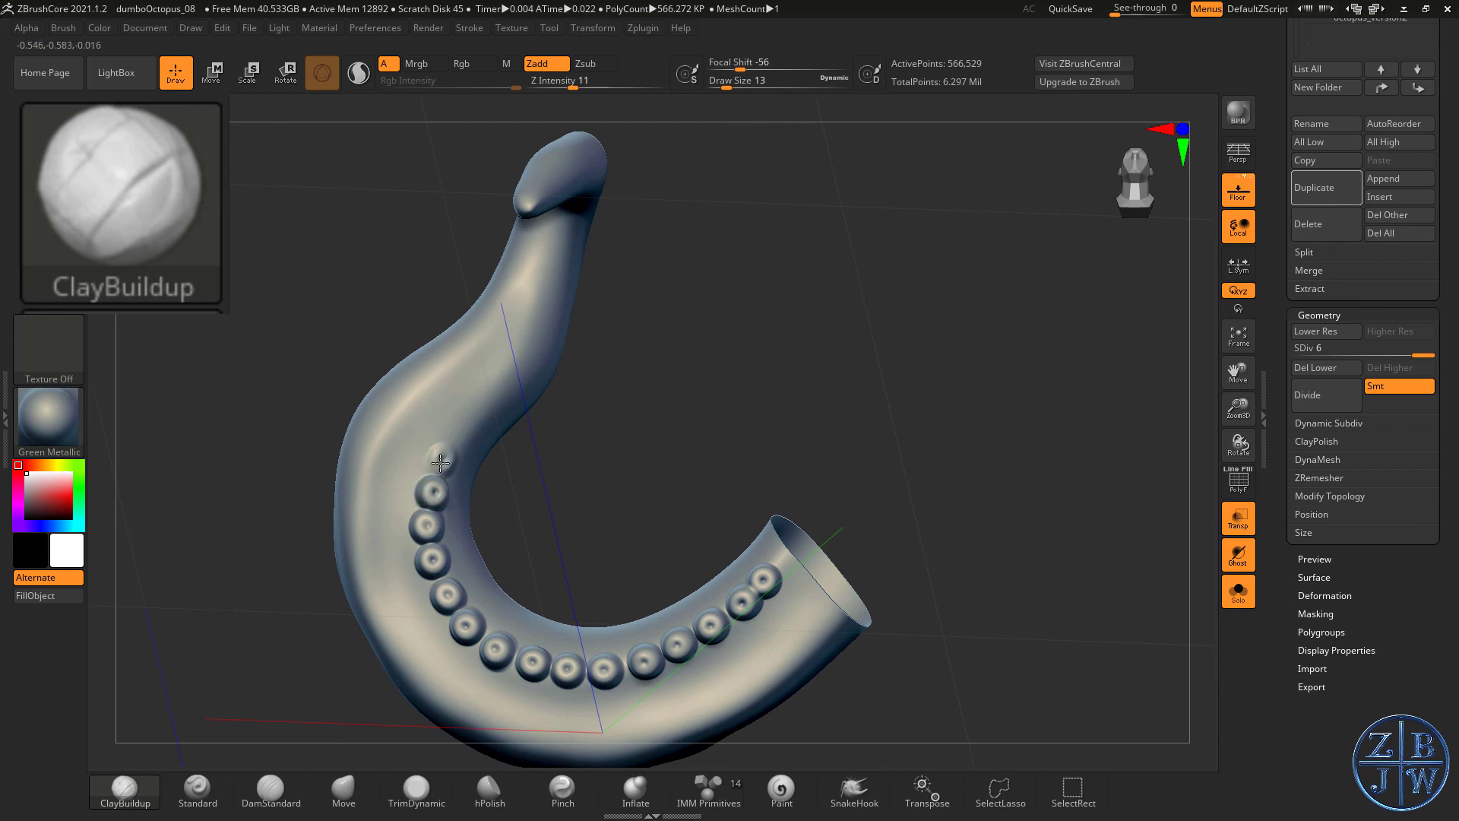
click(440, 461)
drag(557, 439, 482, 512)
right_drag(503, 481, 501, 482)
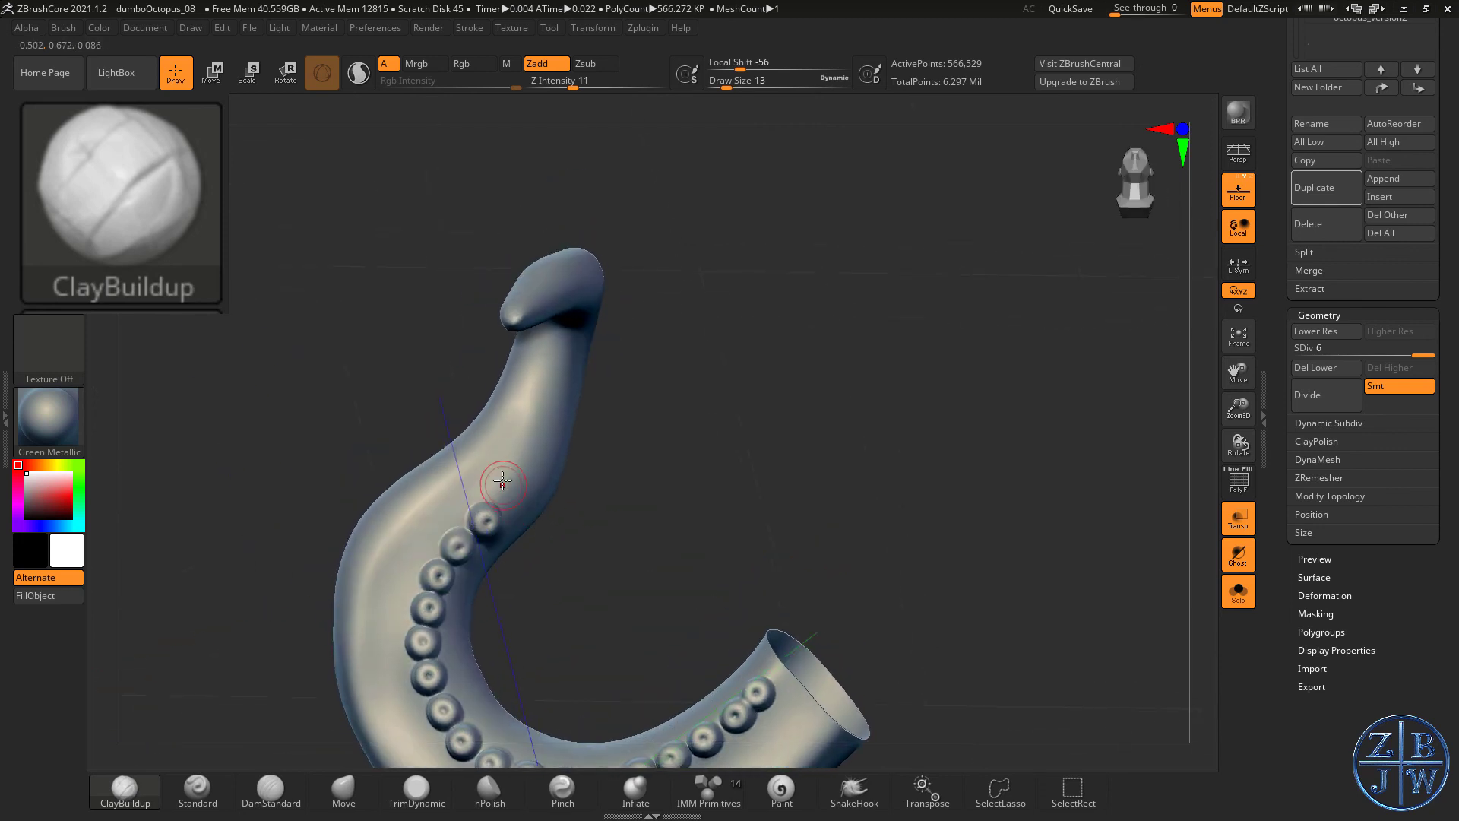
click(502, 483)
drag(592, 411, 487, 527)
drag(555, 494, 573, 451)
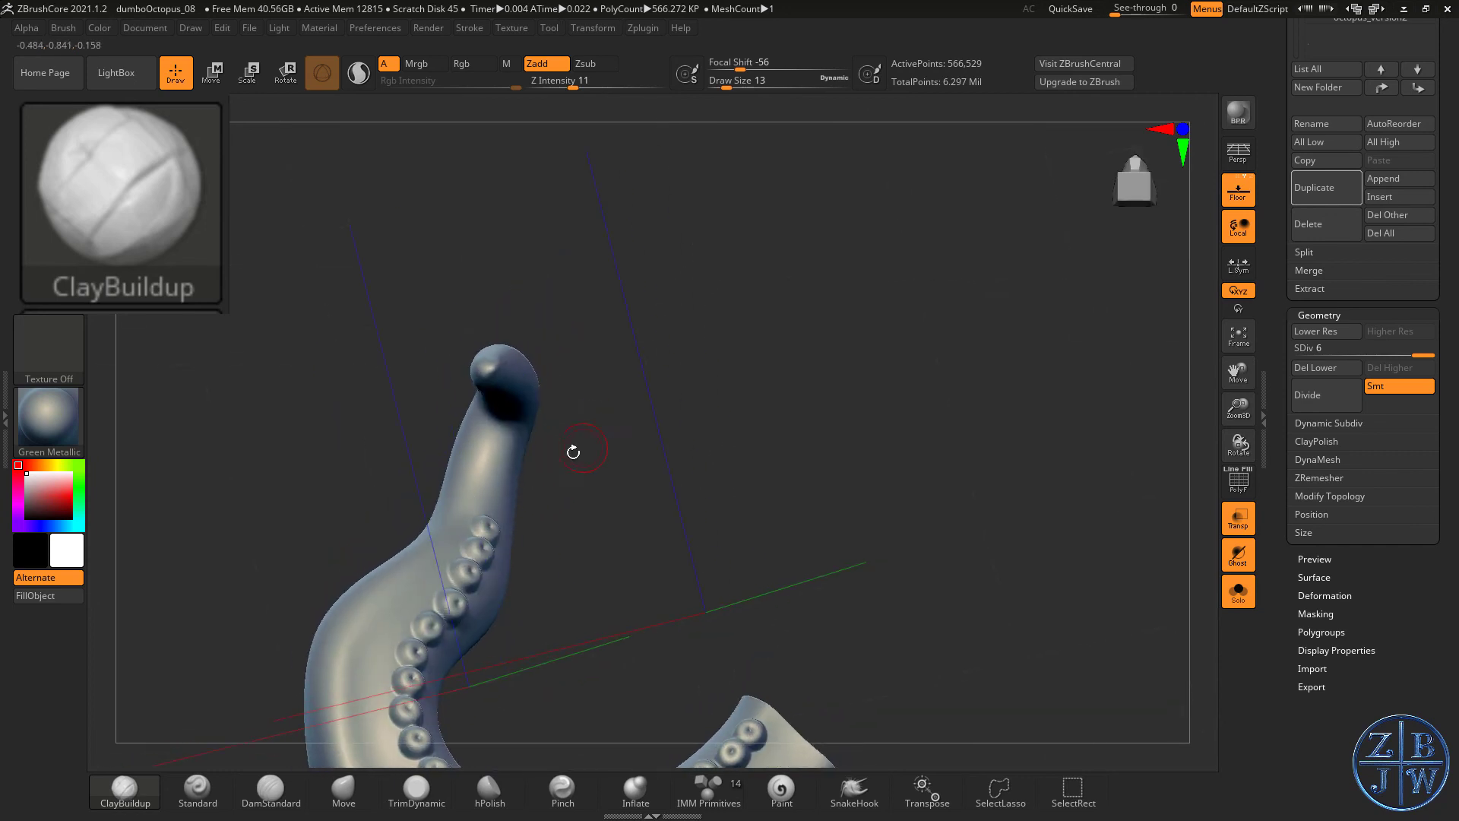
- Stamp further suckers towards the tentacle's tip, adjusting the draw size for the narrower surface
click(491, 498)
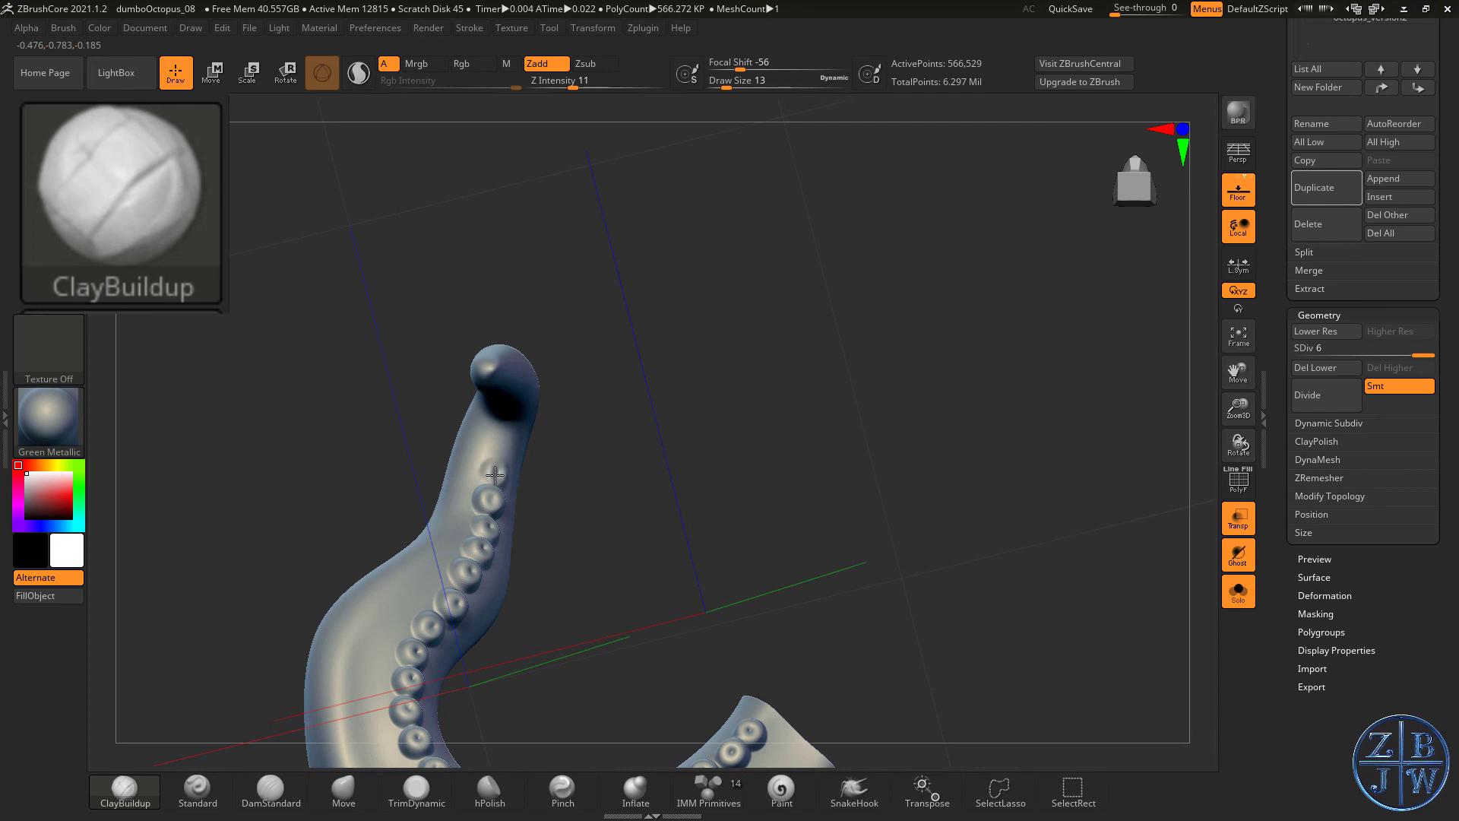
drag(539, 448, 600, 387)
key(s)
drag(601, 387, 566, 402)
key(ctrl)
key(s)
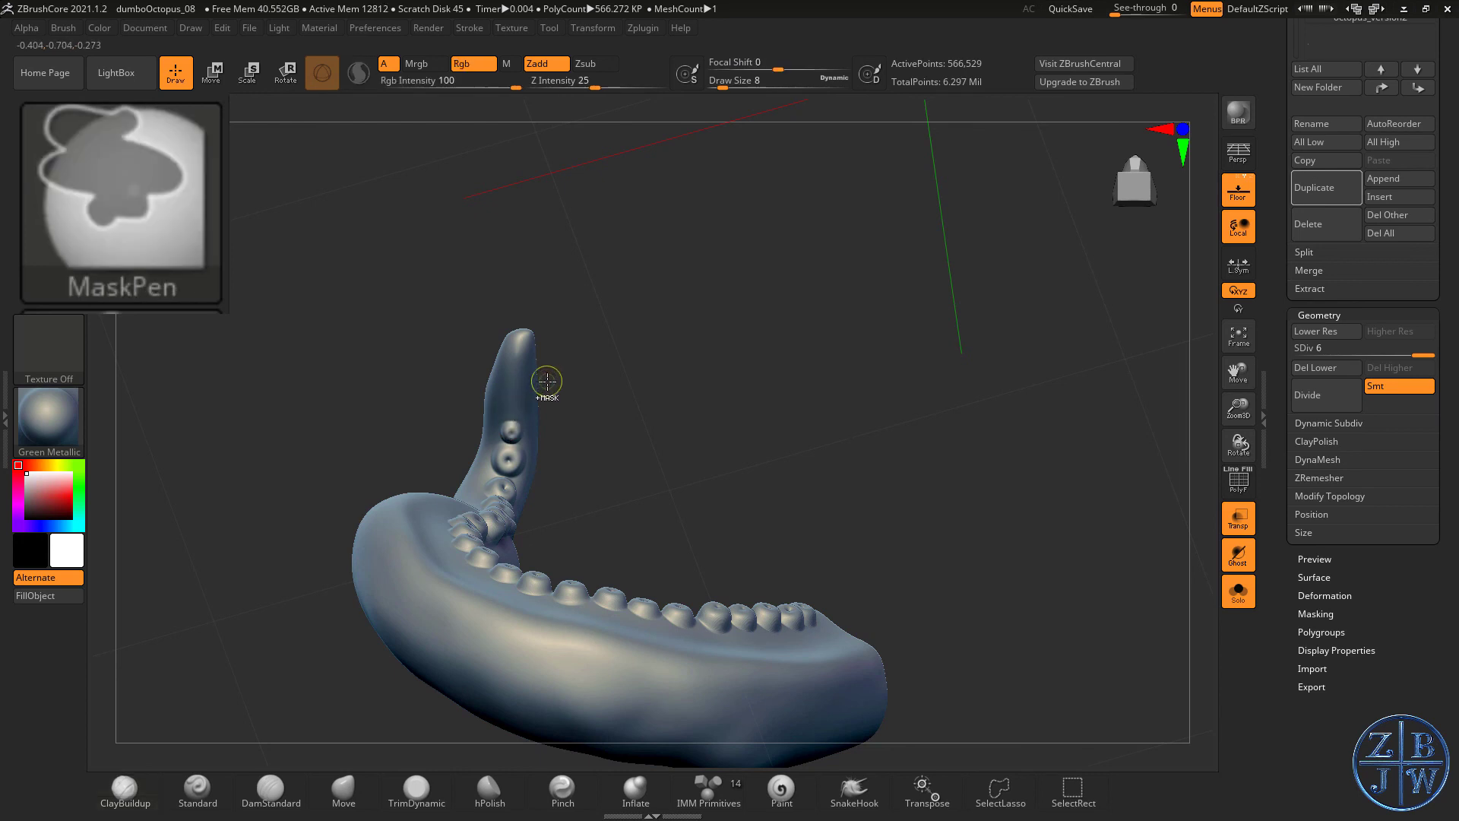
- Undo the last sucker near the tip, set the draw size to 12 and stamp it again
key(ctrl+z)
key(s)
drag(587, 362, 596, 363)
click(516, 430)
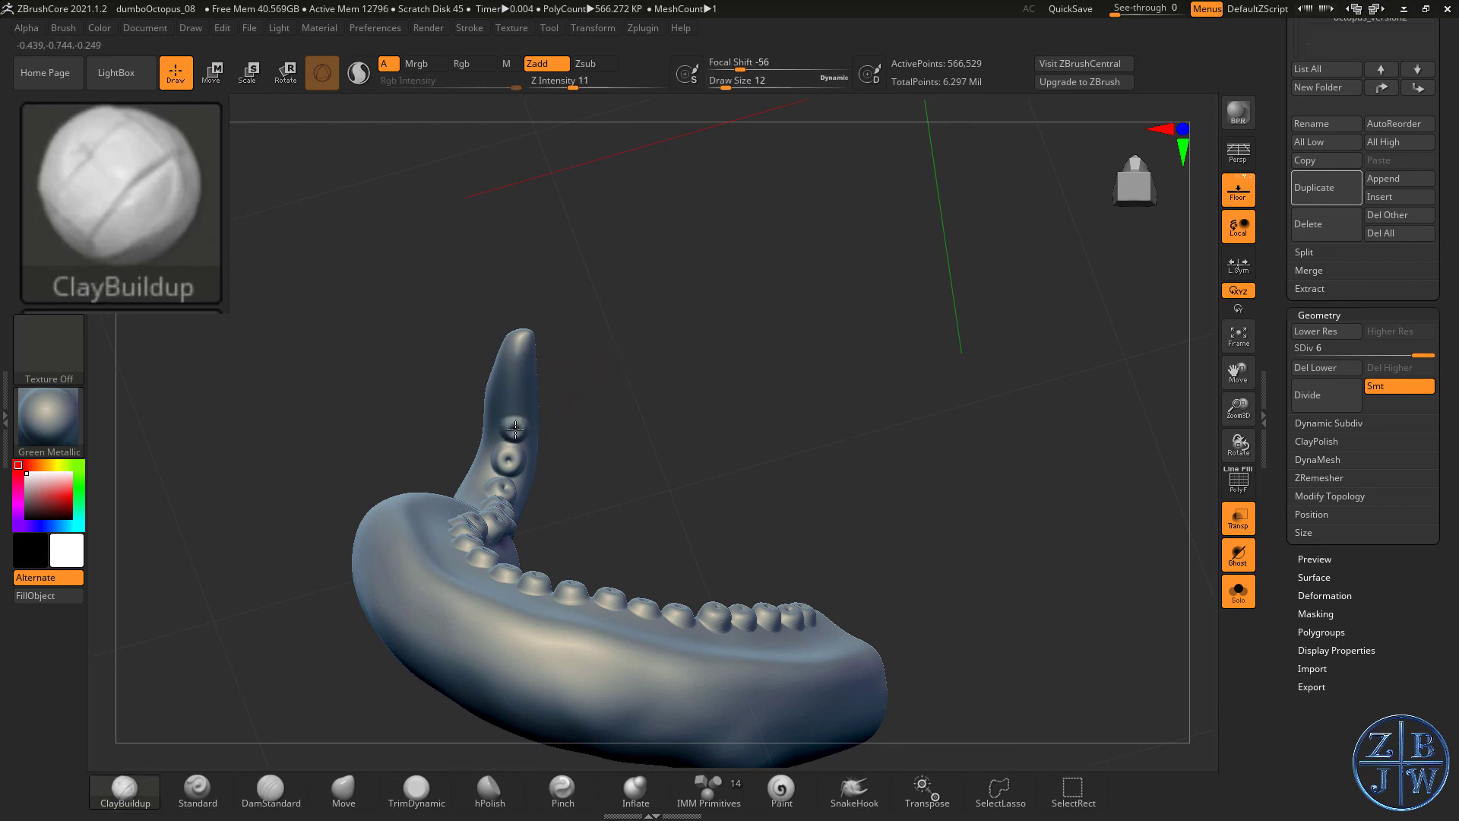
- Stamp a second, outer row of suckers from the tentacle's tip down around the start of the large bend
right_drag(514, 398, 497, 454)
right_drag(465, 515, 460, 396)
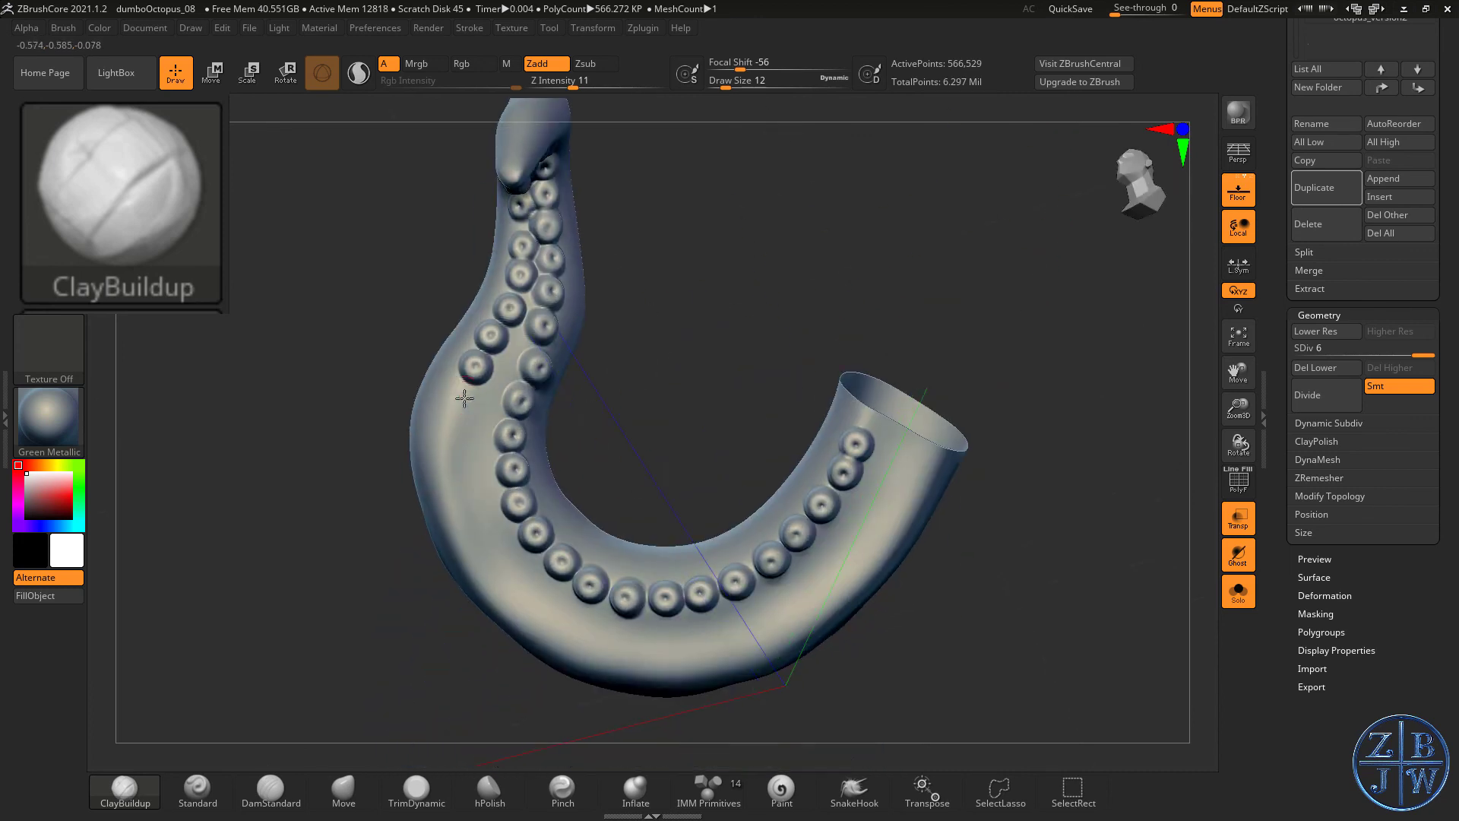
right_drag(455, 494, 456, 433)
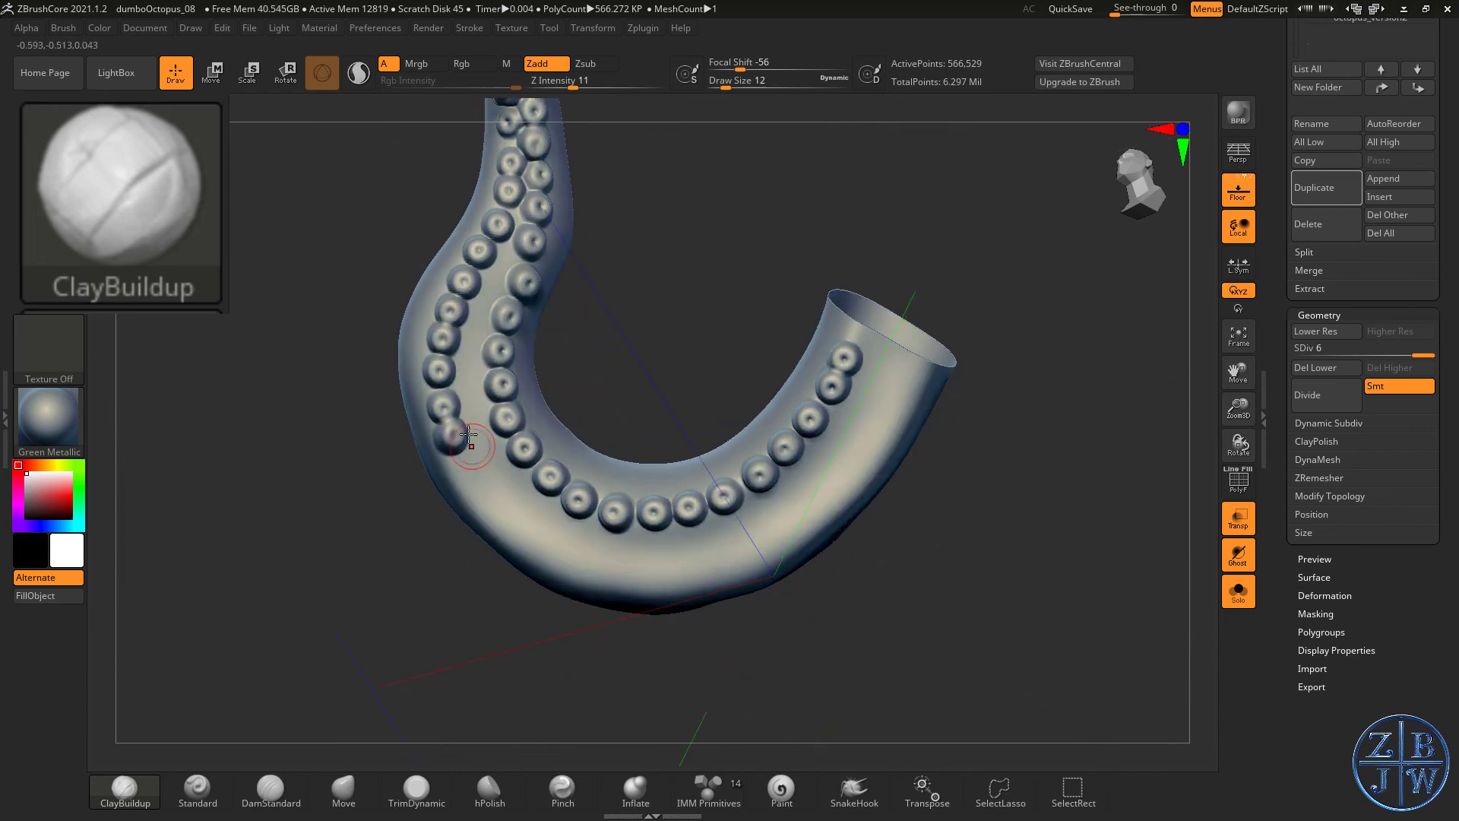
- Set the draw size to 13 and complete the outer sucker row along the bend to the tentacle's open end
mouse_move(515, 511)
right_down()
mouse_move(484, 441)
mouse_move(521, 458)
mouse_move(577, 407)
mouse_move(555, 440)
right_up()
key(s)
click(577, 407)
key(ctrl)
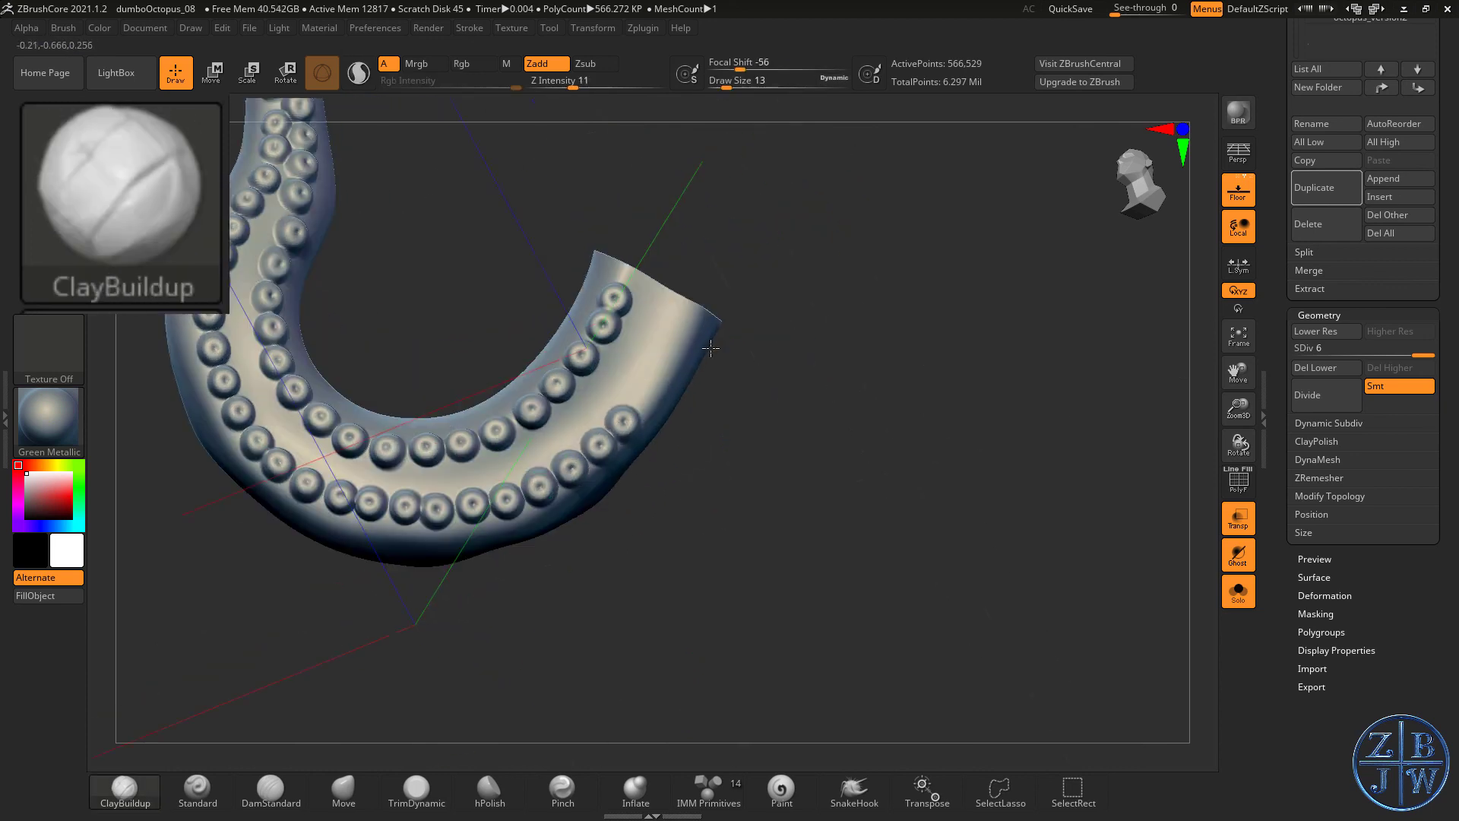
alt+right_drag(649, 384, 606, 413)
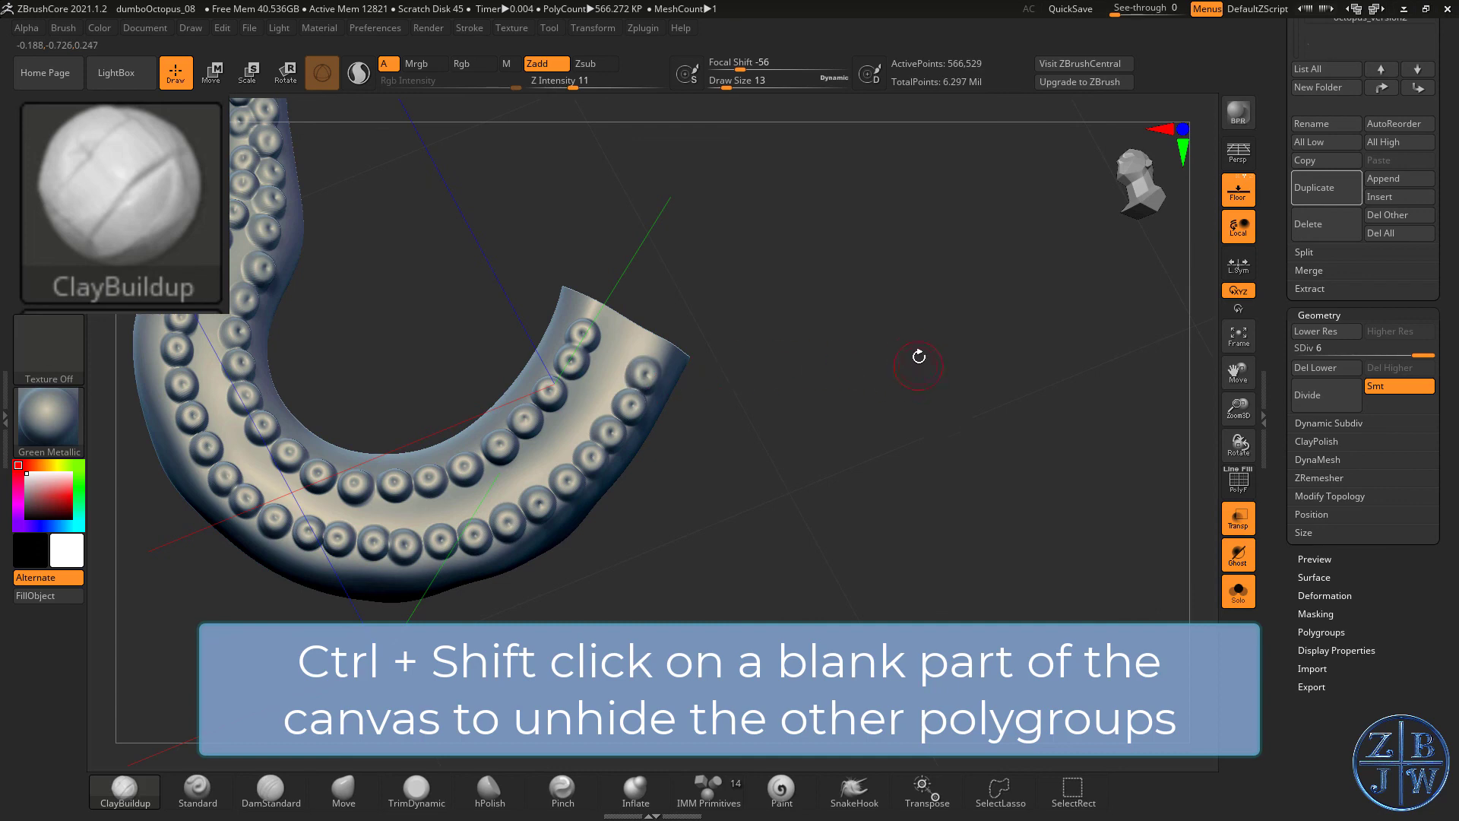
- Unhide the remaining polygroups and review the complete octopus from the front
right_drag(919, 357, 921, 374)
ctrl+shift+click(1055, 372)
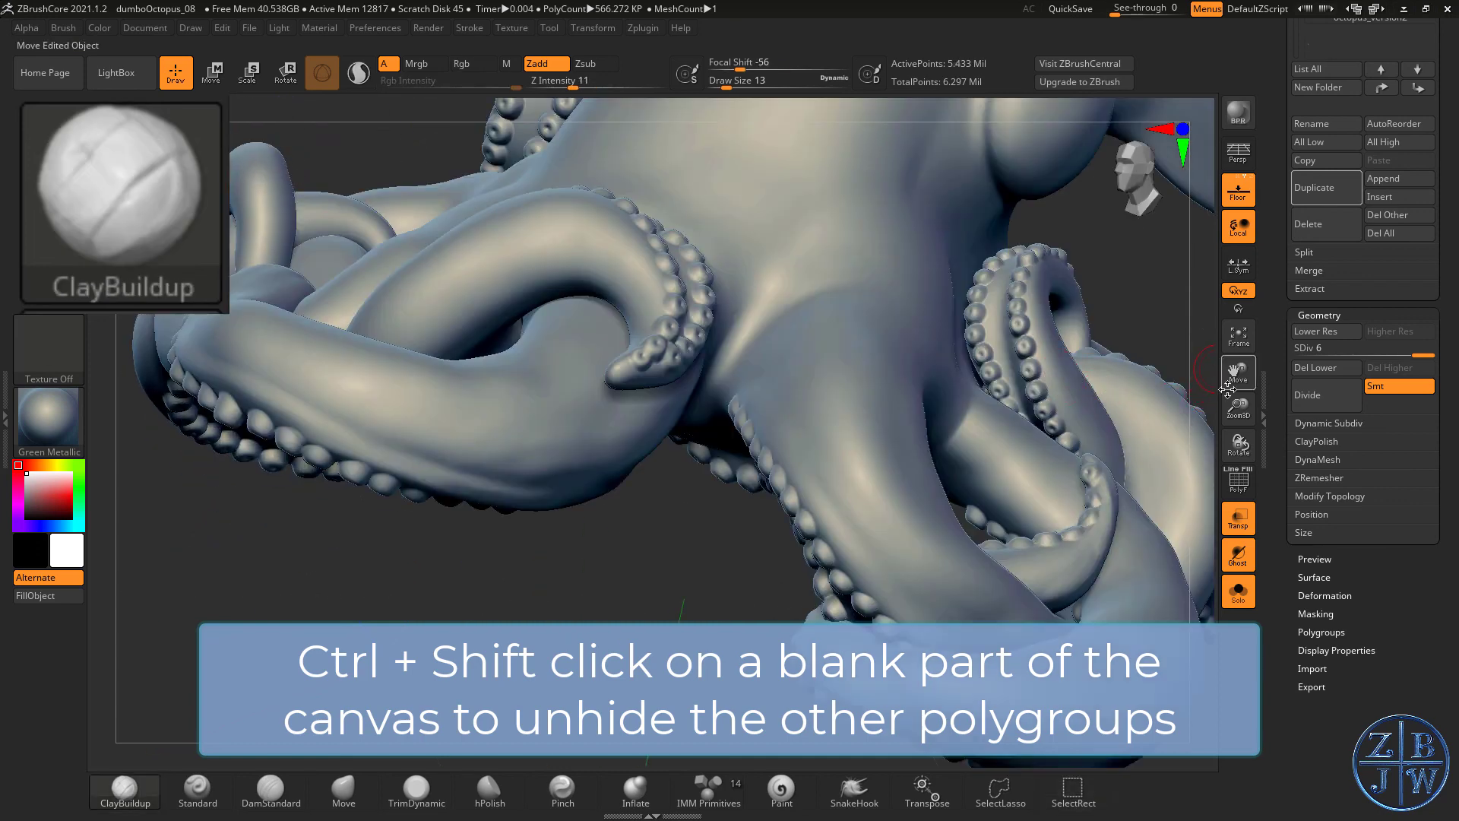
drag(1234, 403, 1125, 425)
mouse_move(990, 449)
right_down()
mouse_move(974, 540)
mouse_move(937, 374)
mouse_move(837, 248)
mouse_move(869, 437)
mouse_move(864, 374)
mouse_move(892, 339)
mouse_move(828, 362)
mouse_move(836, 505)
mouse_move(941, 459)
mouse_move(956, 523)
mouse_move(928, 489)
mouse_move(937, 511)
mouse_move(904, 319)
mouse_move(908, 367)
right_up()
alt+right_drag(601, 508, 602, 569)
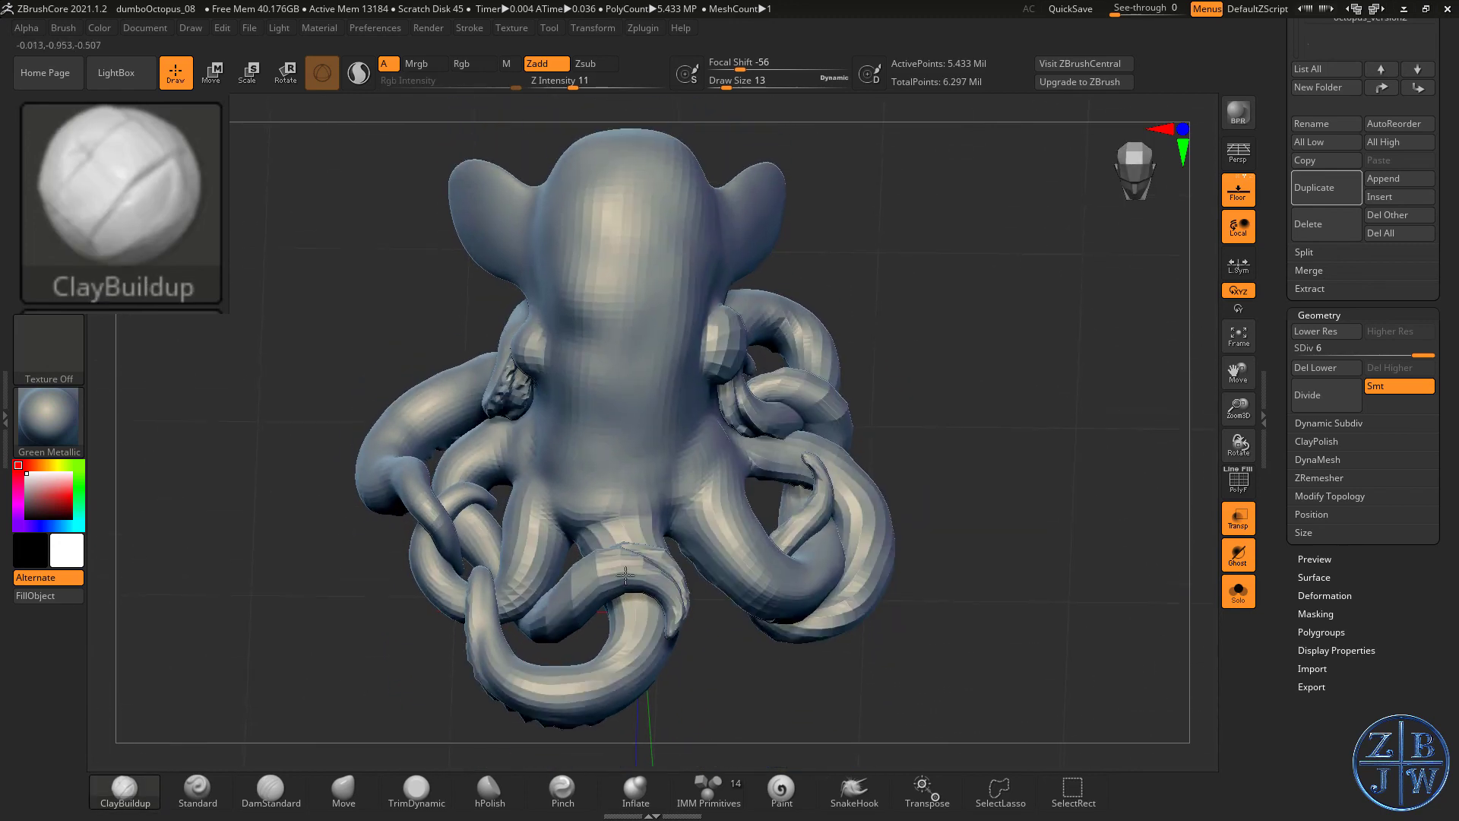
drag(1075, 435, 981, 417)
- Turn off Solo to show the ring band and hide the octopus_version2 subtool
click(1238, 591)
drag(1032, 502, 1158, 427)
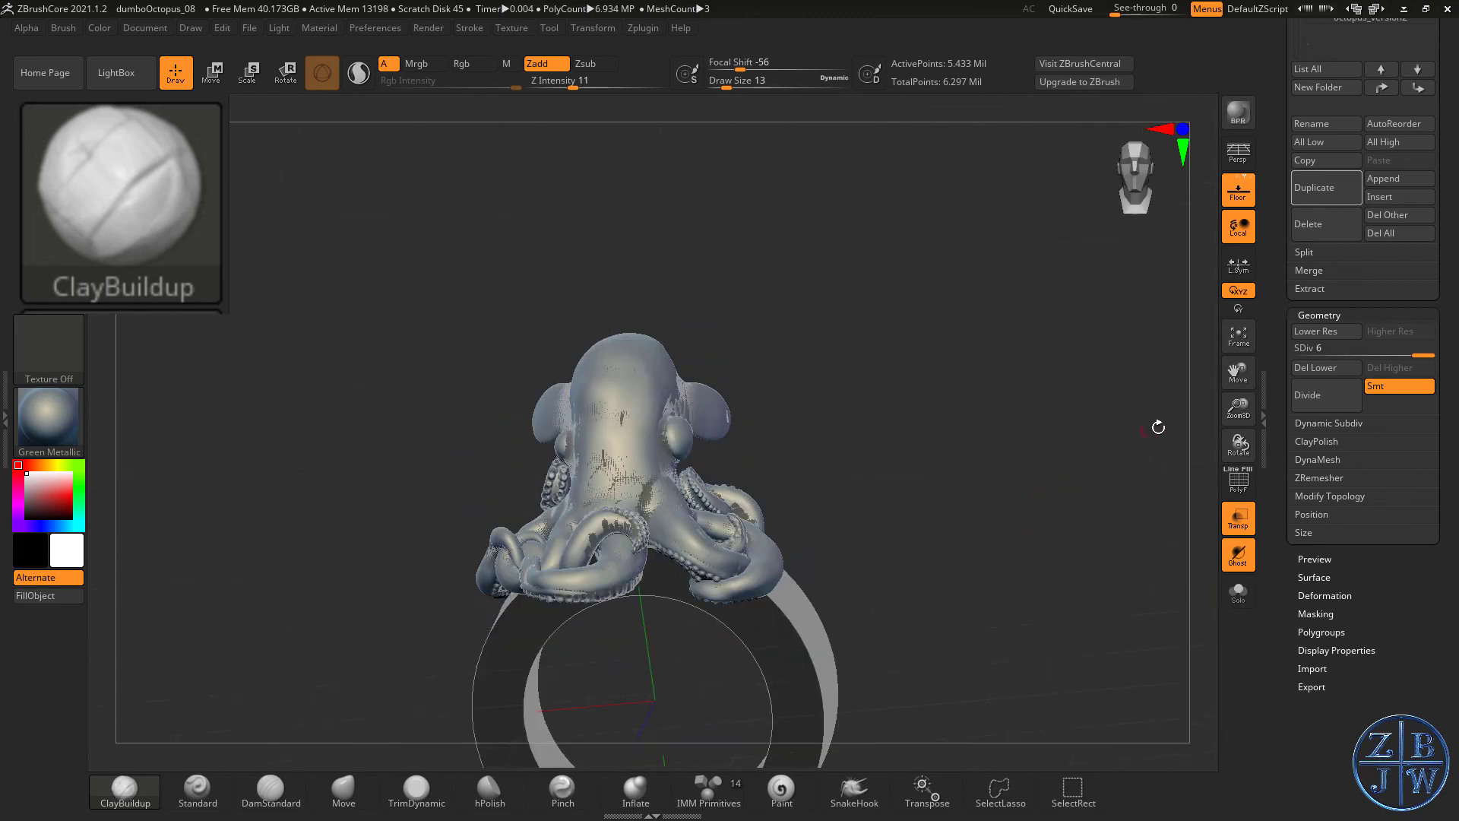
drag(942, 550, 910, 459)
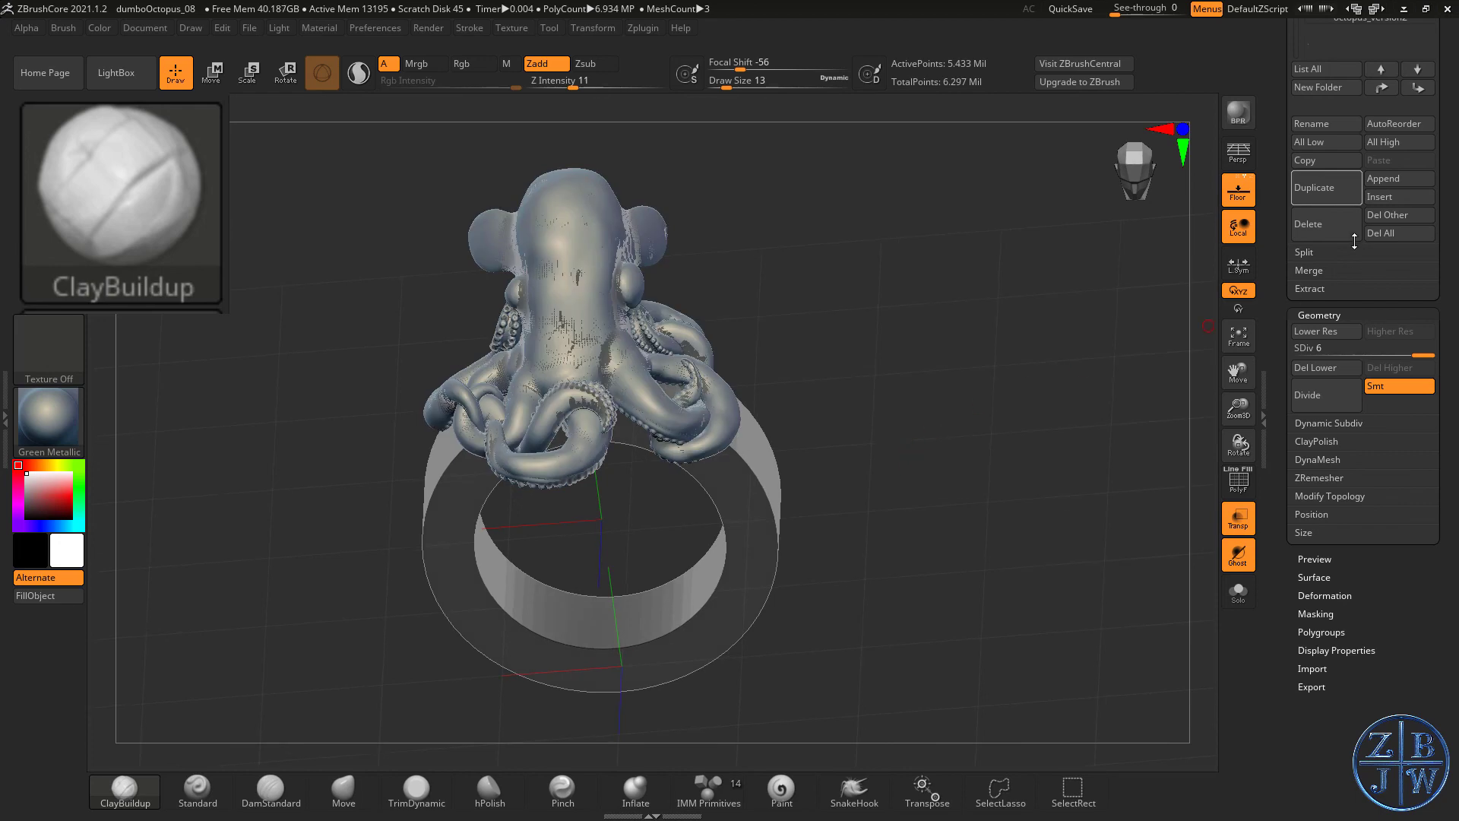
drag(1354, 241, 1297, 287)
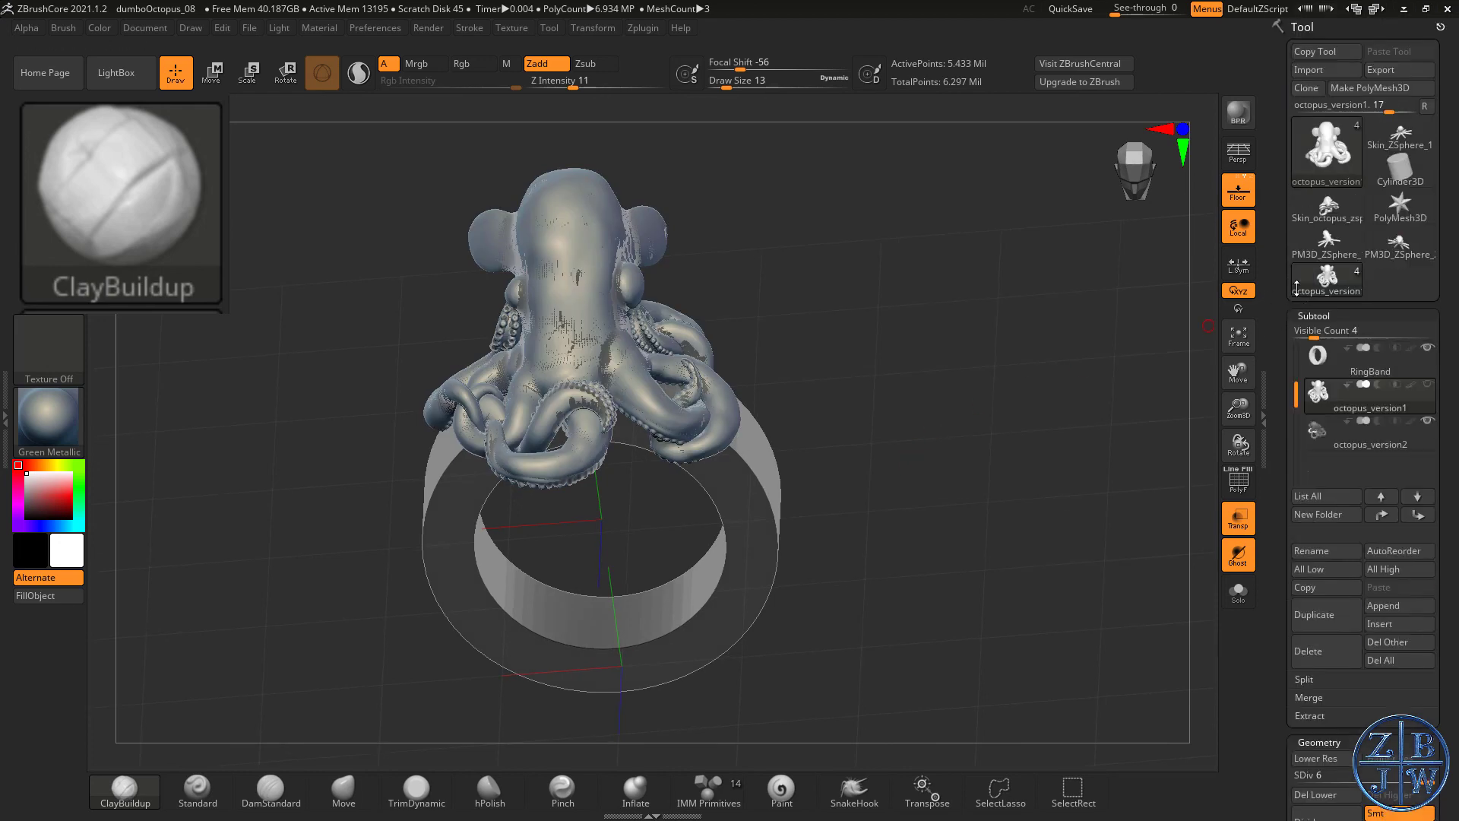
click(1429, 422)
drag(896, 440, 906, 440)
right_click(886, 409)
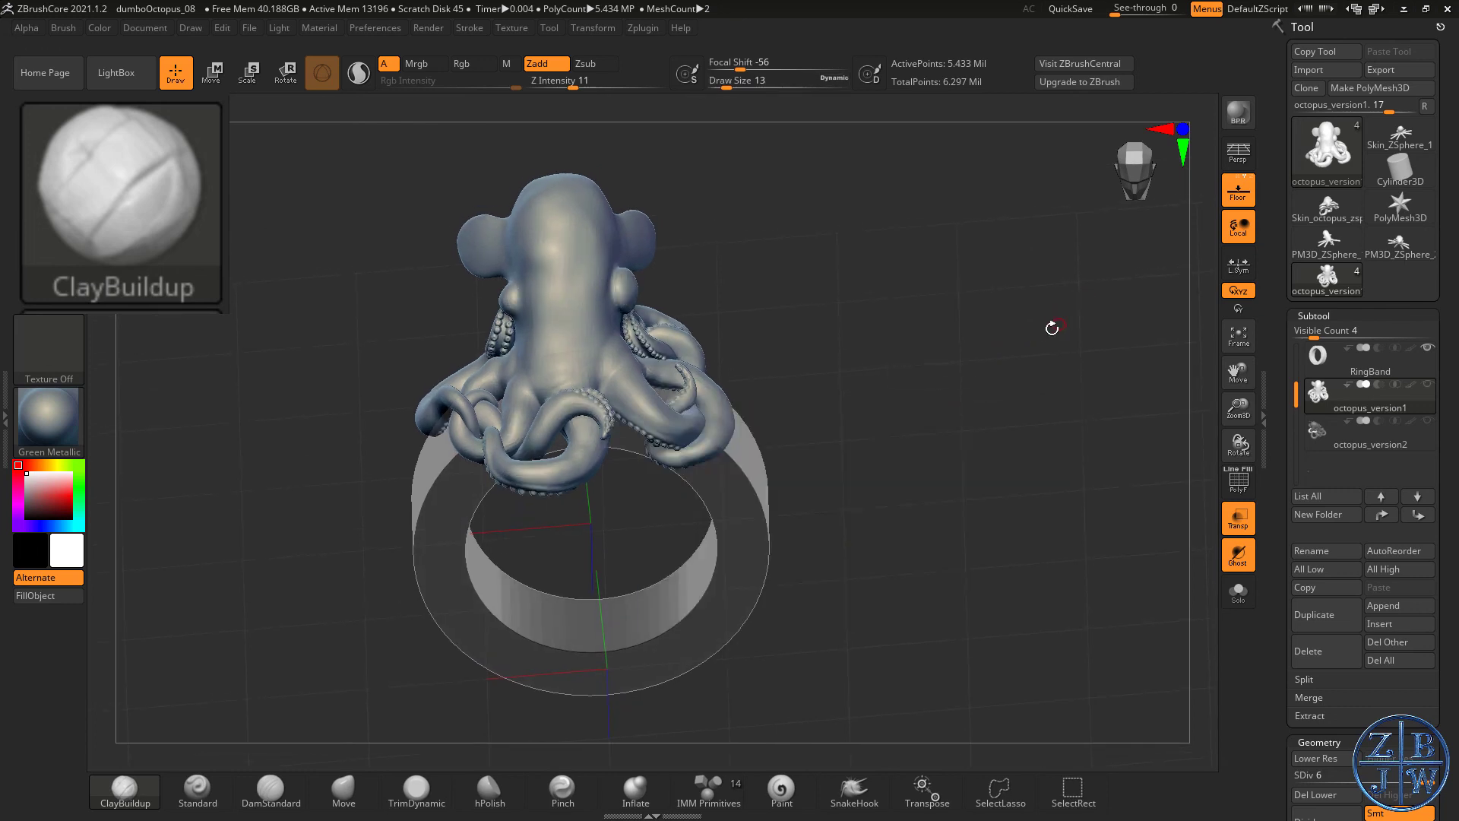